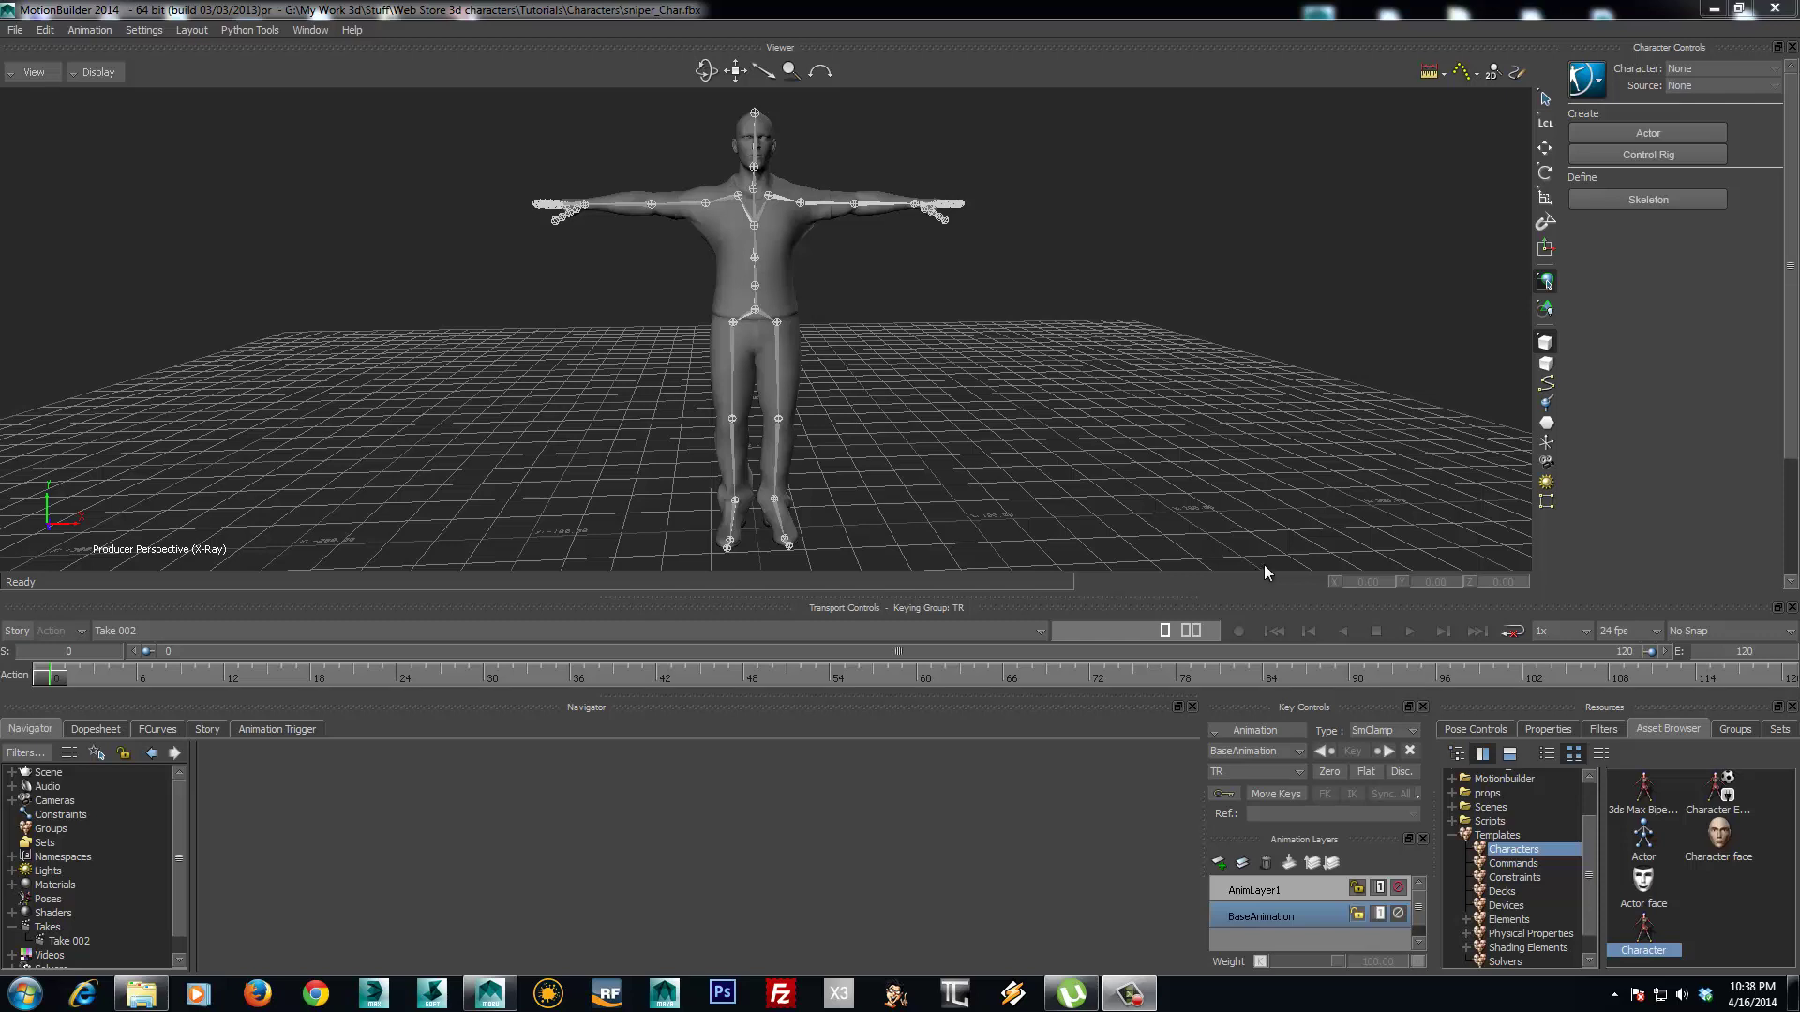
- Apply the Character template to the Hips bone of the skeleton and characterize it as a Biped
left_click_drag(1100, 525, 802, 424, "ctrl+shift")
left_click(1497, 836)
left_click(1521, 850)
left_click(1639, 814)
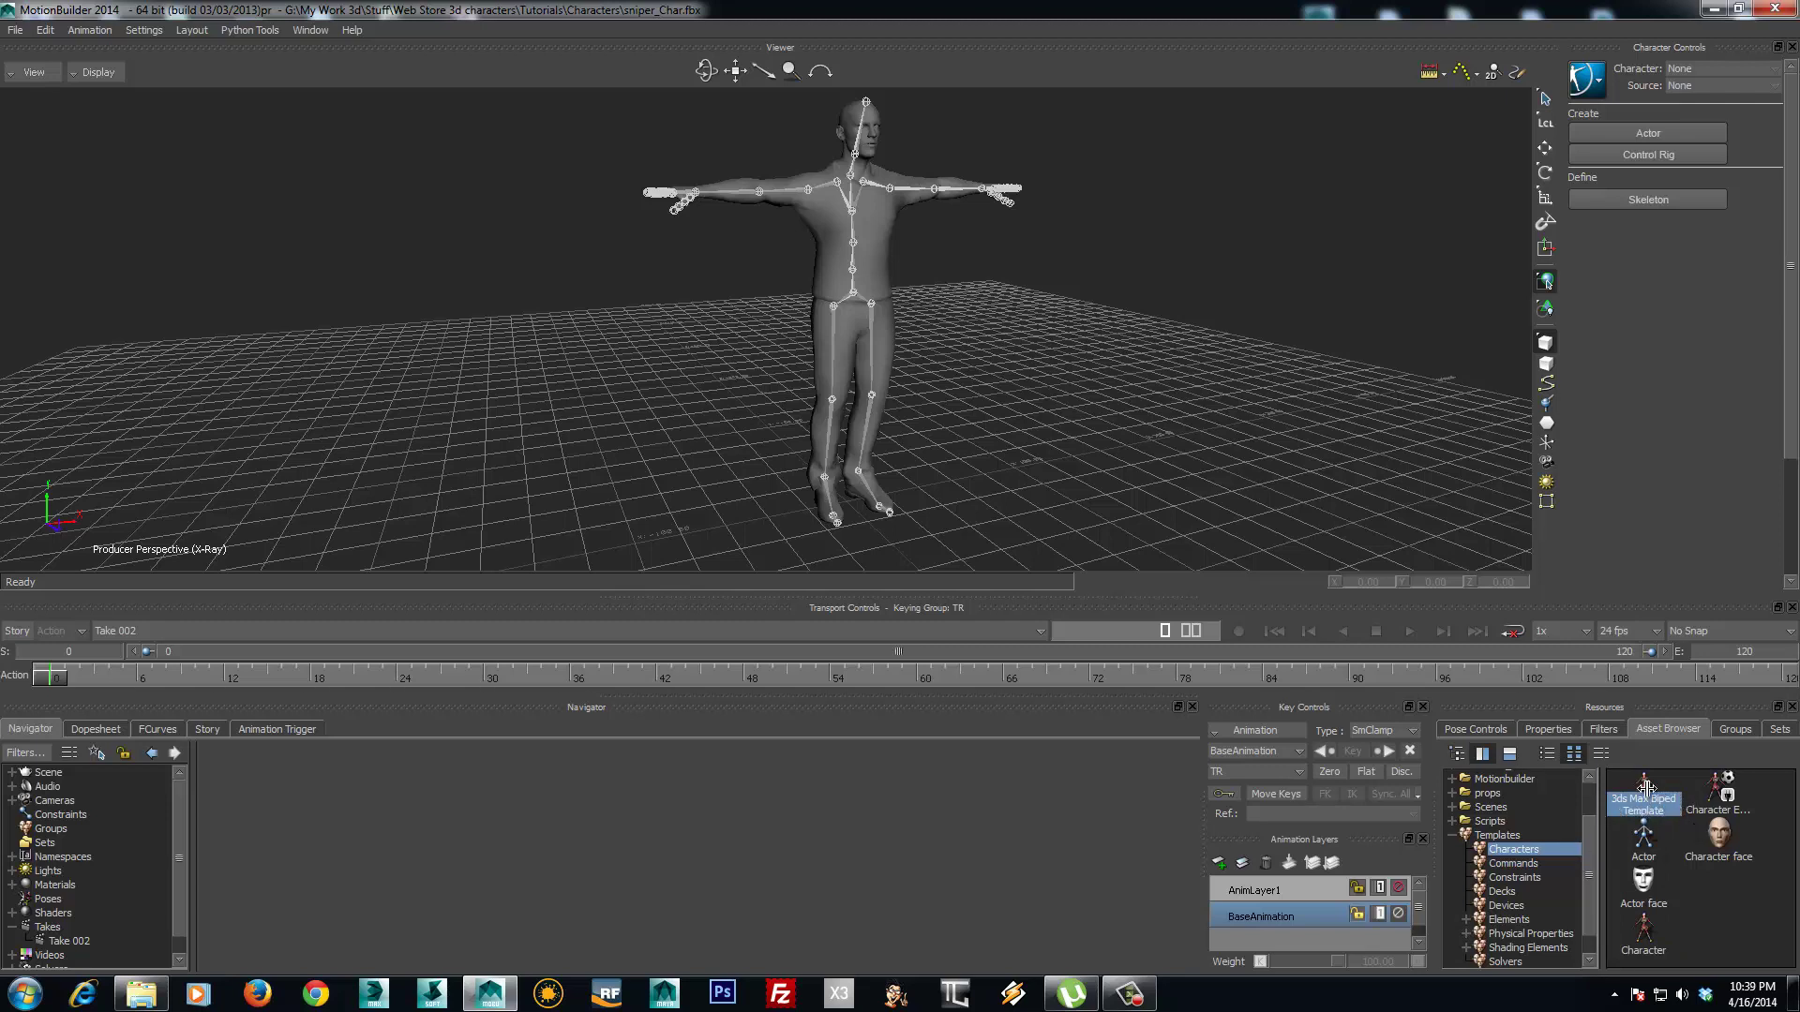
left_click(1648, 945)
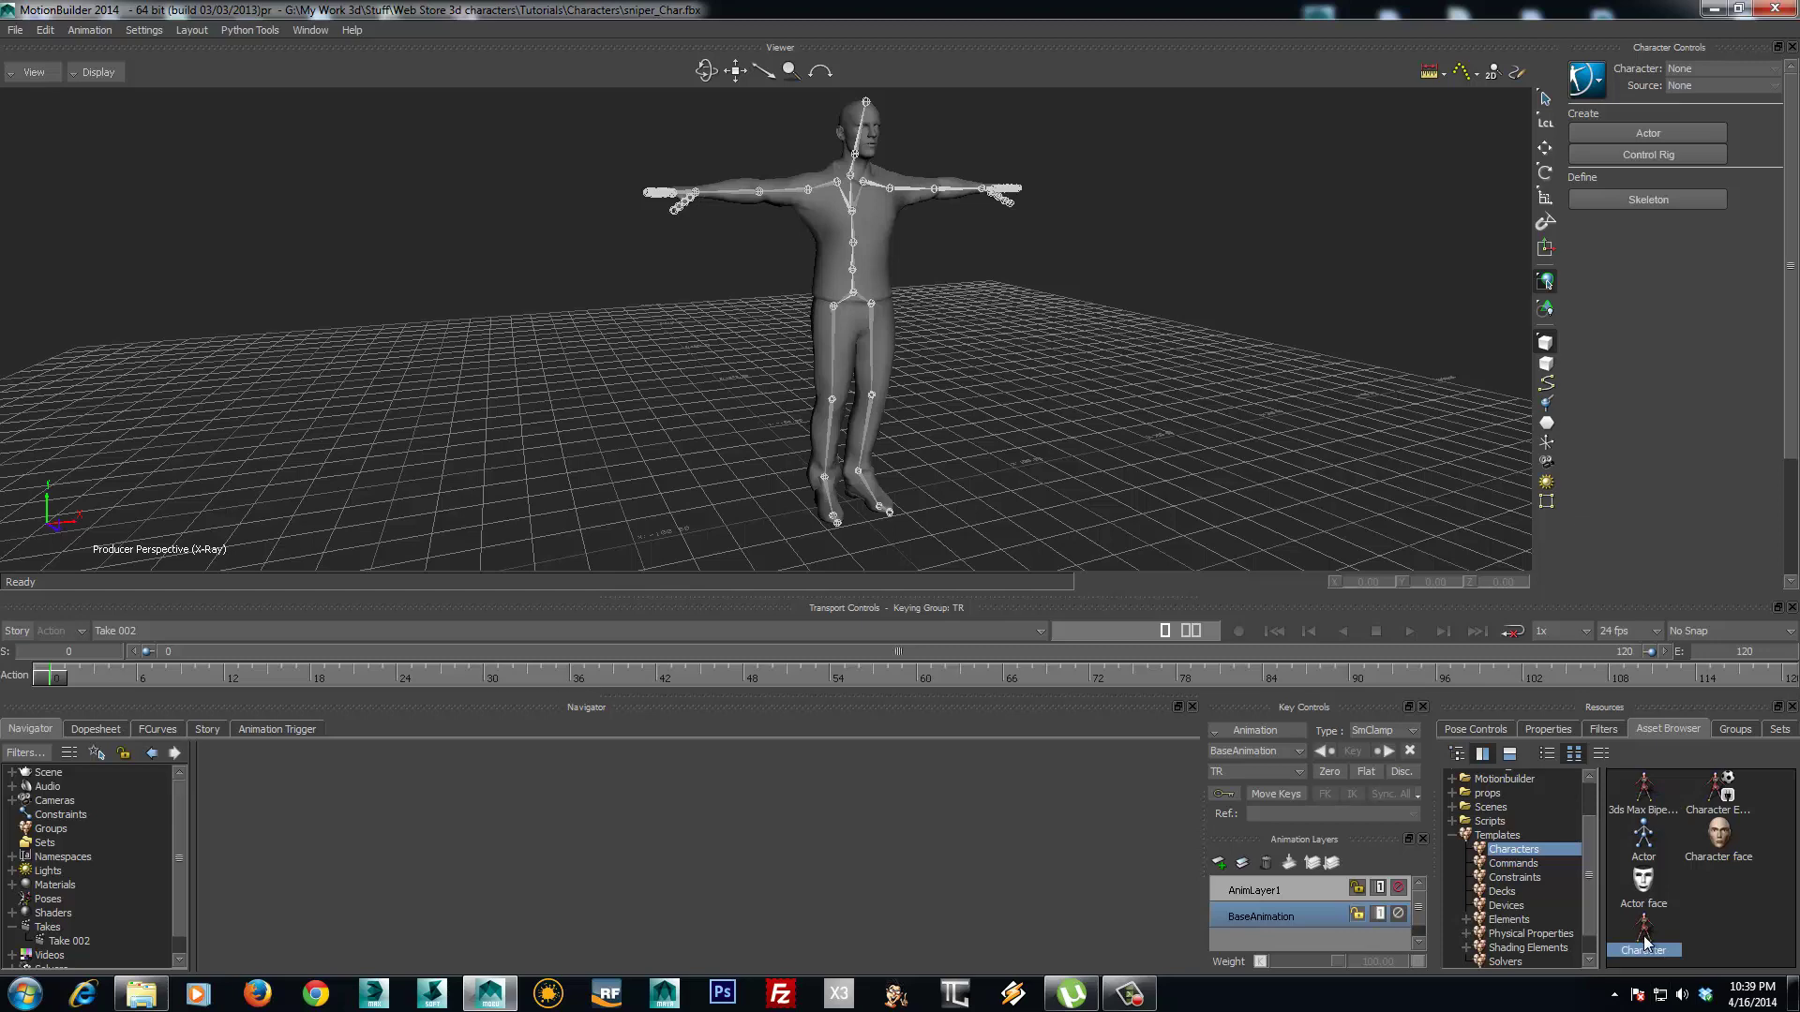
left_click_drag(1647, 945, 856, 300)
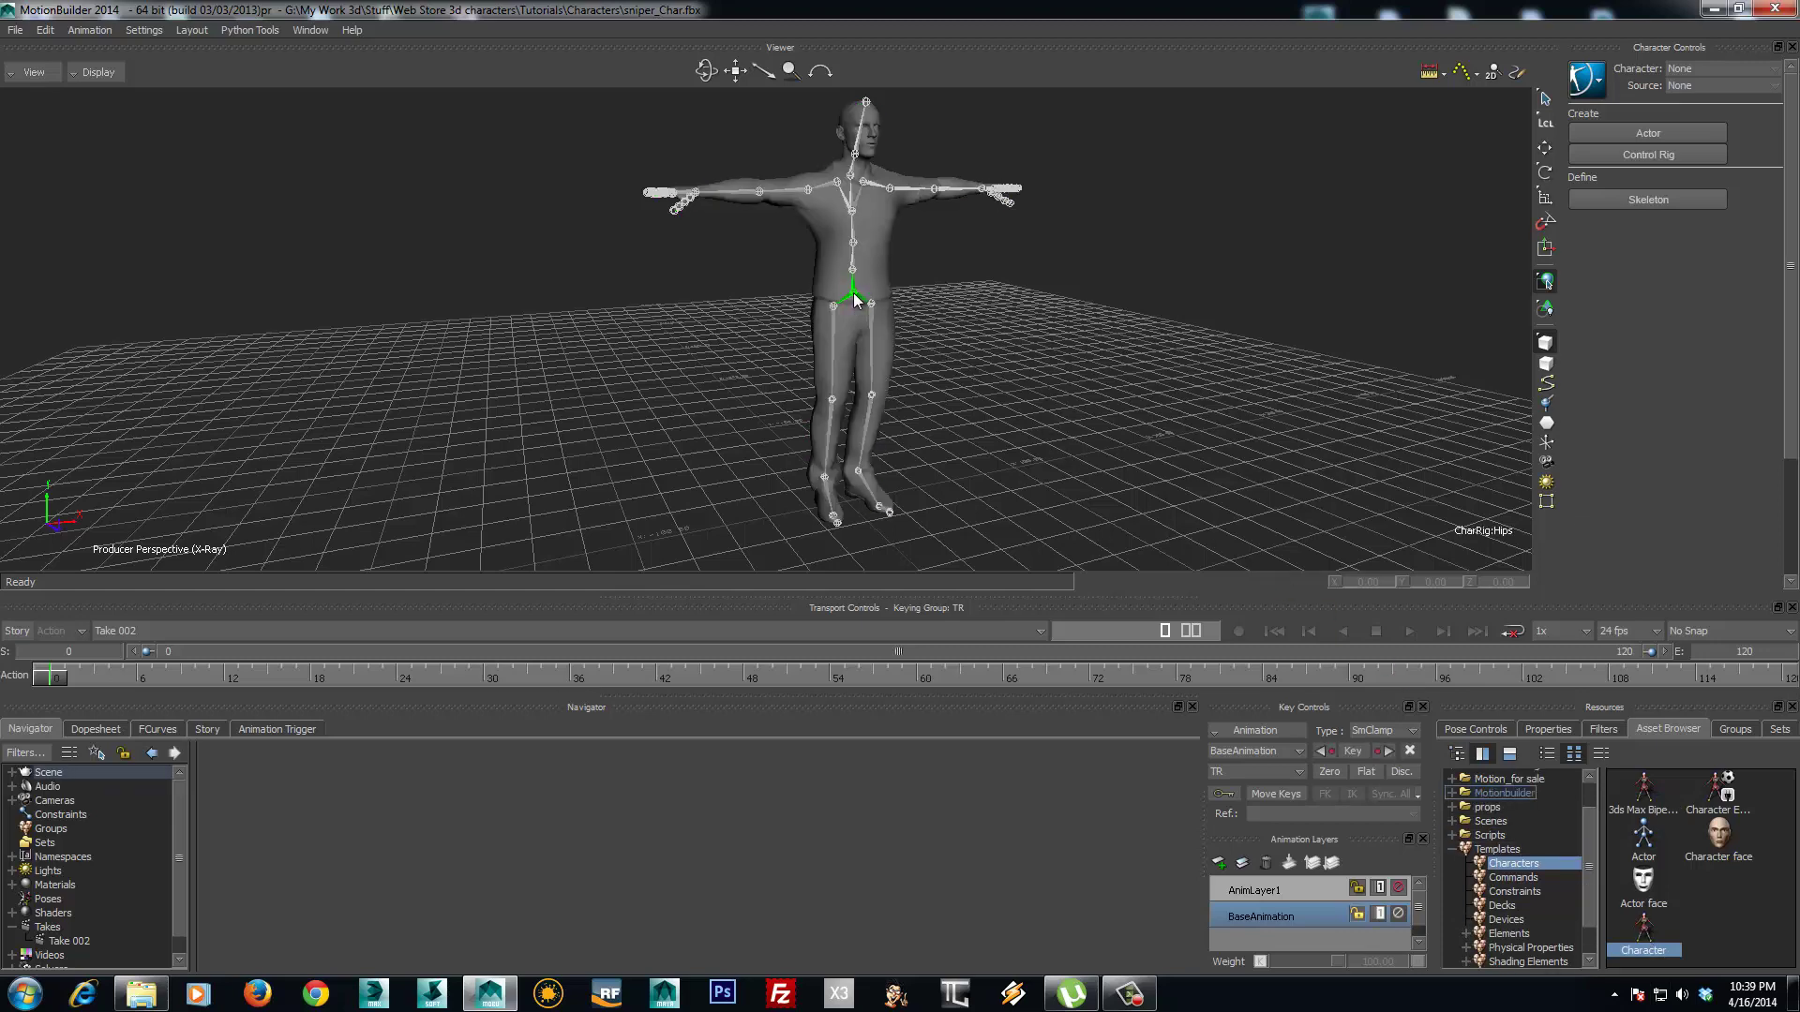
left_click(879, 294)
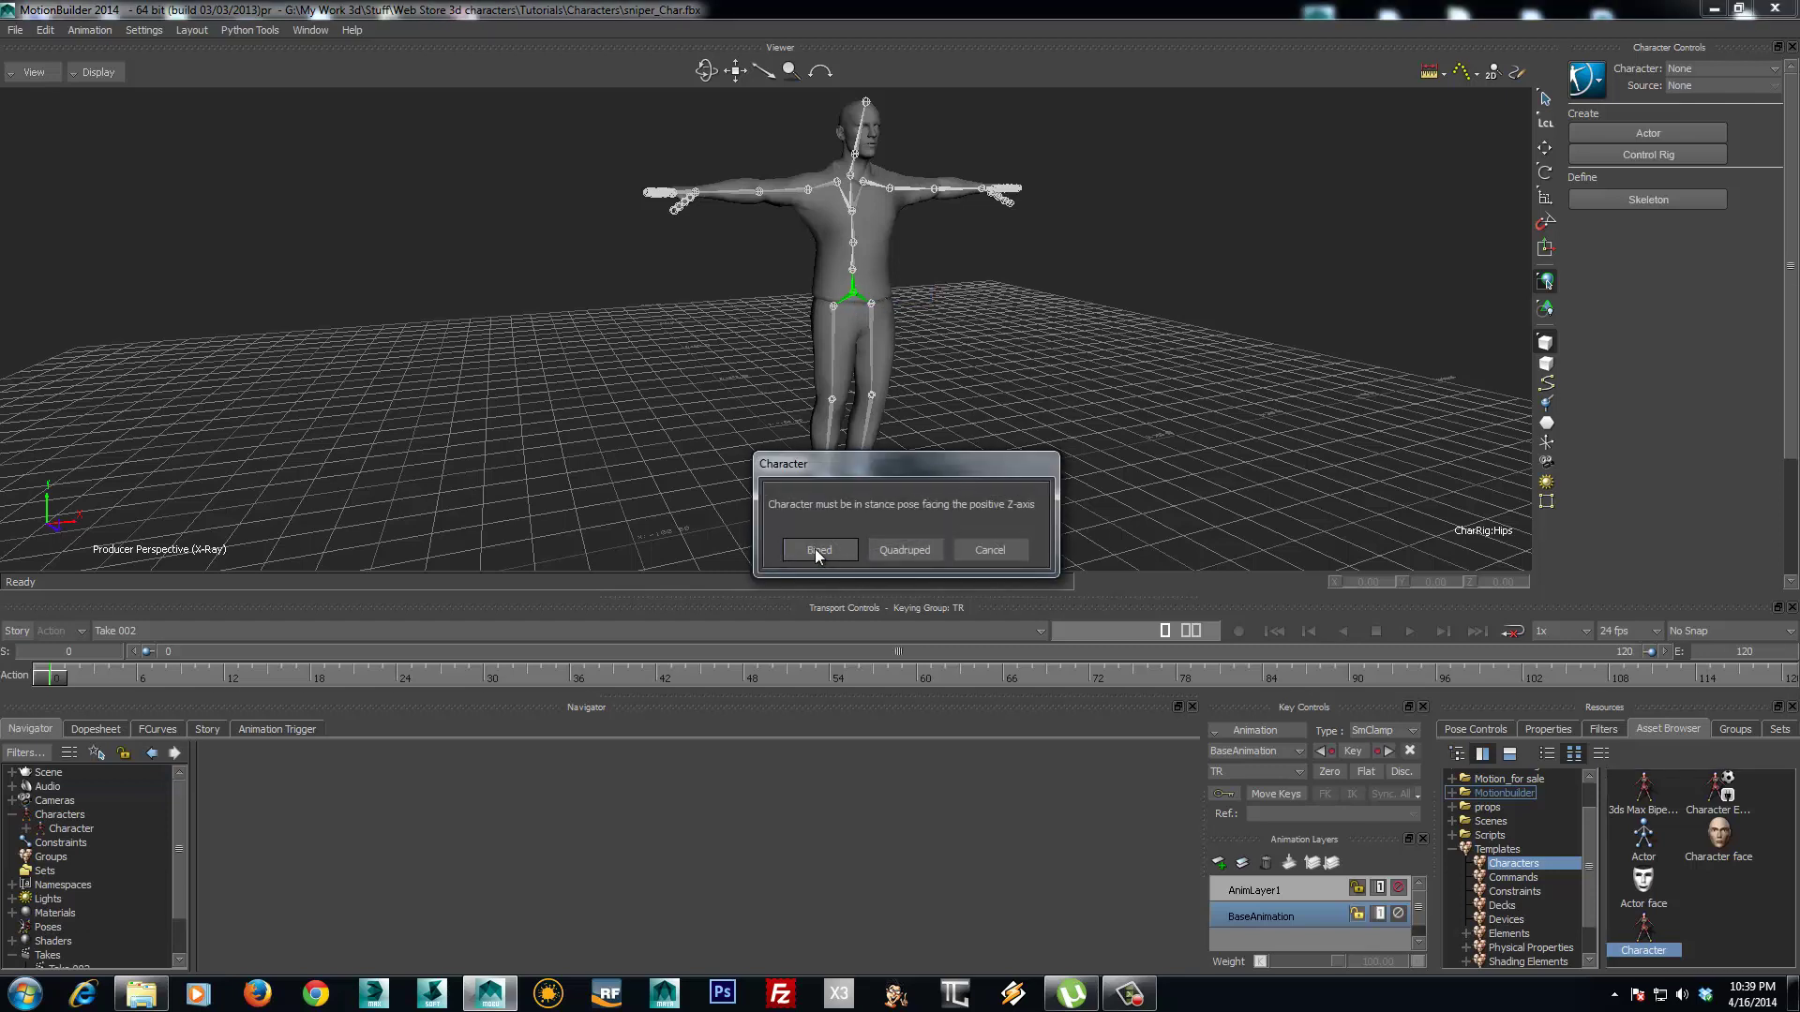
left_click(829, 554)
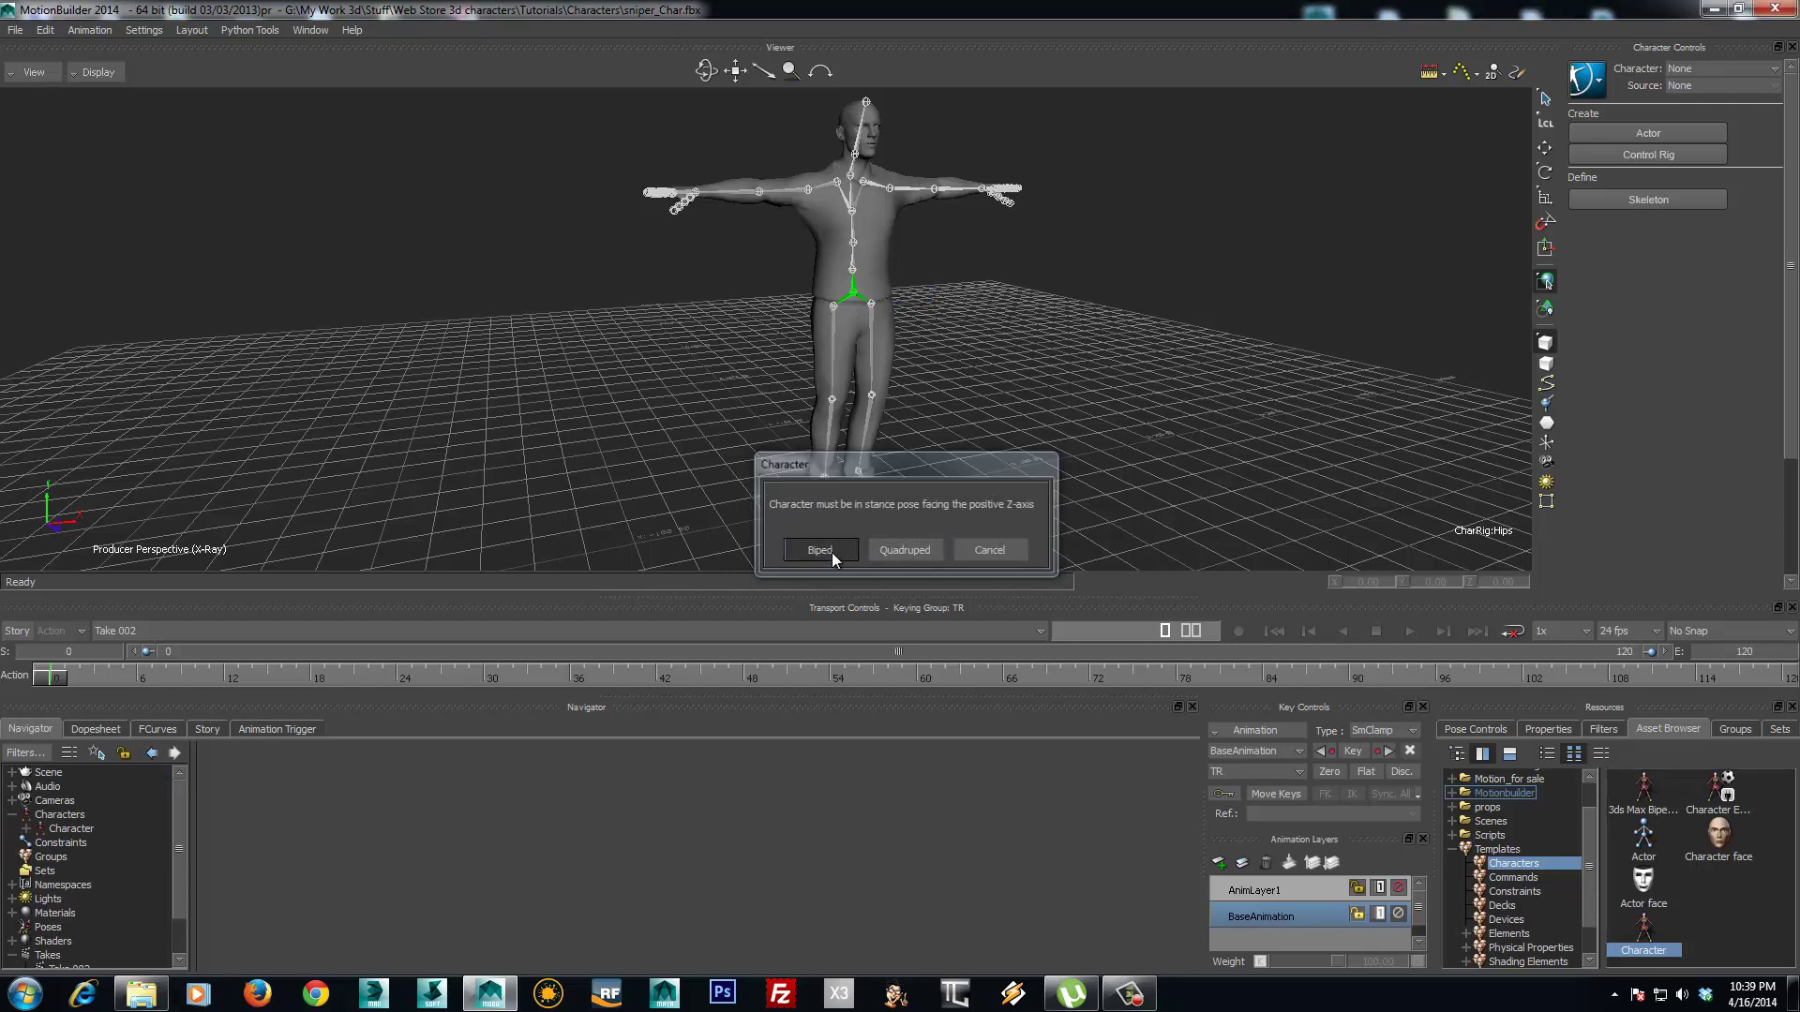
- Rename the new character as Test Character in the scene hierarchy
left_click(27, 830)
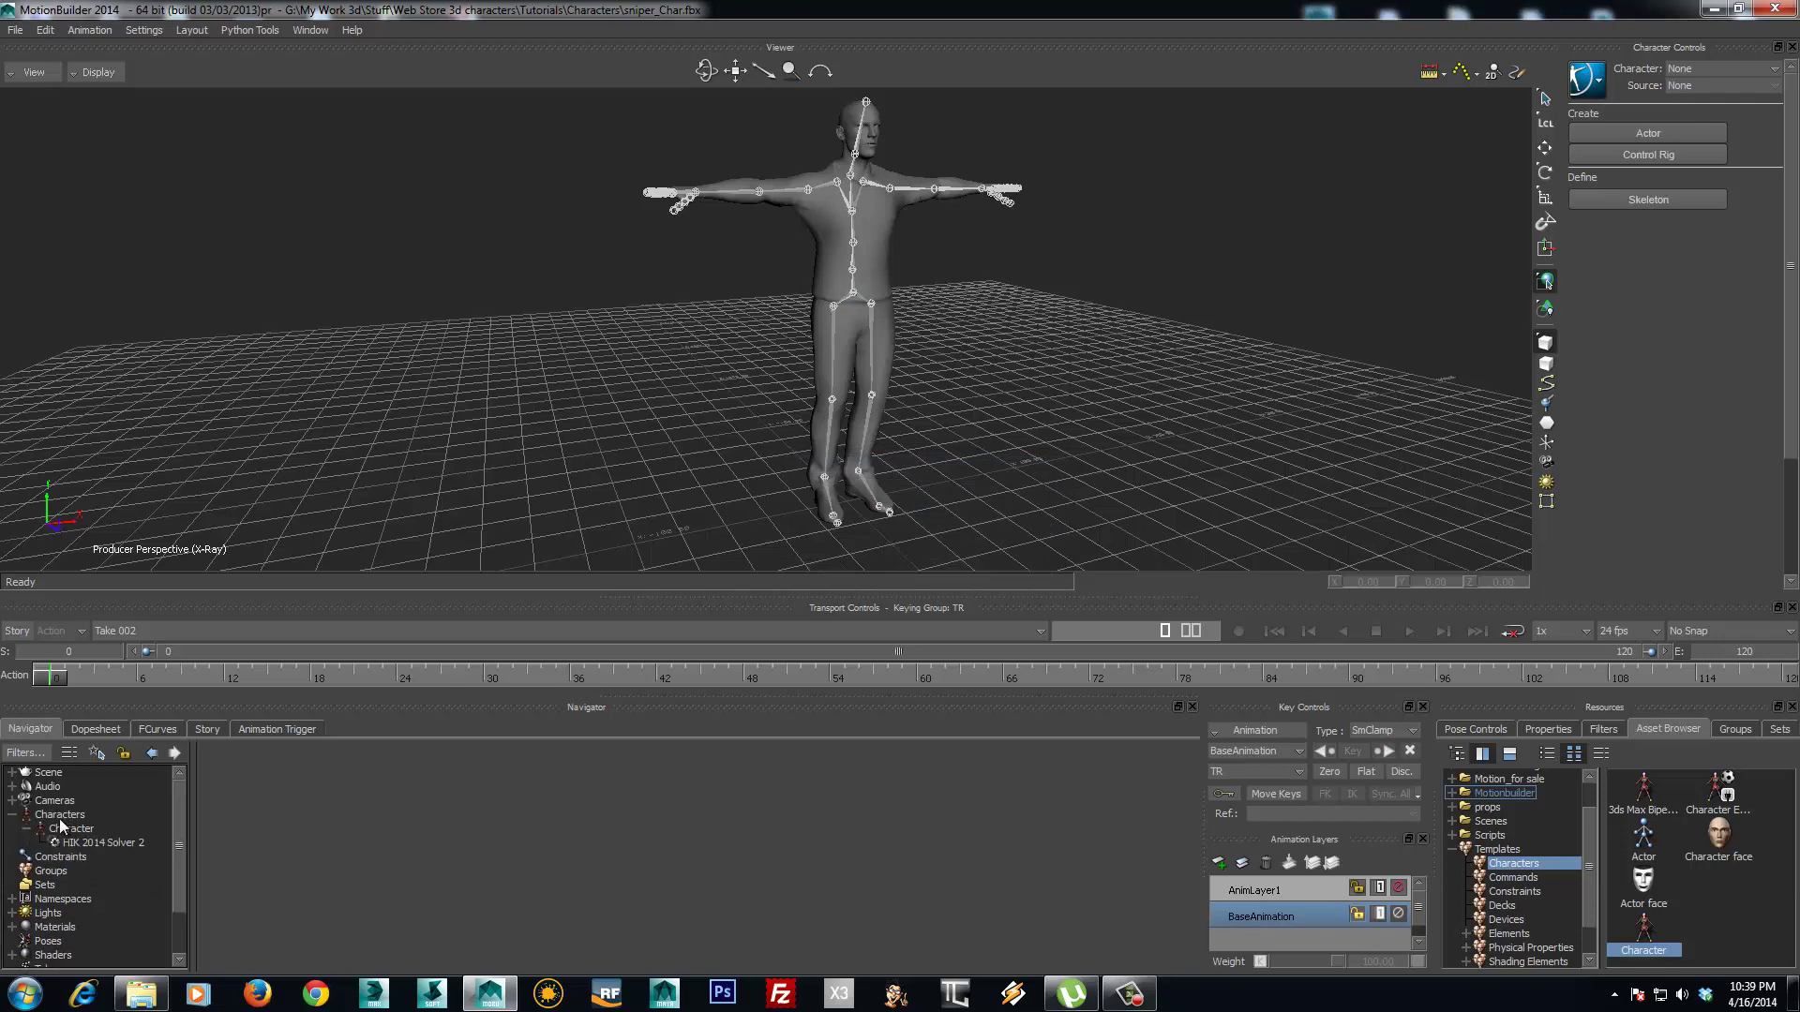
left_click(61, 826)
right_click(68, 829)
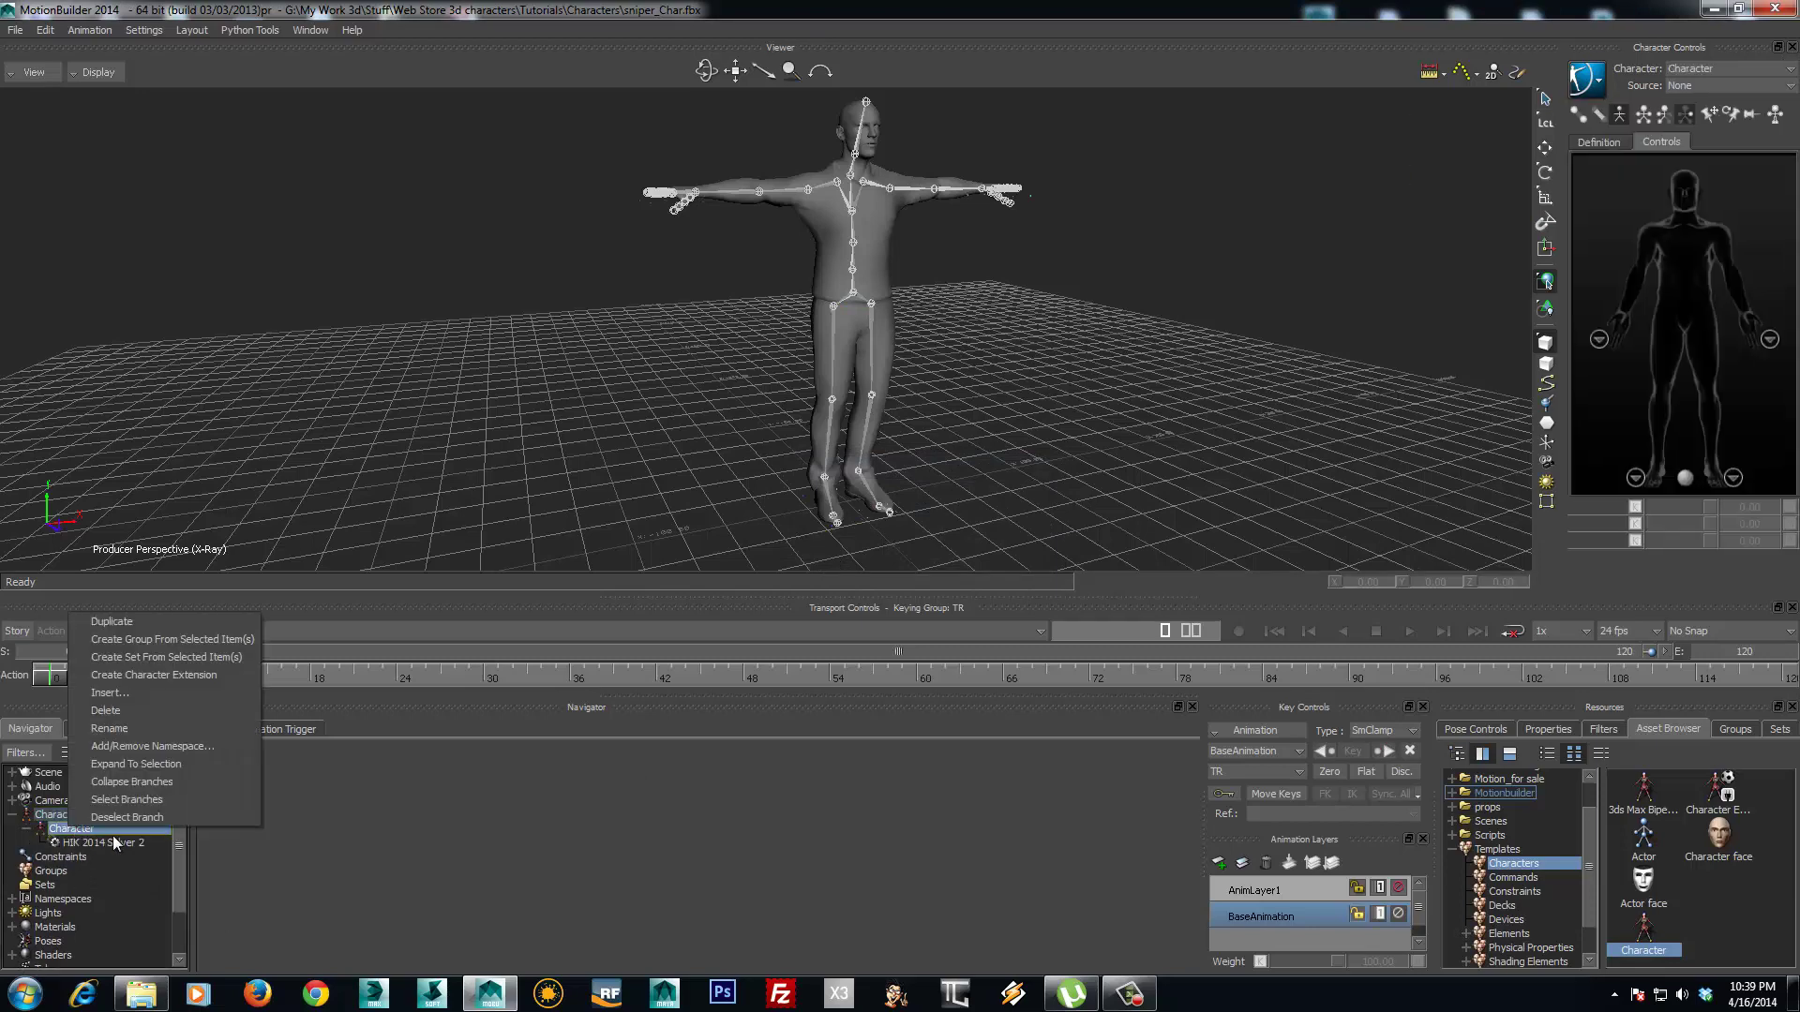
left_click(153, 730)
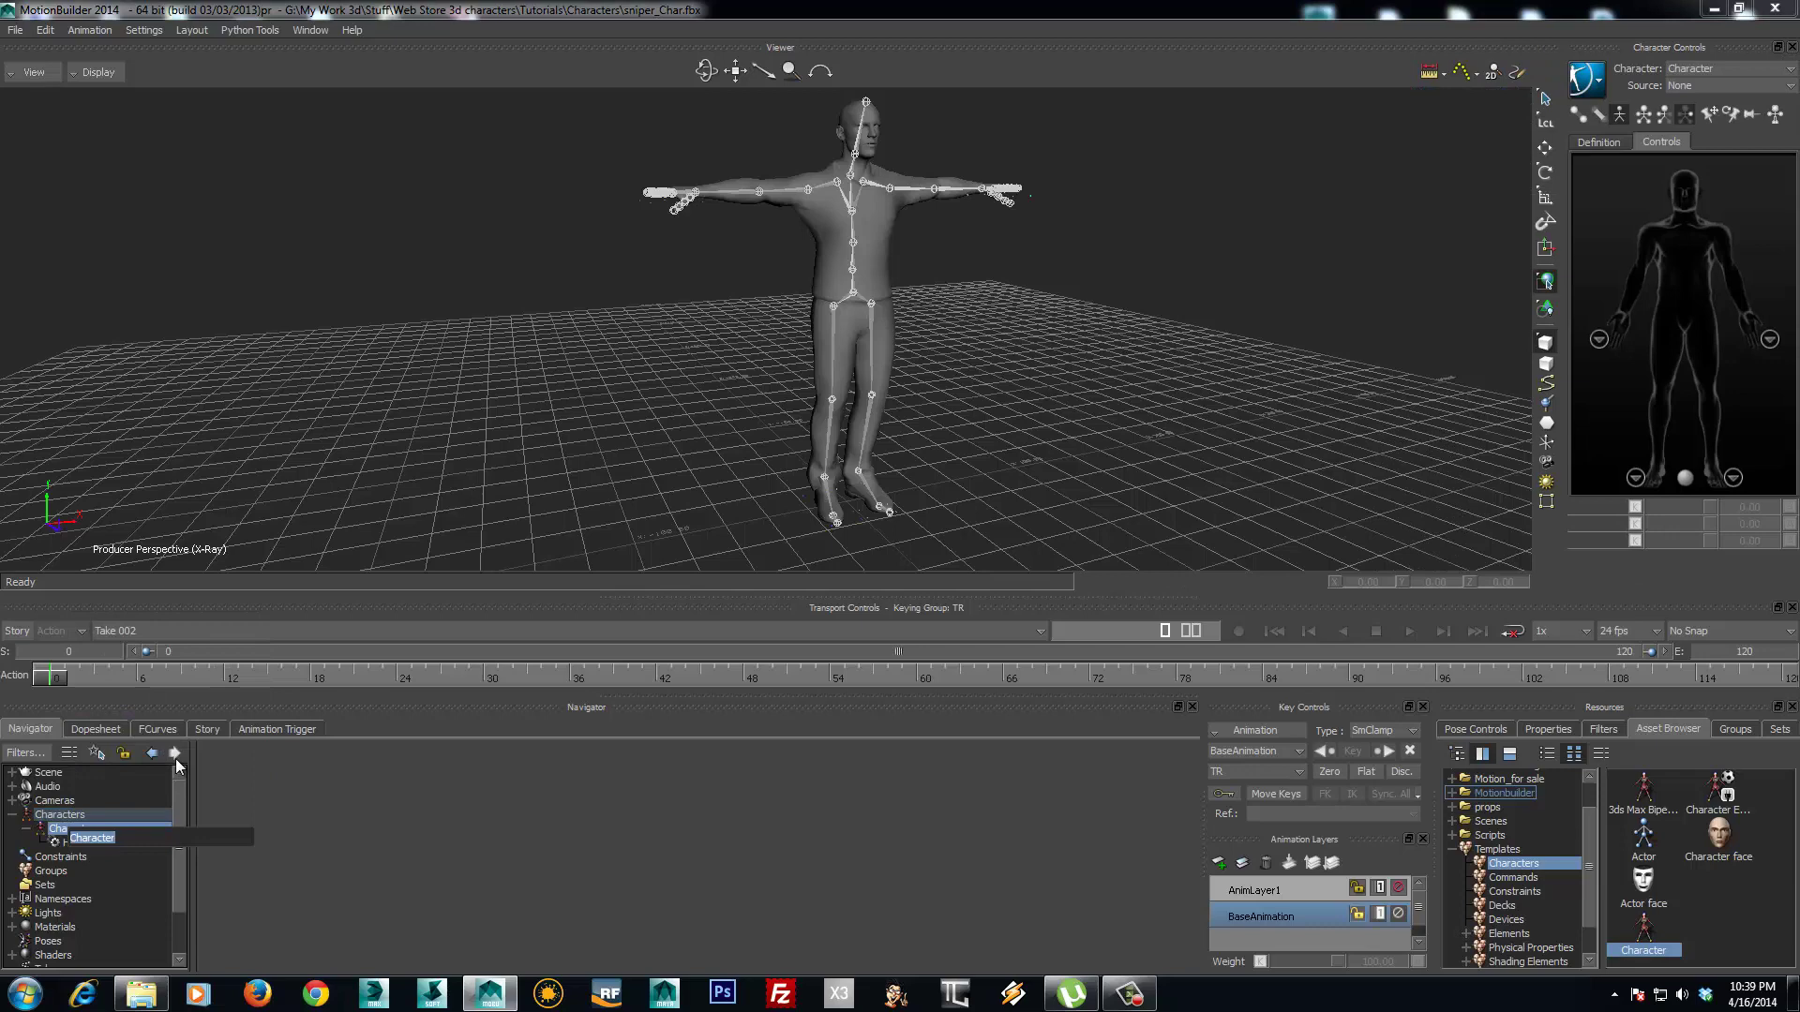
type("Test Character")
key("Return")
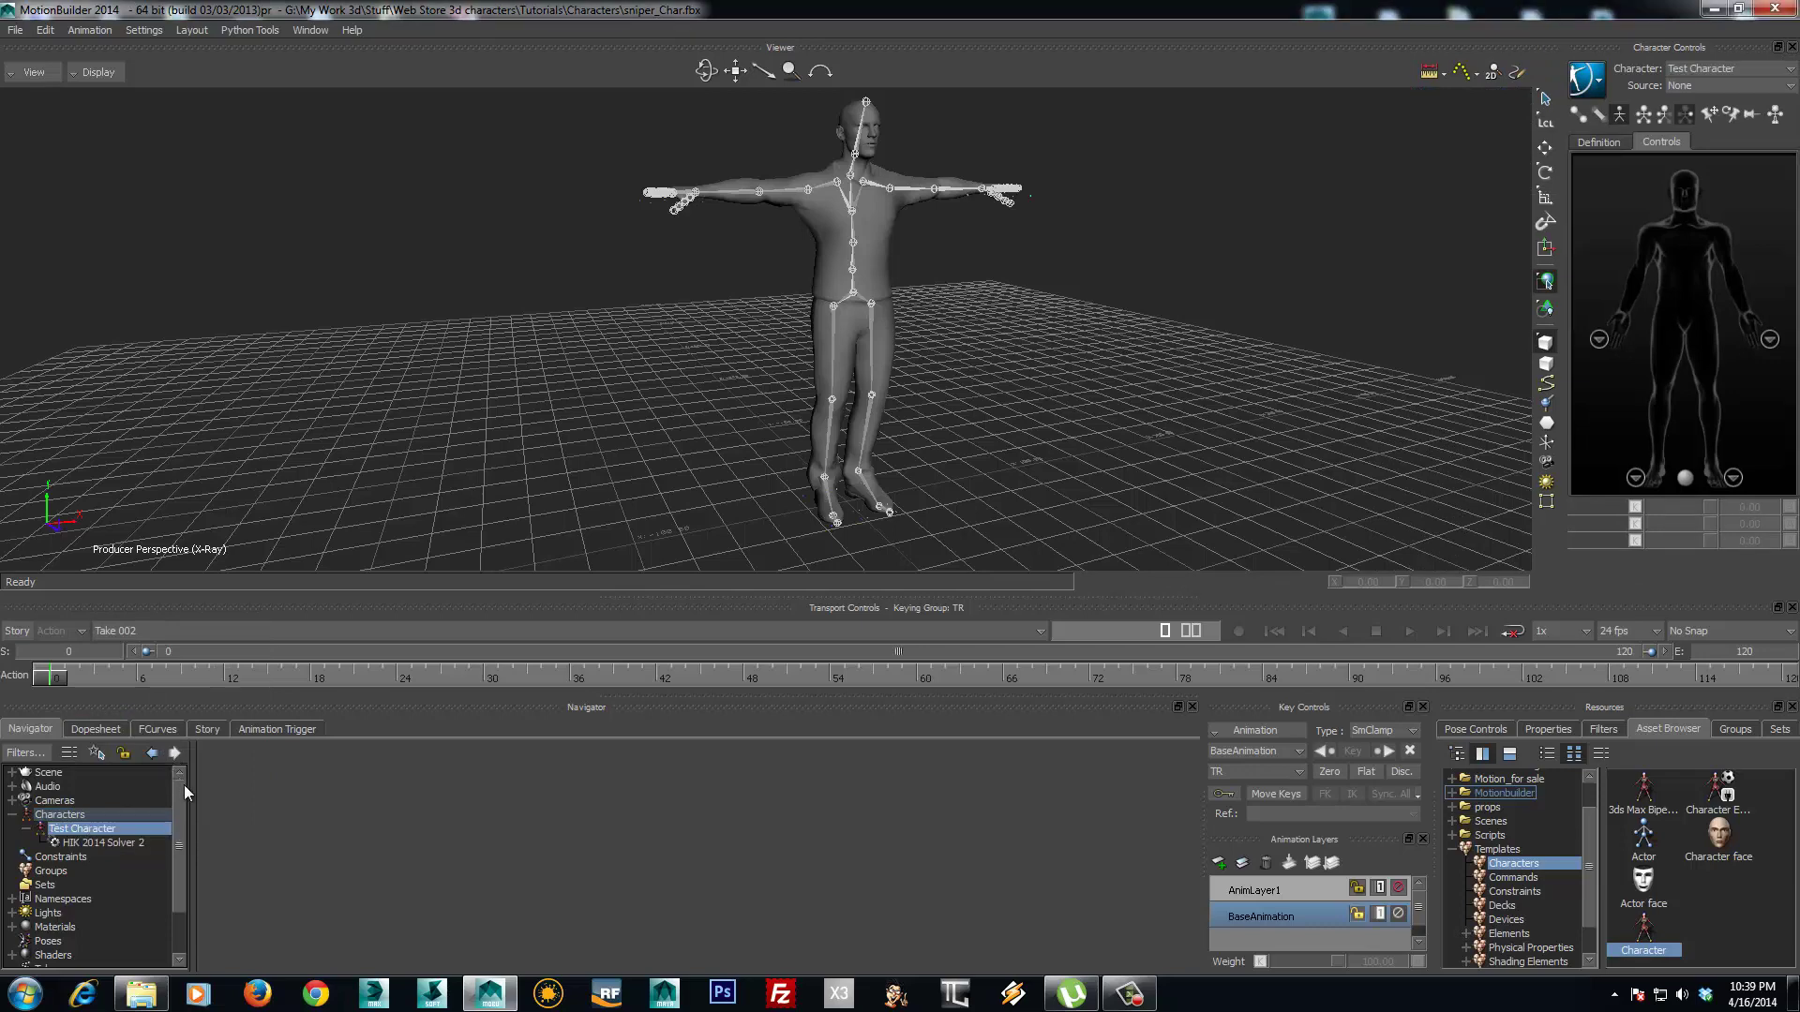
- Show the character's definition and rotate the left arm bone slightly in the viewer to about -59.58 on Z
left_click(1599, 142)
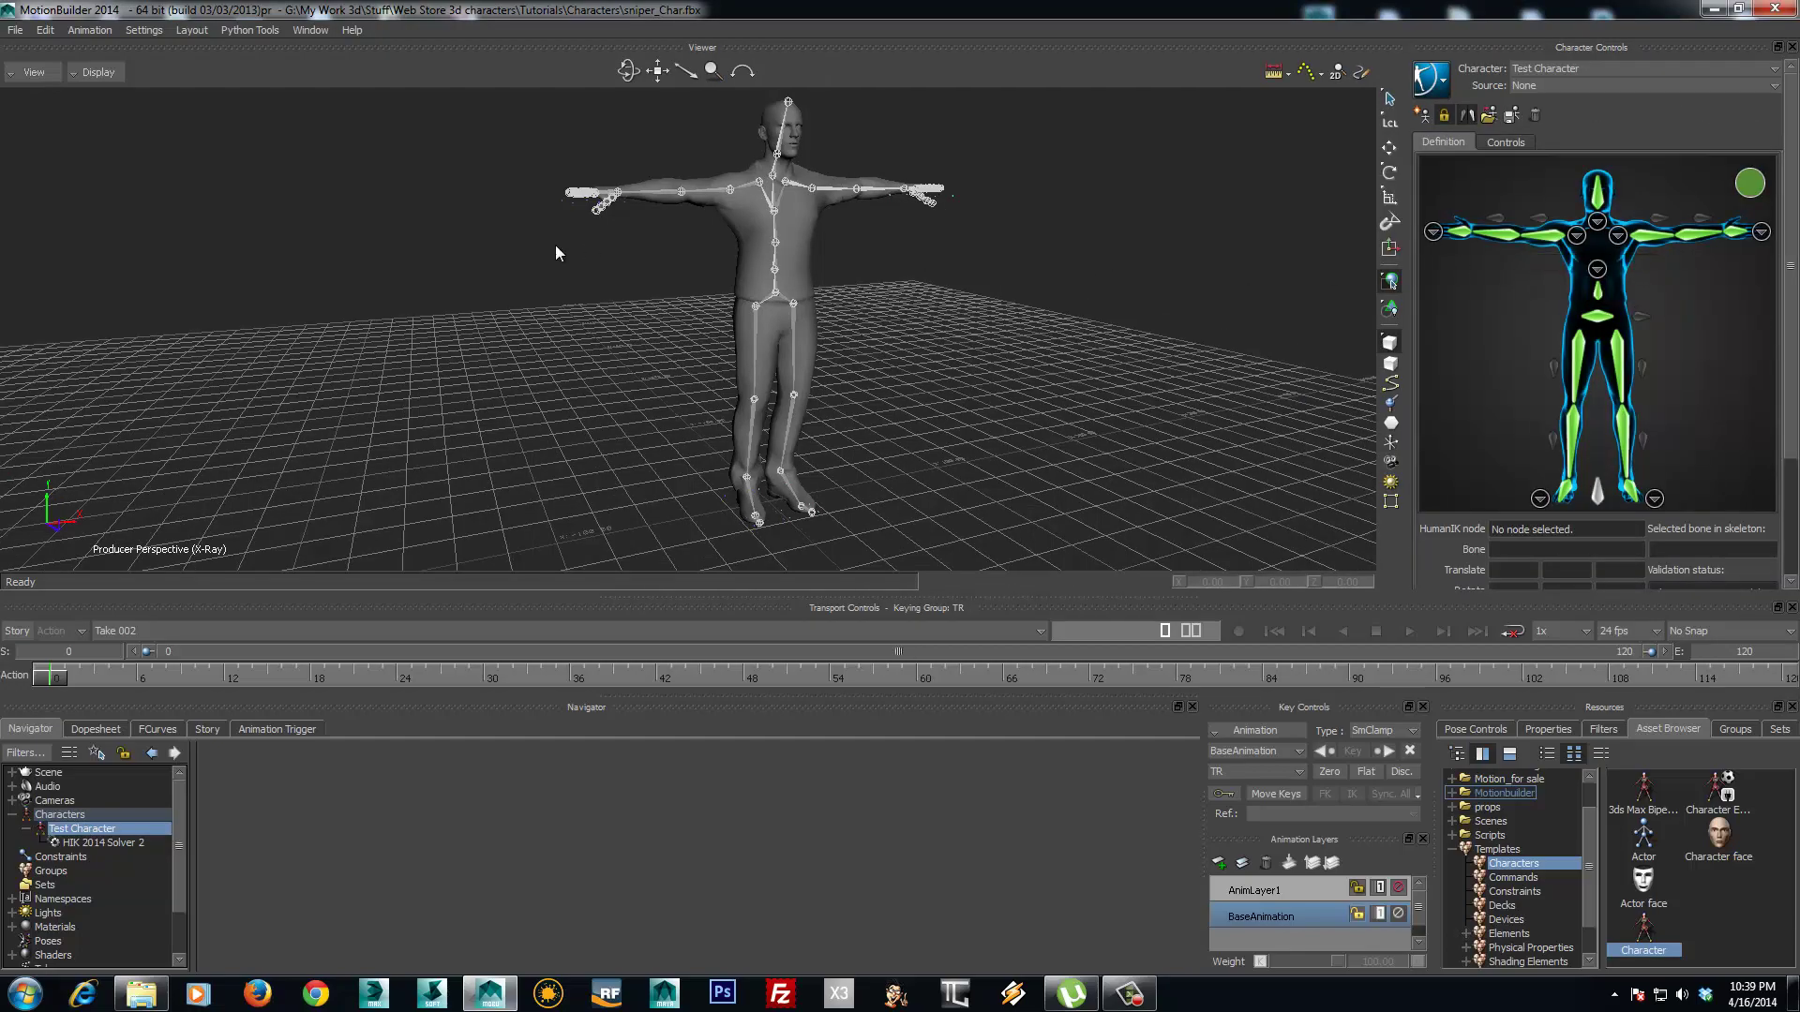
left_click_drag(555, 245, 1172, 258, "ctrl+shift")
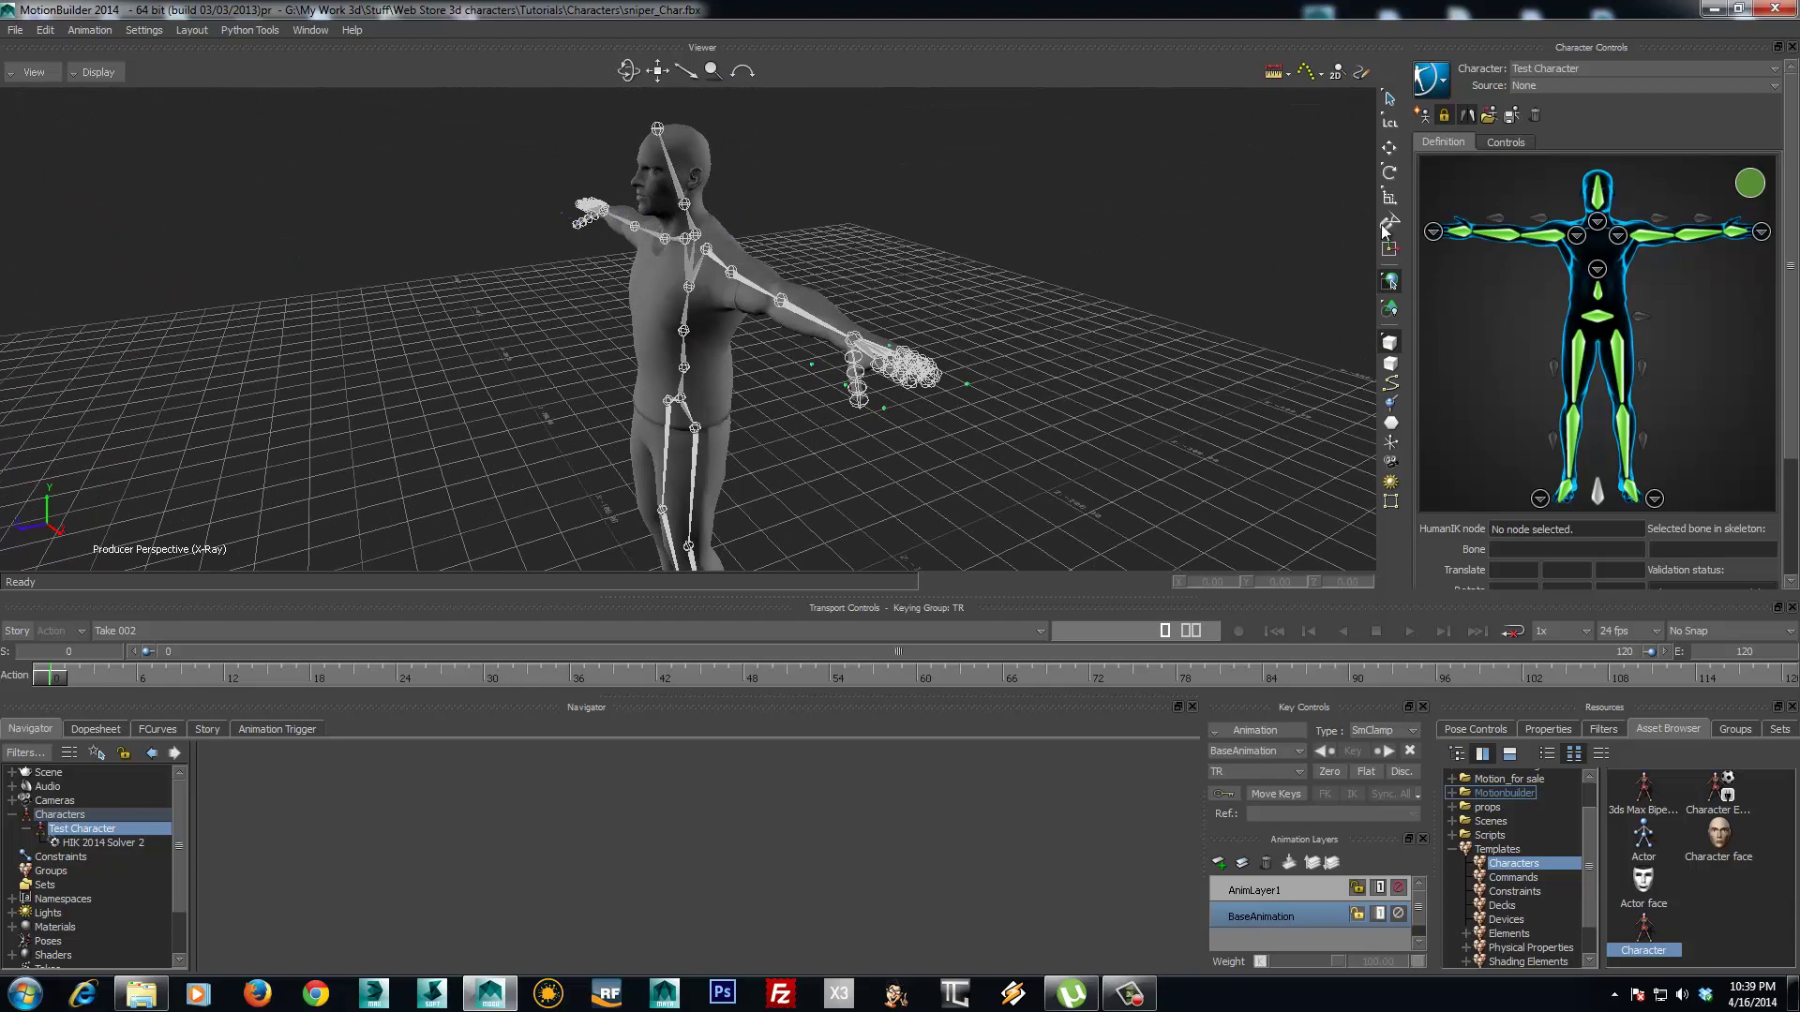
left_click(1491, 233)
left_click_drag(863, 318, 887, 246, "ctrl+shift")
left_click(847, 273)
key("r")
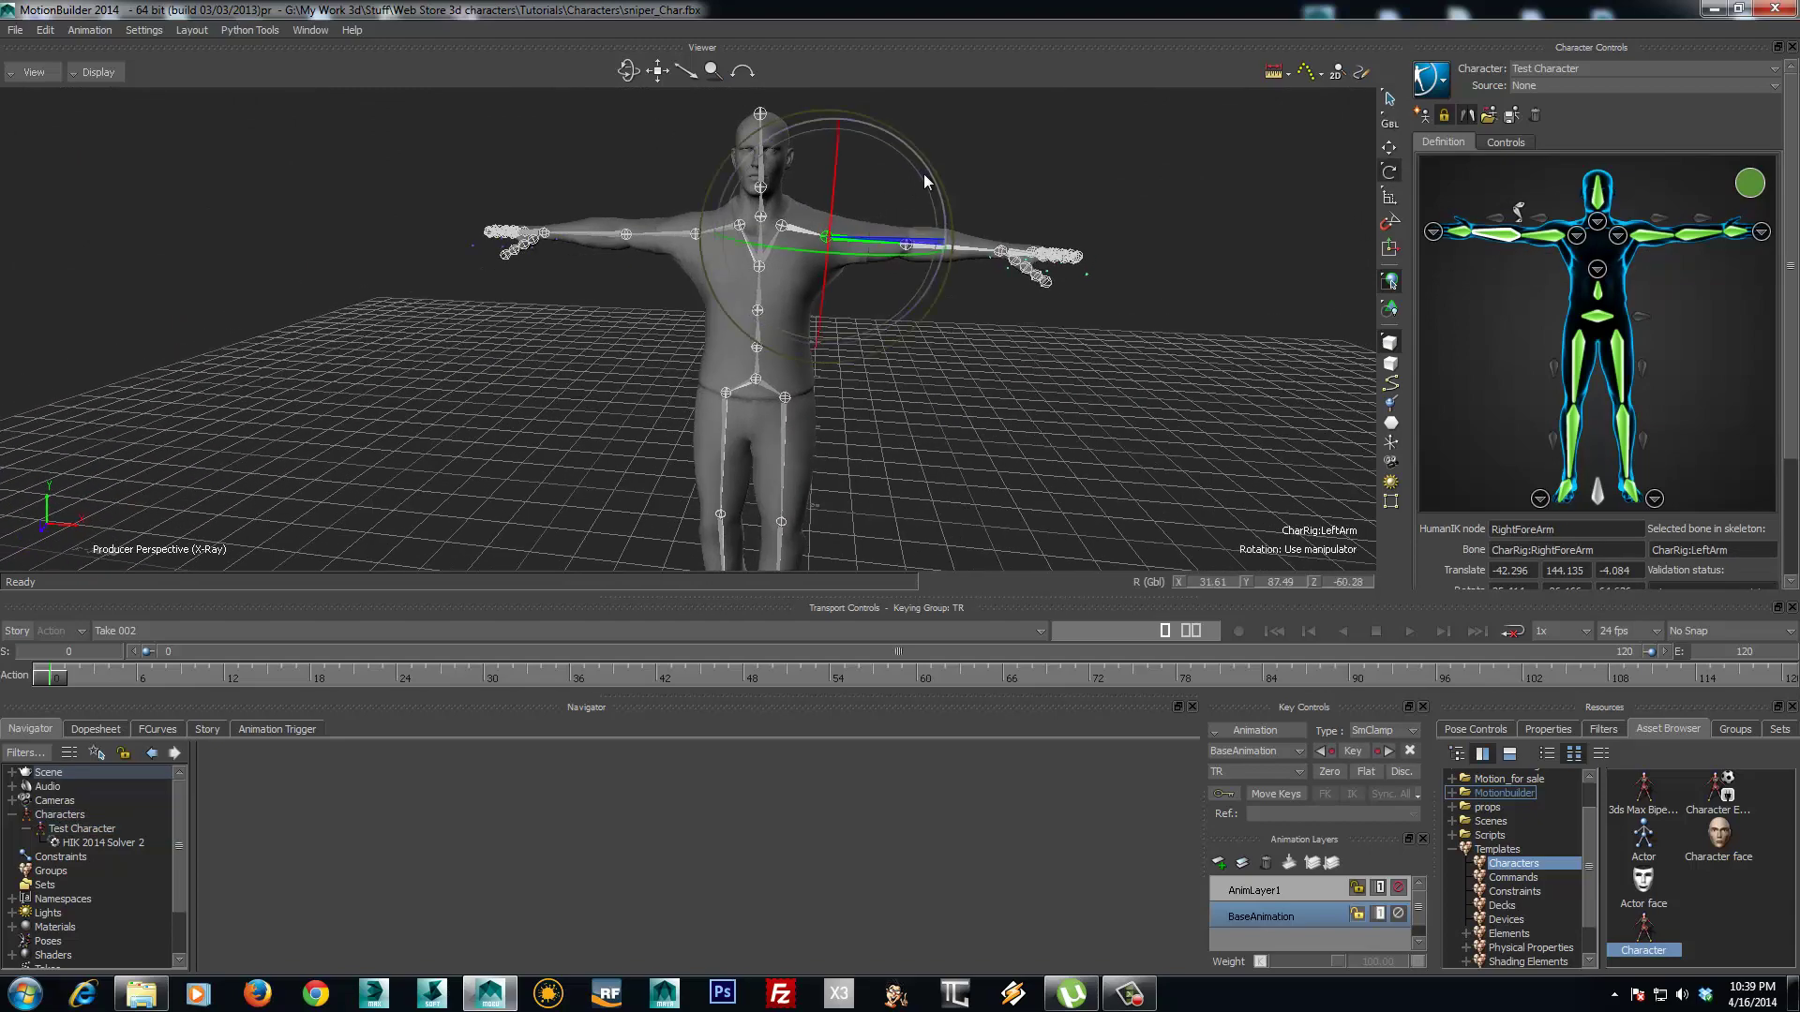
left_click_drag(925, 174, 931, 190)
- Unlock the characterization, rotate the left arm upward to about -39.12 on Z, and inspect the LeftArm node's validation status
left_click(1441, 115)
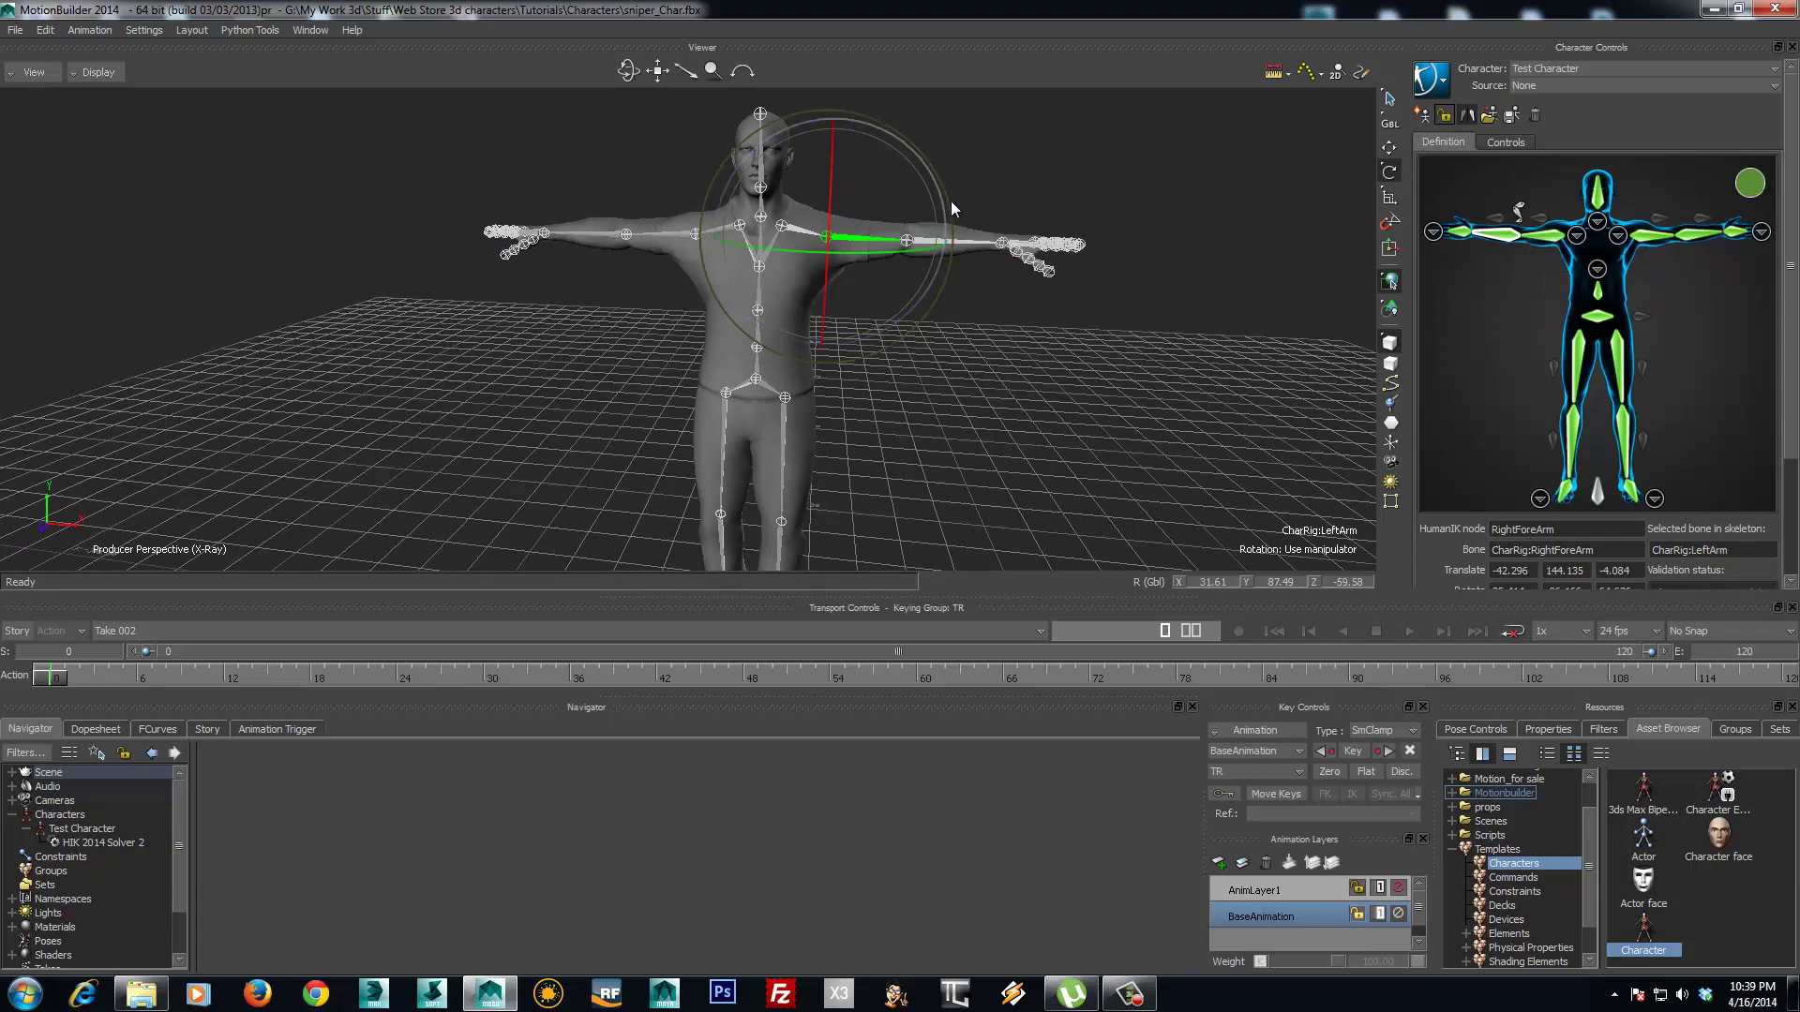
left_click_drag(934, 184, 930, 168)
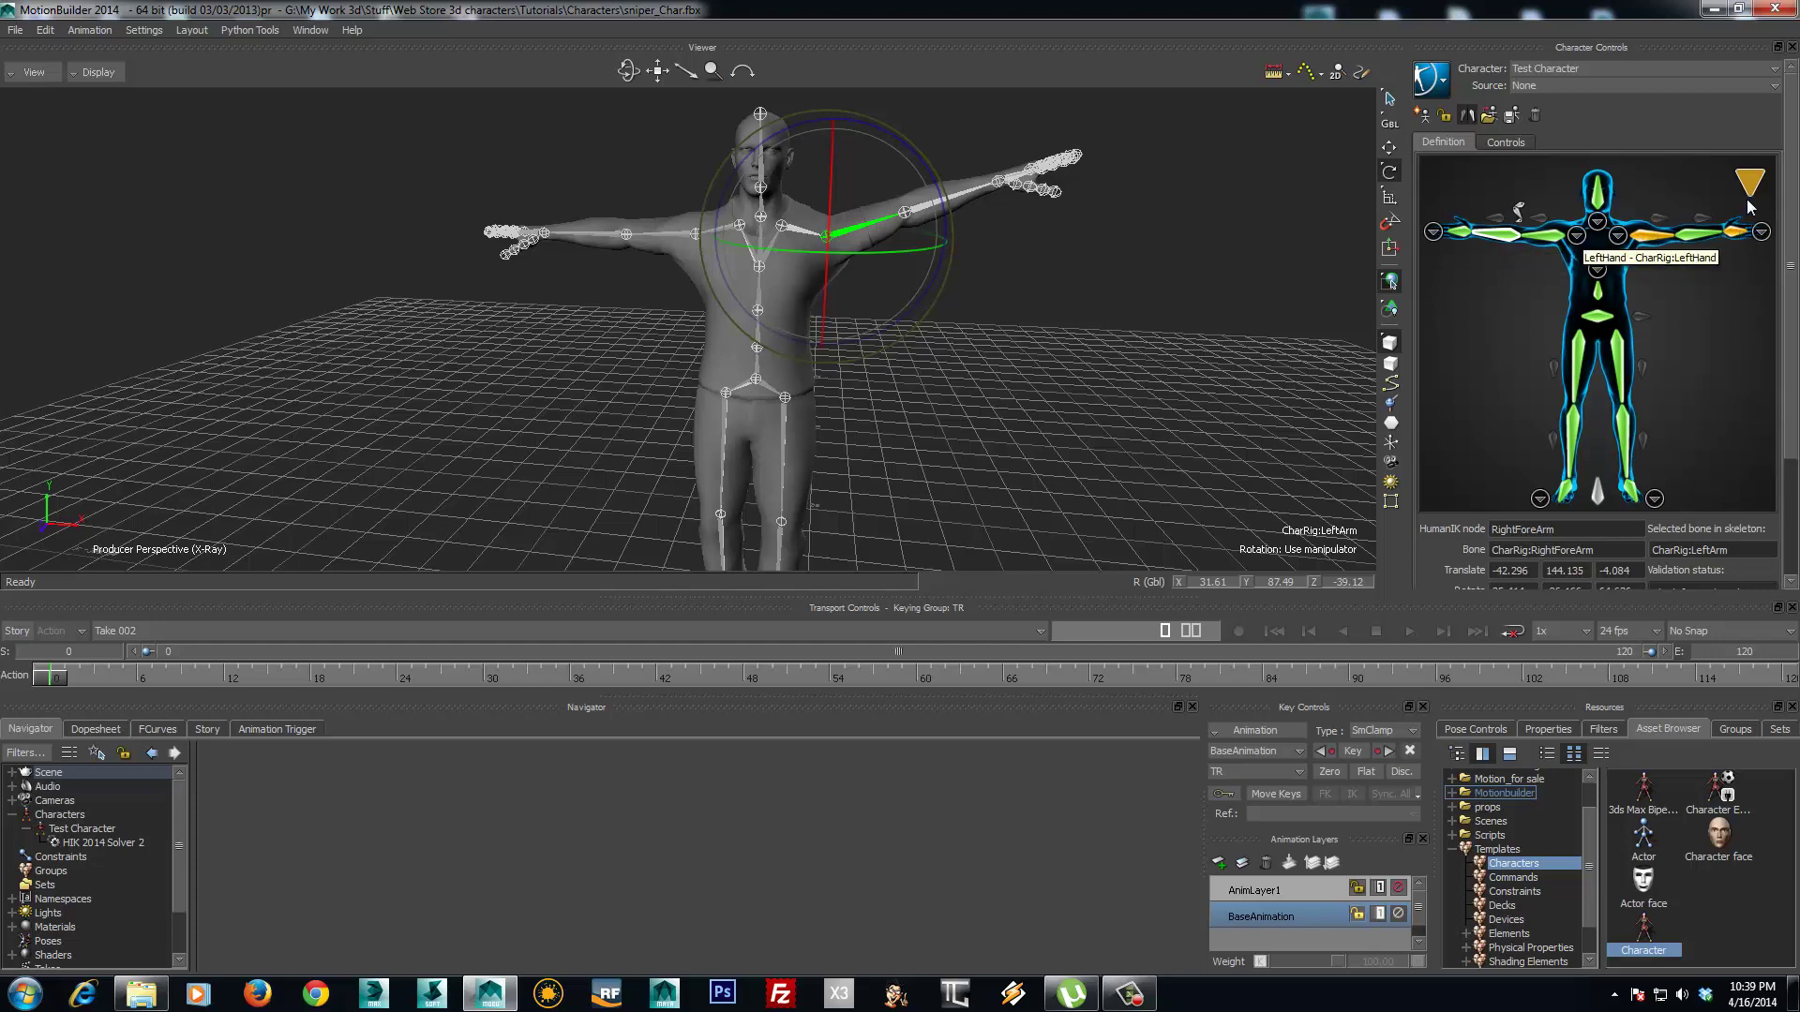
left_click(1648, 234)
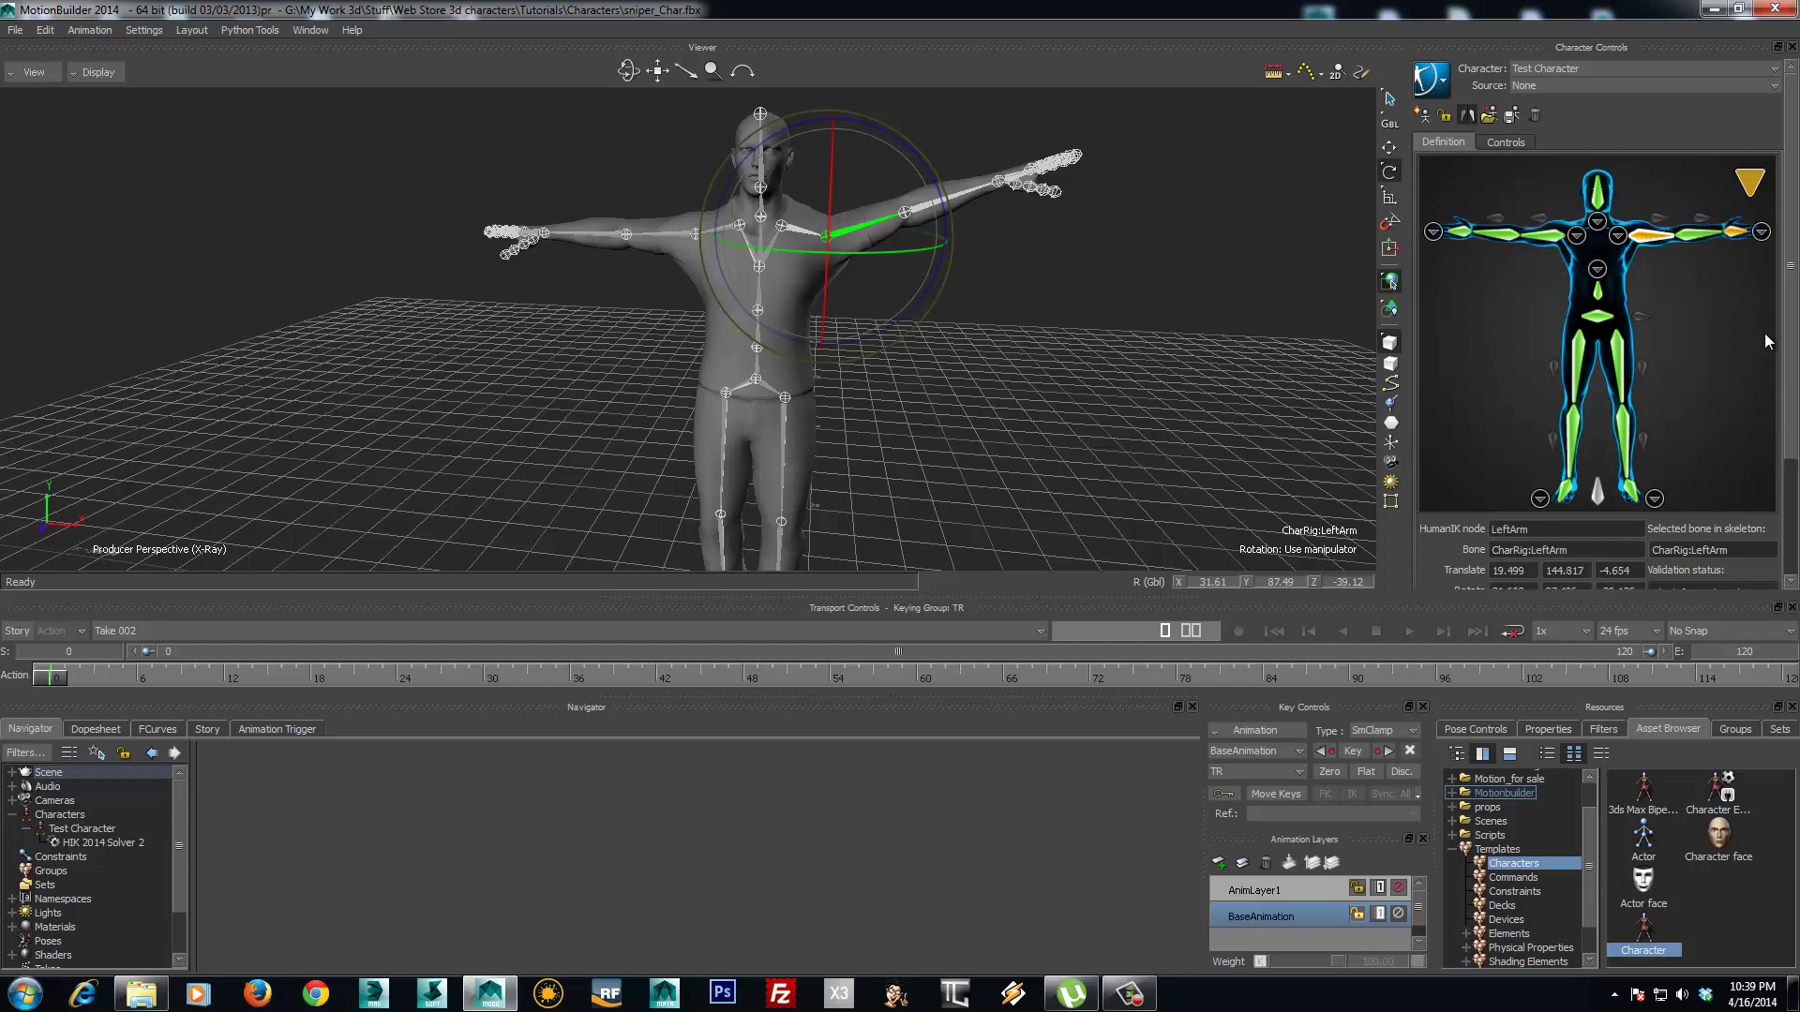
scroll(1792, 321, "down", 3)
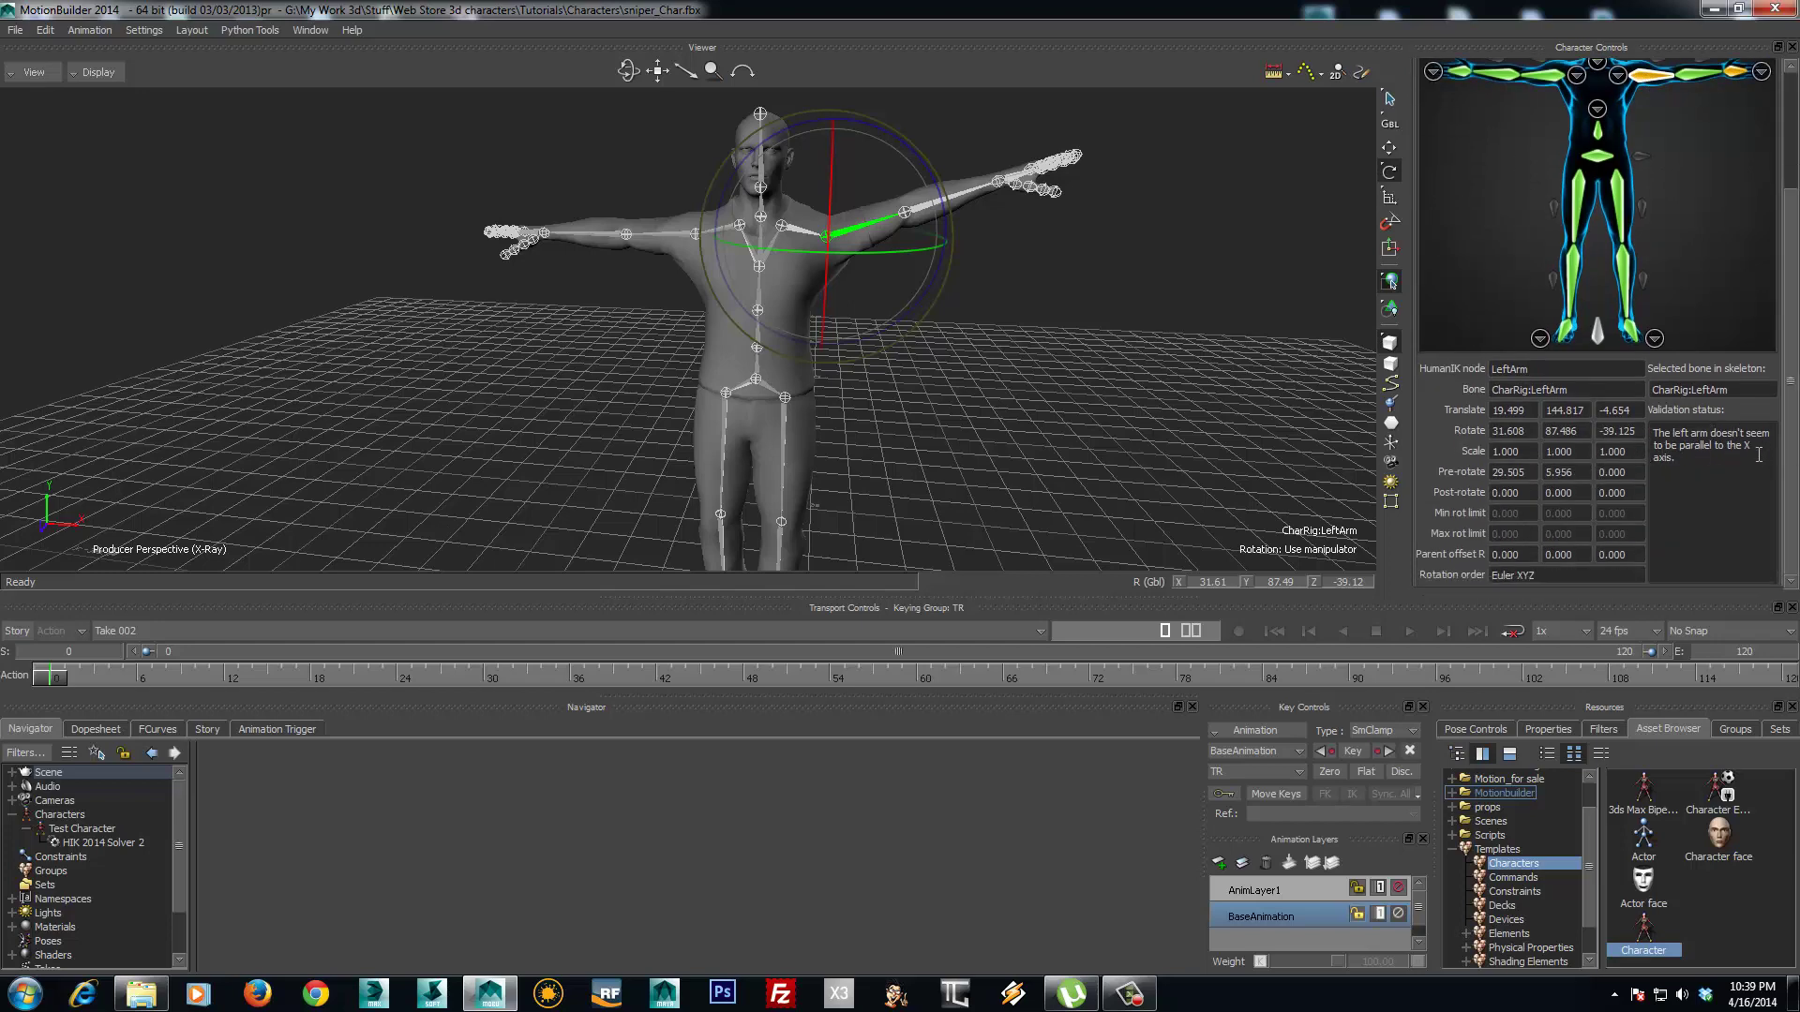
- Undo the upward rotation of the left arm and lock the characterization again as Biped
left_click_drag(891, 291, 910, 313, "ctrl+shift")
key("ctrl+z")
scroll(1792, 210, "up", 3)
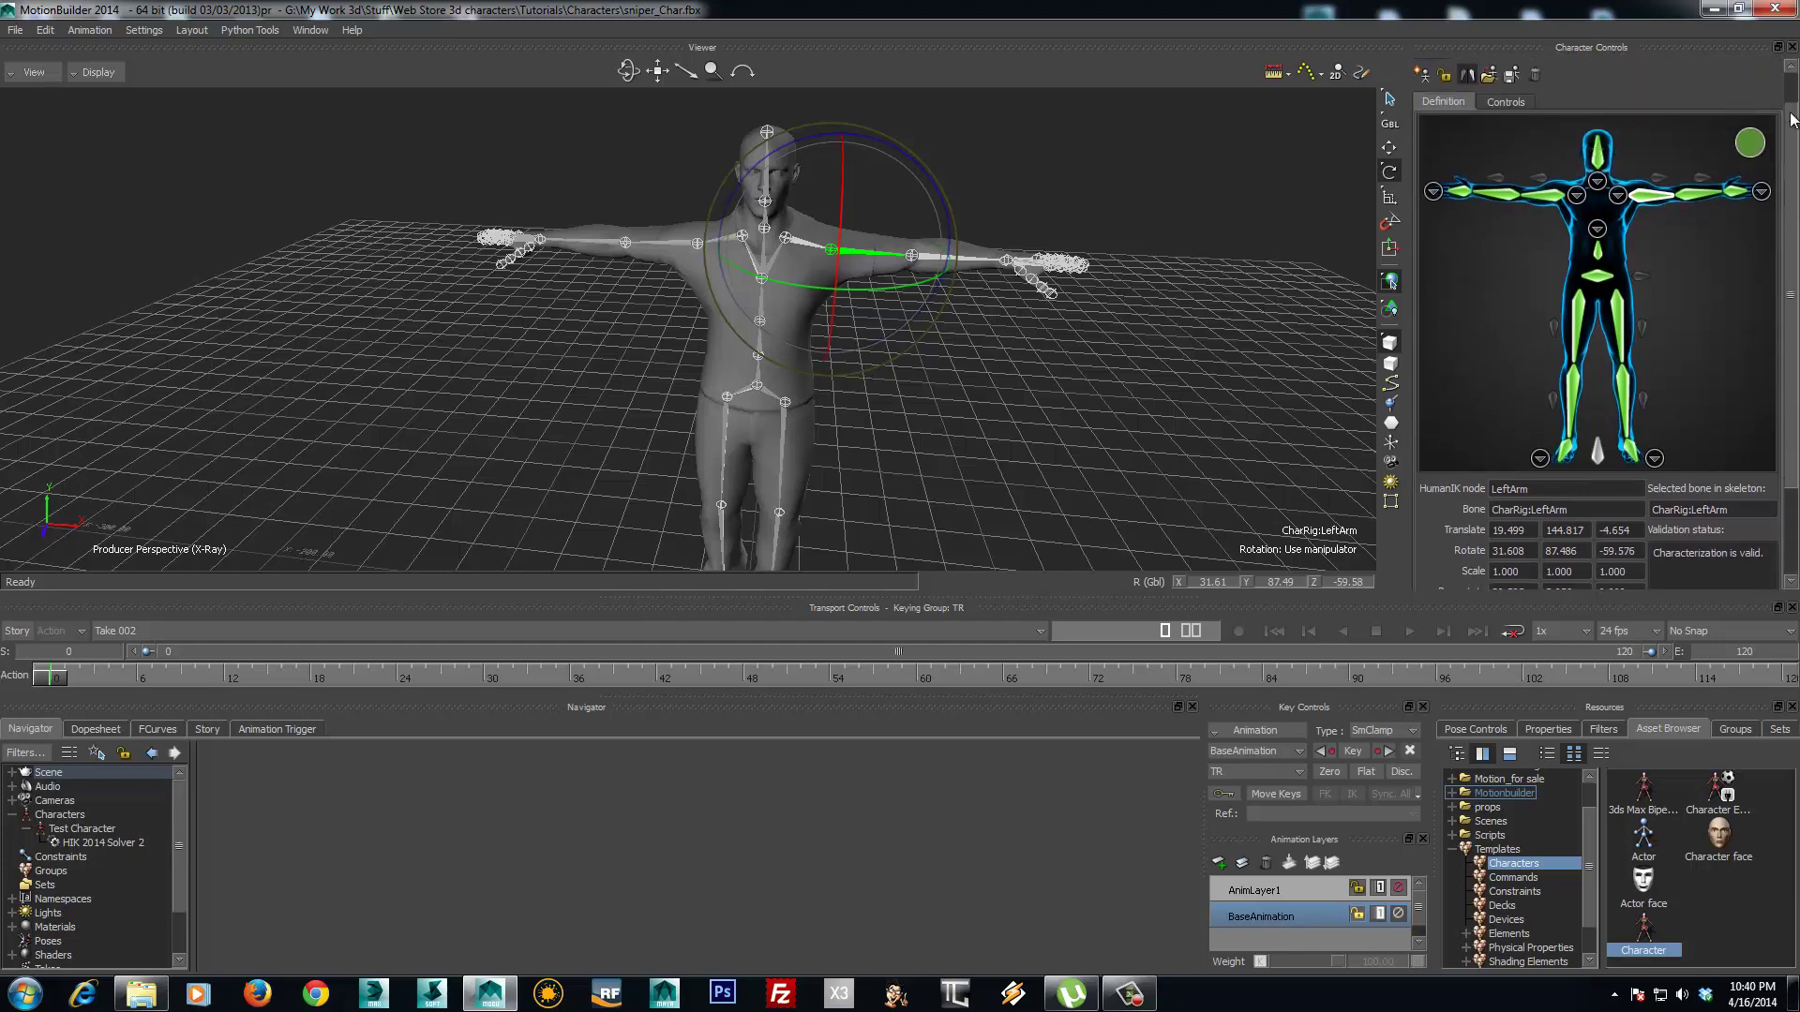
left_click(1444, 111)
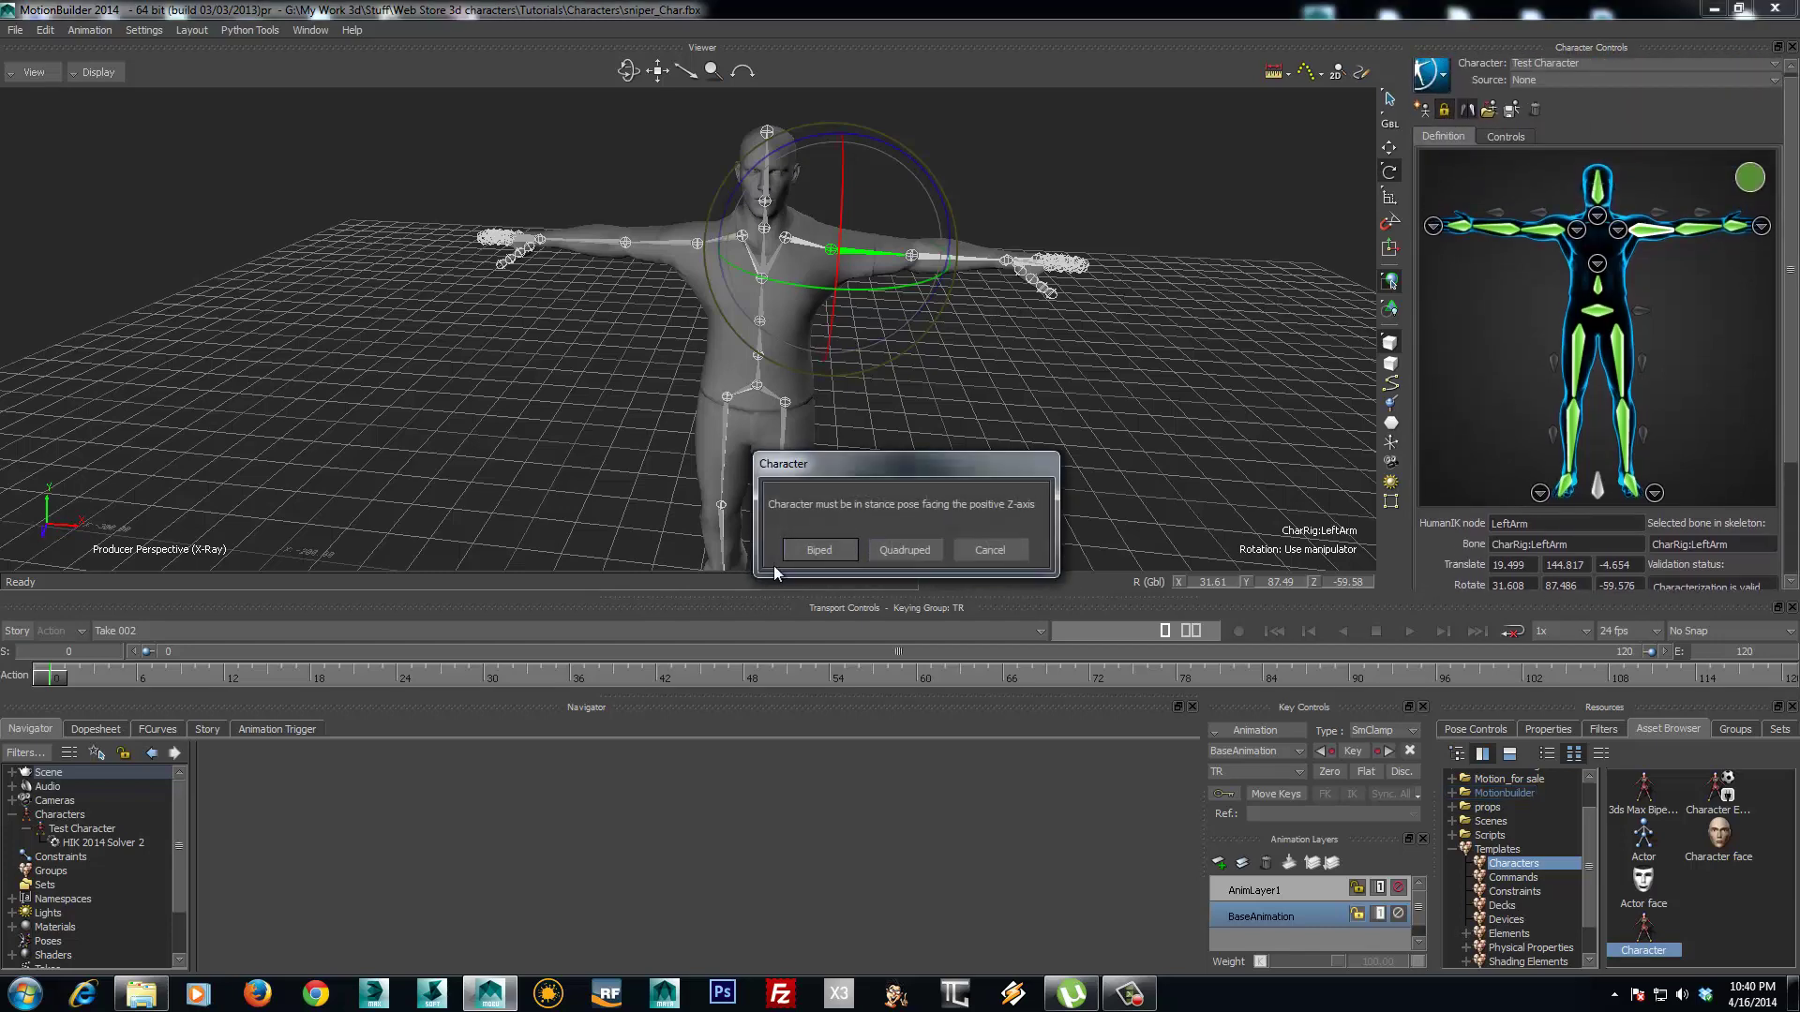
left_click(821, 551)
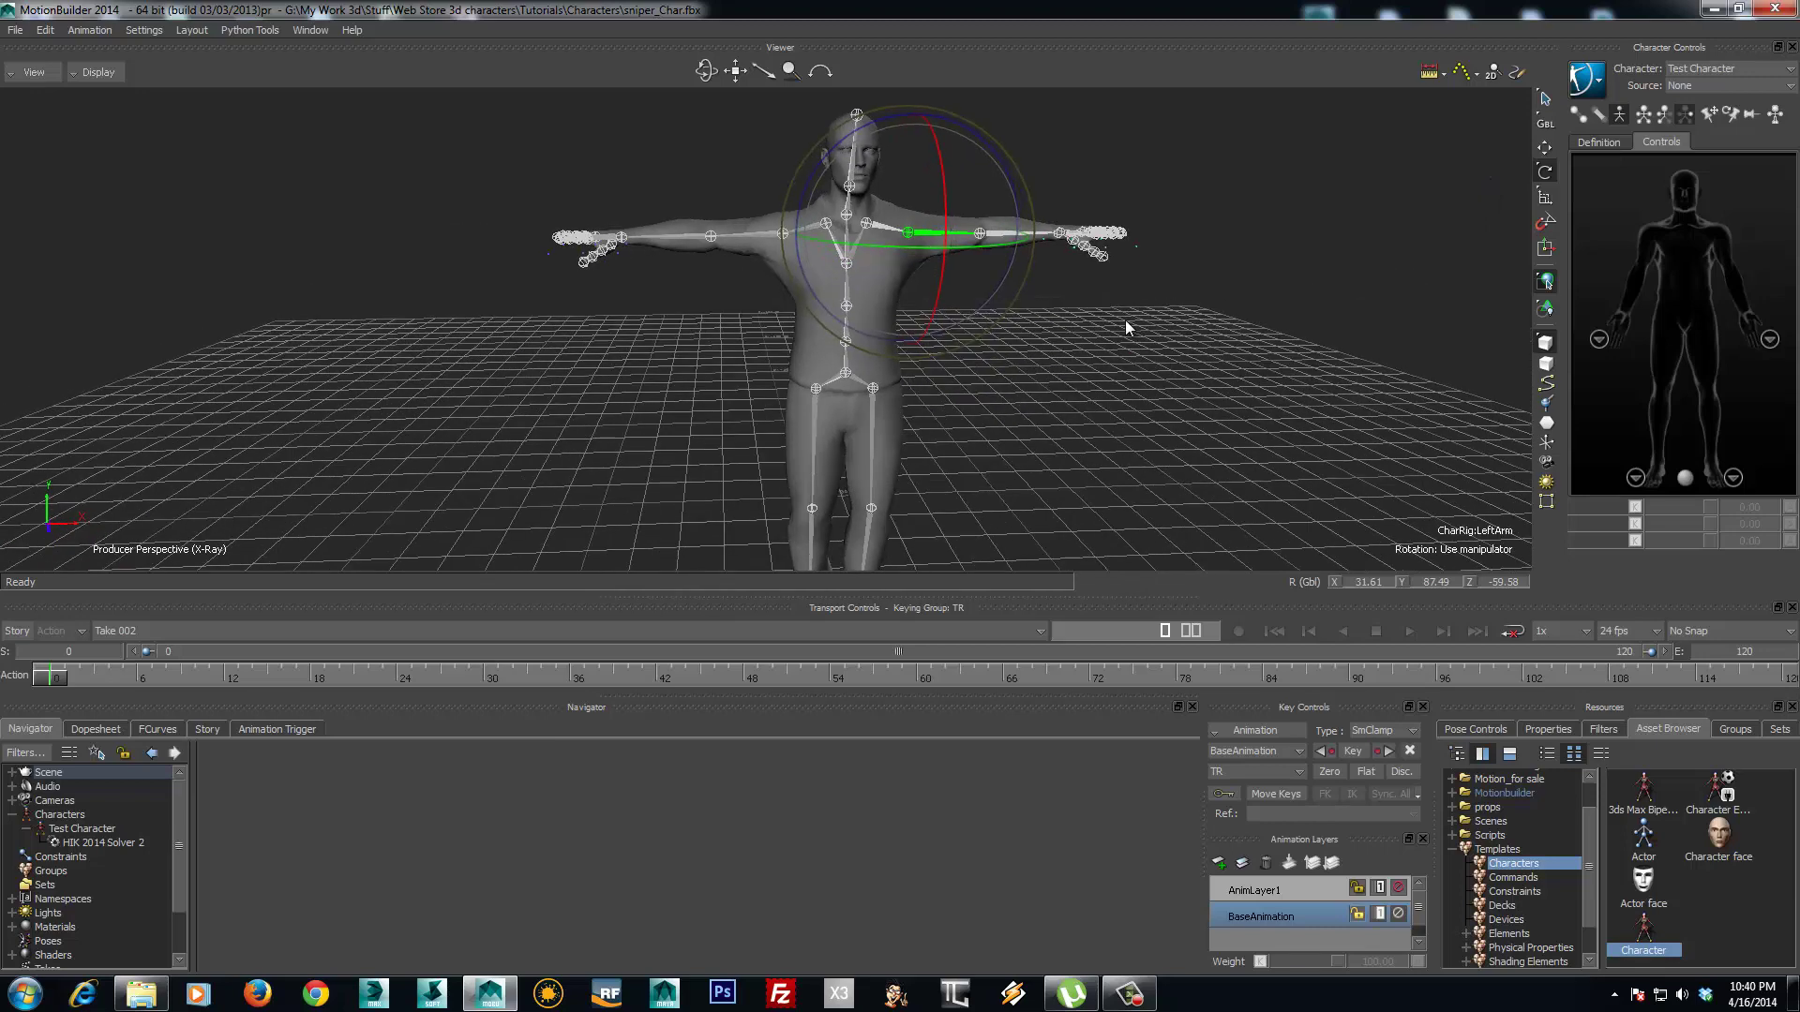
- Create an FK/IK control rig for Test Character from its character definition
left_click(1599, 142)
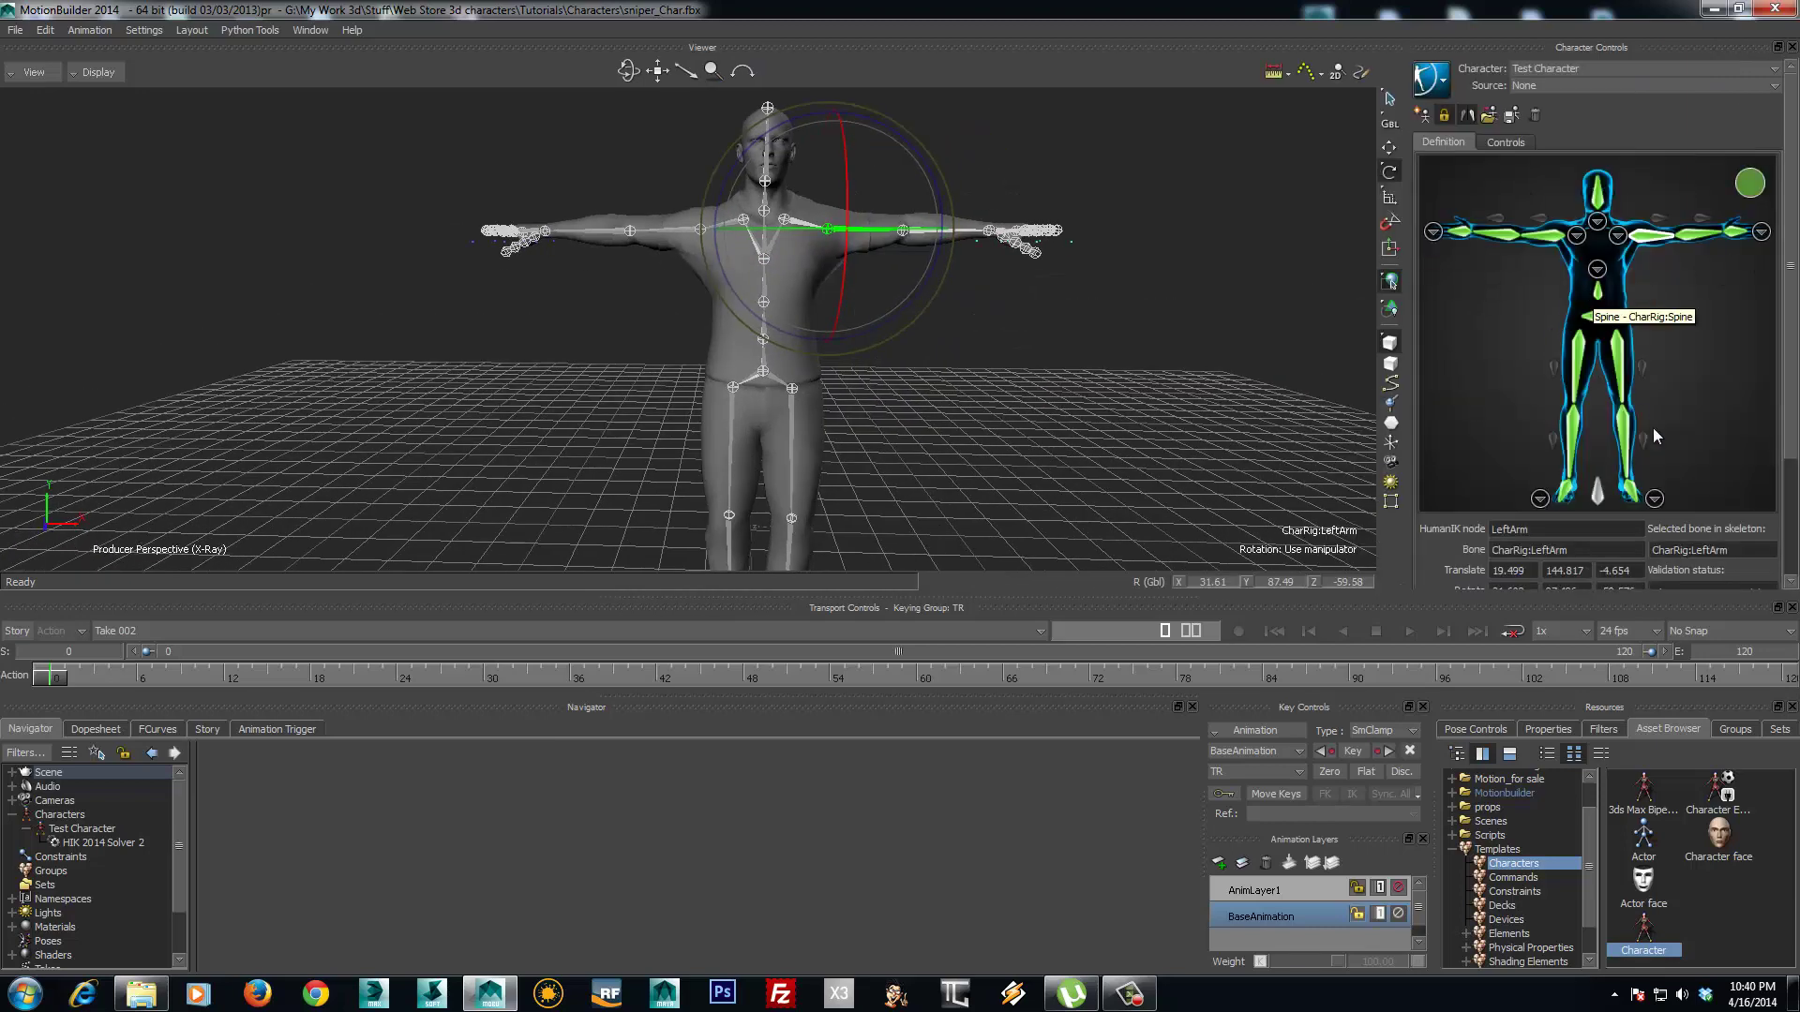
left_click(100, 829)
double_click(69, 830)
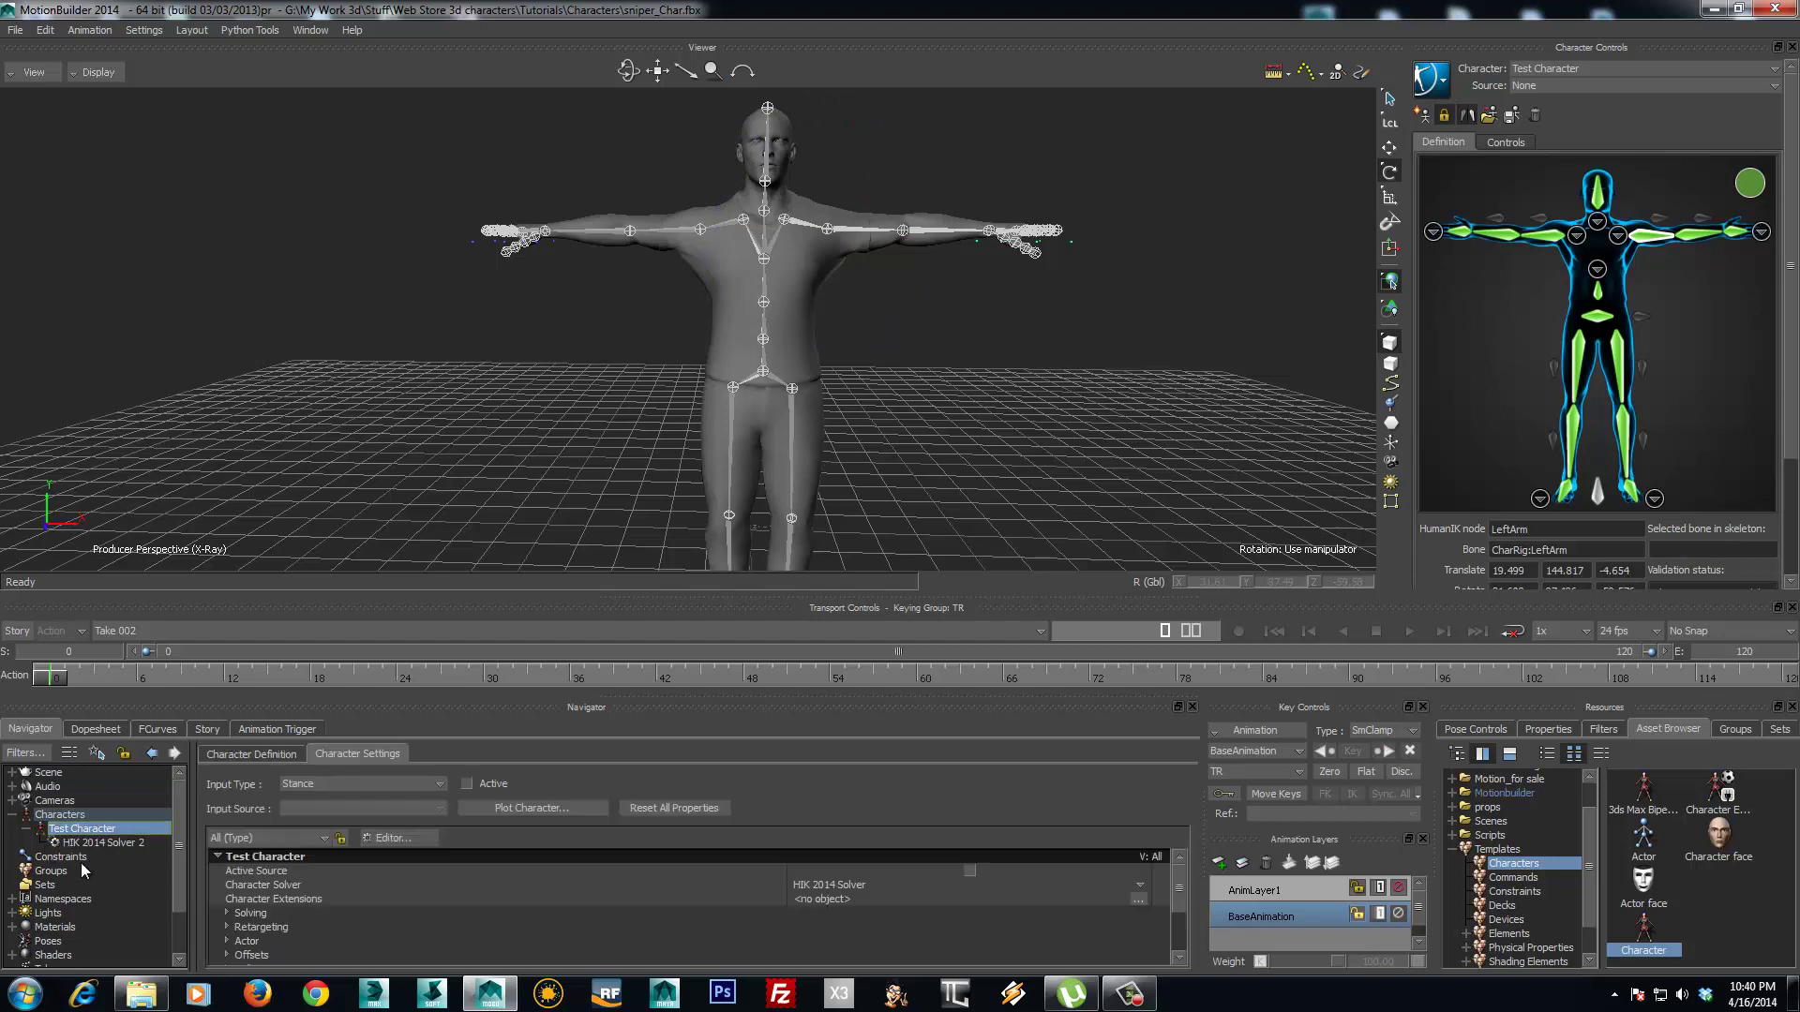
left_click(257, 756)
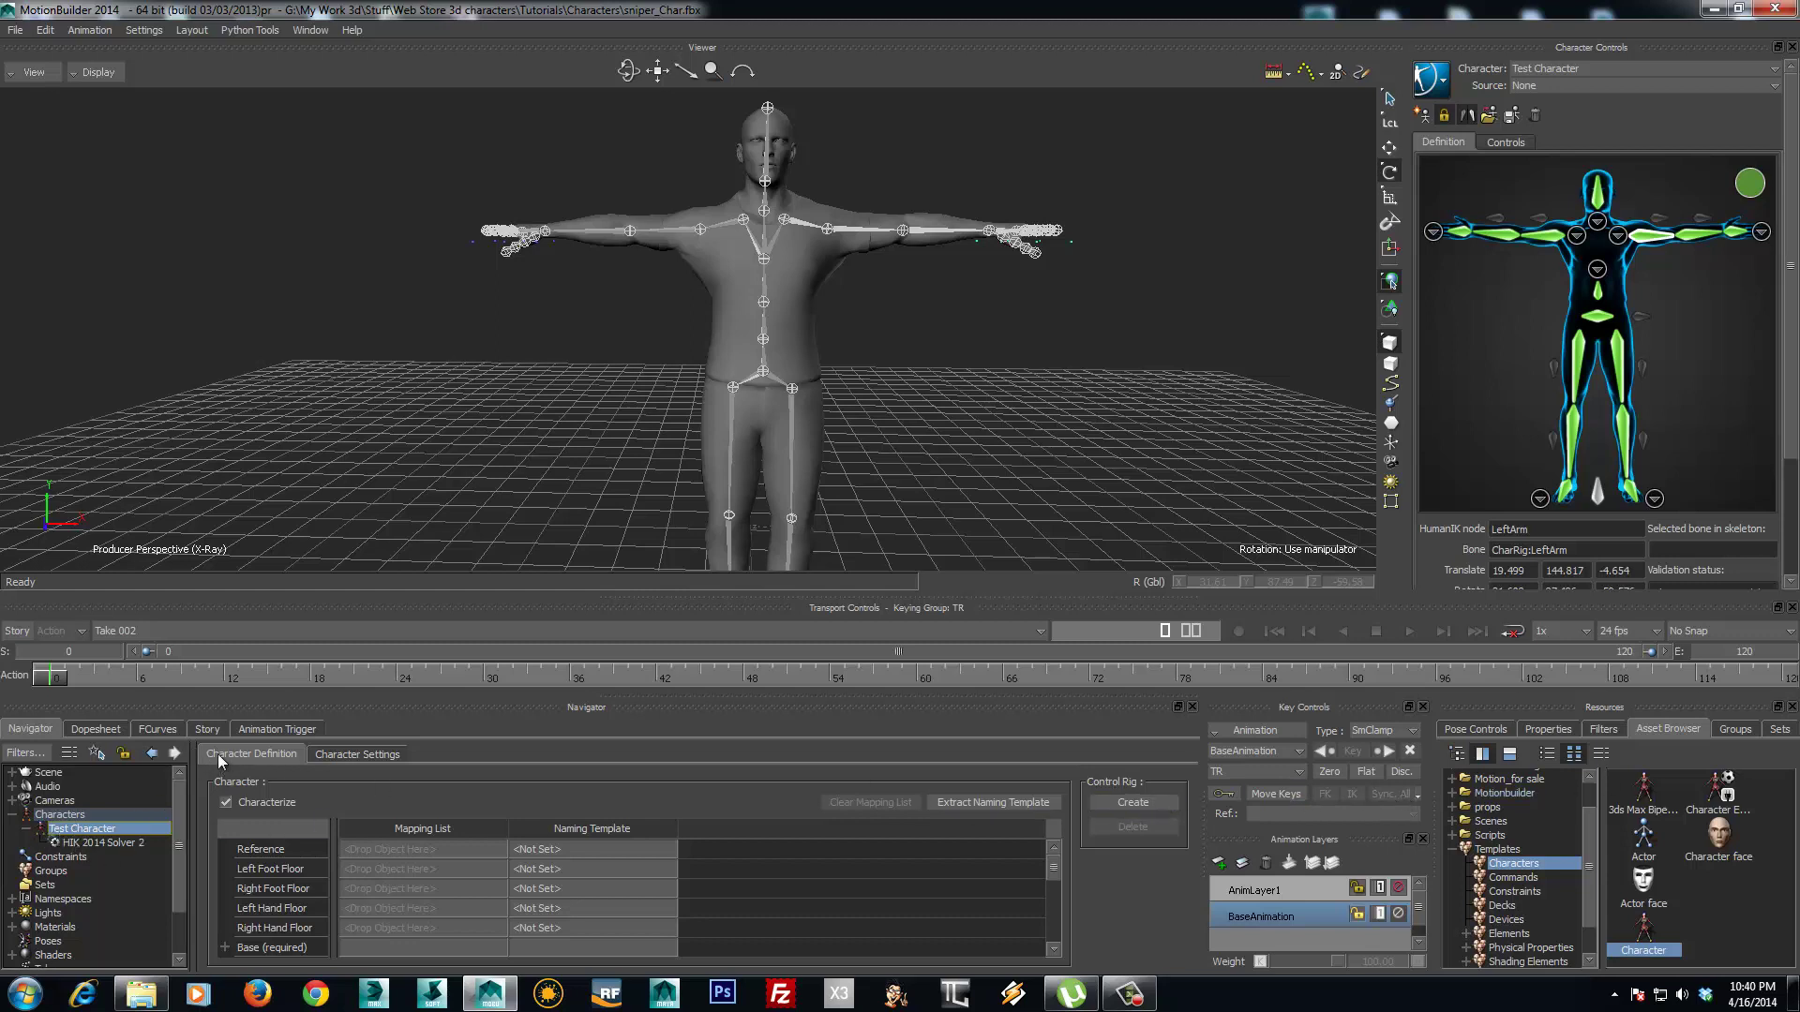
left_click(1146, 804)
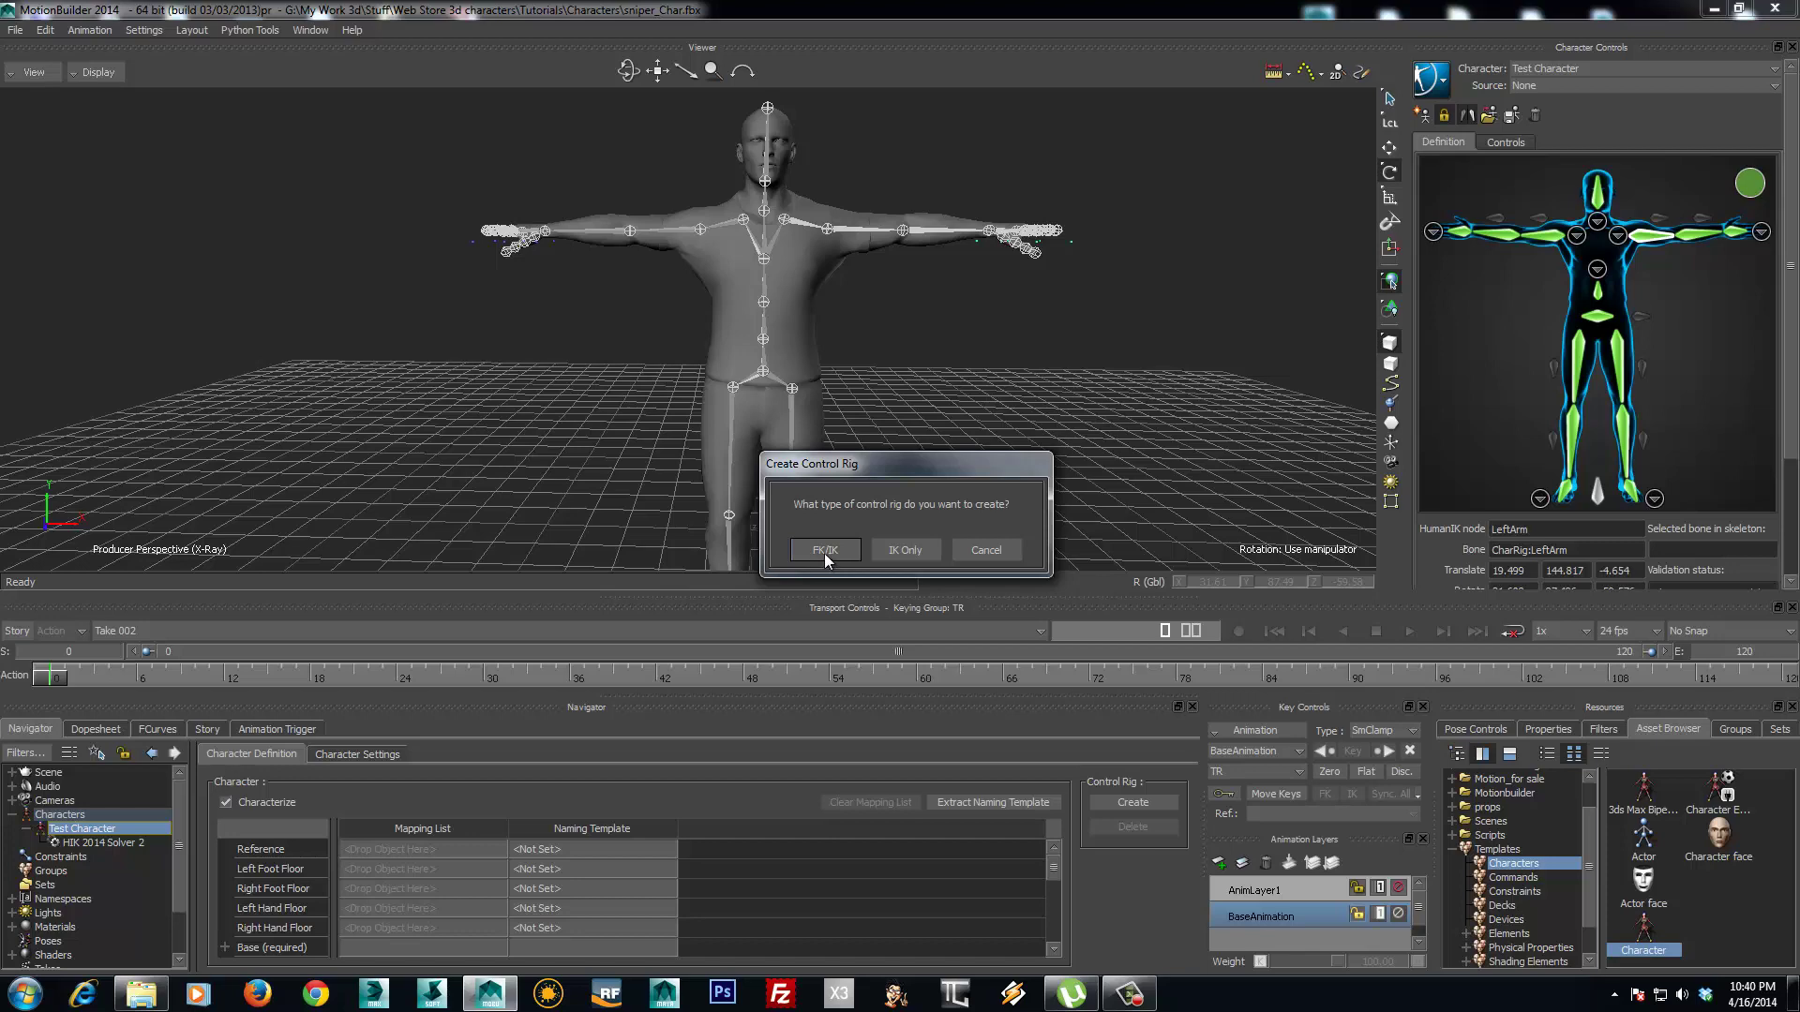
left_click(822, 551)
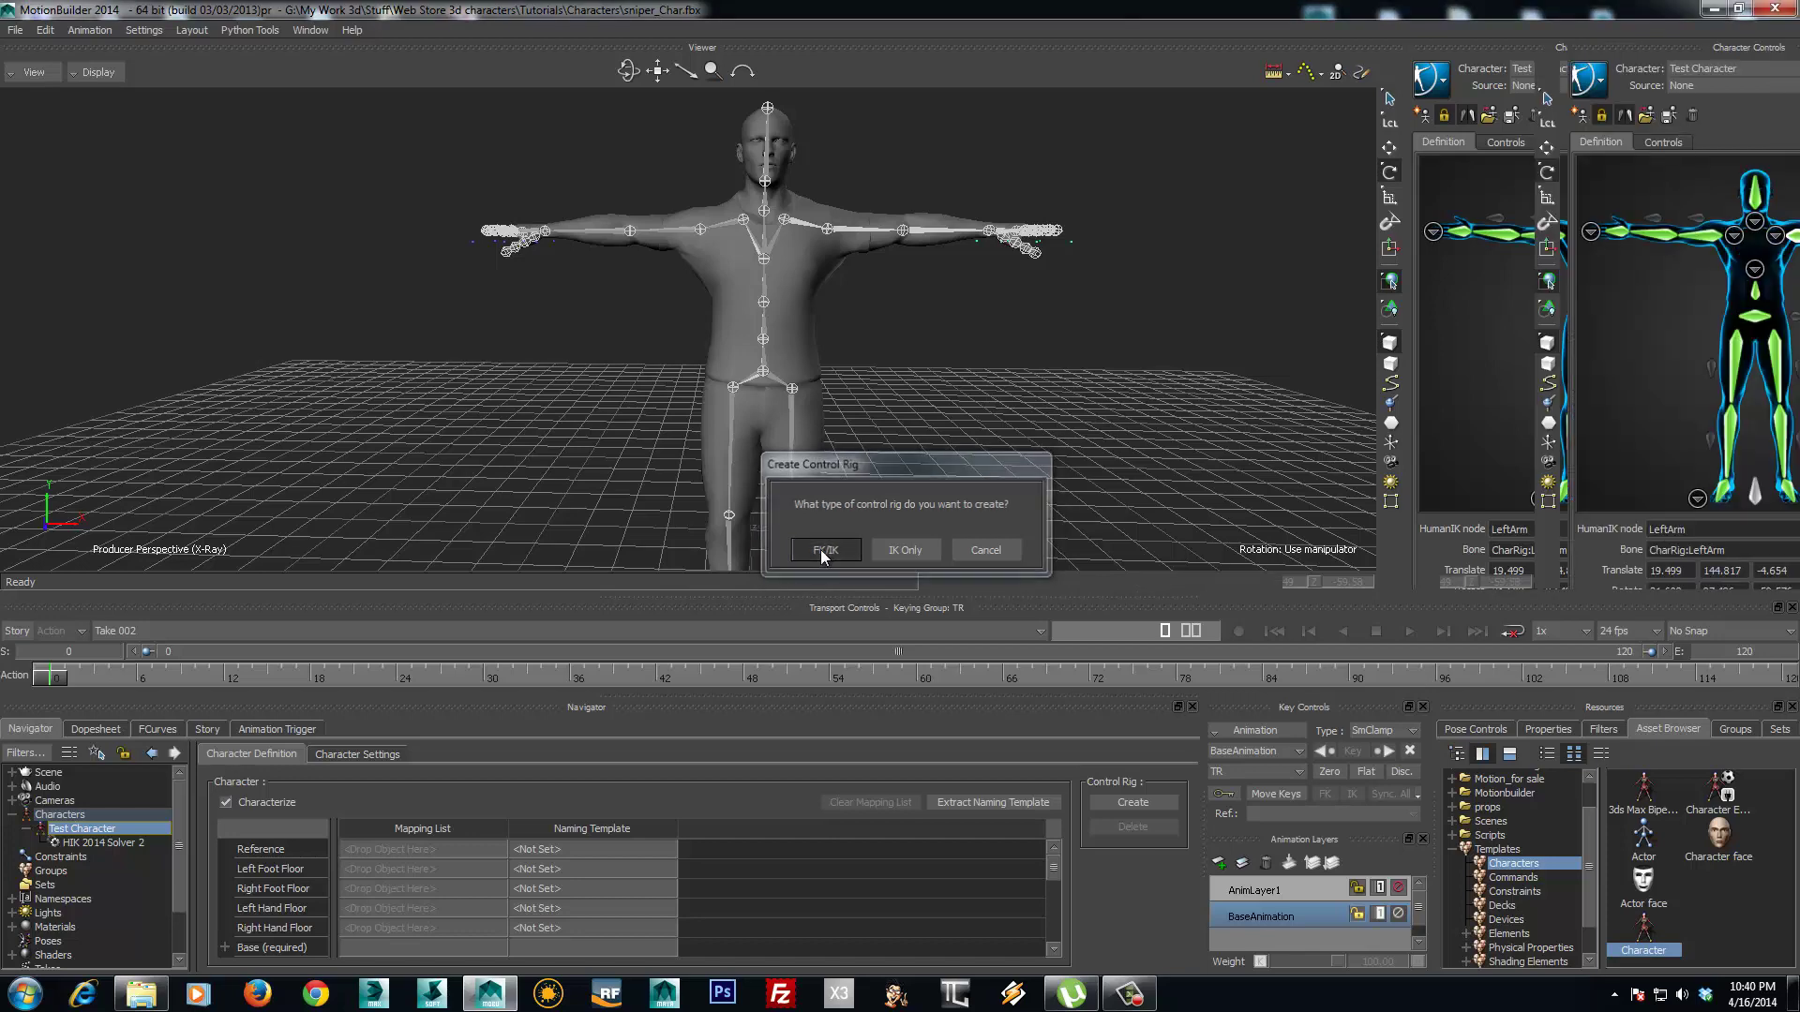
- Try moving the right wrist effector down in Body Parts keying mode and undo the move
left_click_drag(1023, 422, 847, 413, "ctrl")
left_click(591, 292)
key("t")
left_click_drag(615, 298, 610, 390)
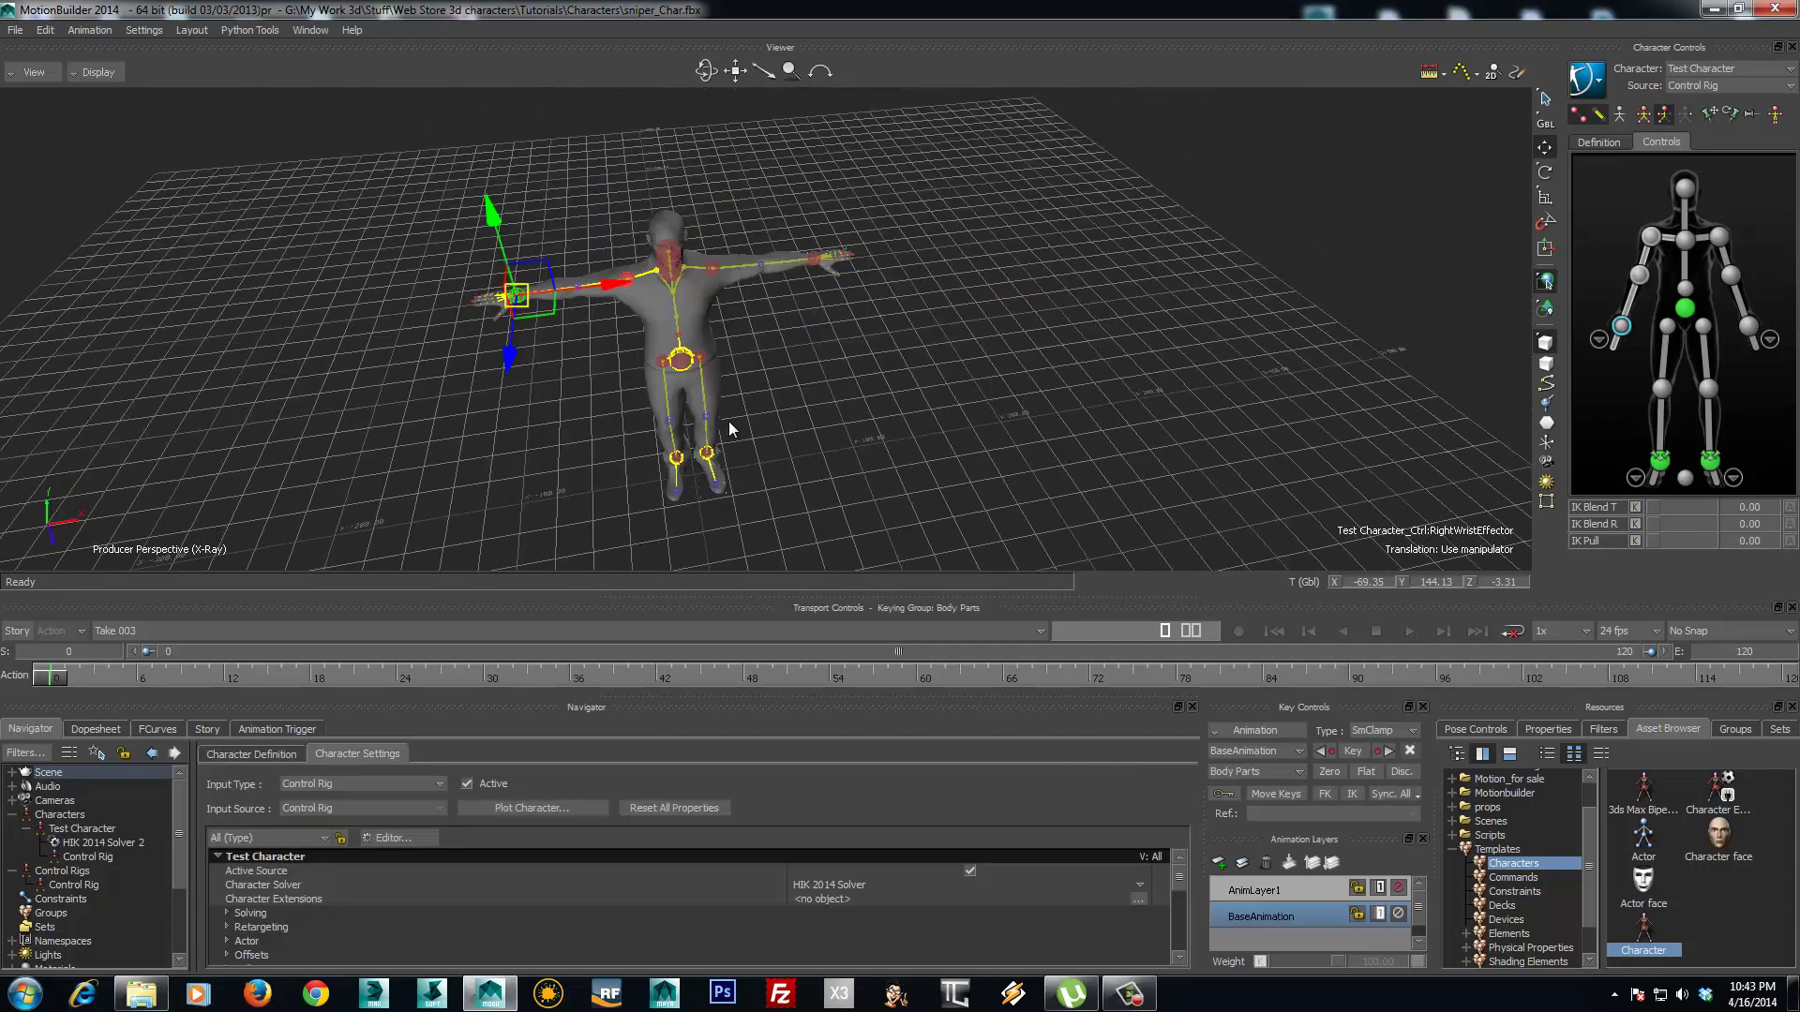
left_click_drag(643, 401, 474, 356, "ctrl+shift")
left_click_drag(500, 283, 502, 440, "ctrl")
key("ctrl+z")
- Switch the keying mode to Selection and back to Body Parts, try moving the control rig's effectors, and undo the move
left_click(1683, 116)
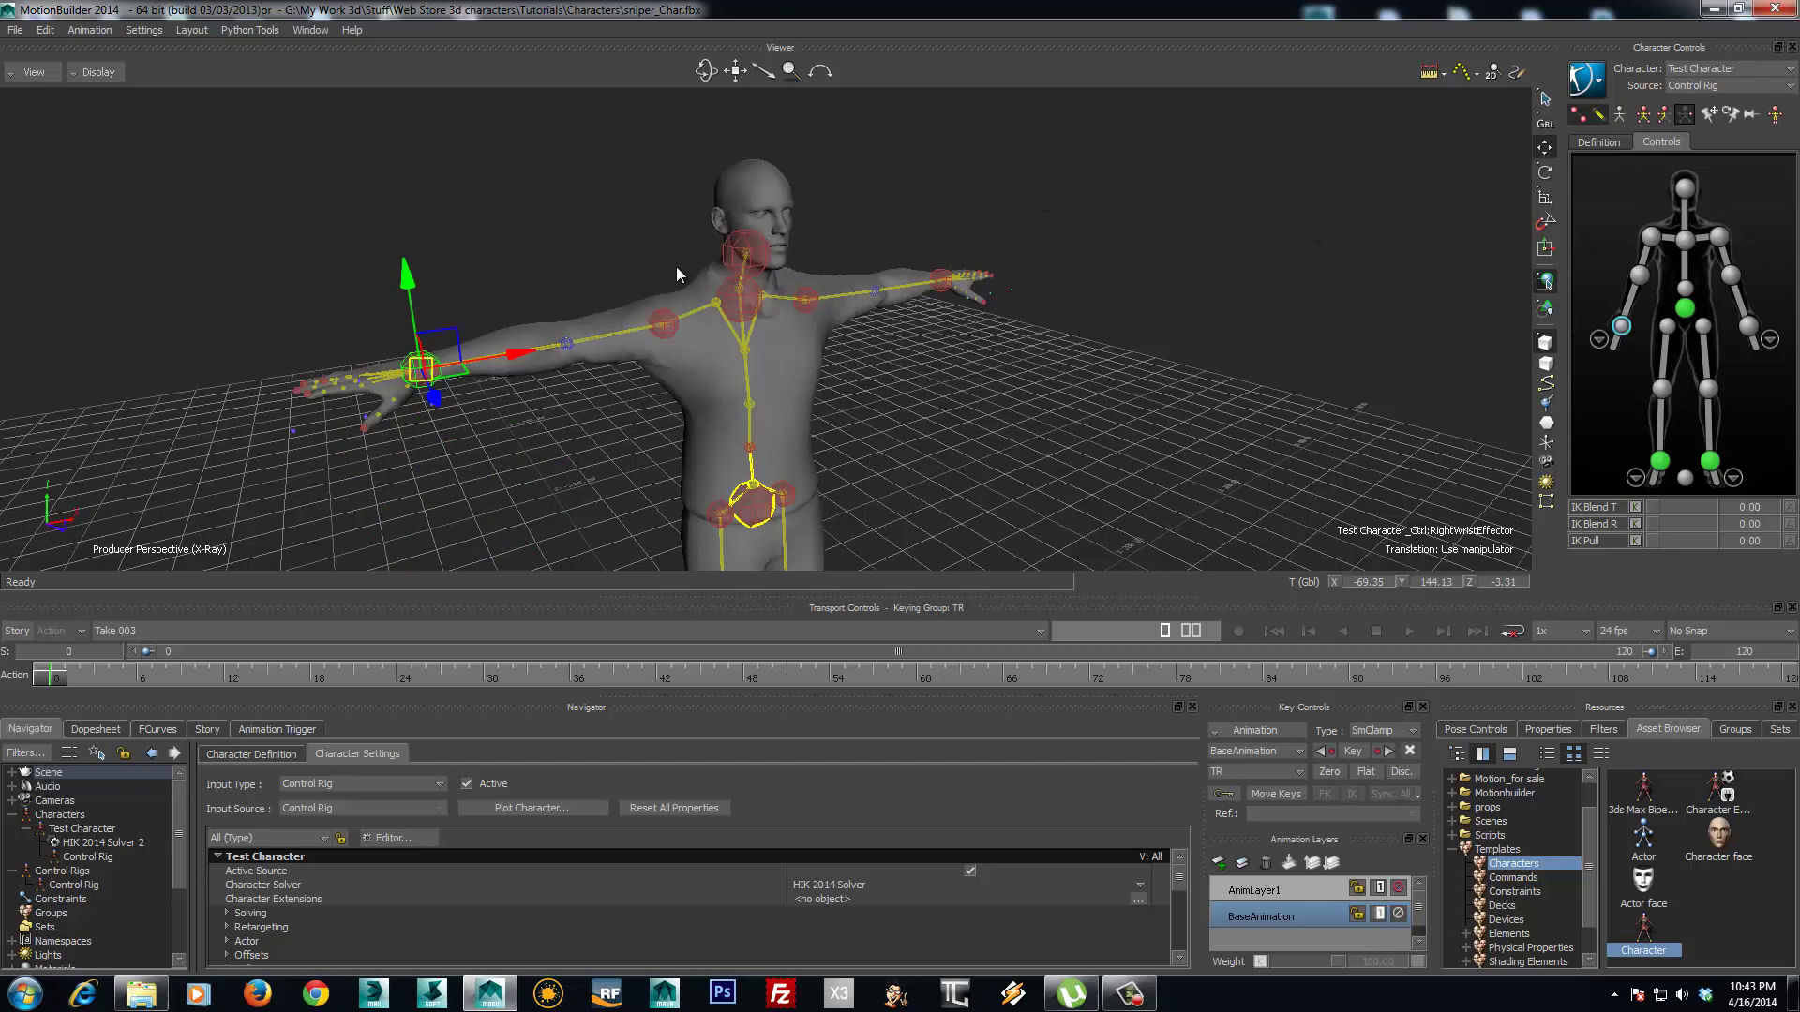
left_click(1664, 114)
left_click_drag(768, 345, 572, 367, "ctrl+shift")
left_click_drag(434, 261, 436, 304)
left_click_drag(526, 397, 635, 405, "ctrl+shift")
left_click_drag(789, 391, 1462, 416)
key("ctrl+z")
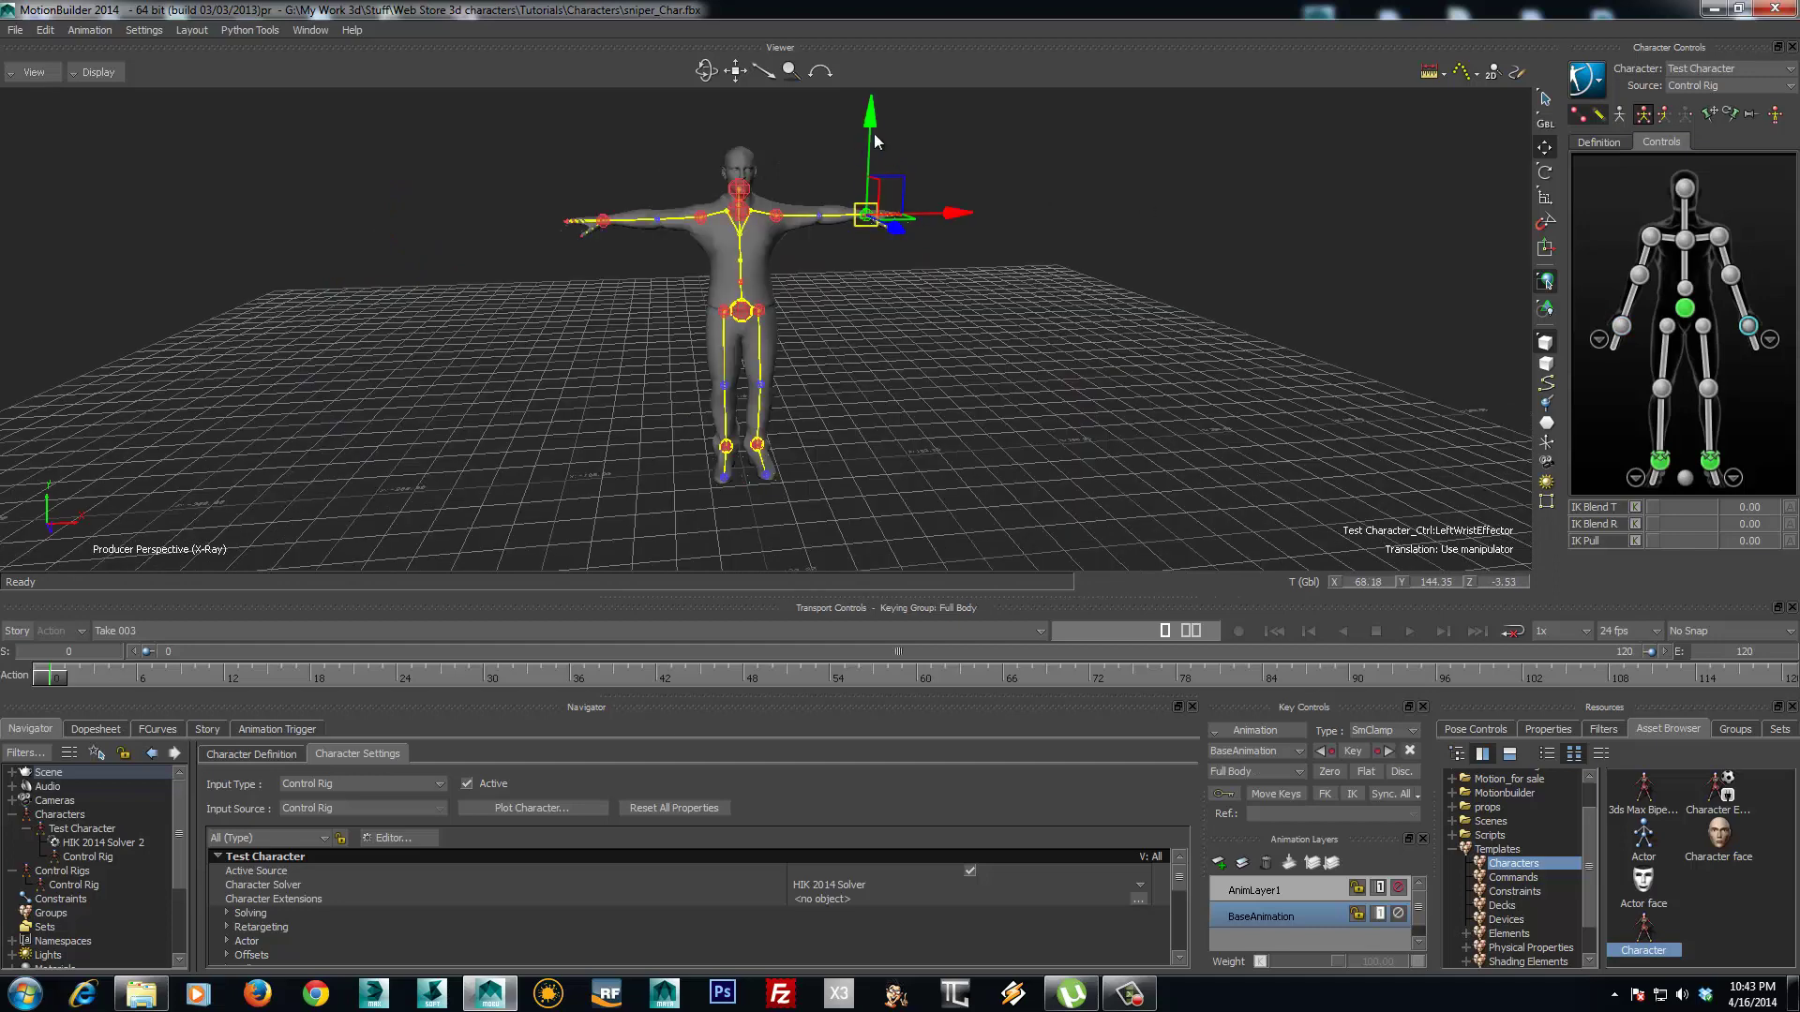
- Try pulling the left wrist effector down in Full Body keying mode, undoing each move
left_click_drag(871, 188, 898, 270)
key("ctrl+z")
left_click_drag(871, 160, 890, 337)
key("ctrl+z")
left_click_drag(867, 138, 895, 349)
key("ctrl+z")
key("ctrl+z")
- Set the control rig's keying mode to Body Parts with the whole character in view
left_click_drag(727, 337, 916, 217, "ctrl+shift")
left_click_drag(858, 413, 759, 398, "ctrl+shift")
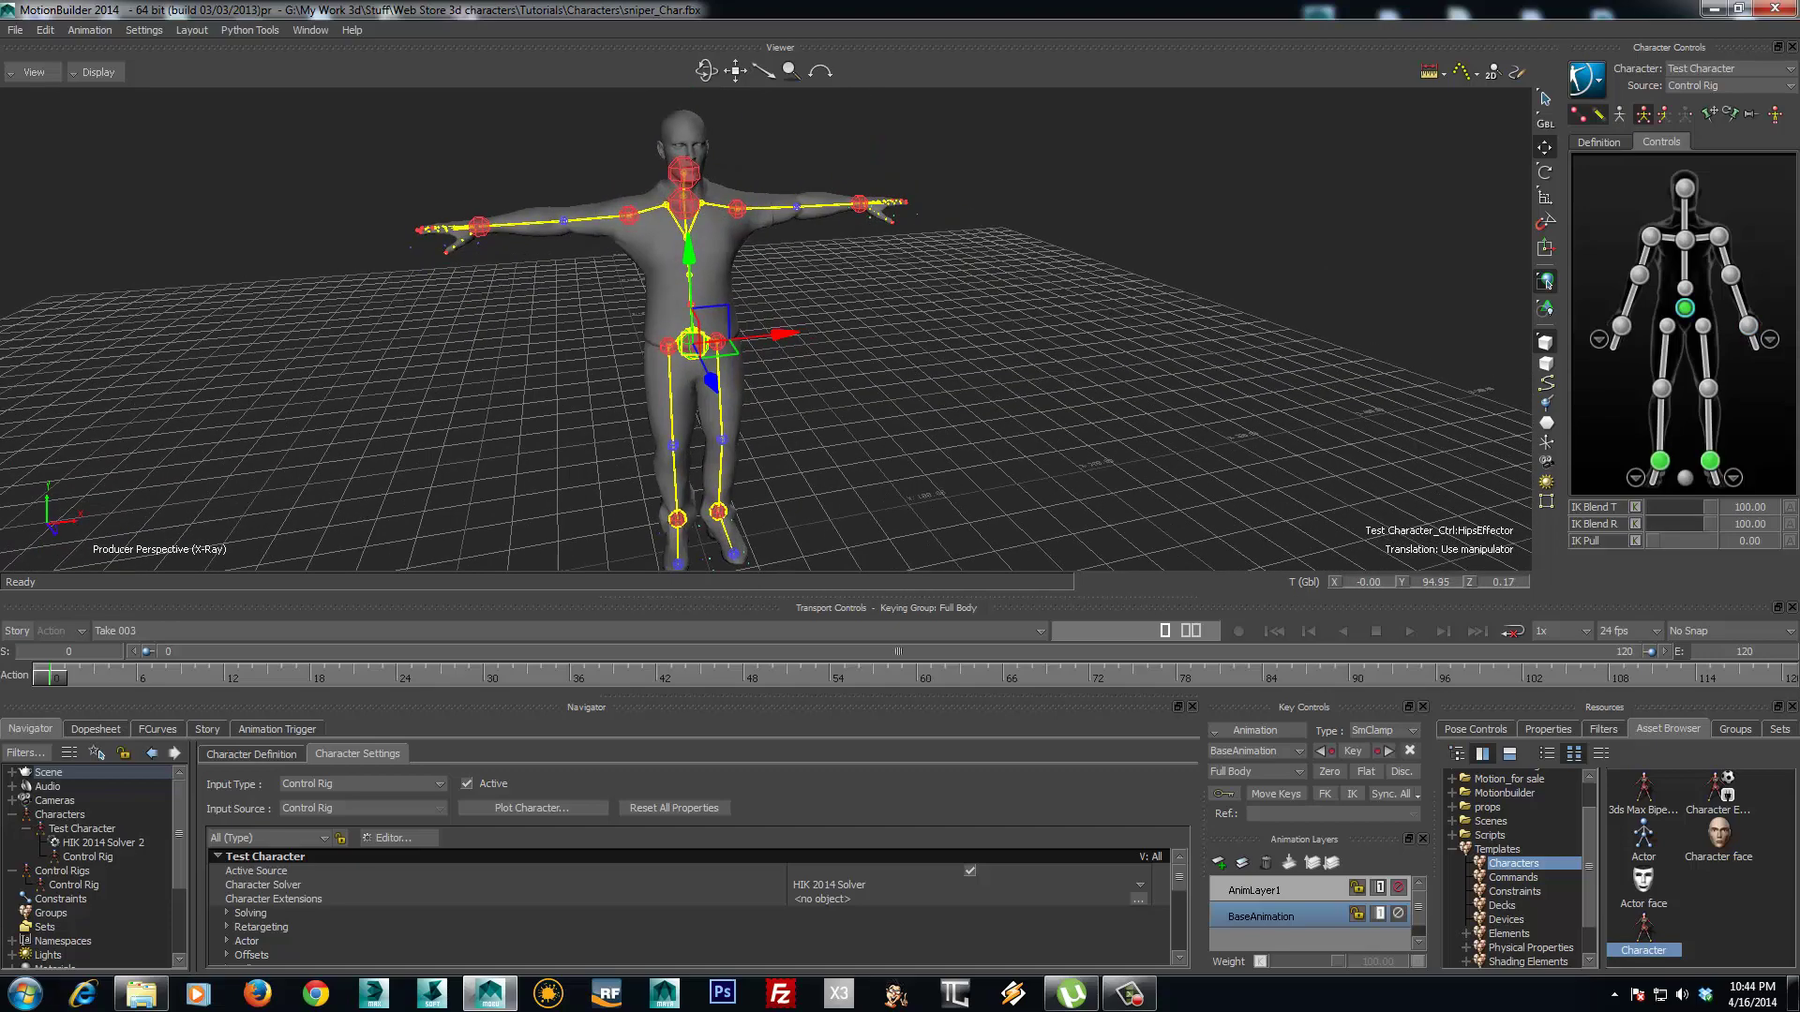
left_click(1664, 114)
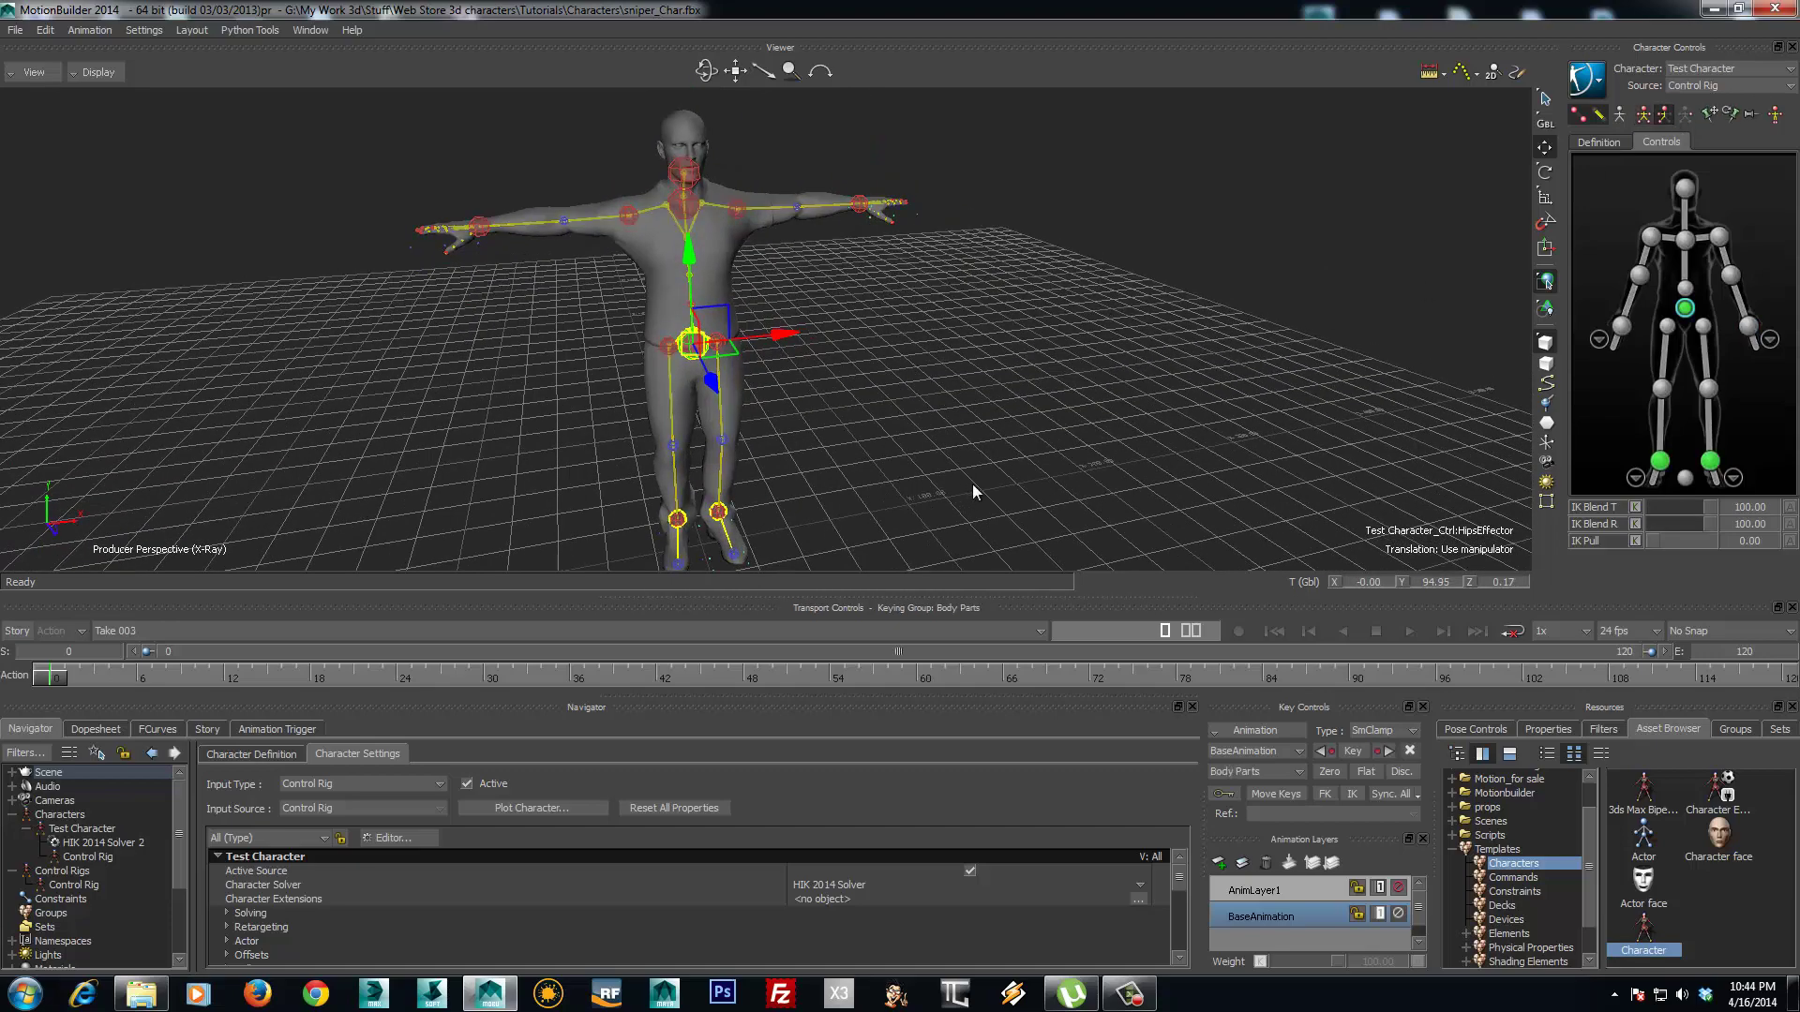
left_click_drag(978, 438, 1125, 504, "ctrl")
left_click_drag(834, 405, 883, 428, "ctrl+shift")
- Insert a character animation track in the Story timeline and assign Test Character to it
left_click_drag(1596, 853, 1598, 819)
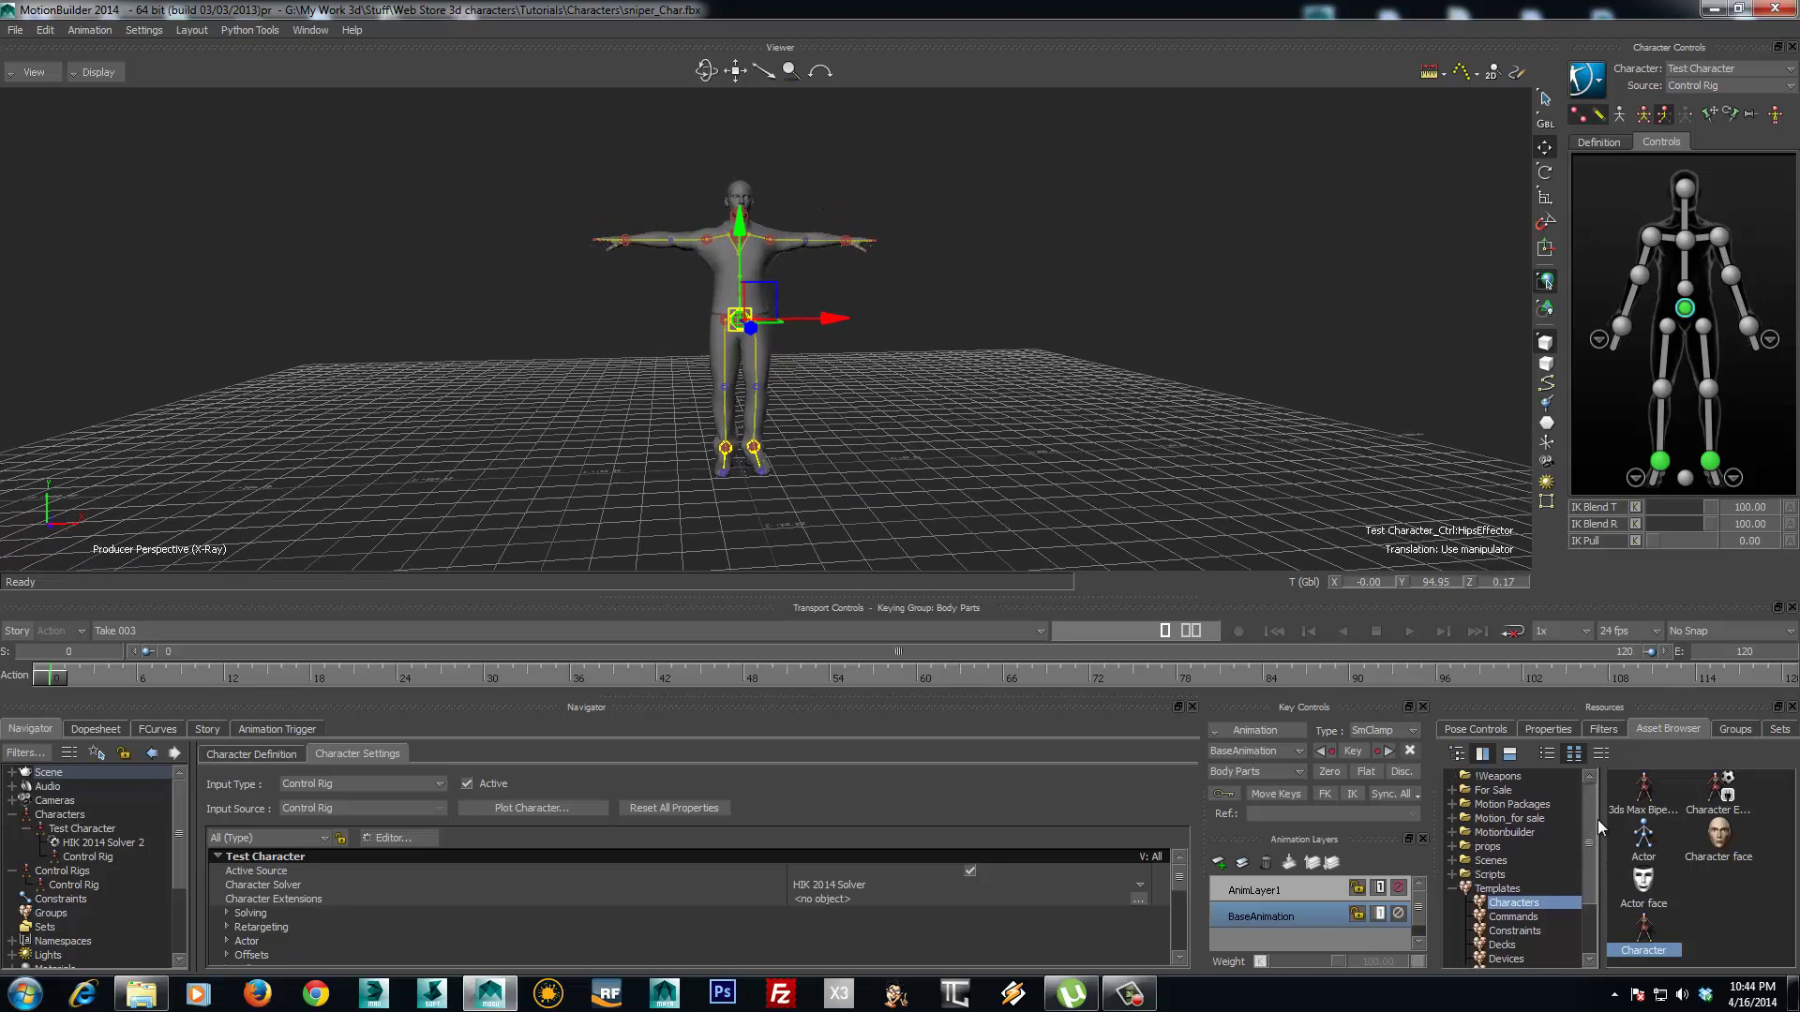
left_click(207, 730)
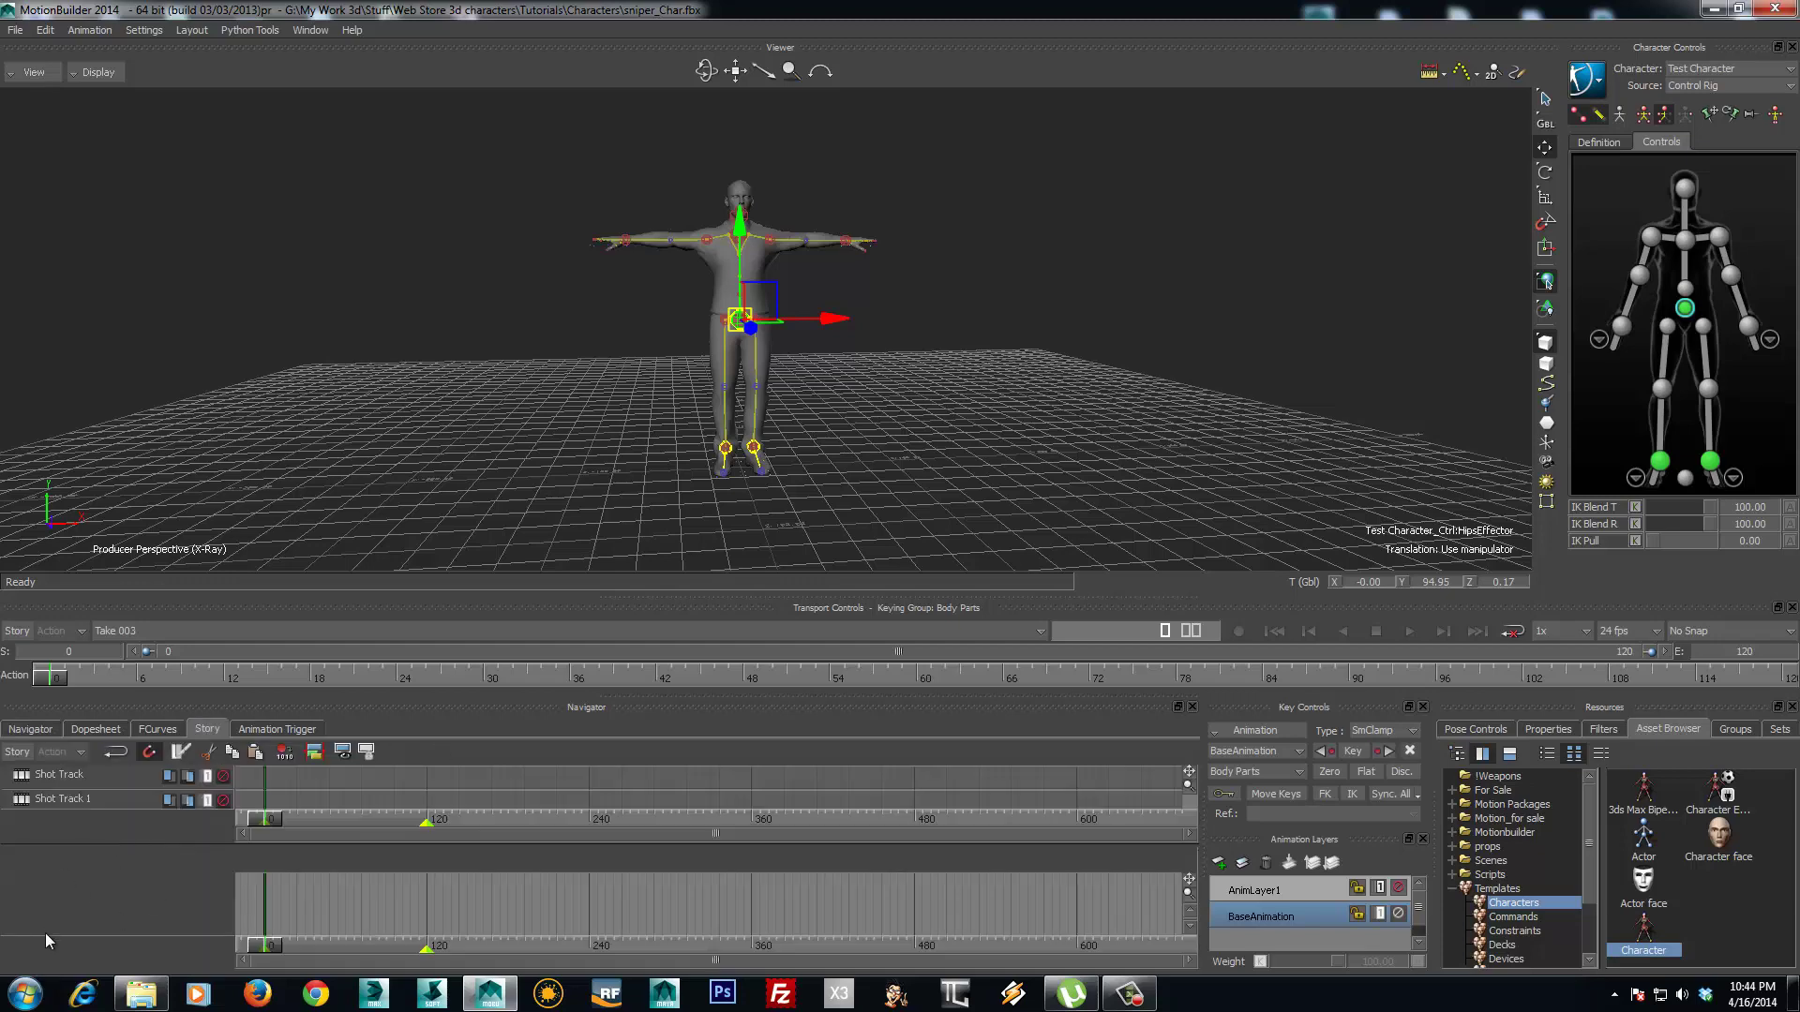
right_click(125, 892)
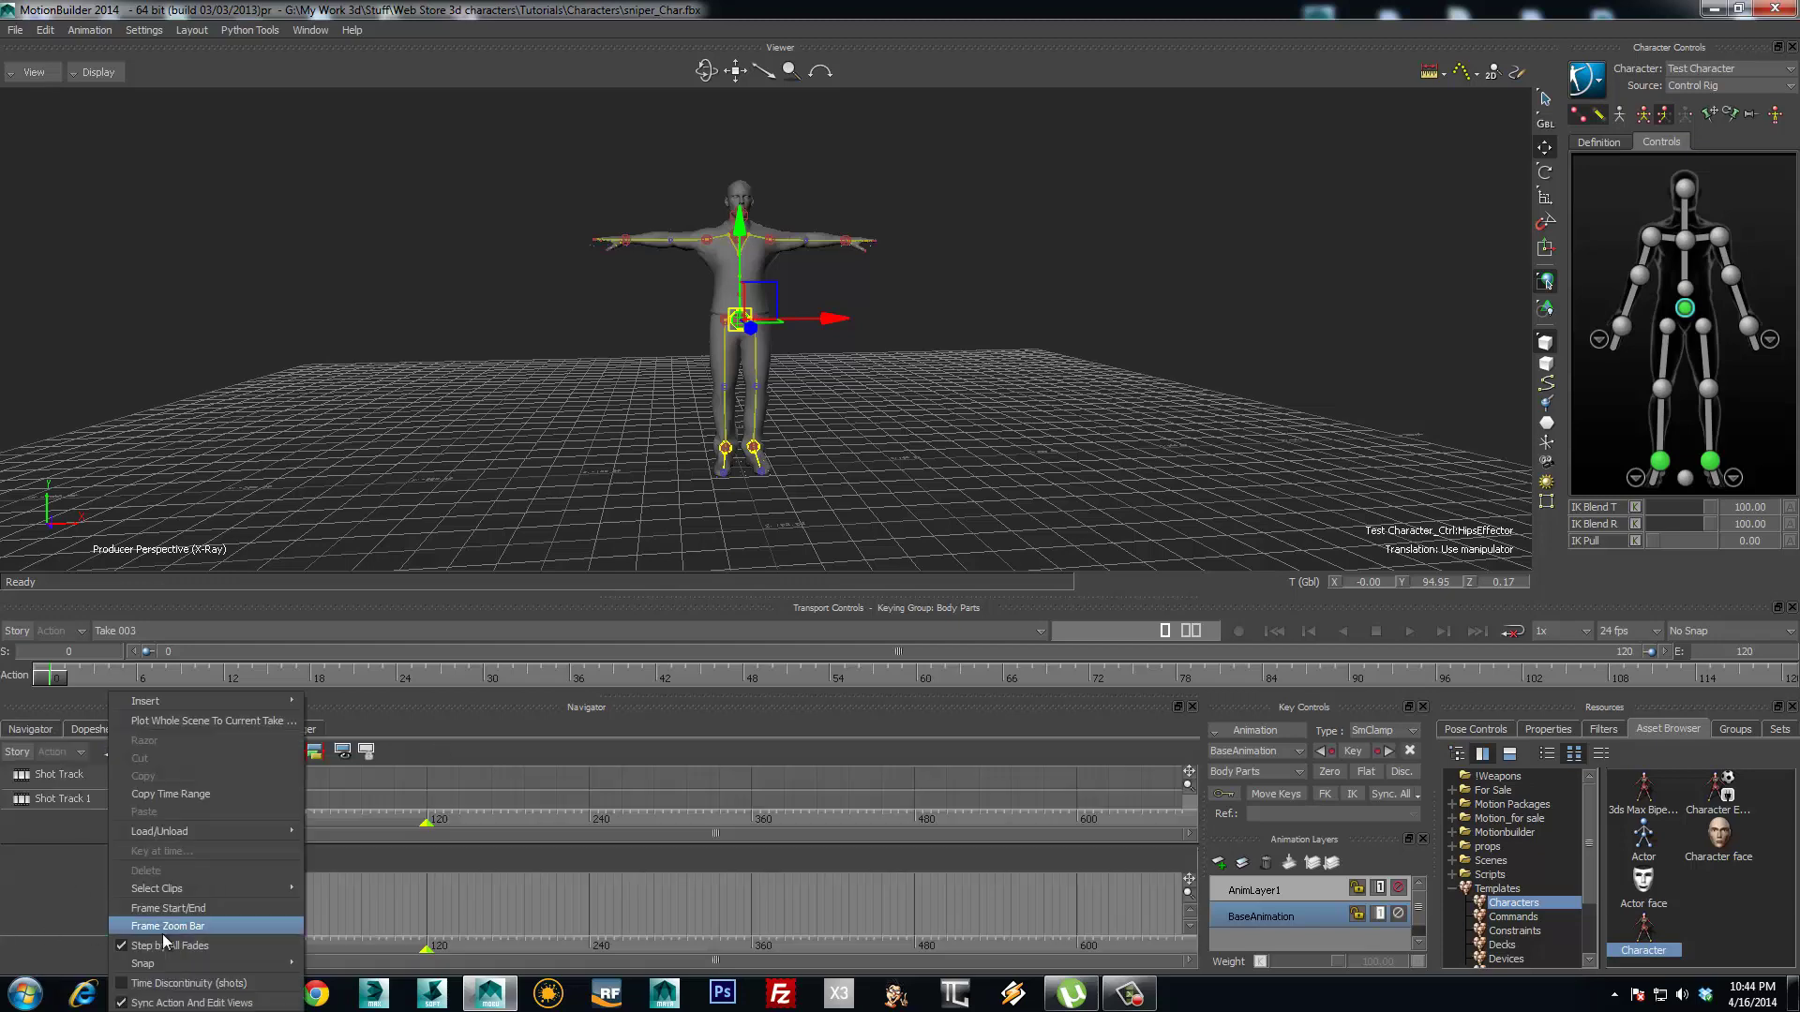
mouse_move(255, 706)
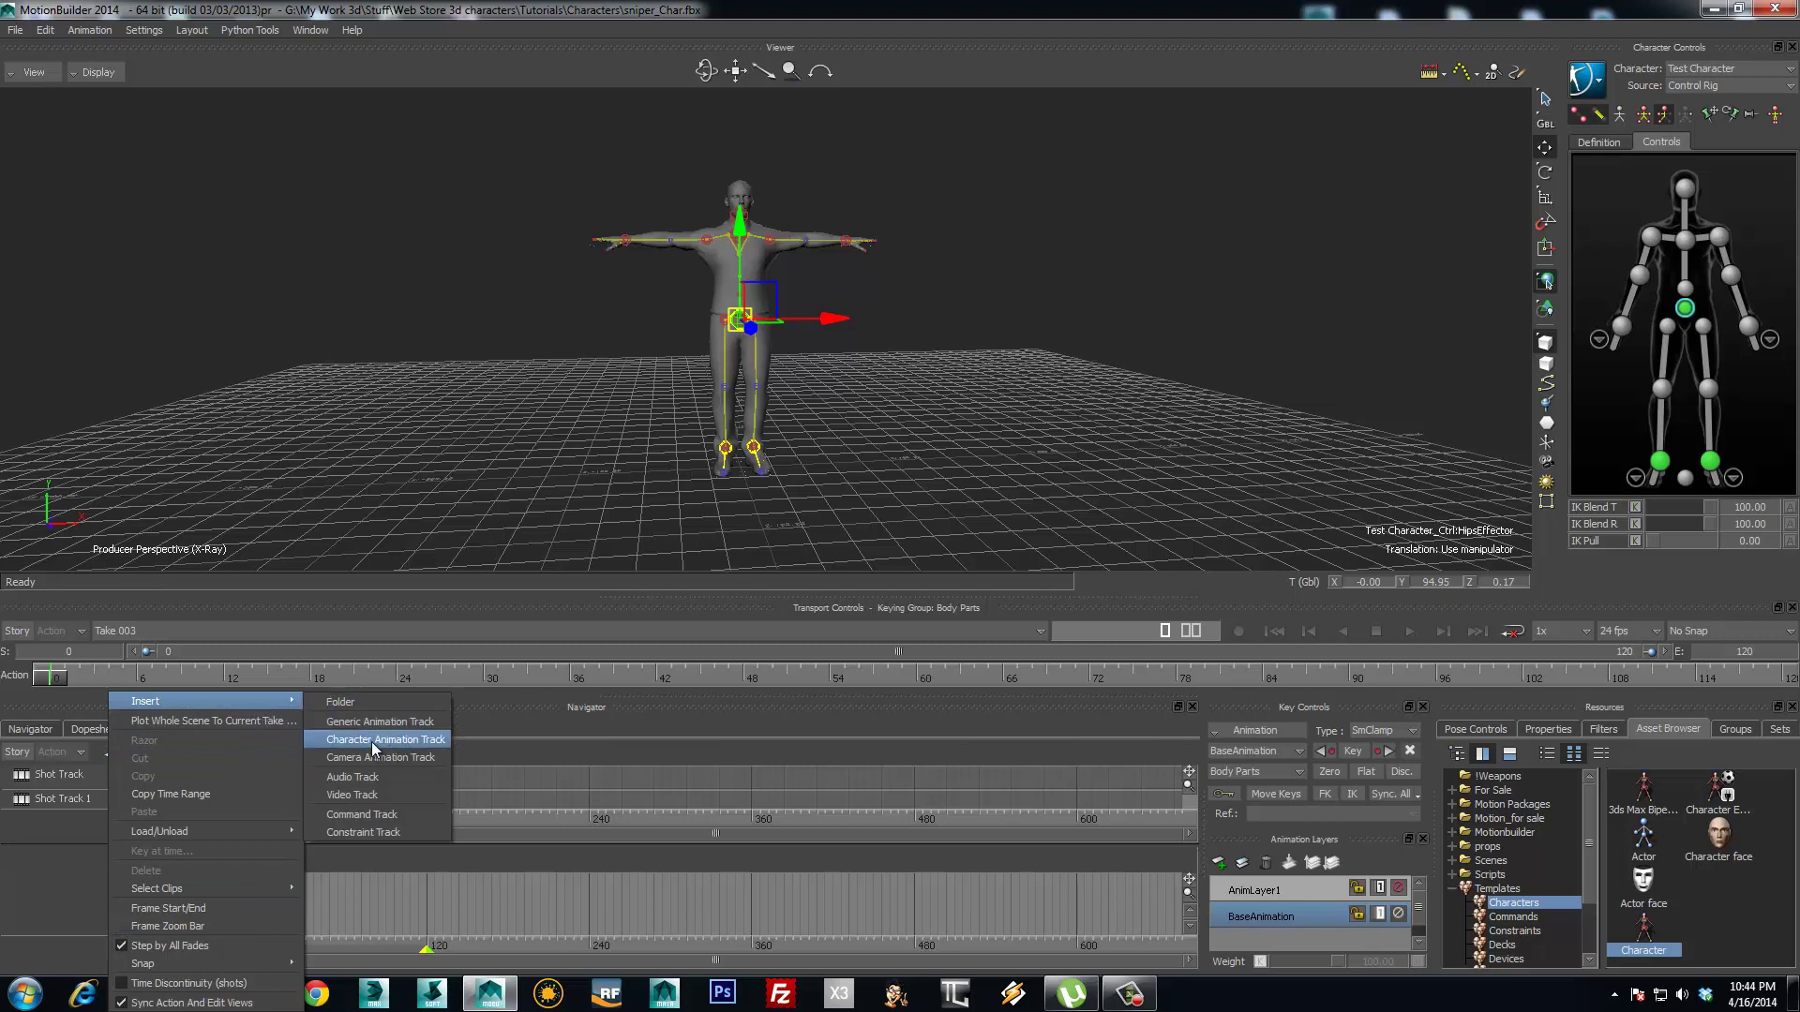
left_click(430, 741)
left_click(173, 902)
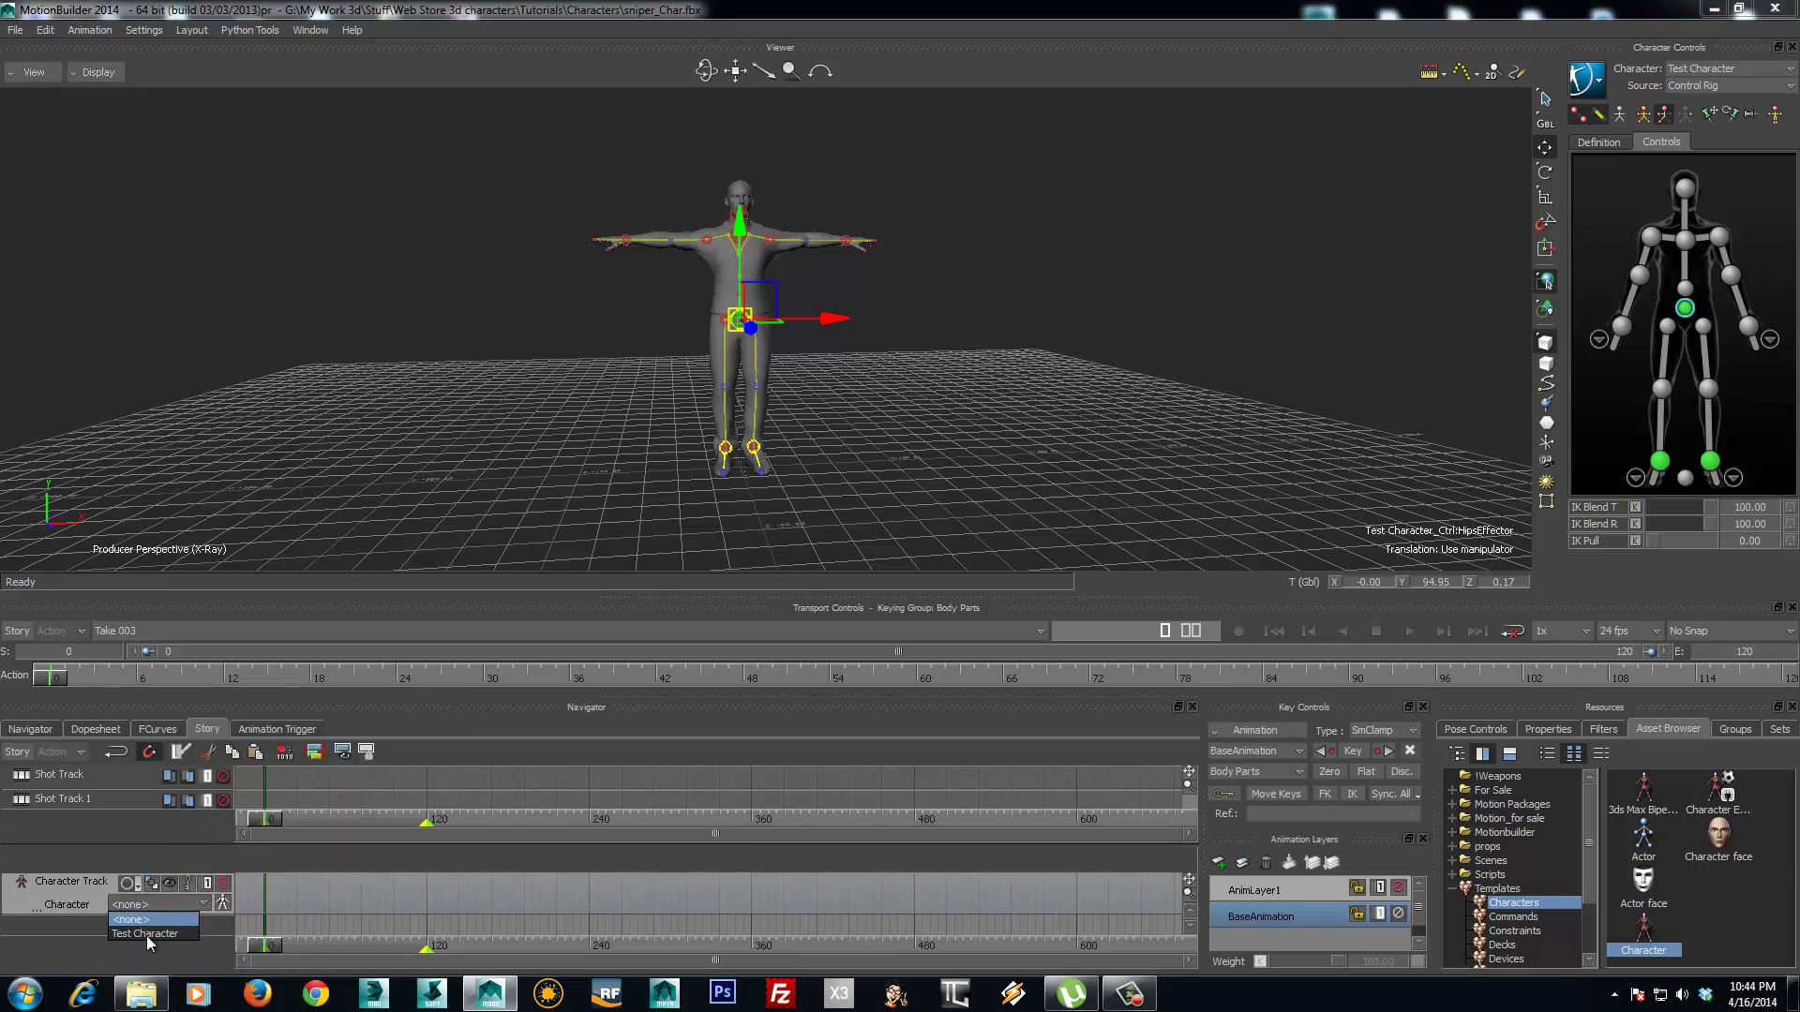
left_click(144, 934)
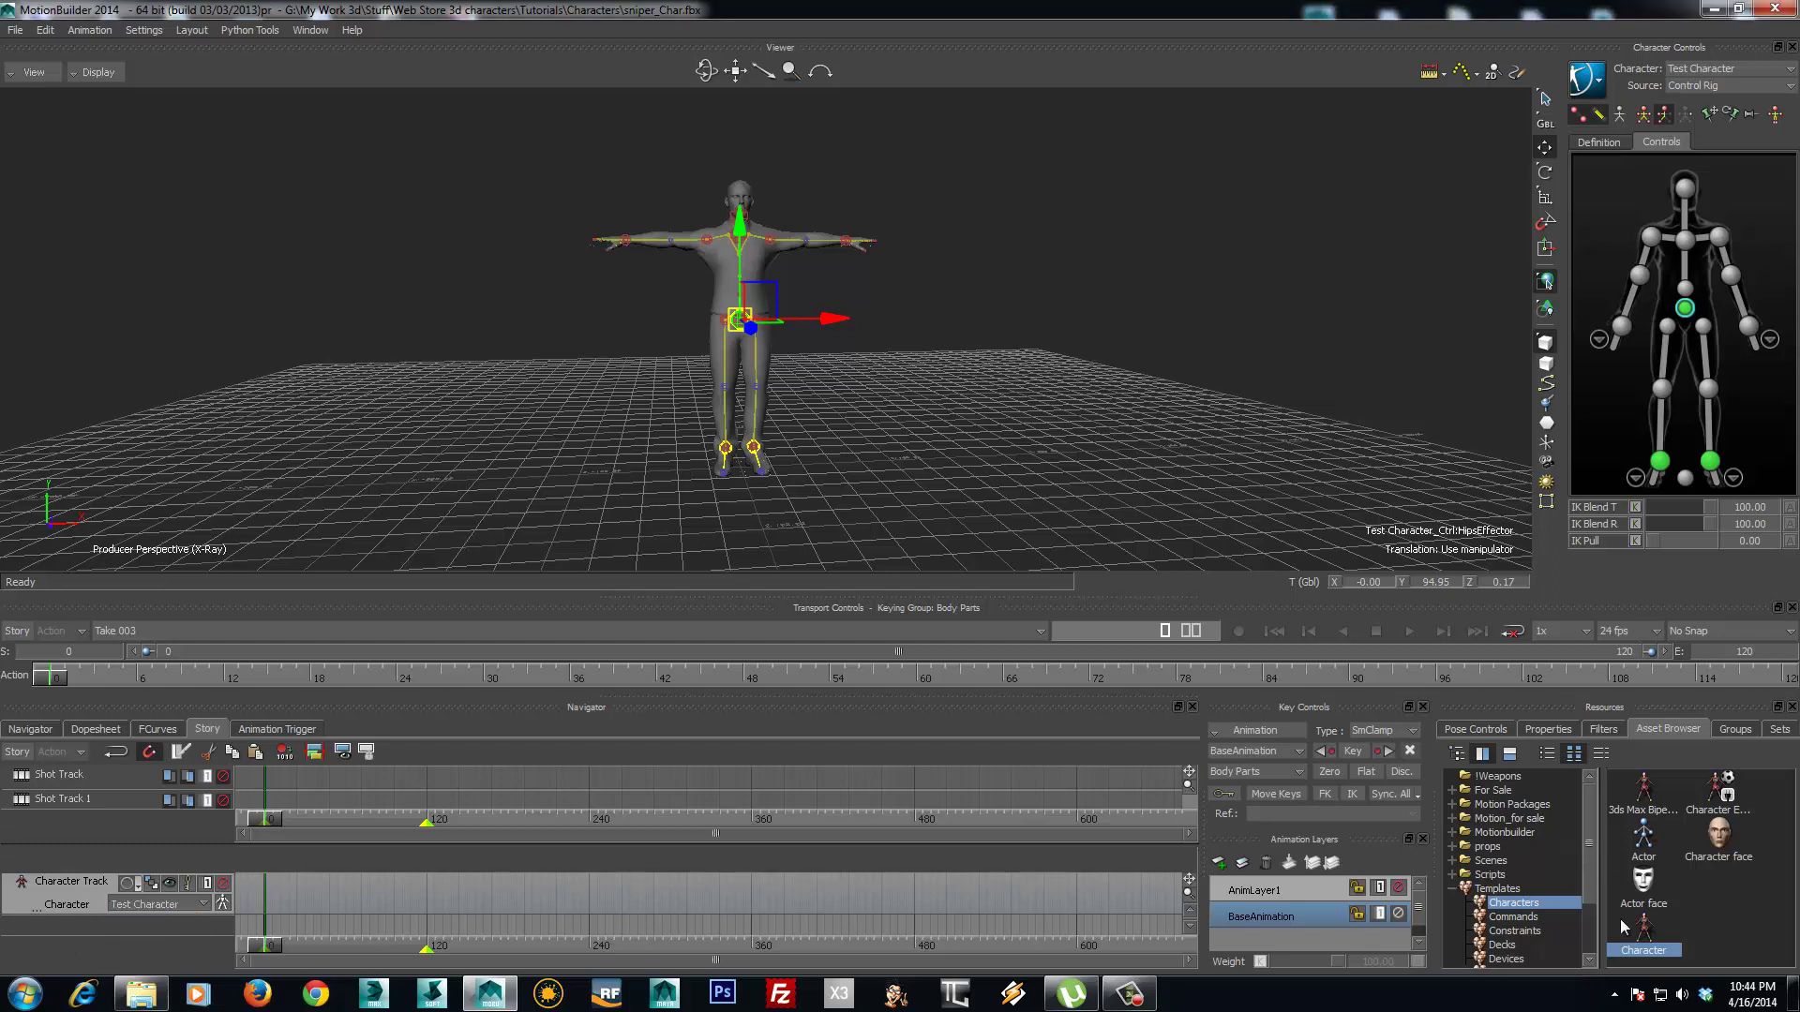
- Add the Tutorials project's Animations folder as a favorite path in the asset browser
left_click(1456, 890)
right_click(1499, 941)
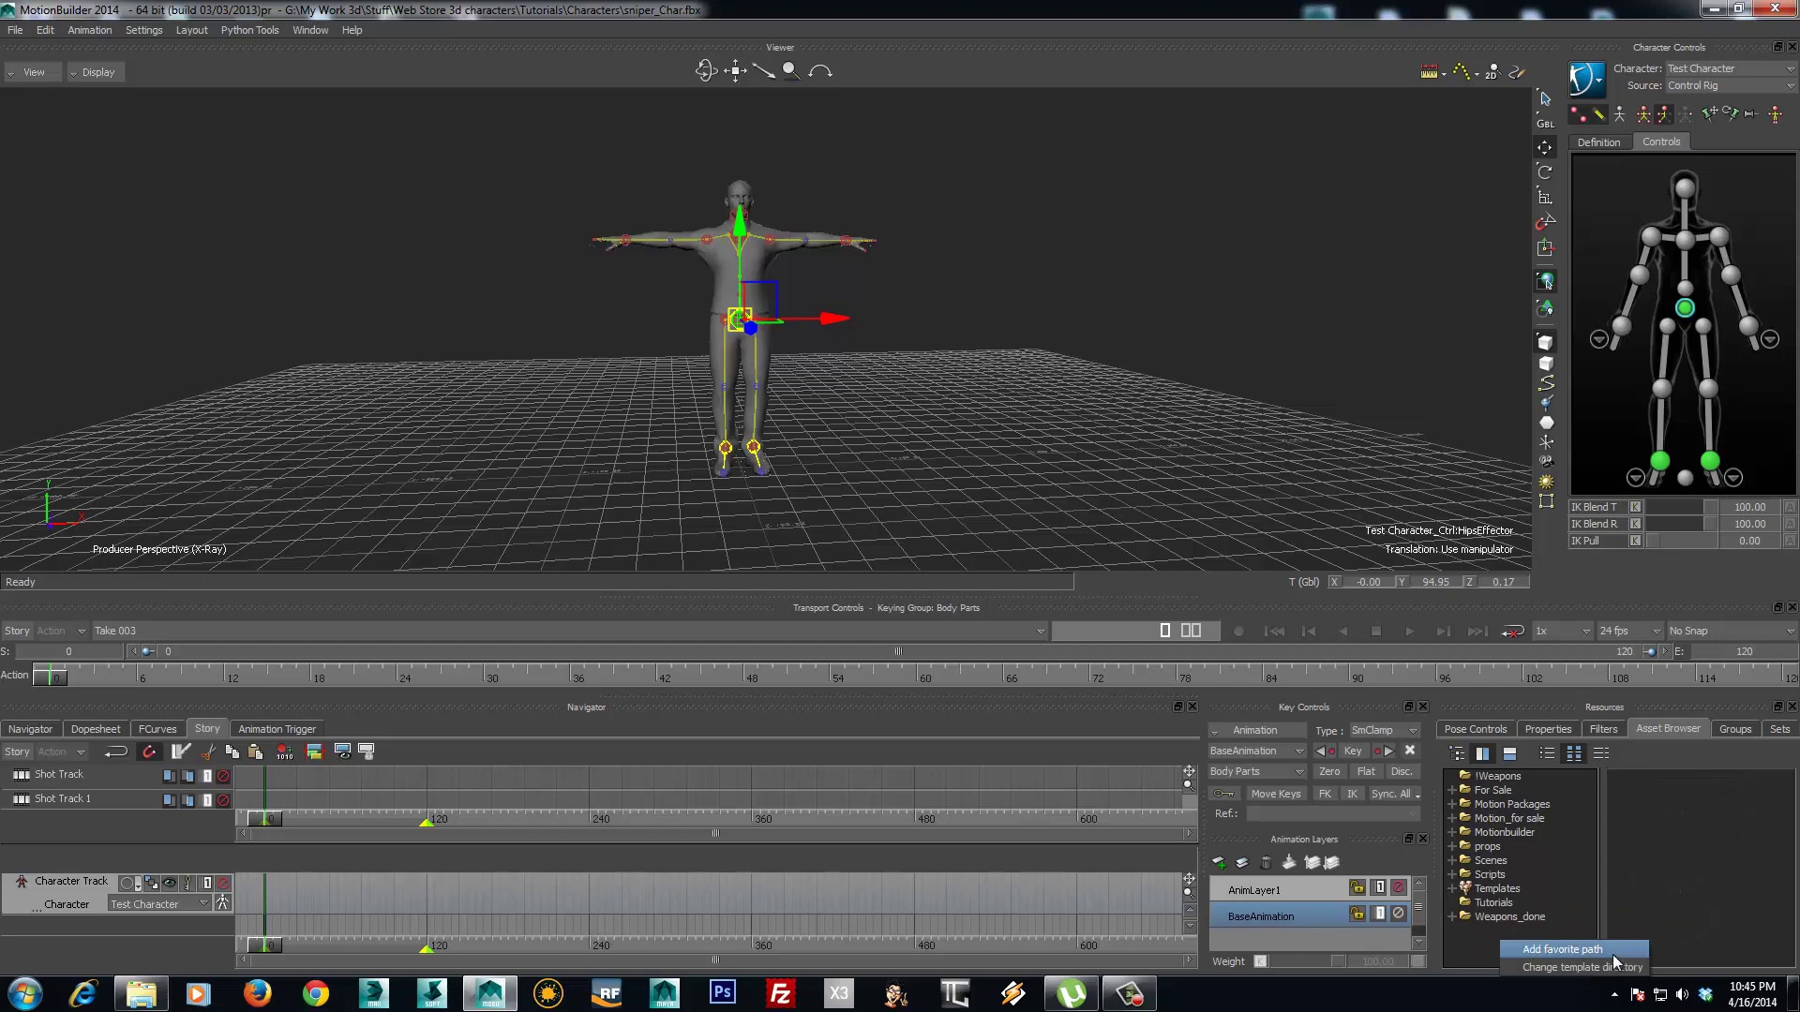
left_click(1558, 965)
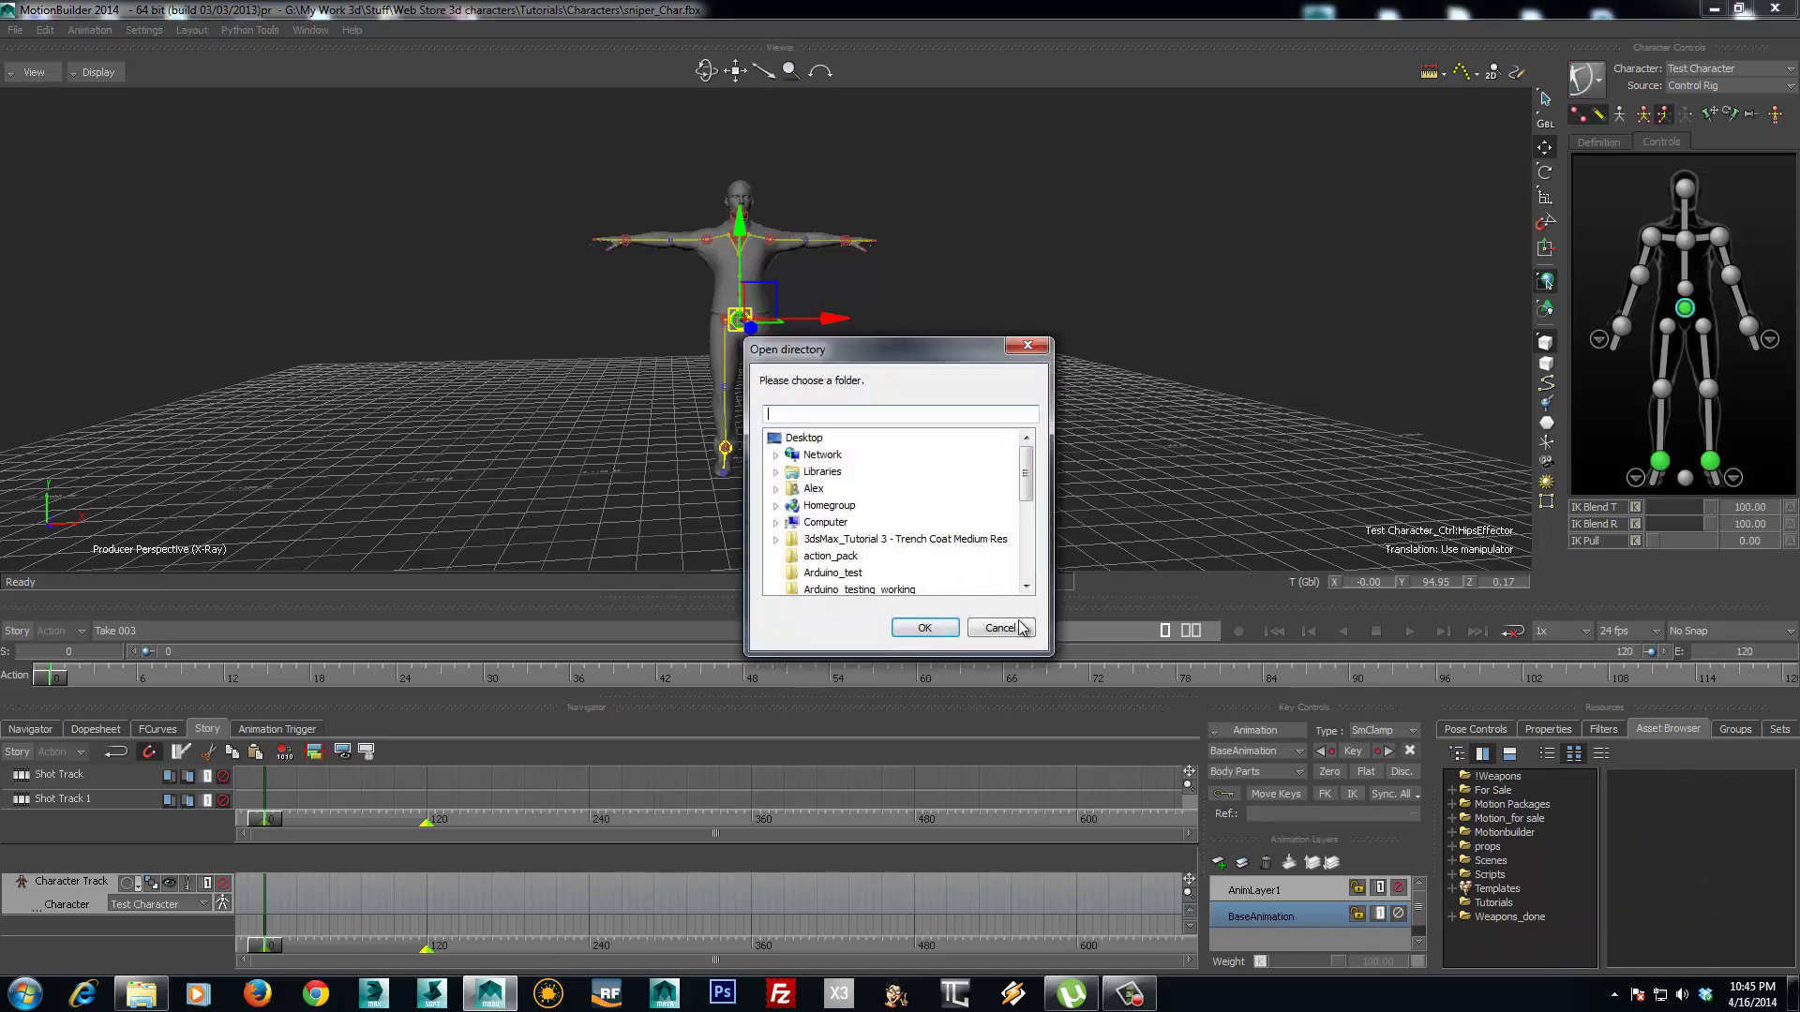
mouse_move(1026, 473)
left_mouse_down()
mouse_move(1034, 534)
mouse_move(1035, 483)
left_mouse_up()
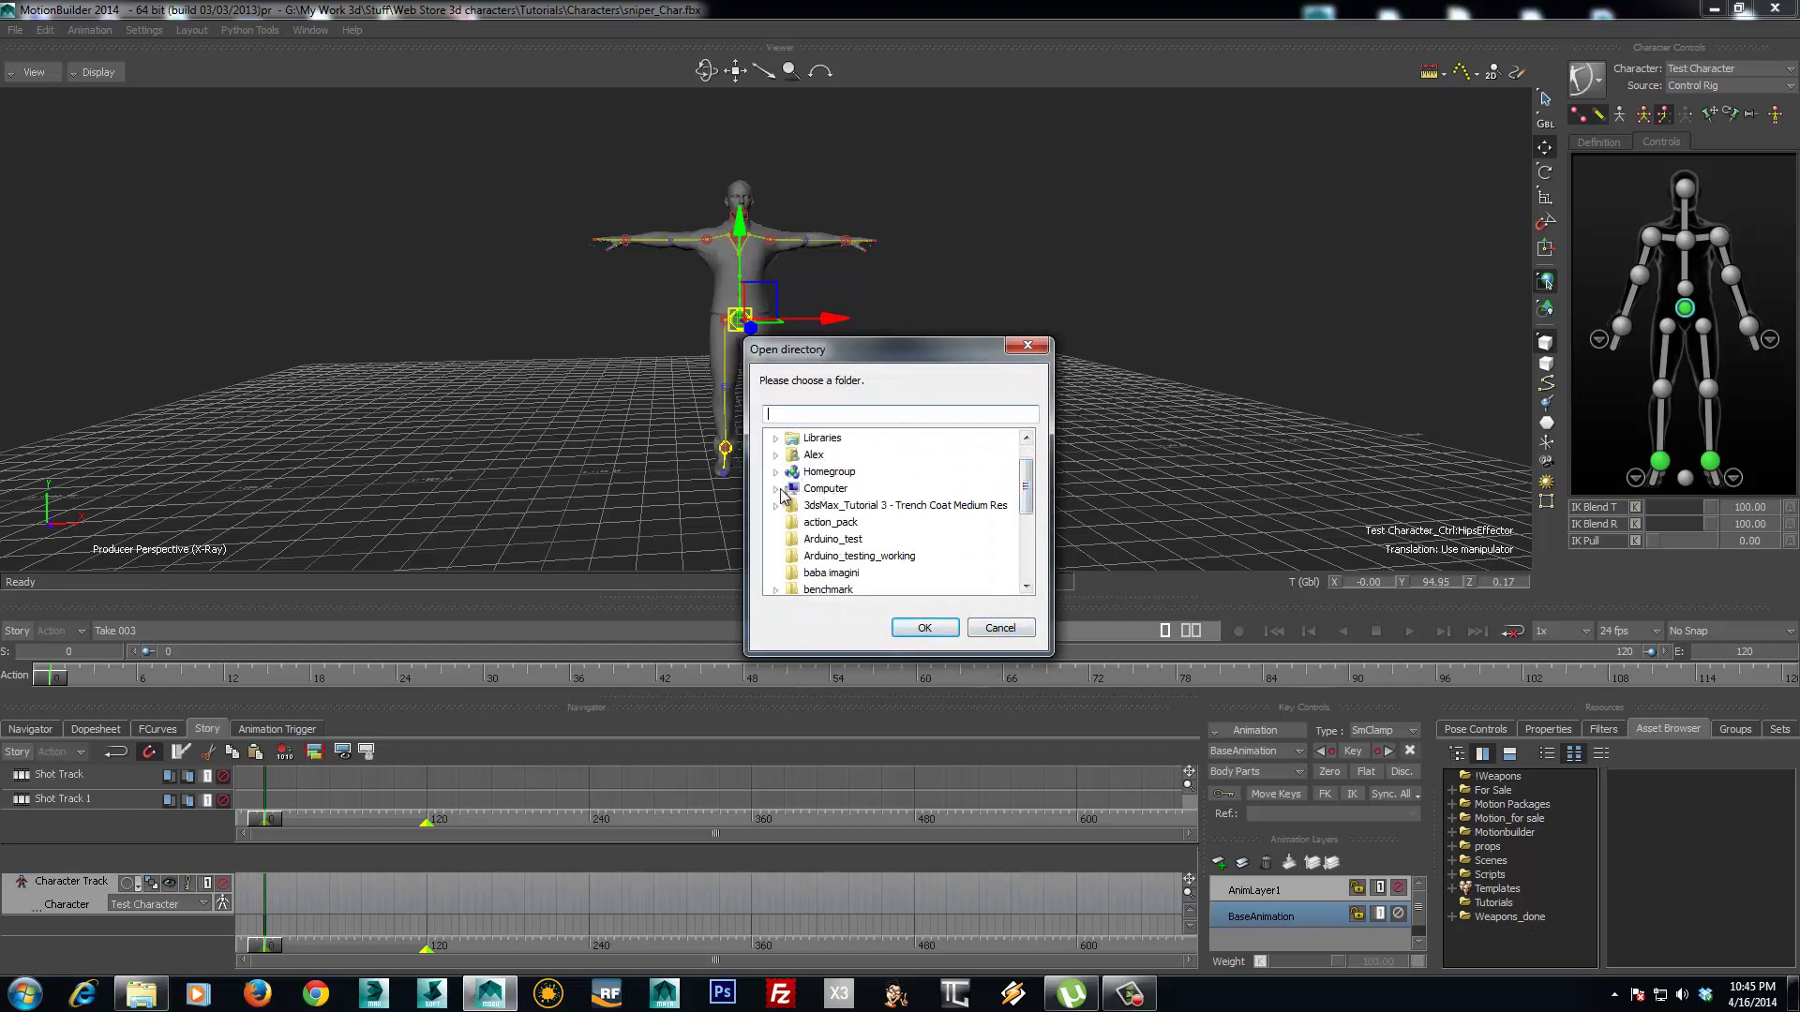
left_click(776, 489)
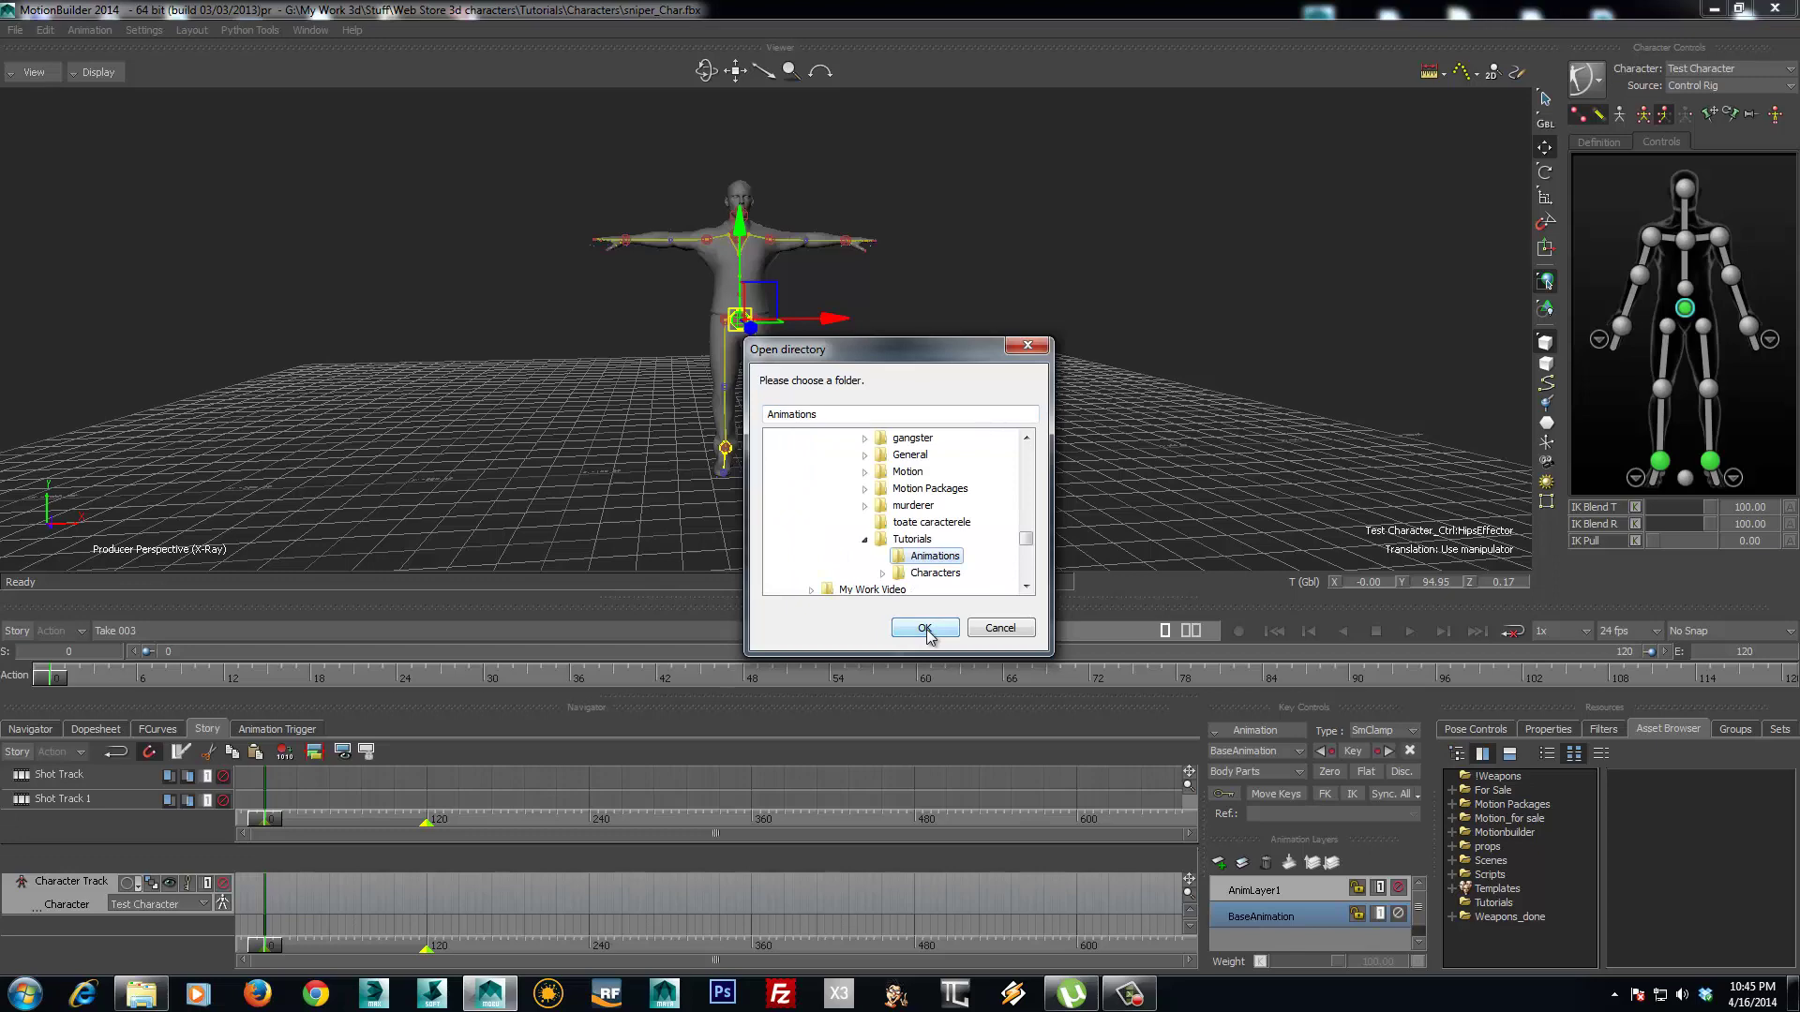
left_click(926, 629)
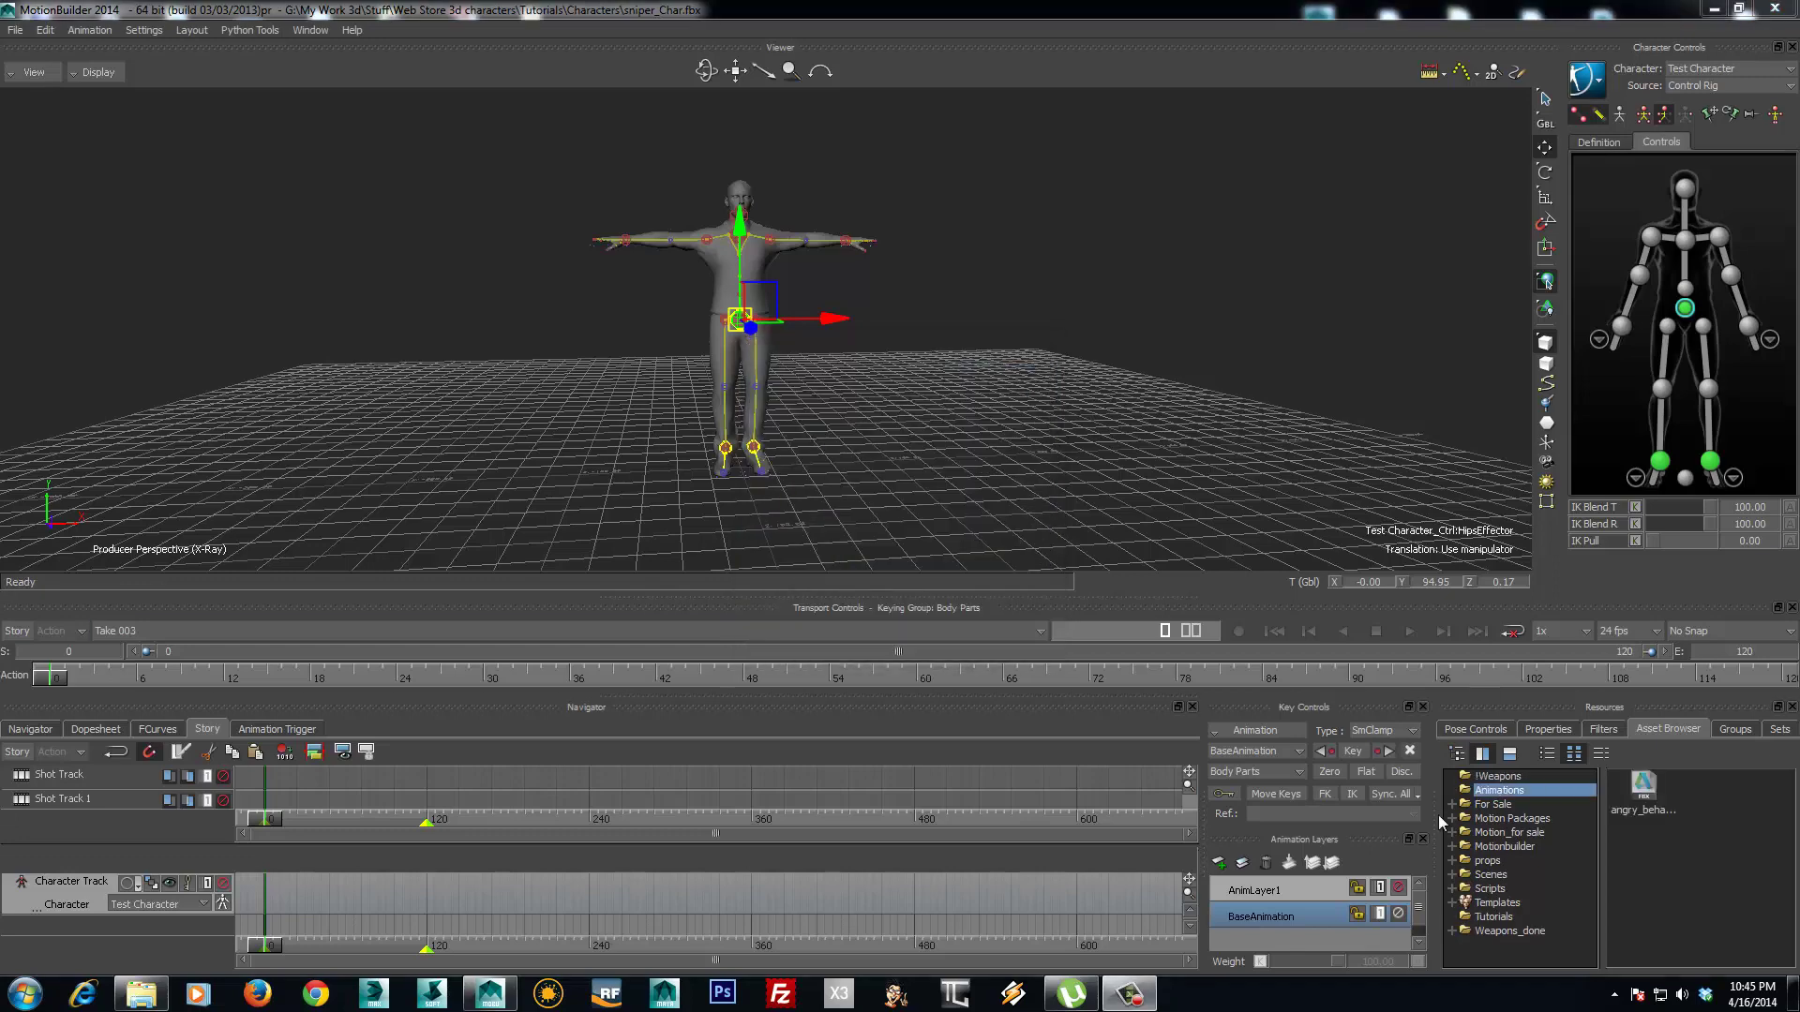
- Insert the angry_behaviour animation as a clip on the character track and move it to start at frame 0
left_click(1661, 788)
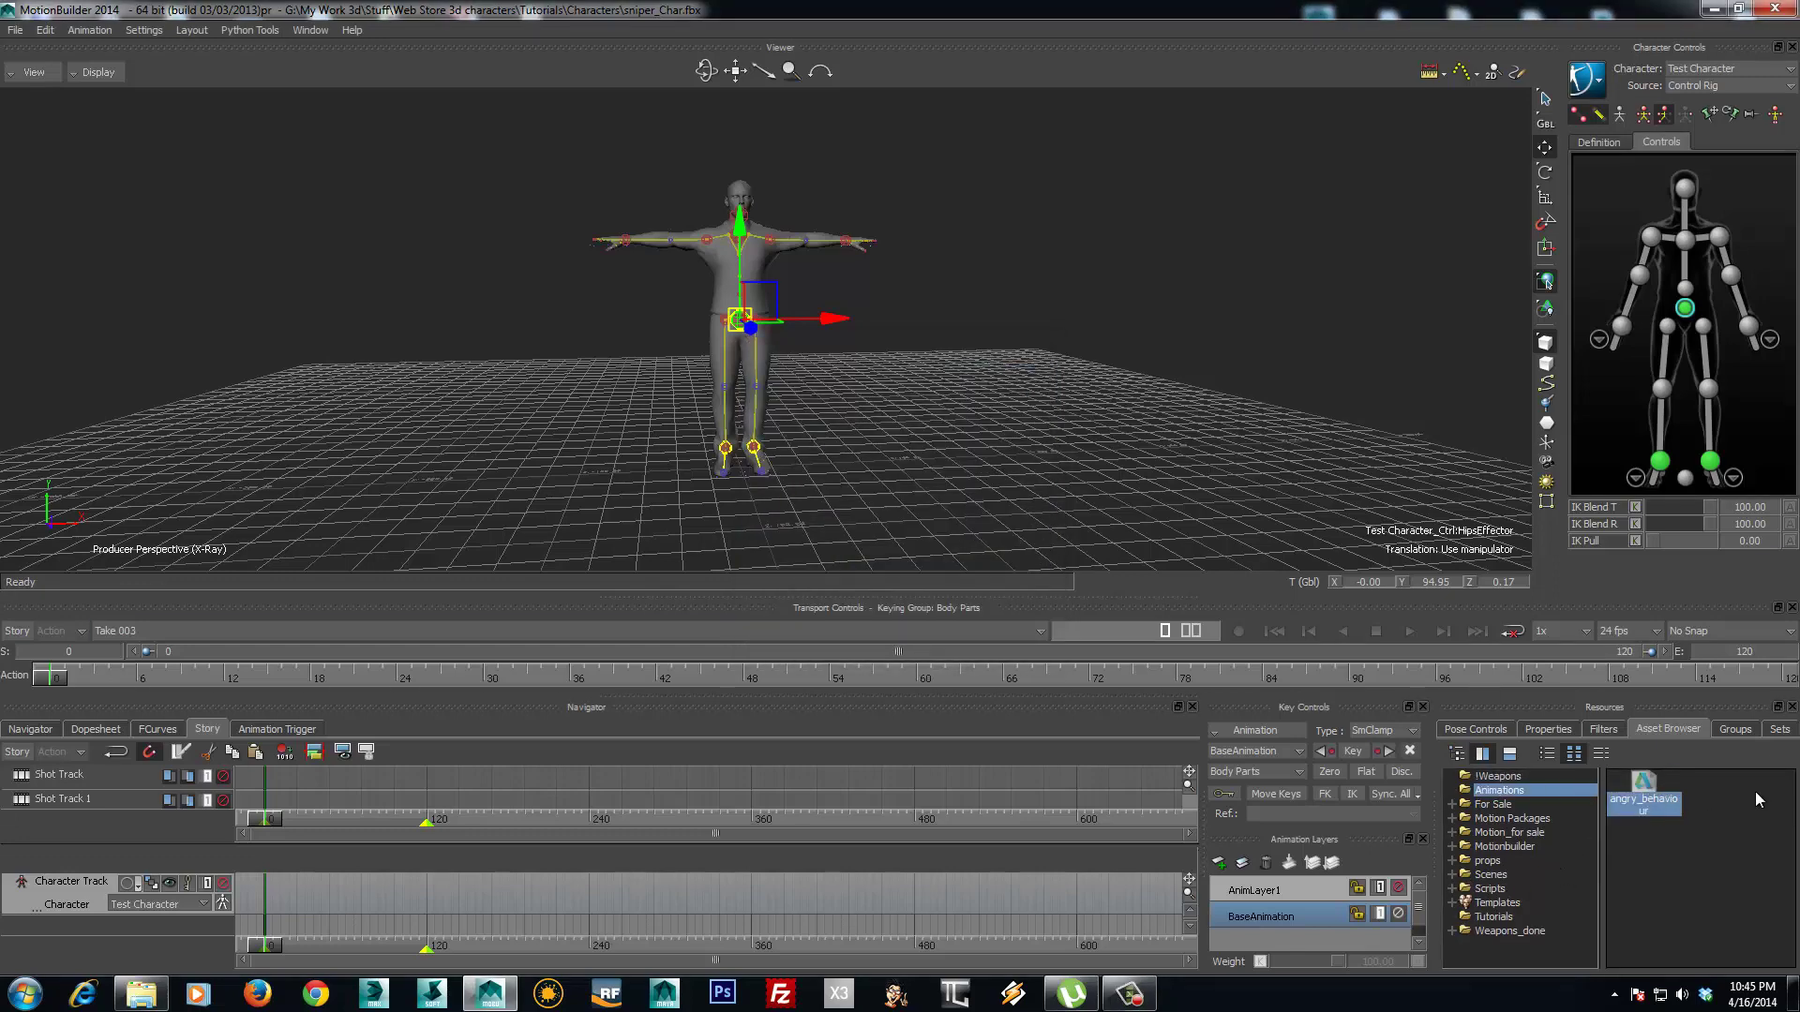
left_click_drag(832, 522, 891, 540, "shift")
left_click_drag(936, 469, 926, 470, "ctrl+shift")
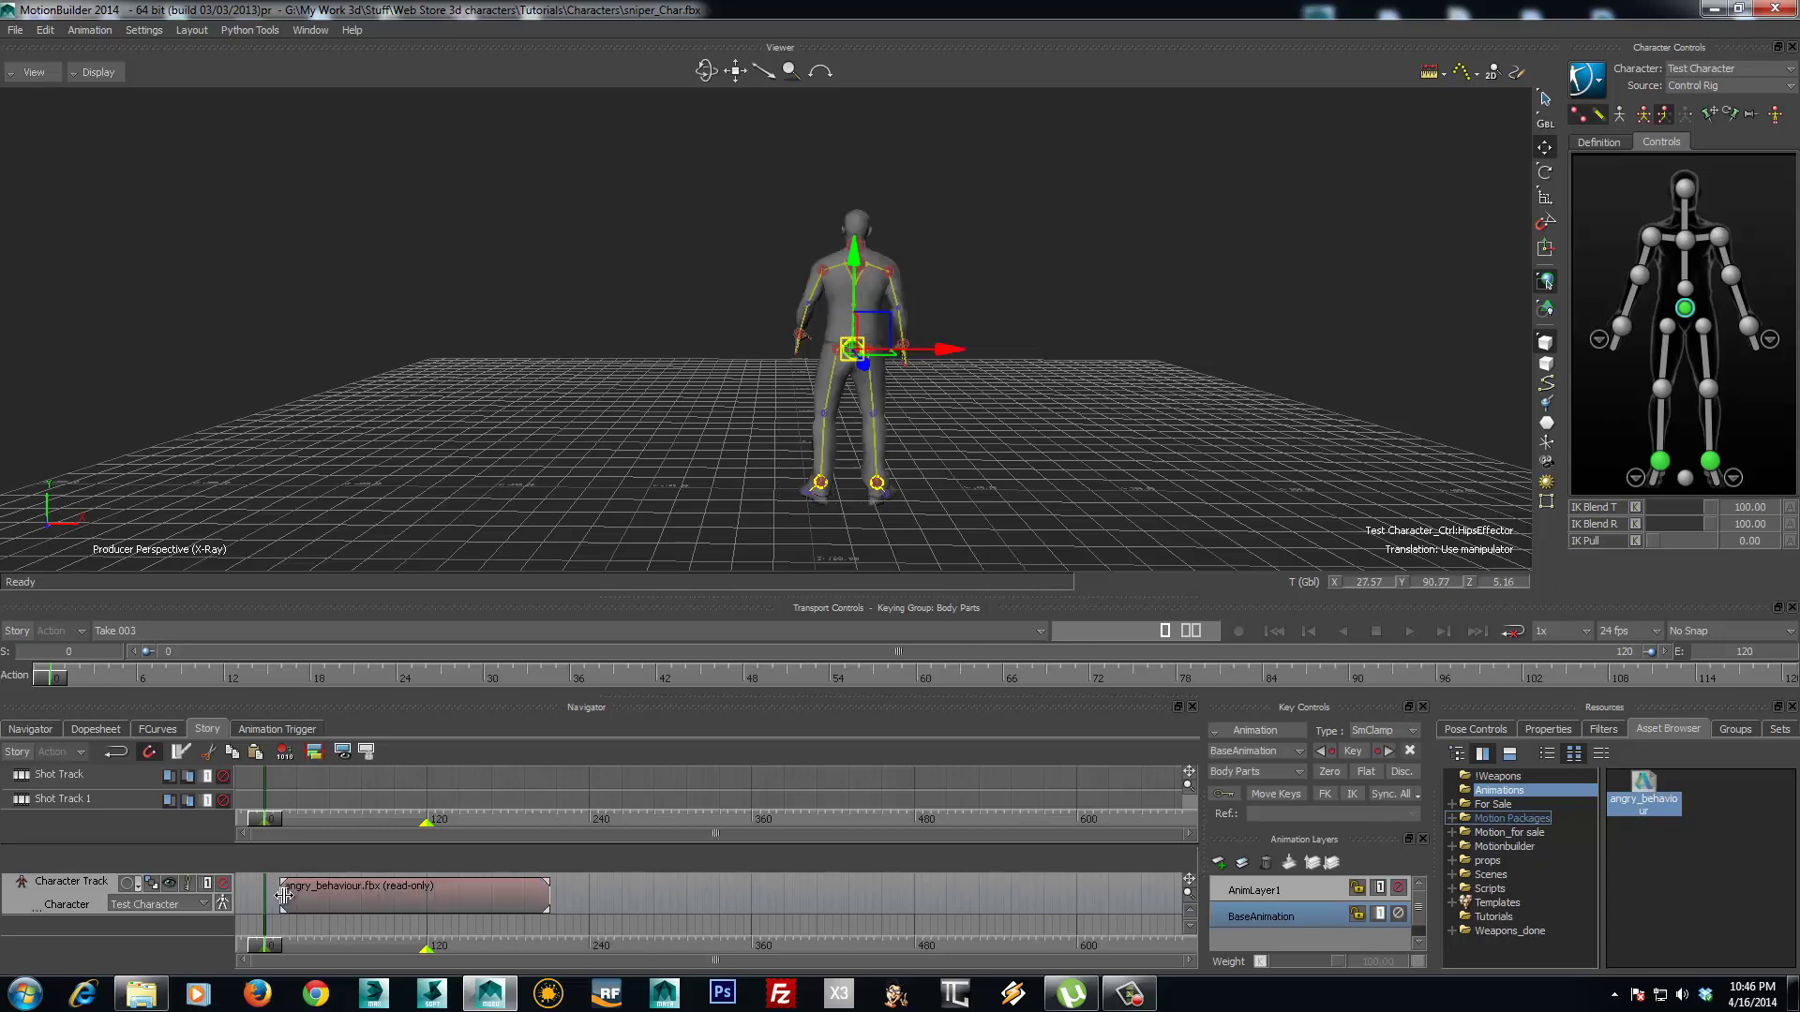
left_click_drag(352, 891, 312, 917)
- Clear the selection, view the character from the front, and play the animation
left_click_drag(743, 367, 903, 442, "ctrl+shift")
left_click(1061, 352)
left_click_drag(1031, 392, 1145, 550)
left_click(1411, 631)
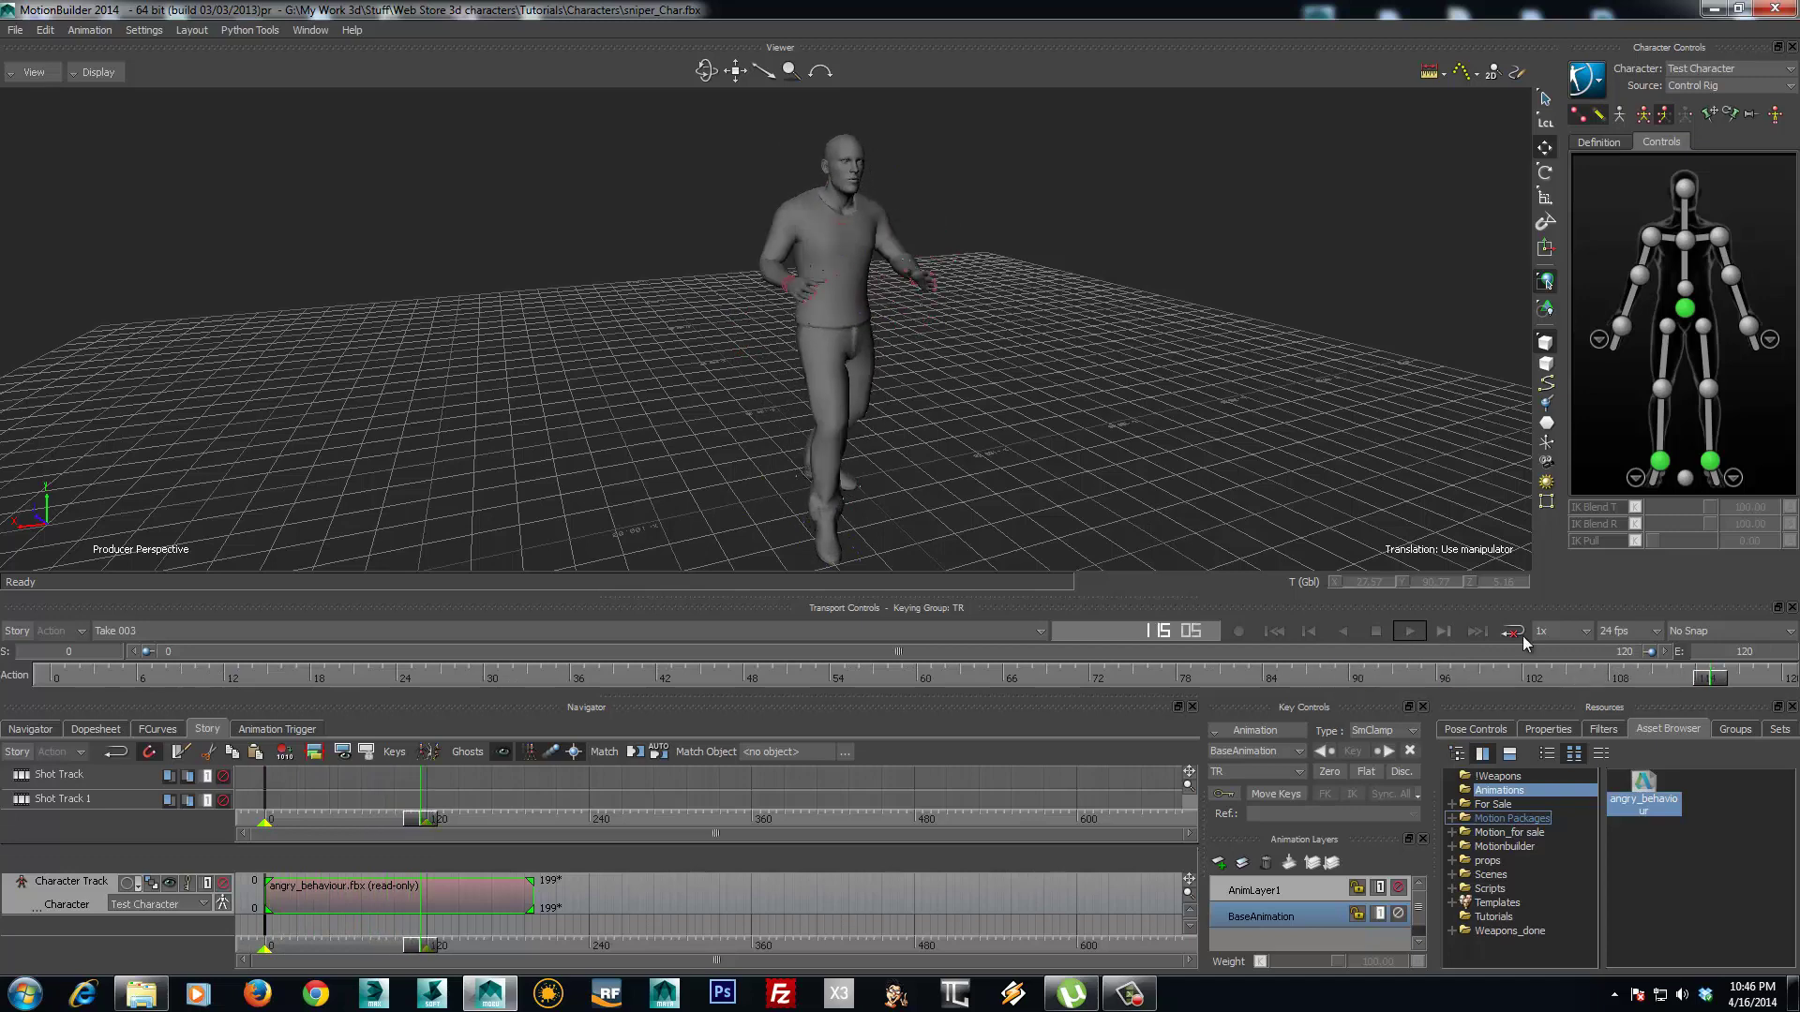
- Set the frame rate to 120 fps, play the animation, and scrub toward the end of the angry_behaviour clip
left_click(1630, 631)
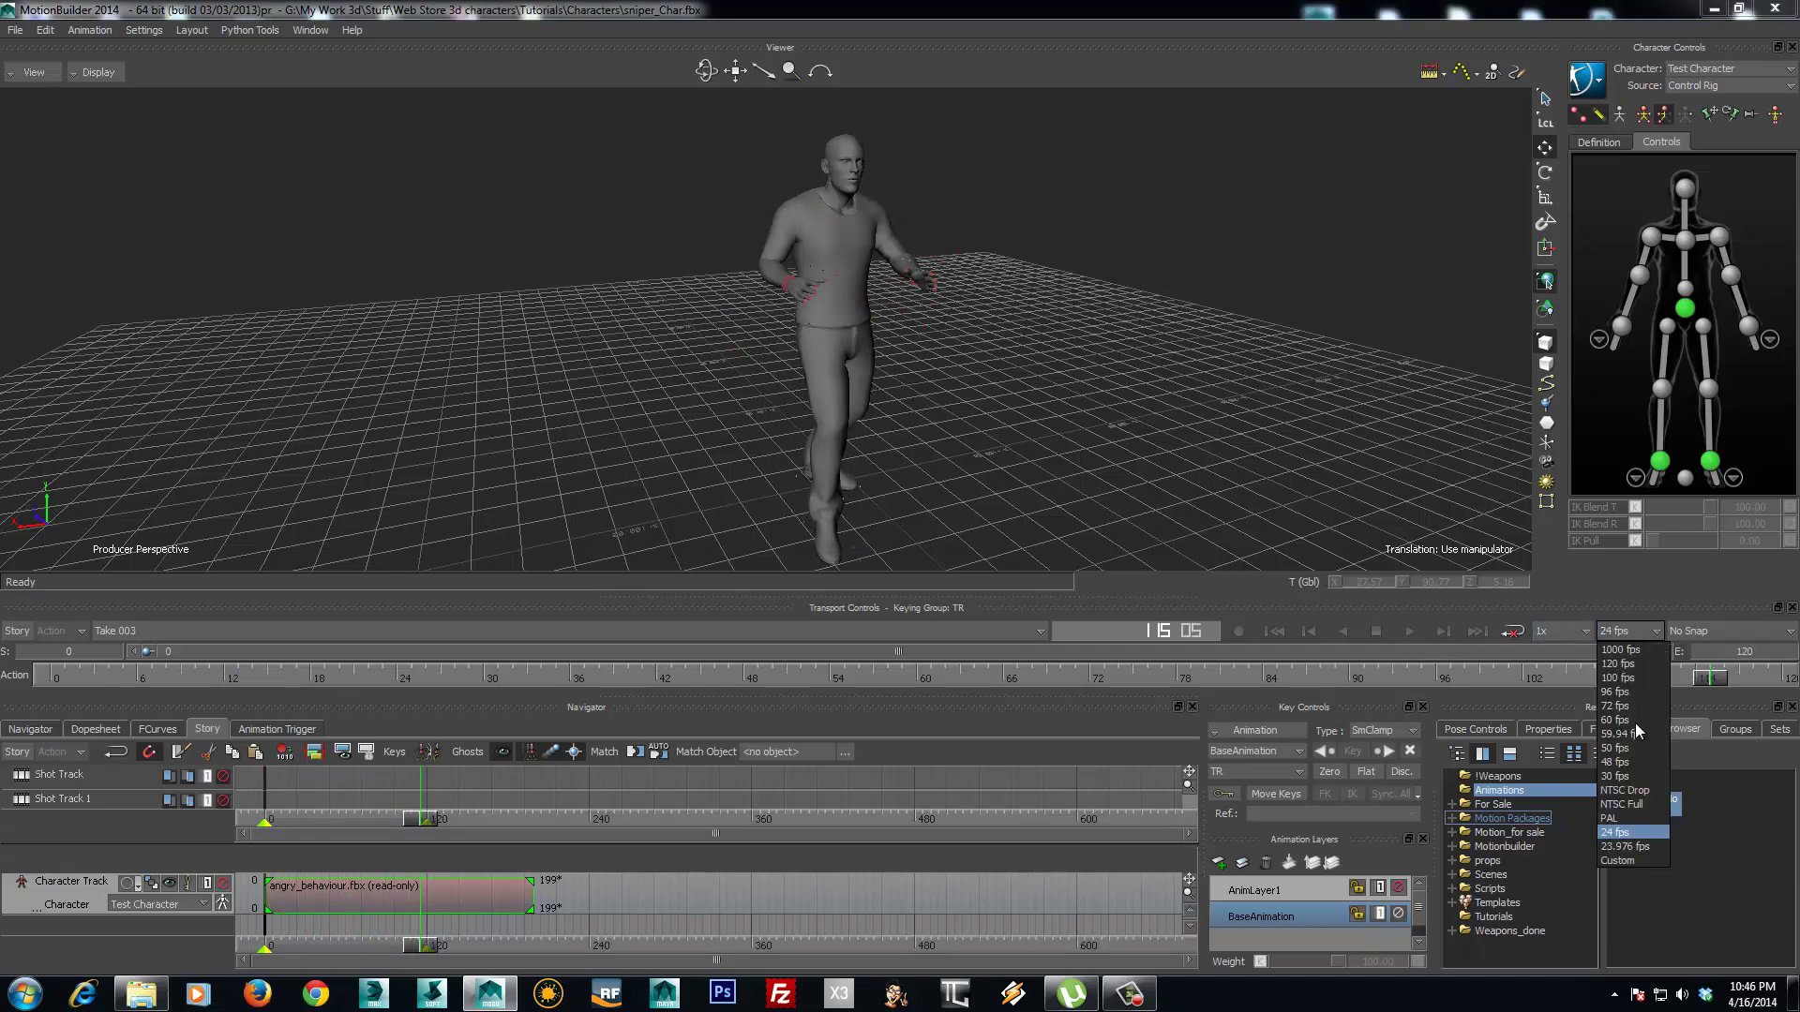
left_click(1622, 664)
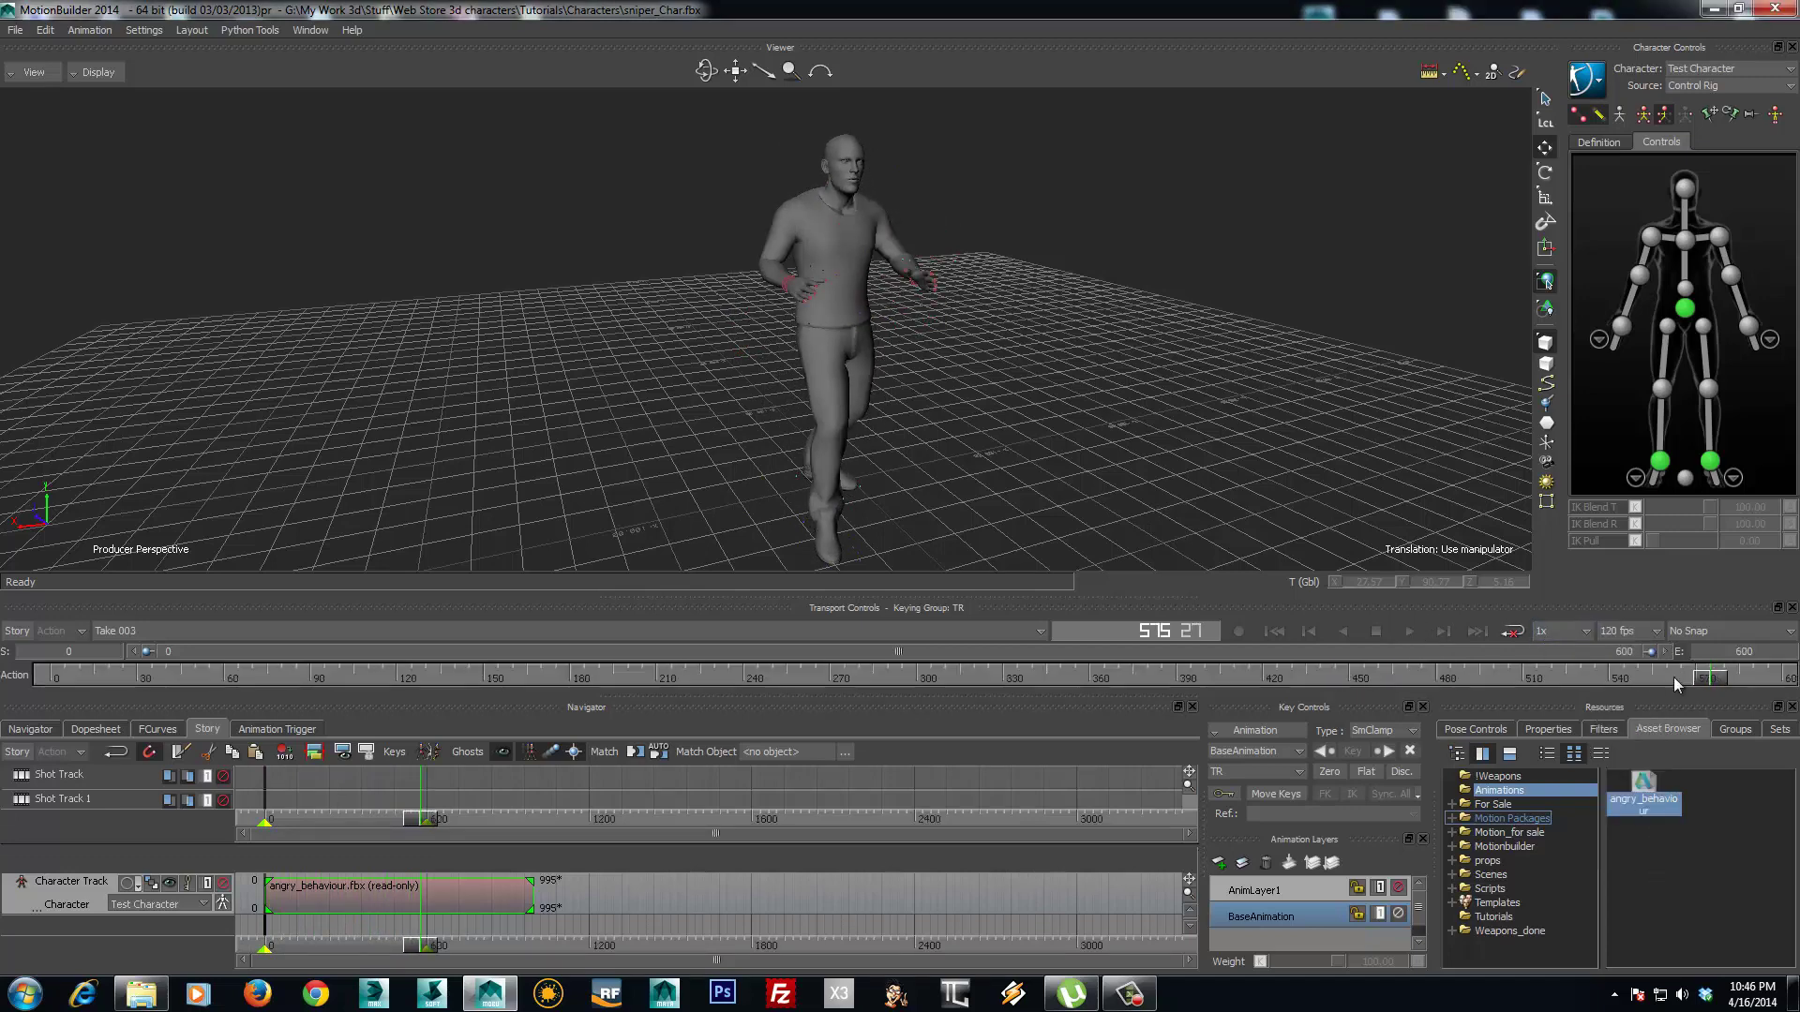
left_click(1411, 632)
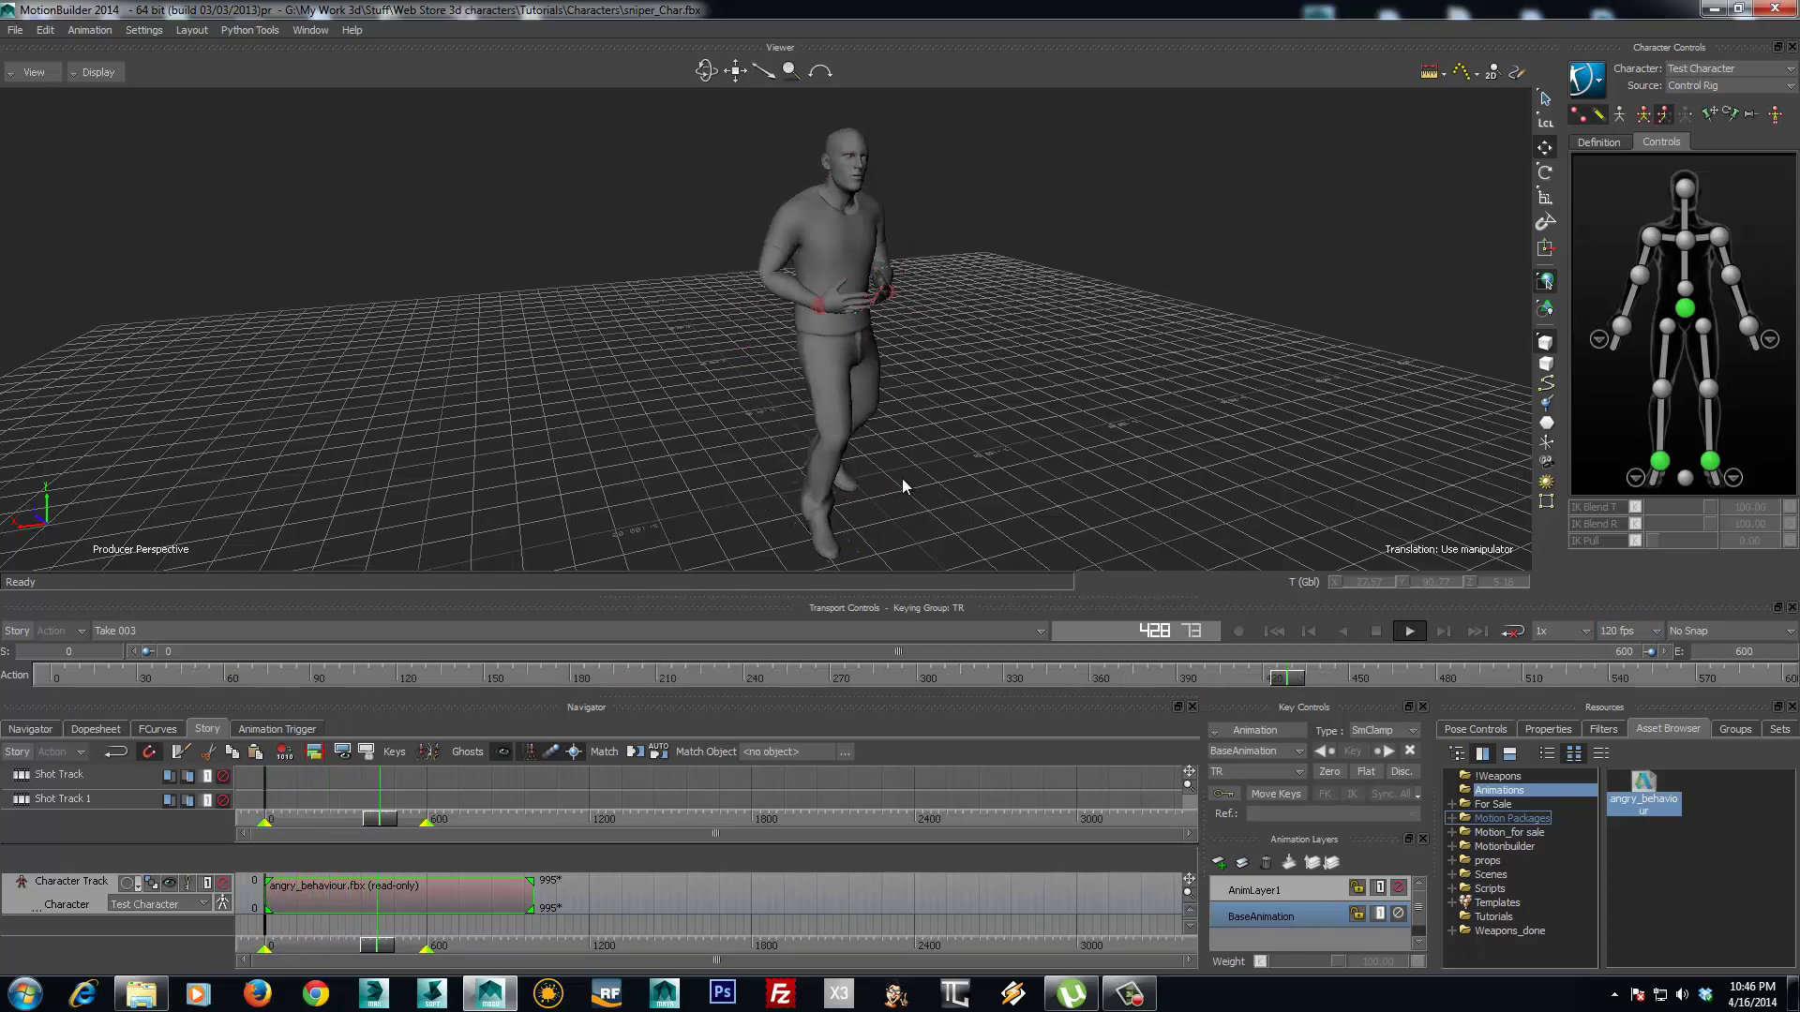
left_click_drag(902, 478, 1050, 457, "ctrl+shift")
left_click_drag(794, 424, 1098, 418, "ctrl+shift")
left_click(1409, 632)
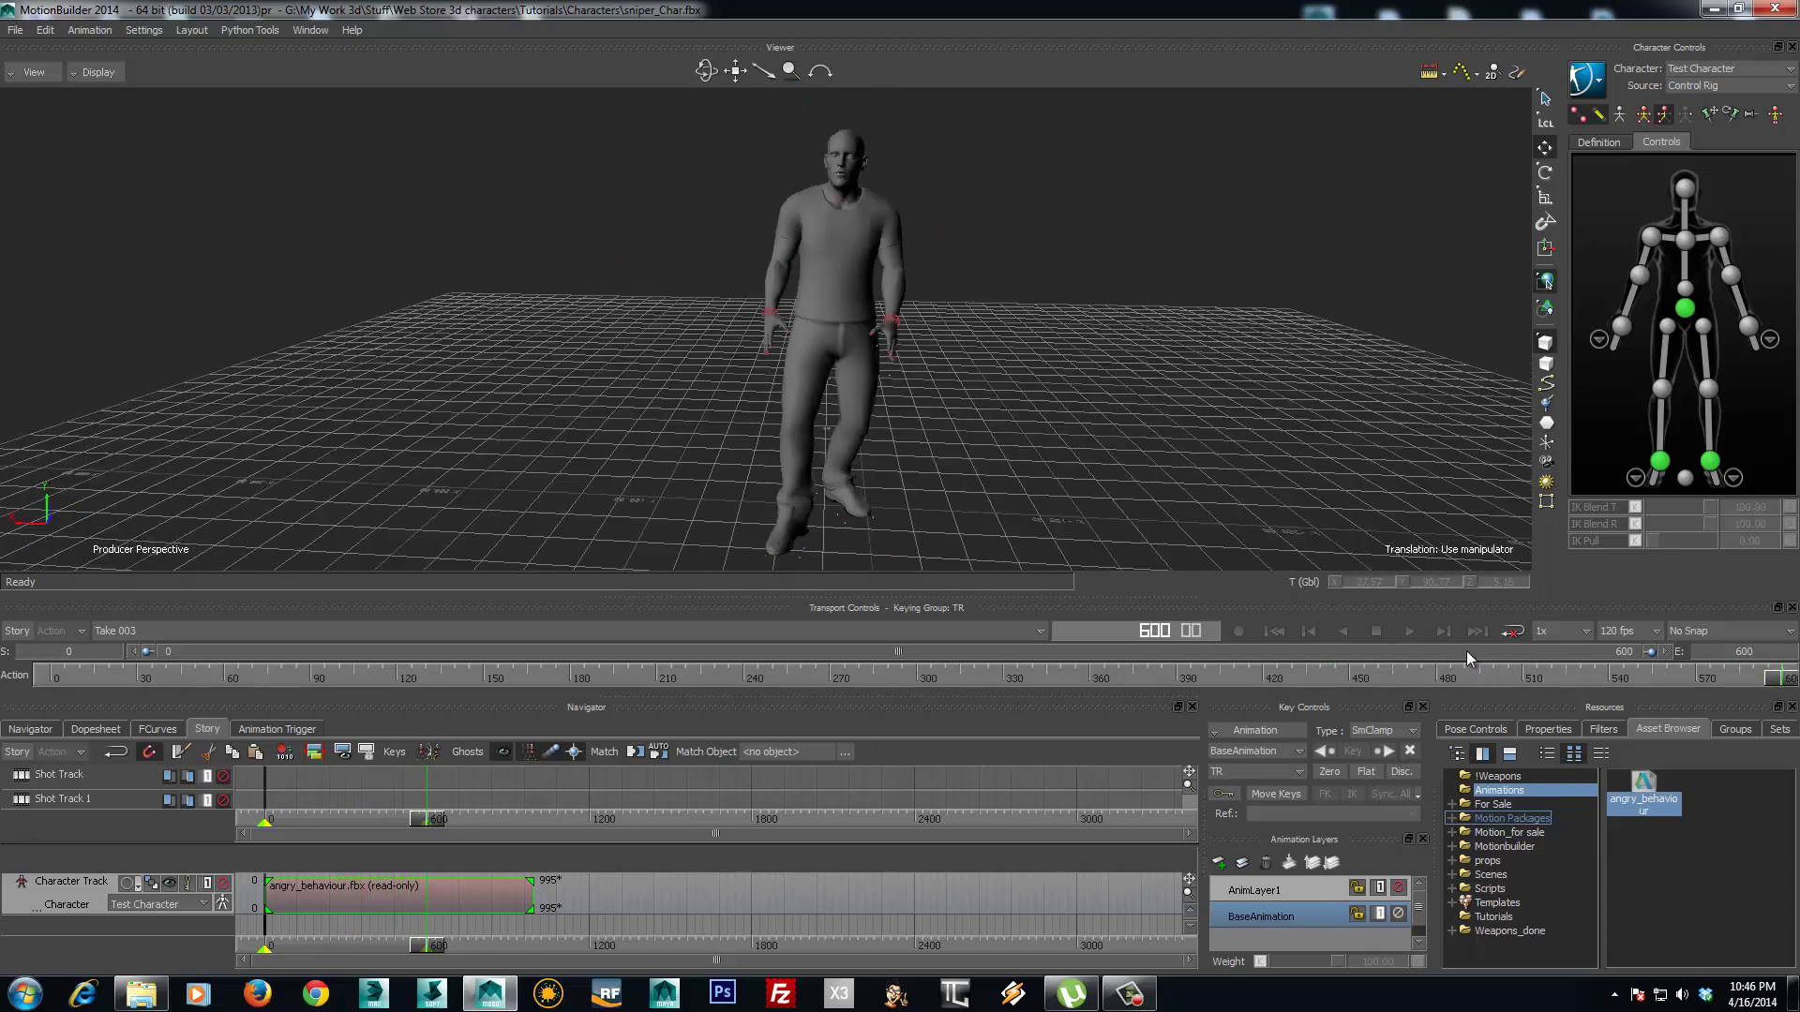
left_click_drag(1770, 675, 1397, 678)
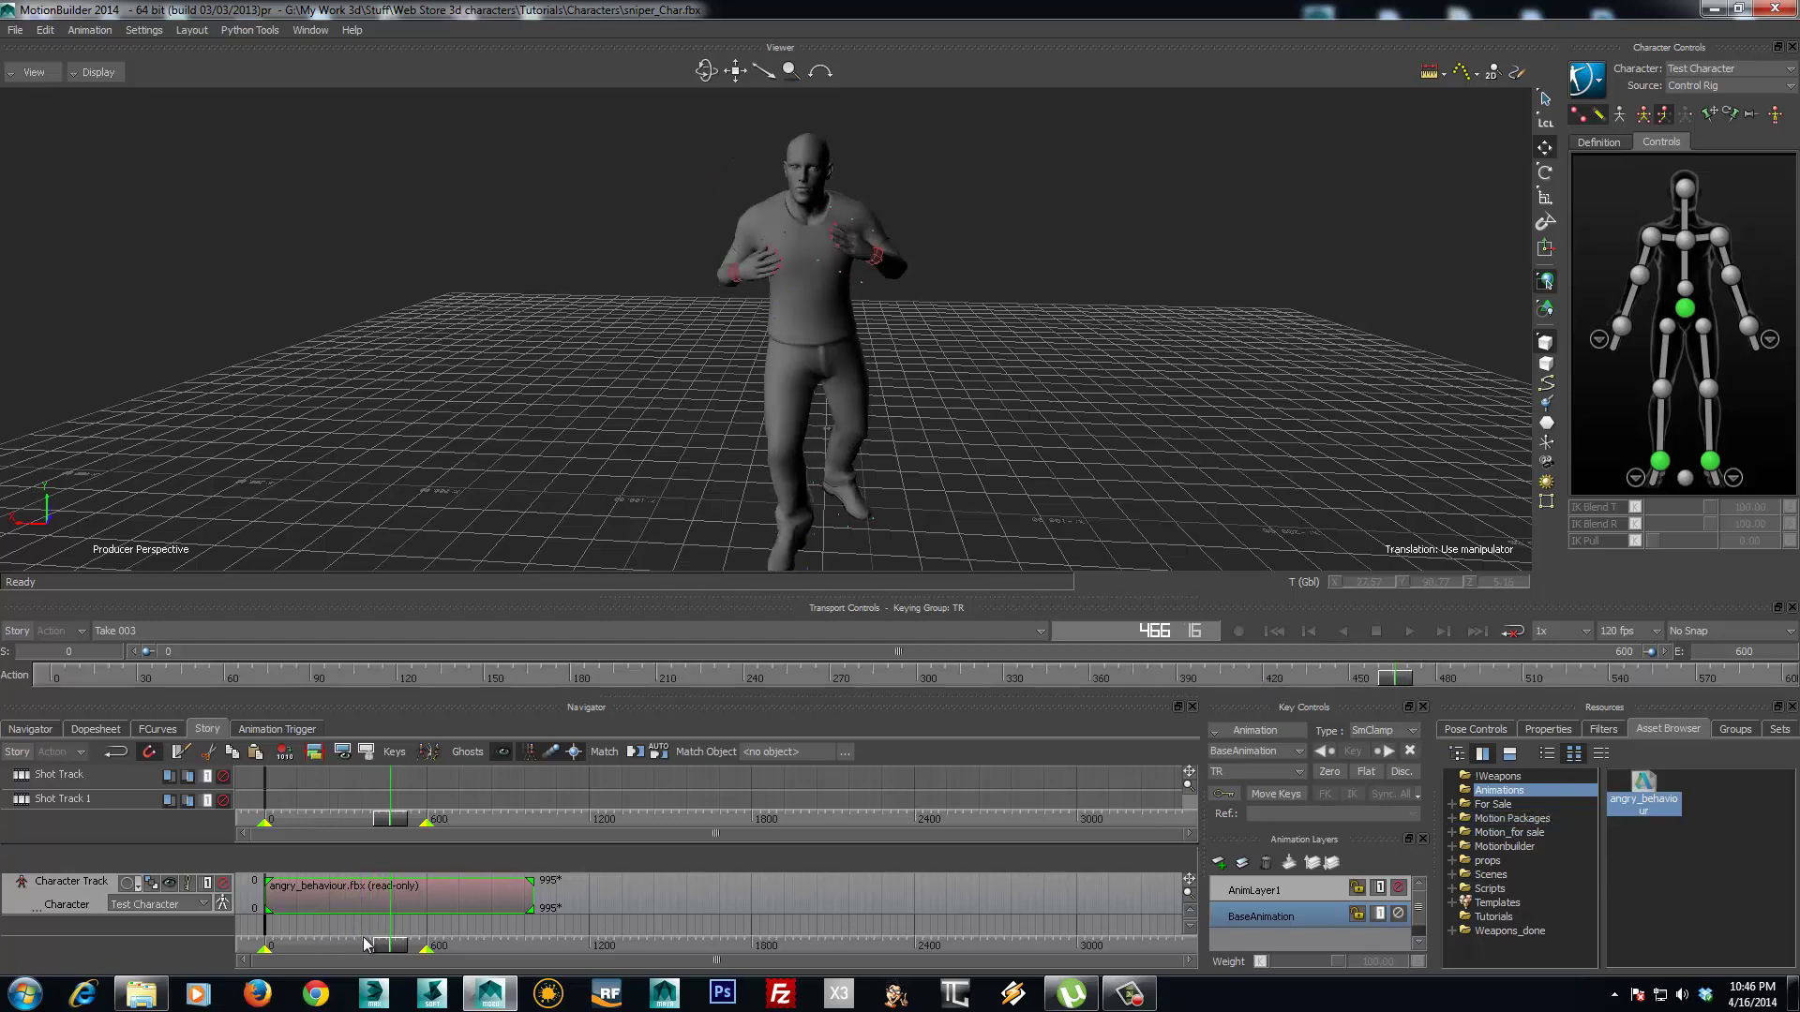
left_click_drag(366, 943, 523, 956)
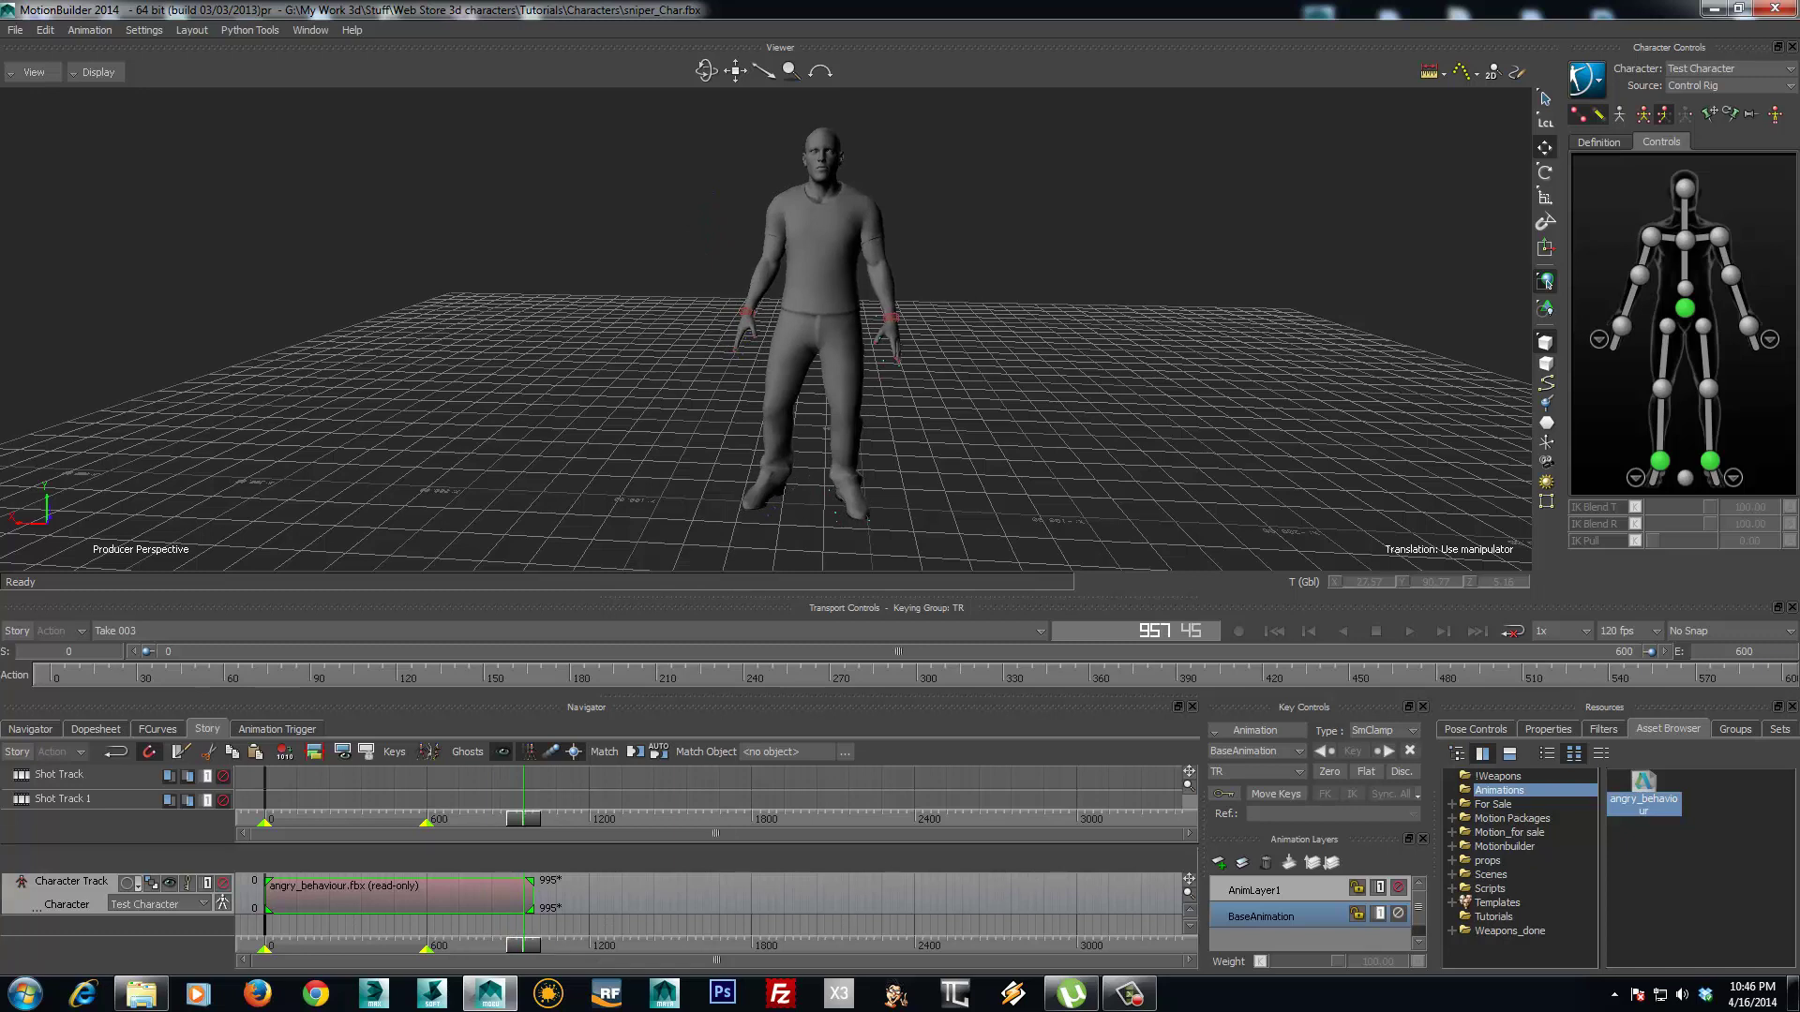
- Insert sniper_Char from the Shooter Pack folder on the character track directly after the angry_behaviour clip
left_click(1452, 821)
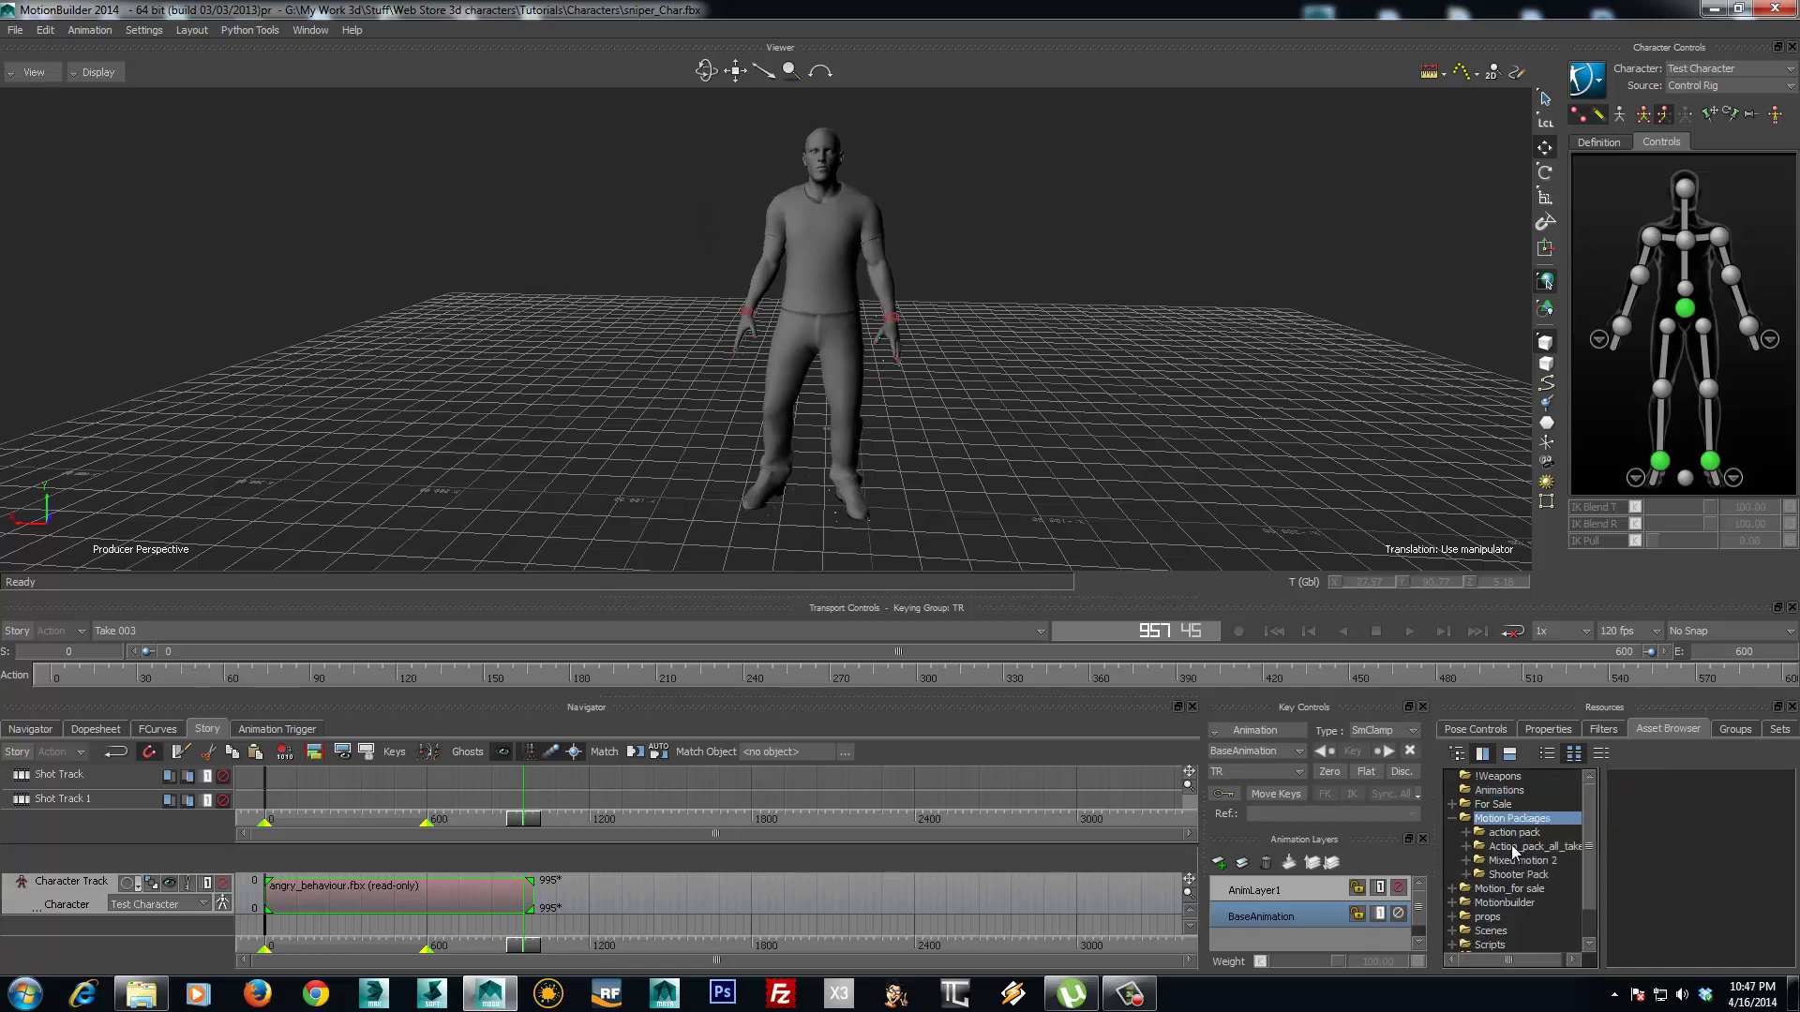
left_click(1465, 834)
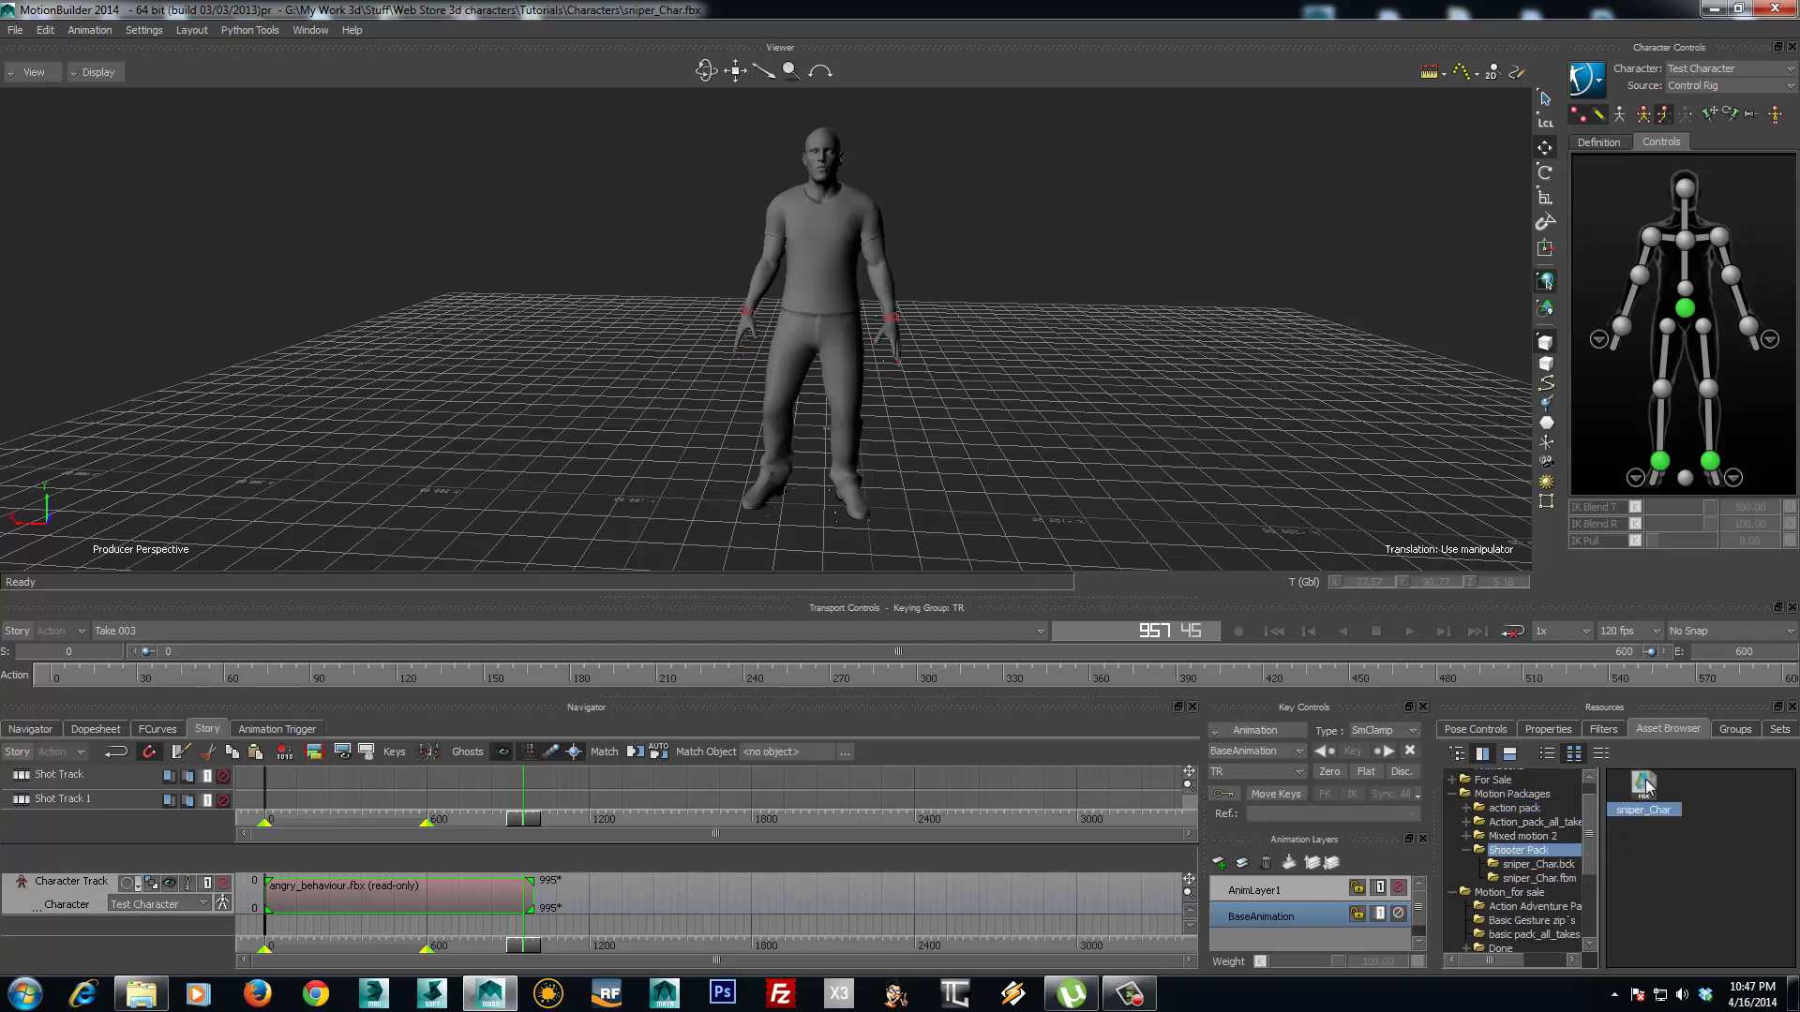
left_click_drag(1644, 782, 627, 926)
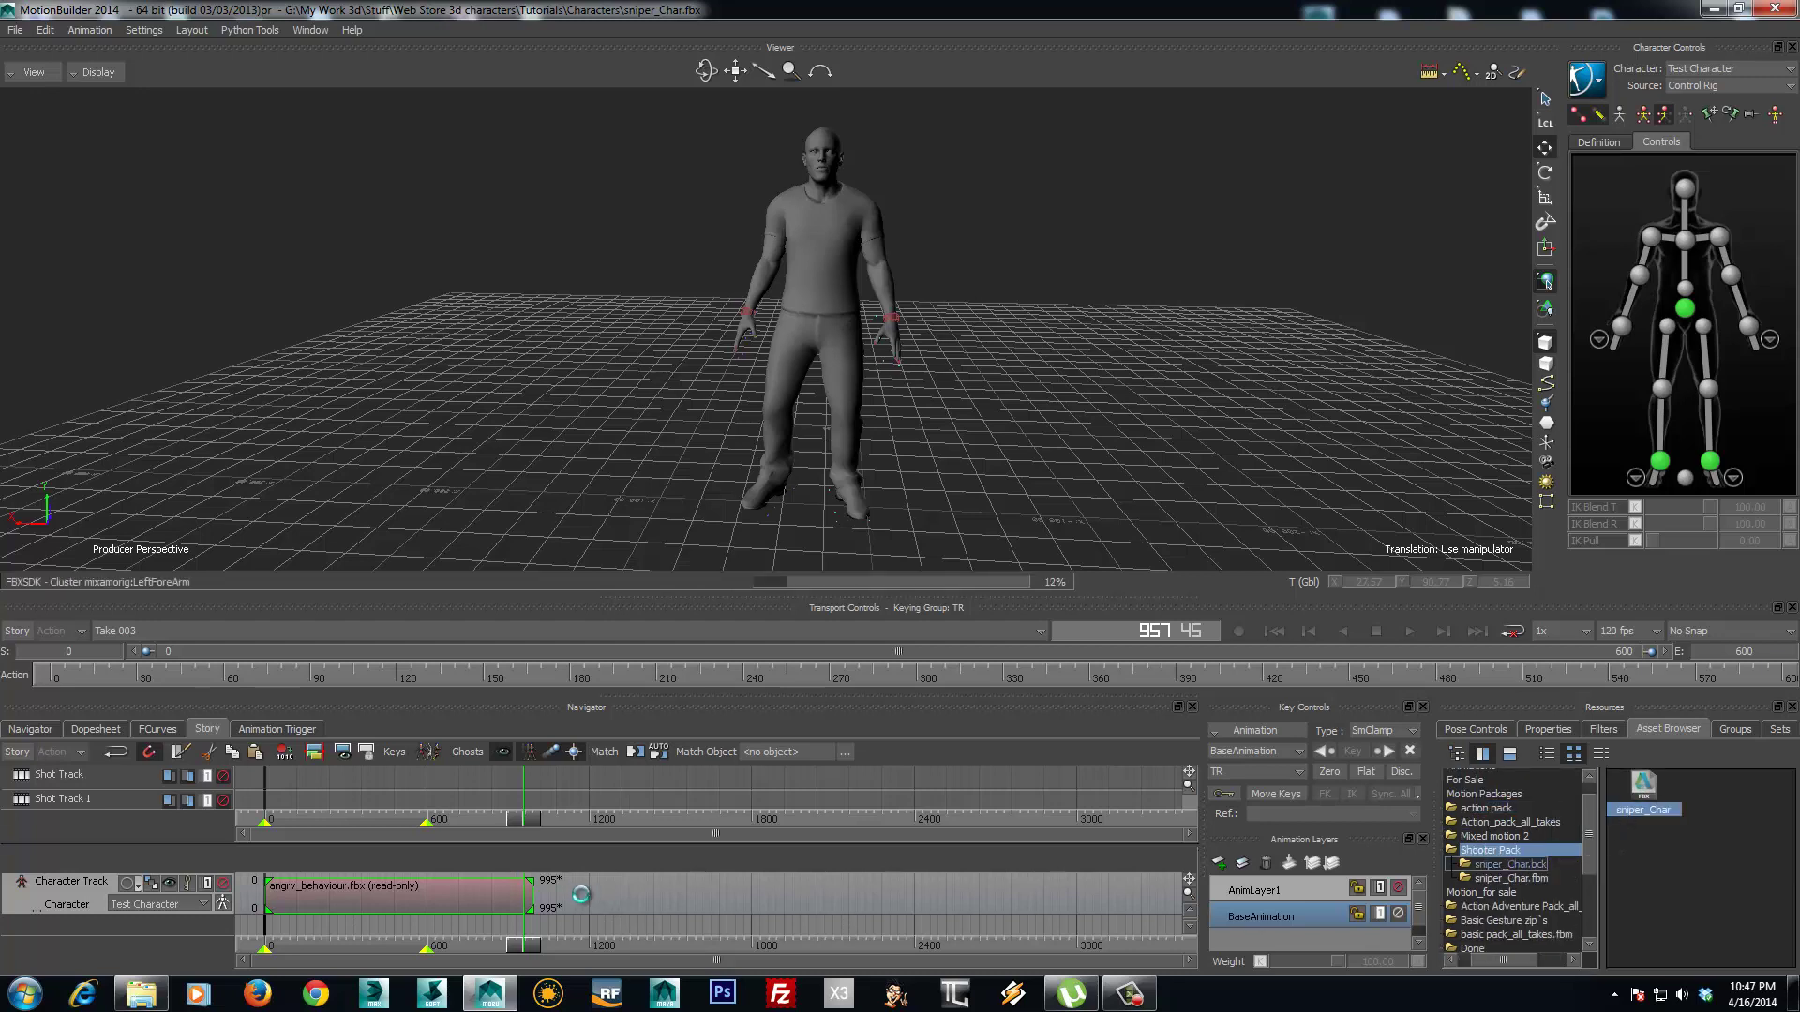
left_click_drag(699, 887, 661, 892)
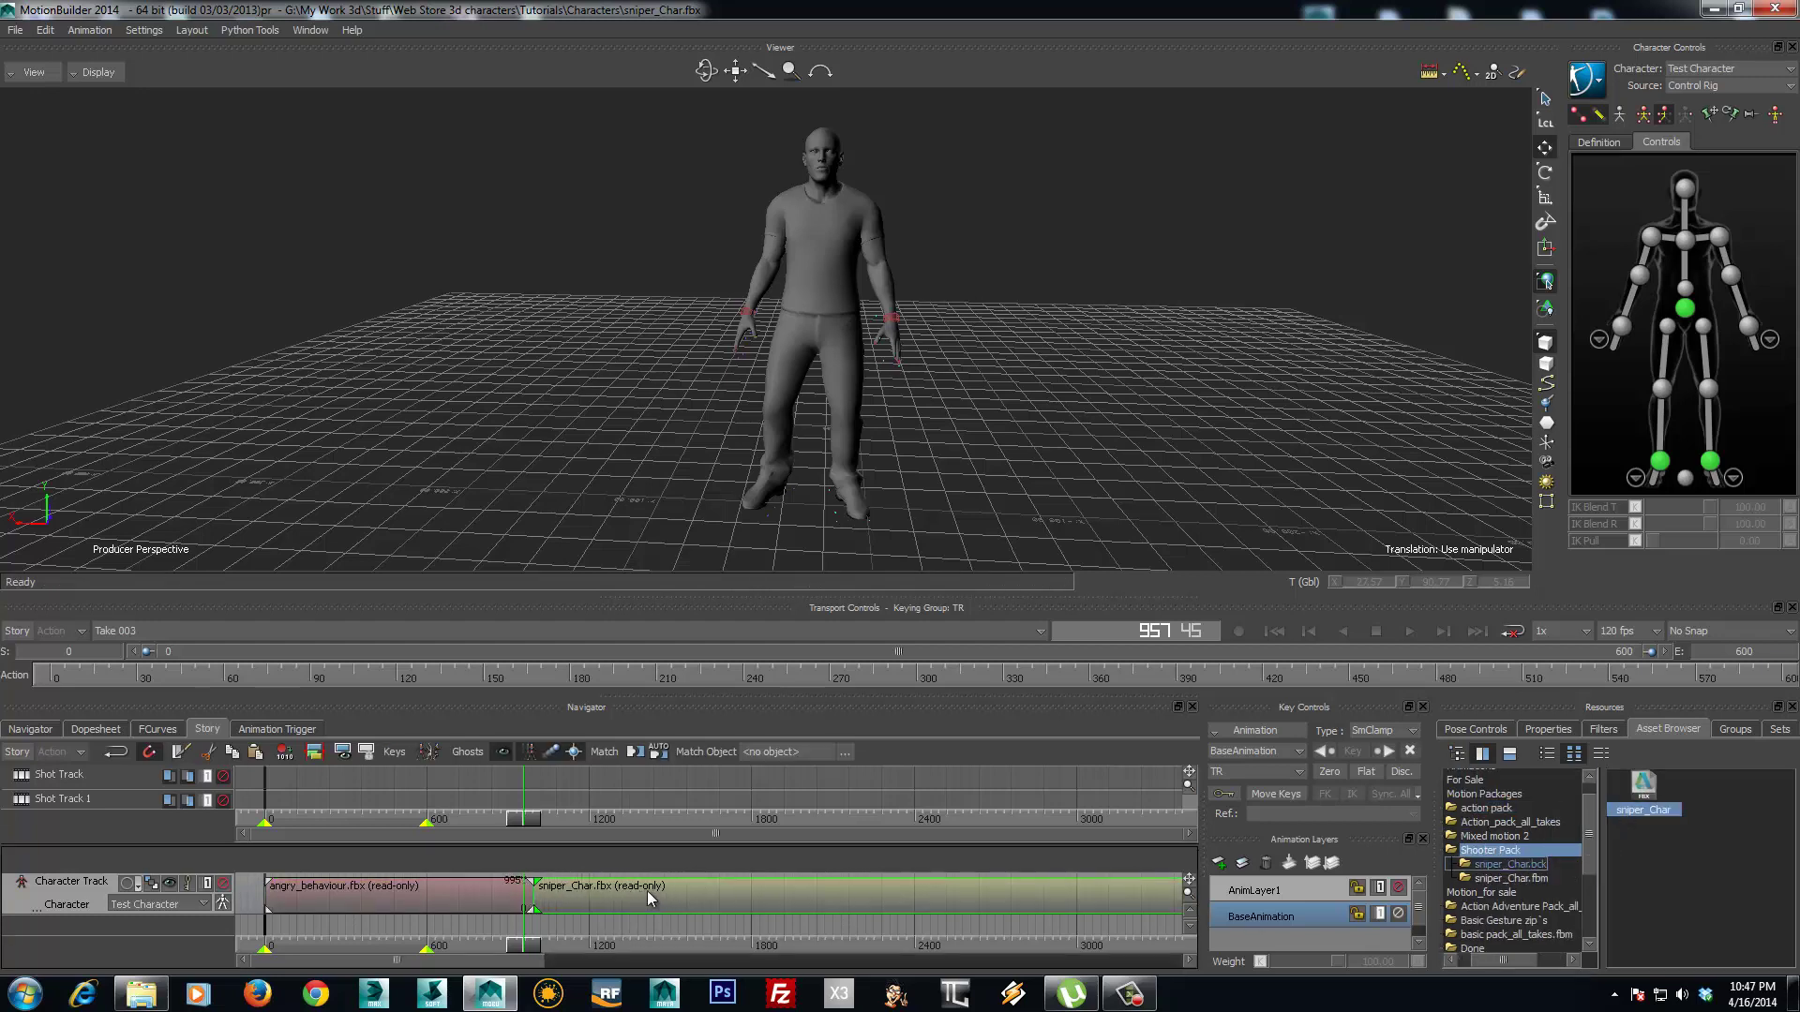
- Show the character track's ghosts and scrub across the transition between the two clips
mouse_move(523, 949)
left_mouse_down()
mouse_move(614, 947)
mouse_move(561, 948)
left_mouse_up()
left_click(169, 885)
left_click_drag(1129, 353, 1032, 366, "ctrl+shift")
mouse_move(553, 952)
left_mouse_down()
mouse_move(523, 953)
mouse_move(540, 960)
left_mouse_up()
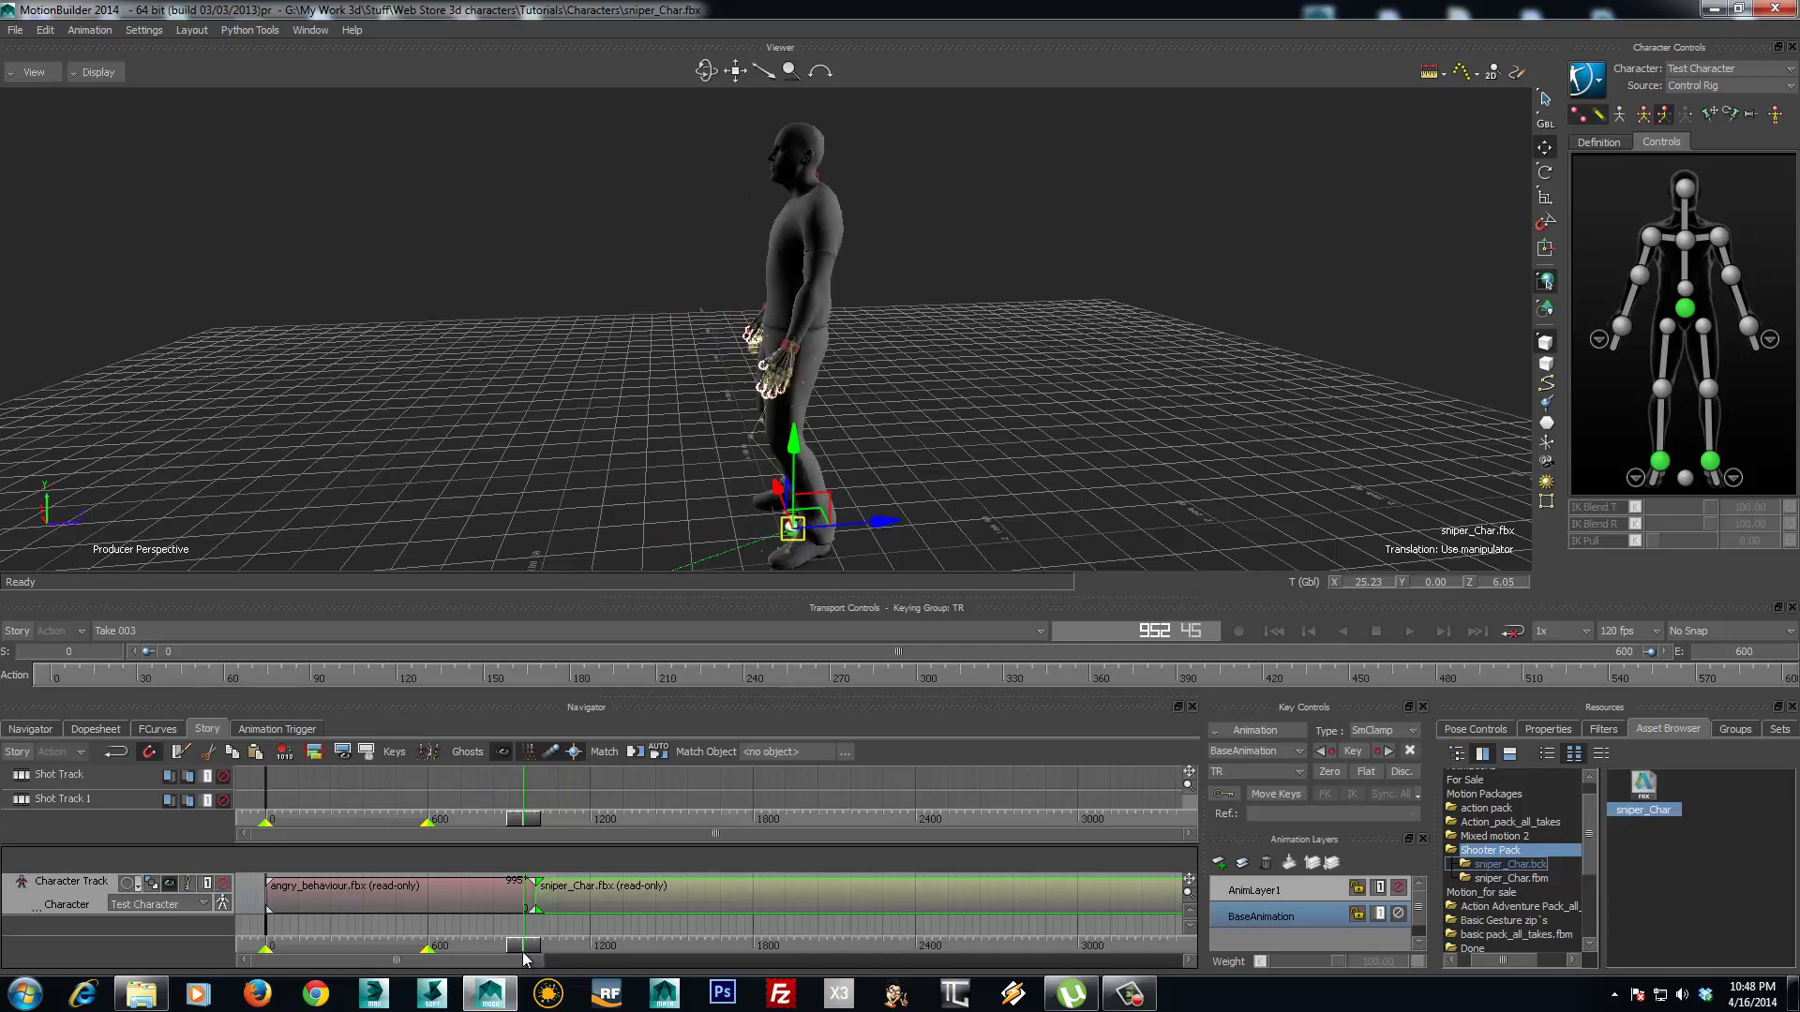
- Try overlapping the start of the sniper_Char clip with the end of the angry_behaviour clip, then restore its position
left_click_drag(540, 957, 1303, 919)
left_click_drag(457, 935, 1294, 916, "ctrl")
scroll(502, 936, "up", 3)
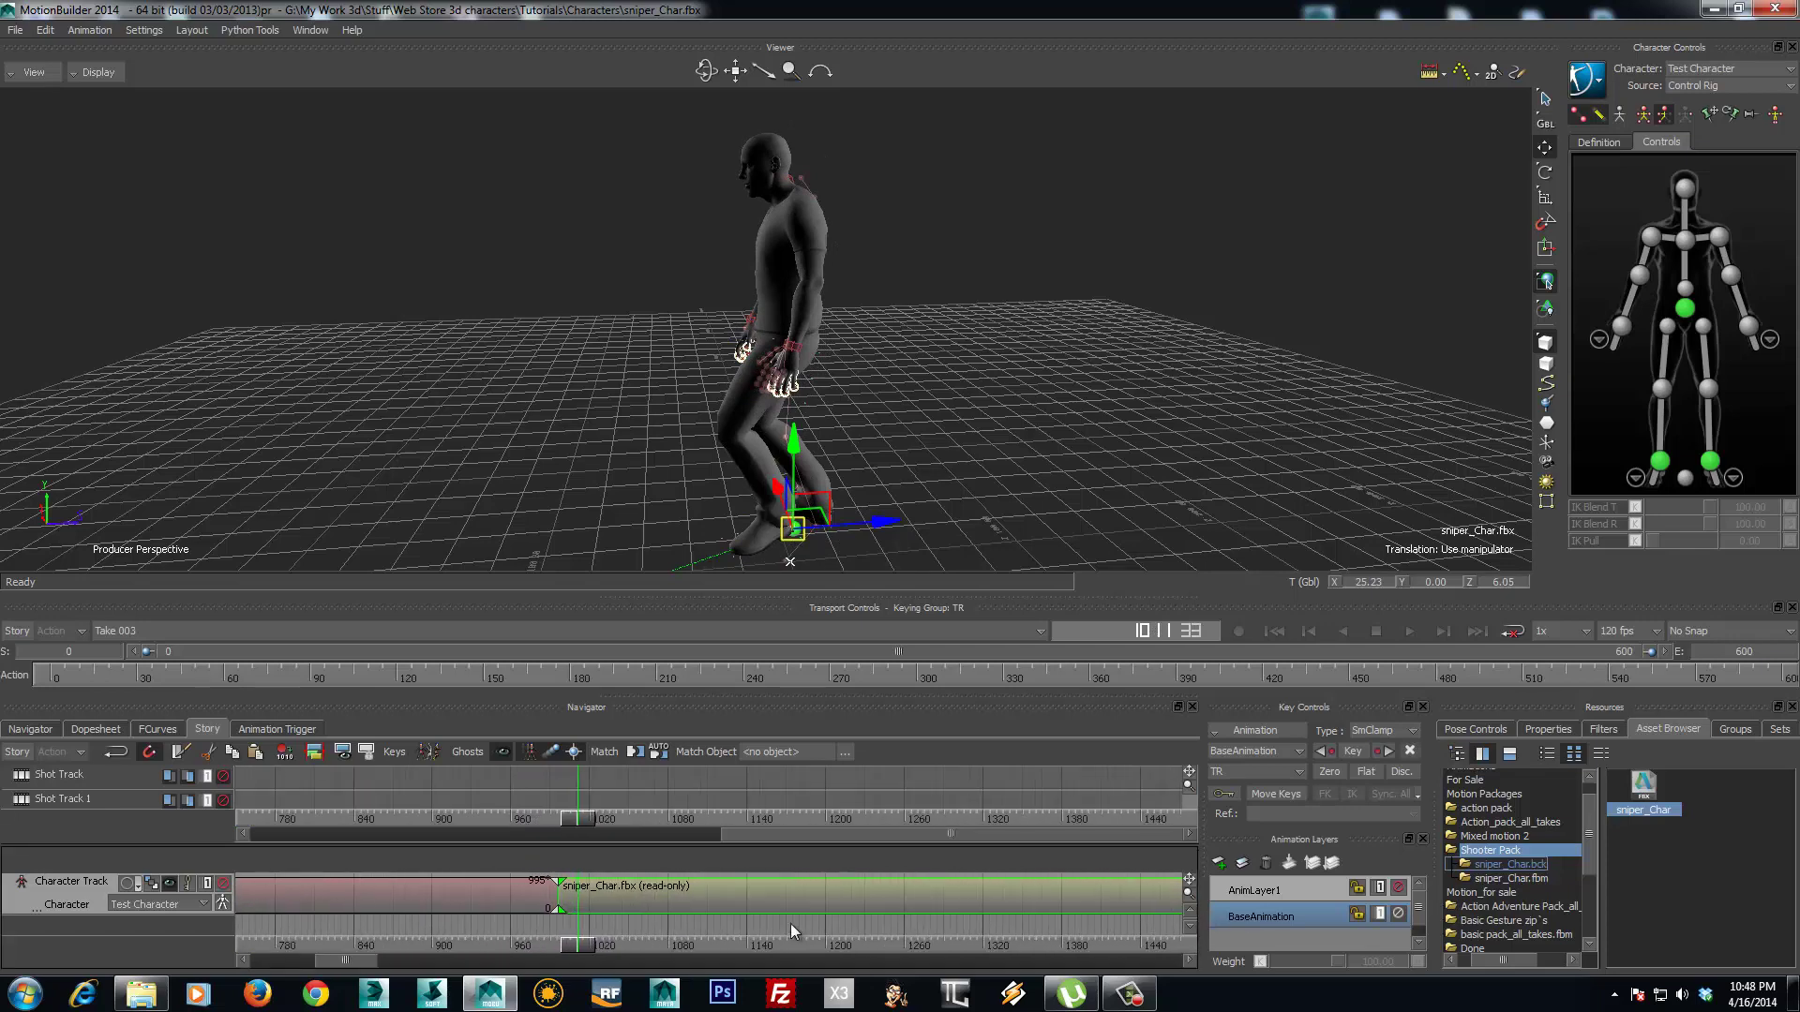
left_click_drag(718, 896, 695, 900)
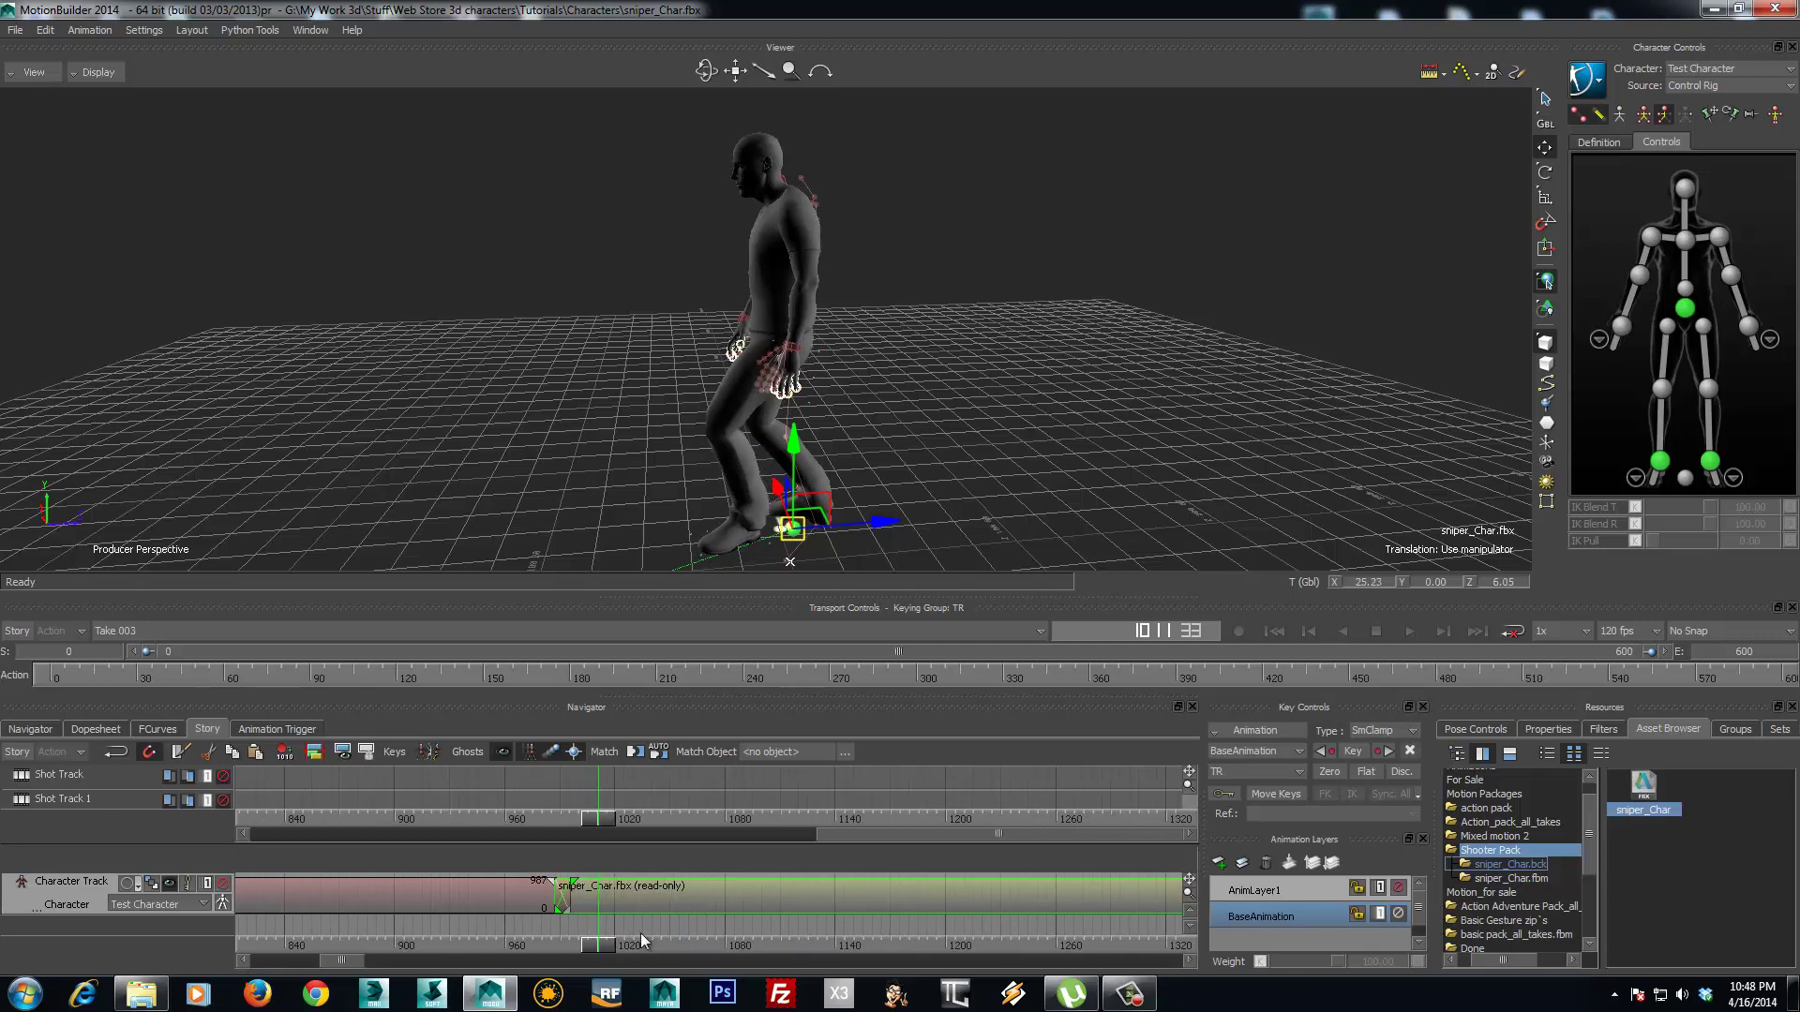
left_click_drag(605, 949, 635, 904)
- Move the sniper_Char clip's ghost along Z to about 232 and scrub across the transition
left_click_drag(859, 388, 854, 507, "ctrl")
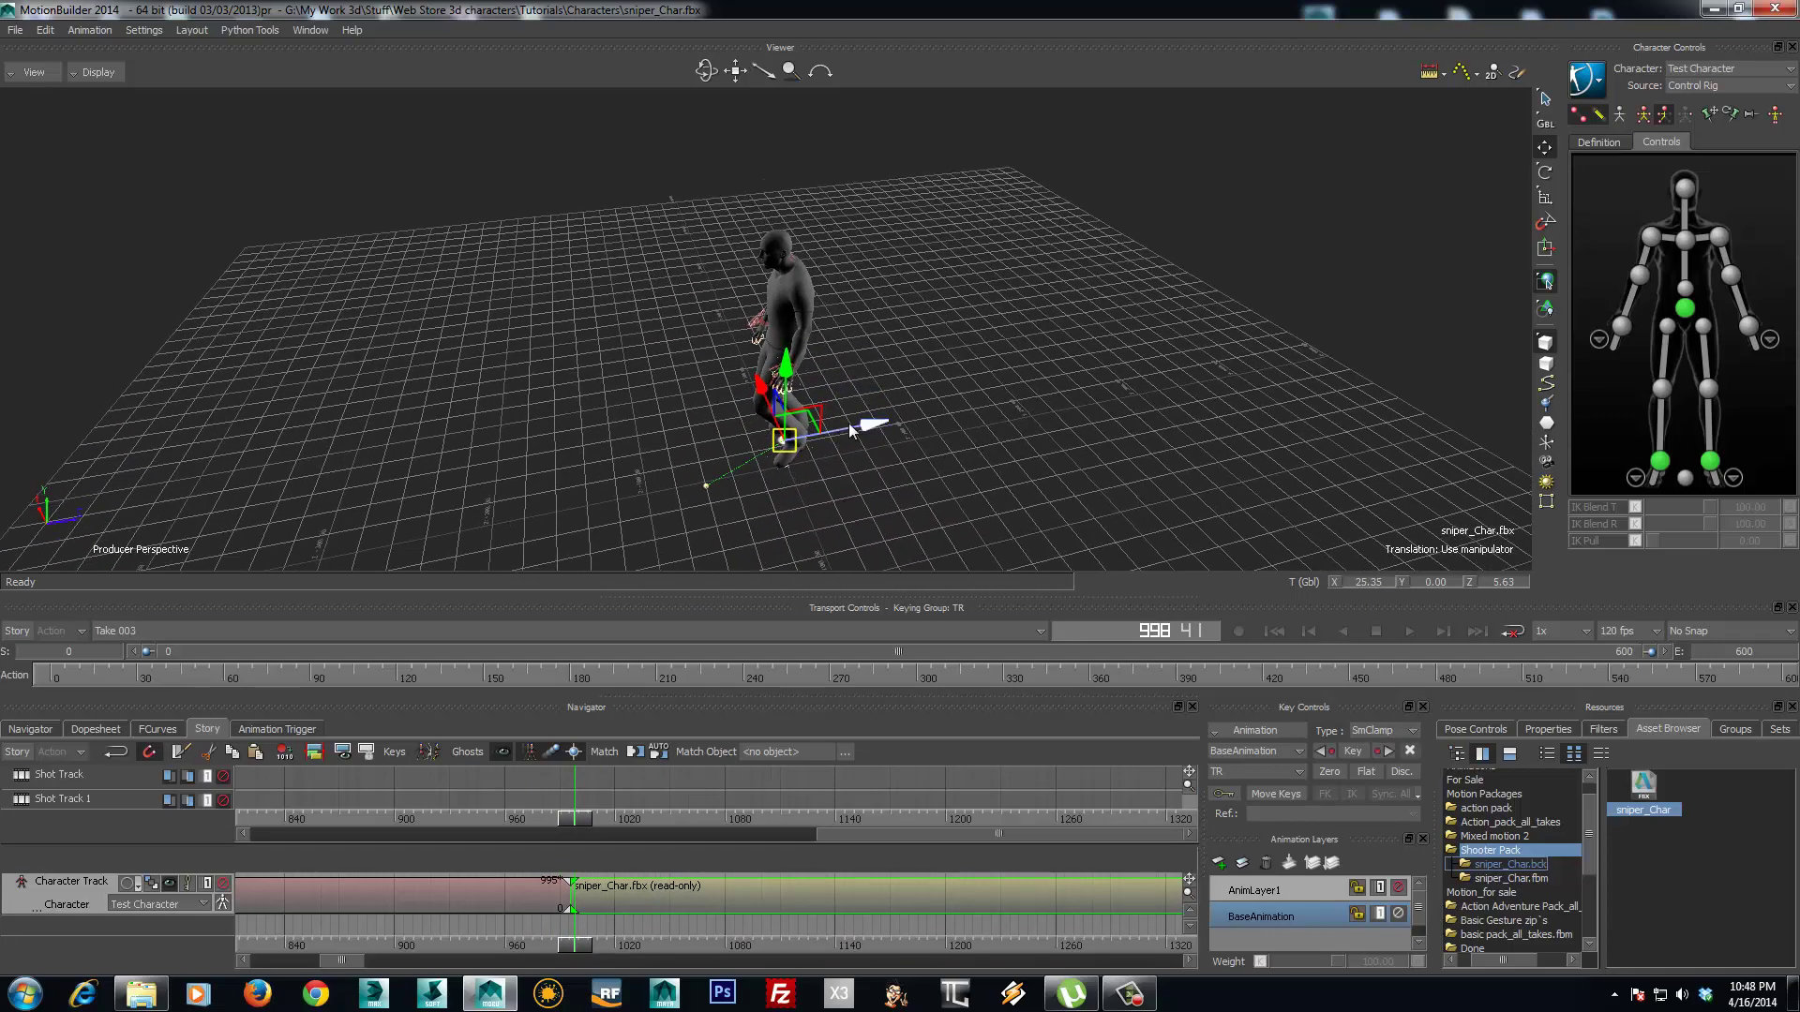
left_click_drag(847, 423, 1095, 391)
left_click_drag(569, 954, 474, 957)
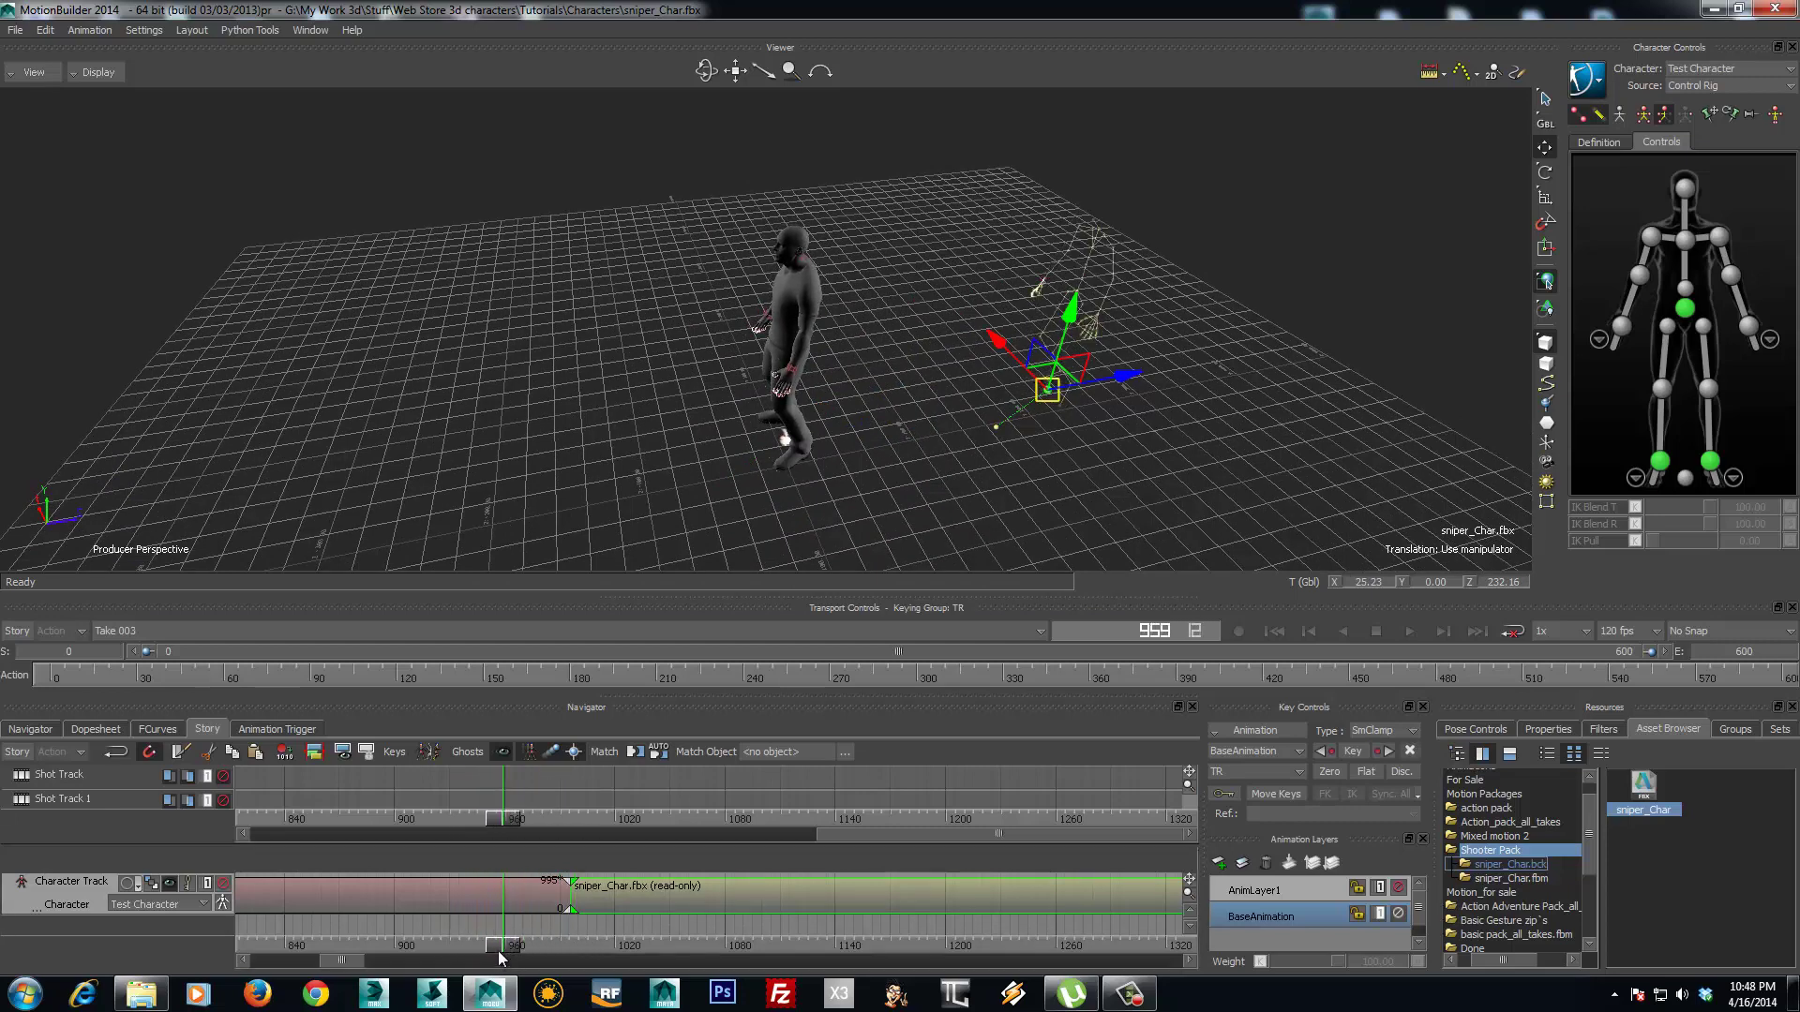
left_click_drag(499, 957, 515, 953)
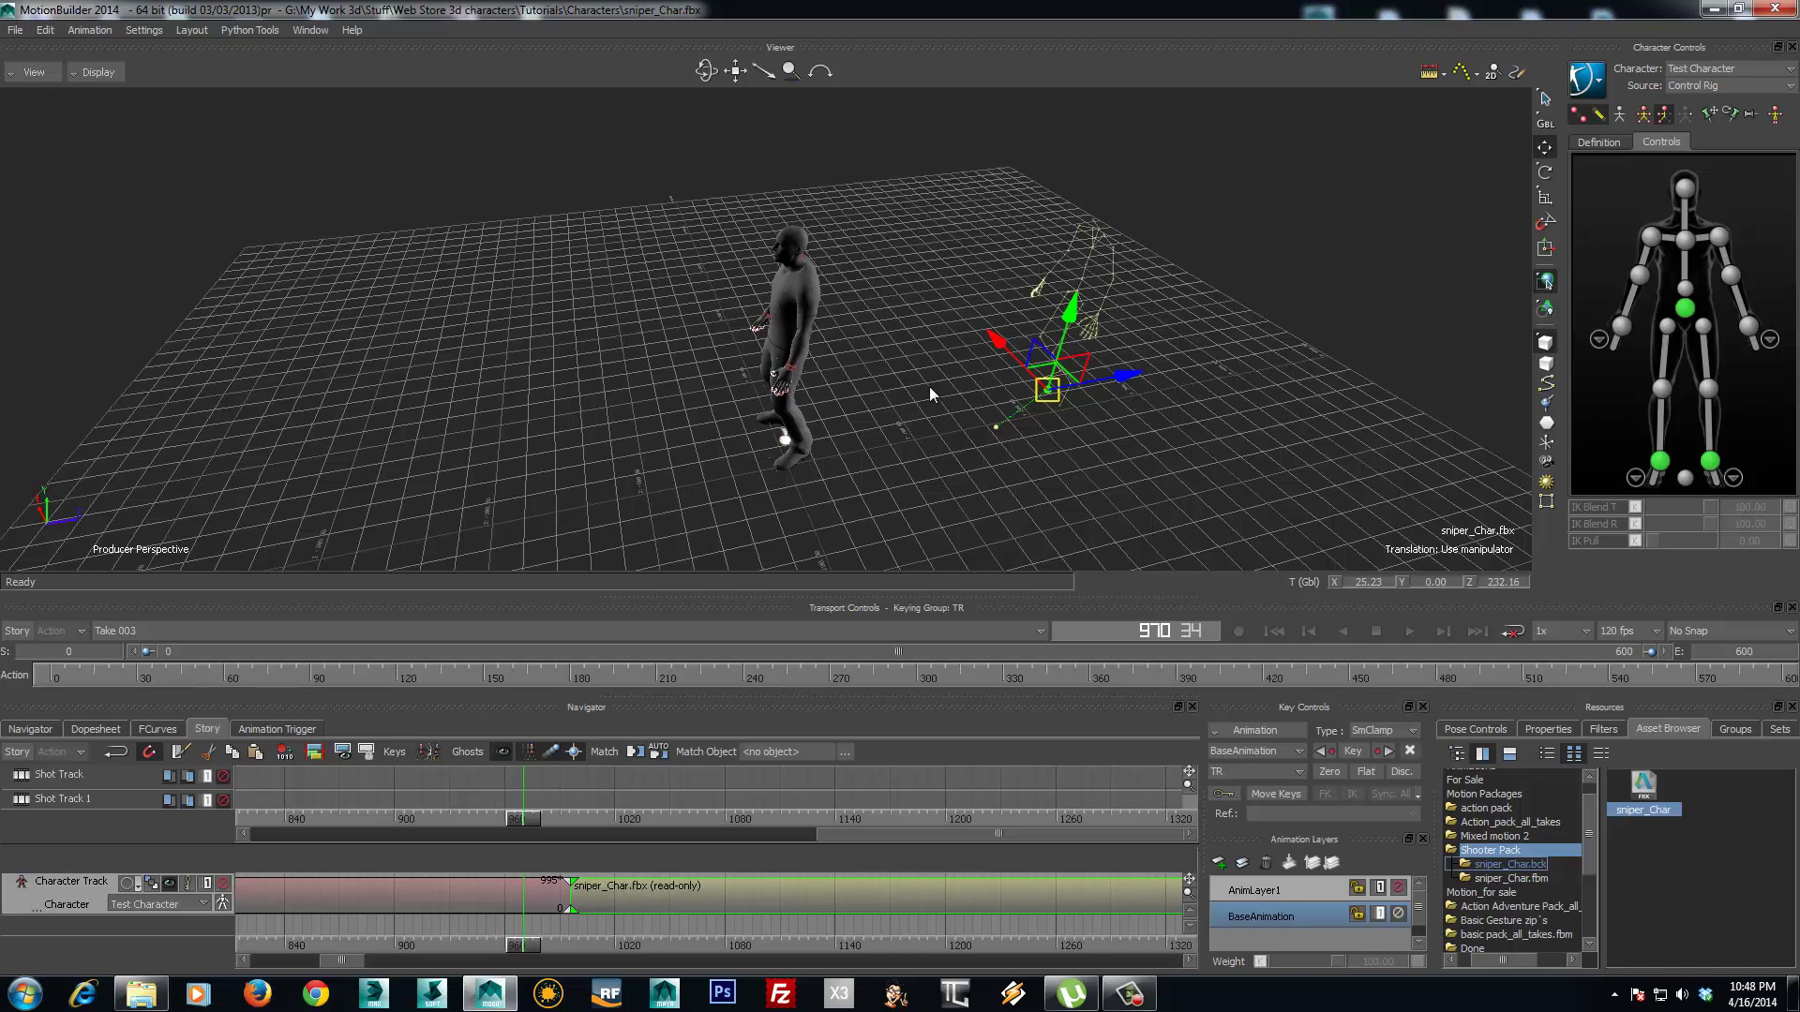
left_click_drag(898, 480, 931, 473, "ctrl+shift")
left_click_drag(532, 946, 585, 943)
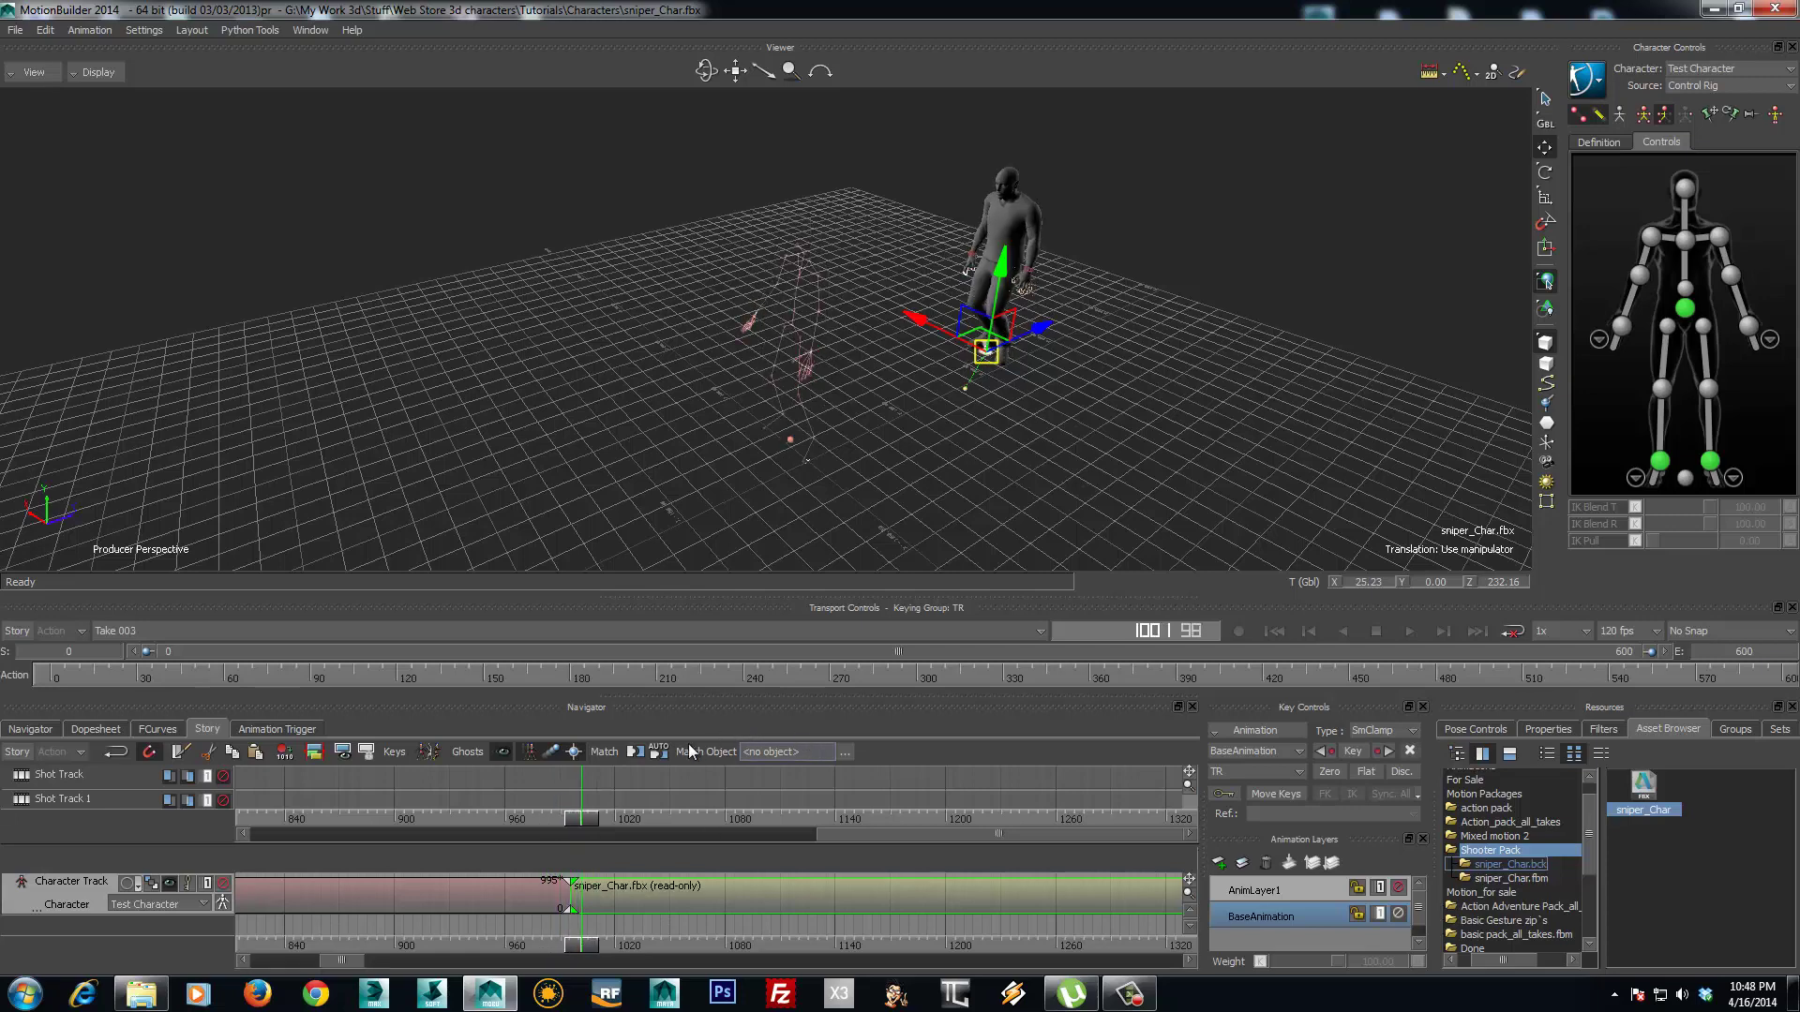
- Match the sniper_Char clip to the previous clip at its start, using Gravity XZ translation and rotation without a match object
left_click(638, 751)
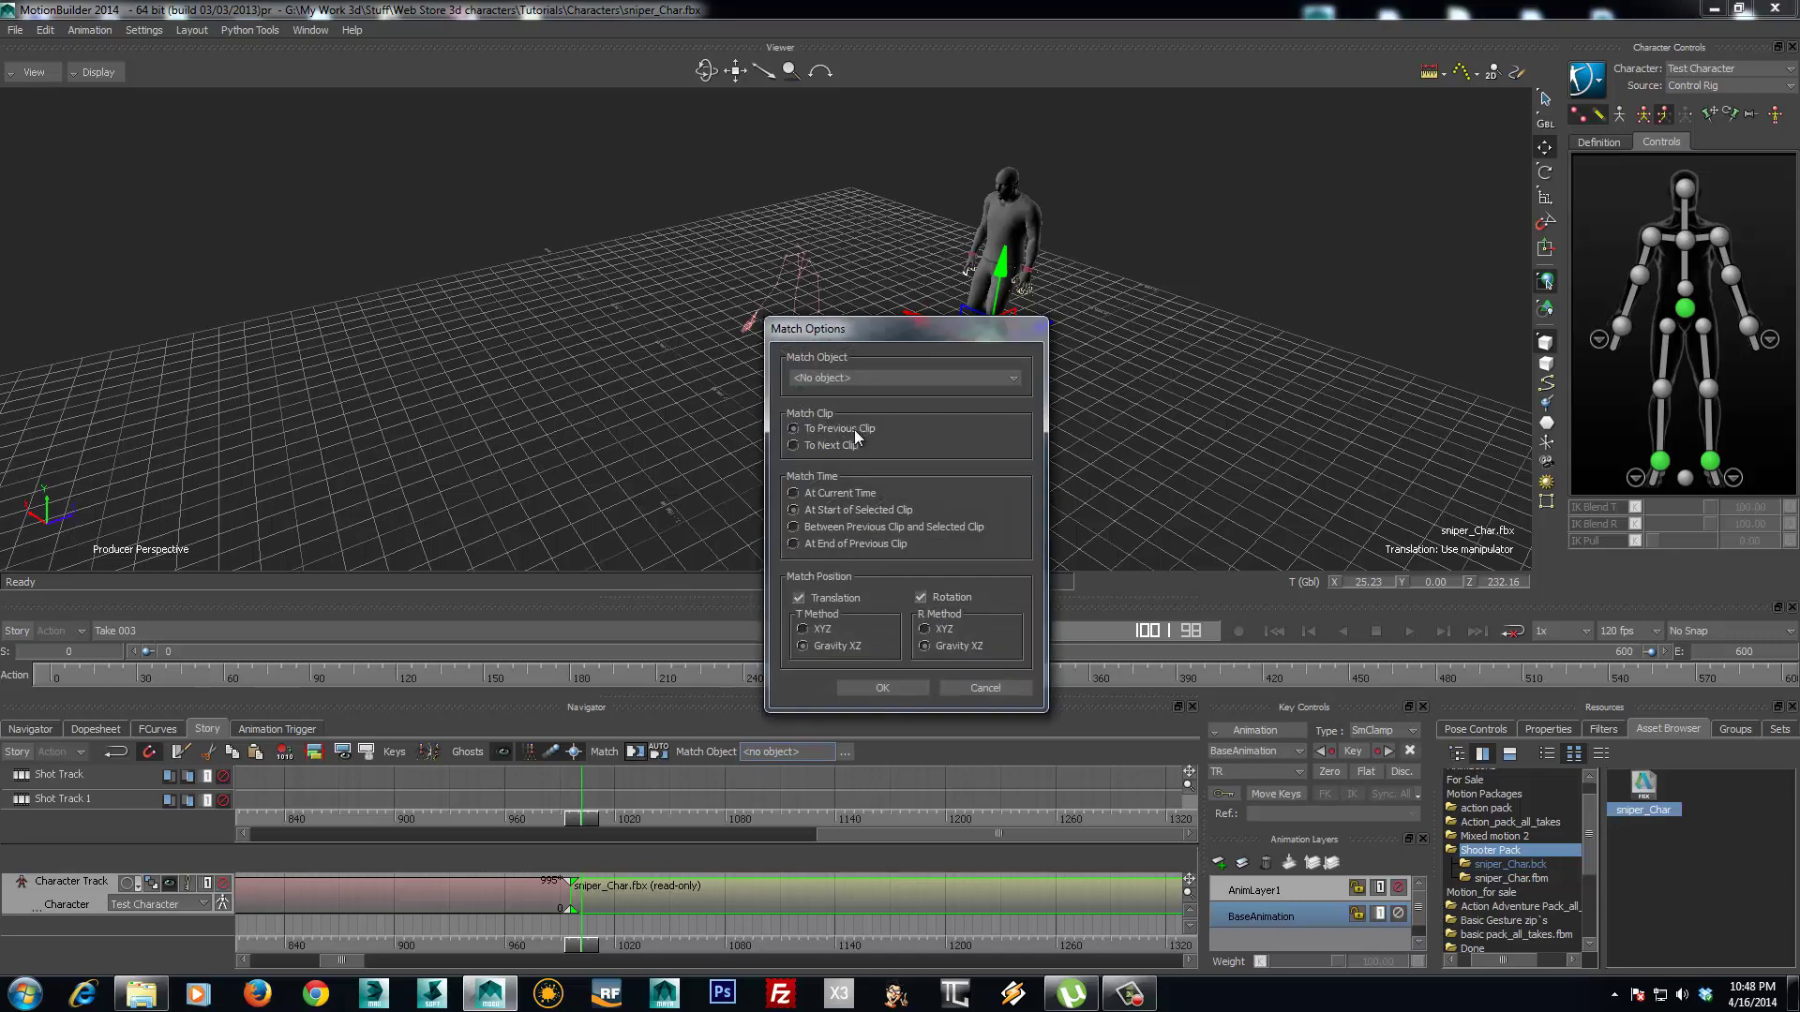
left_click(847, 376)
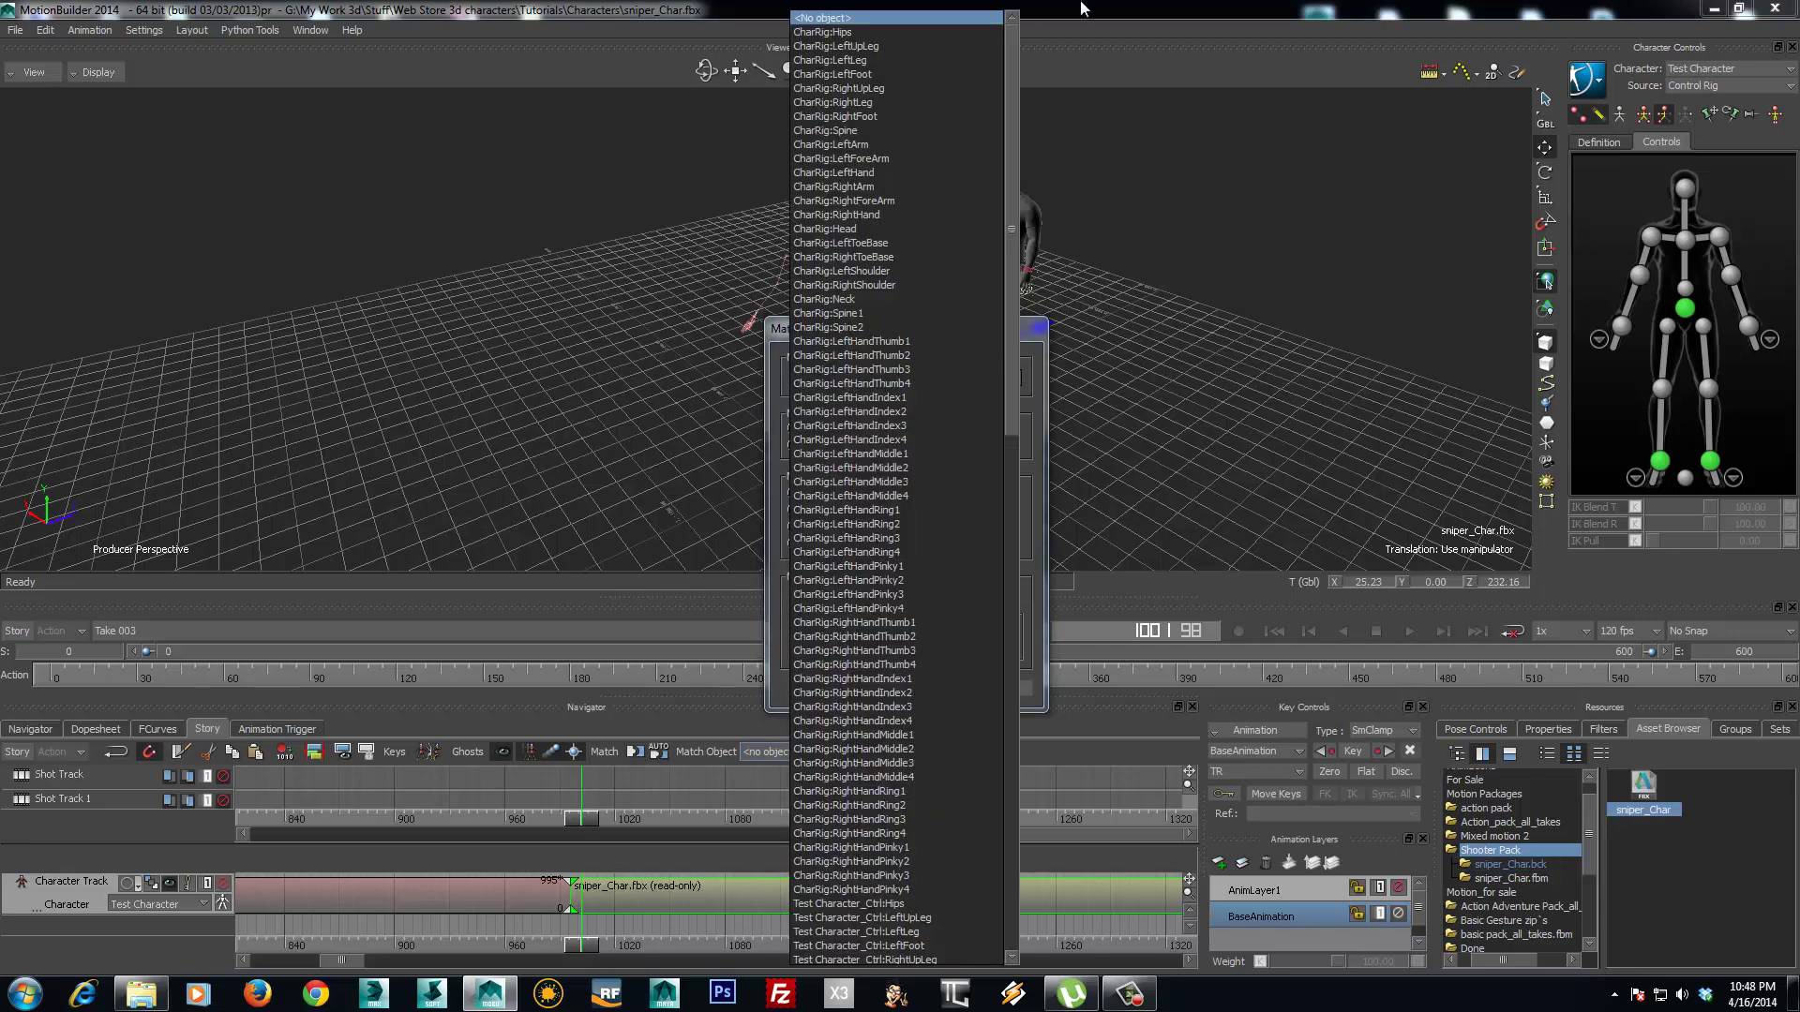
left_click(1142, 8)
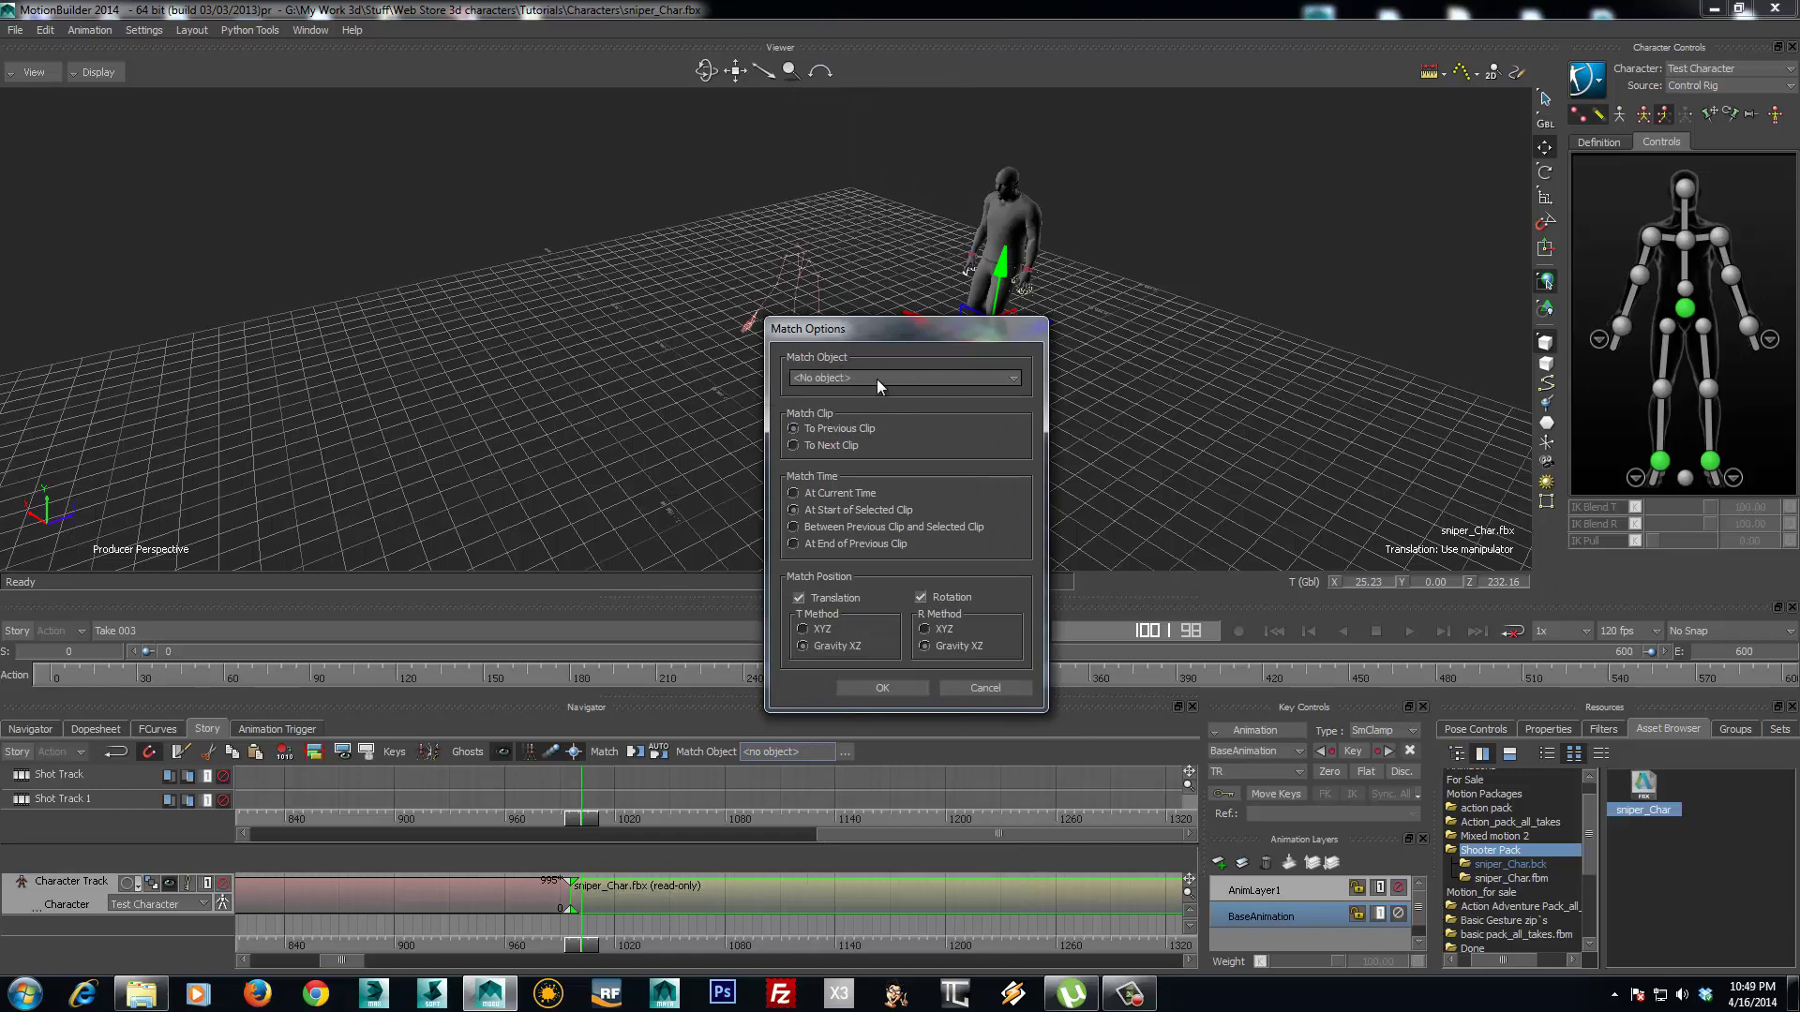
left_click(896, 689)
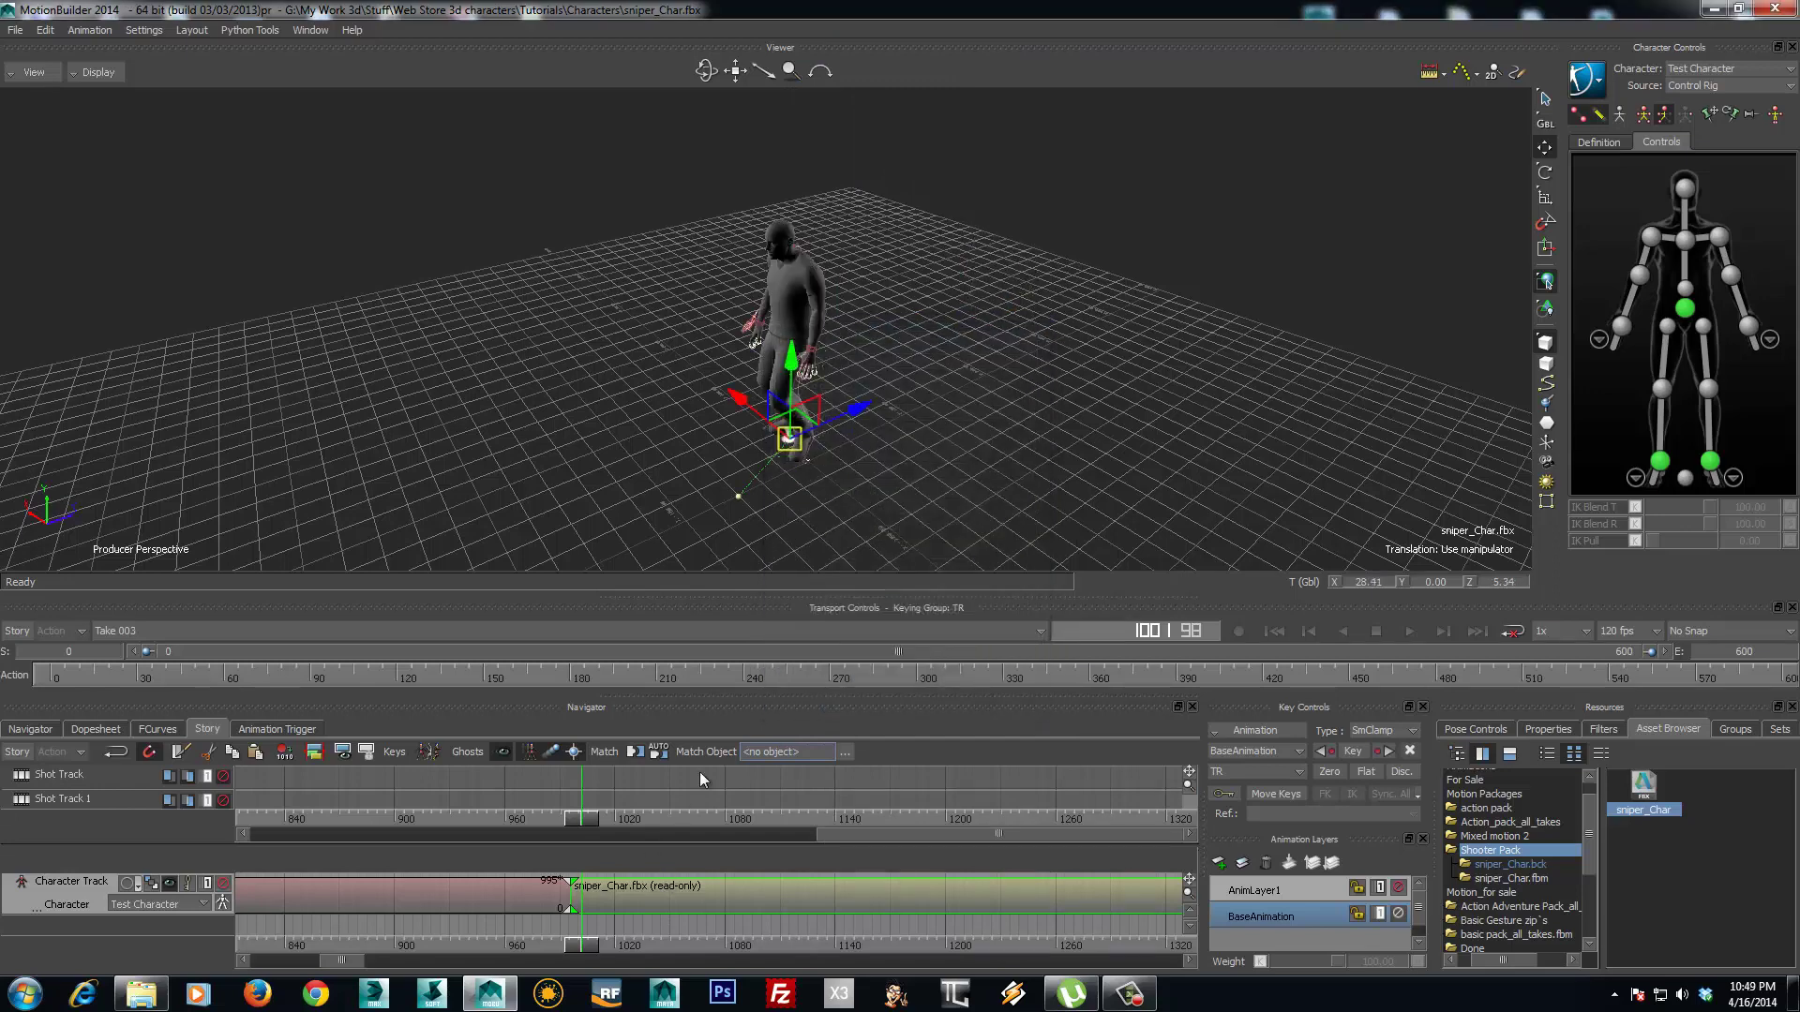
- Move the angry_behaviour clip's ghost along Z to about -179 and inspect the character there
left_click_drag(775, 475, 647, 469, "ctrl+shift")
left_click_drag(585, 949, 530, 948)
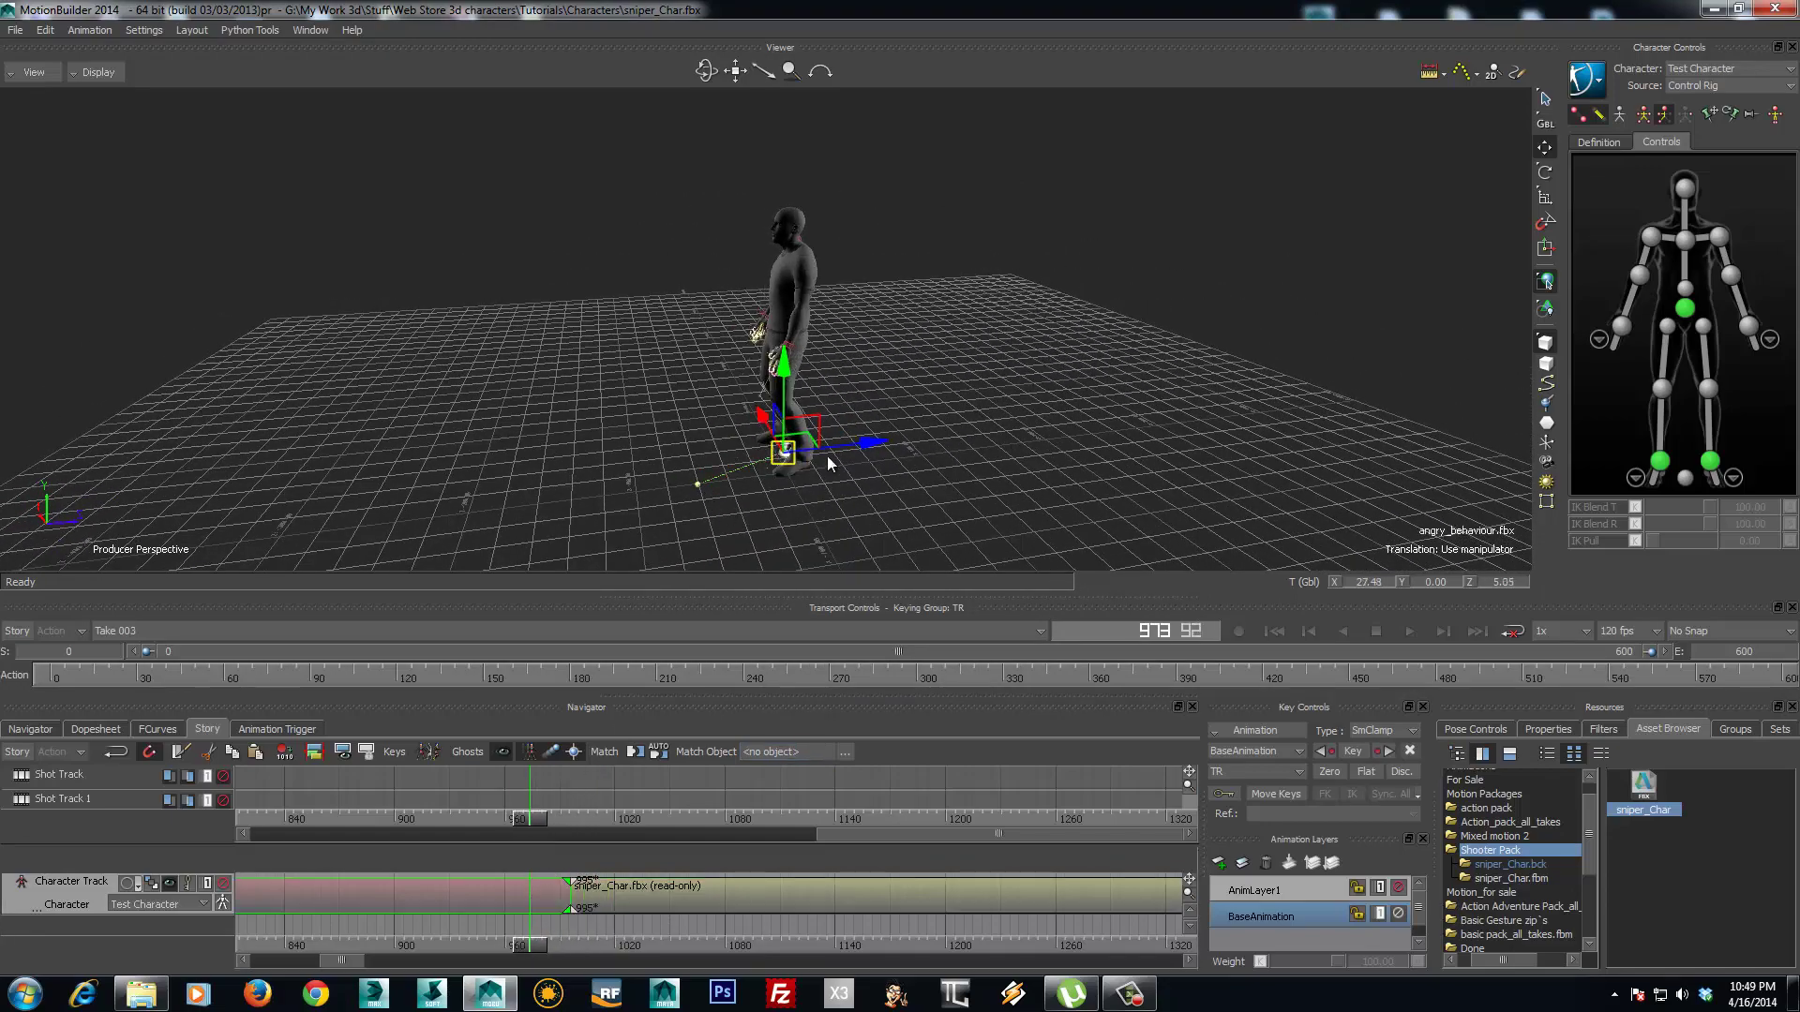
left_click_drag(829, 456, 565, 474)
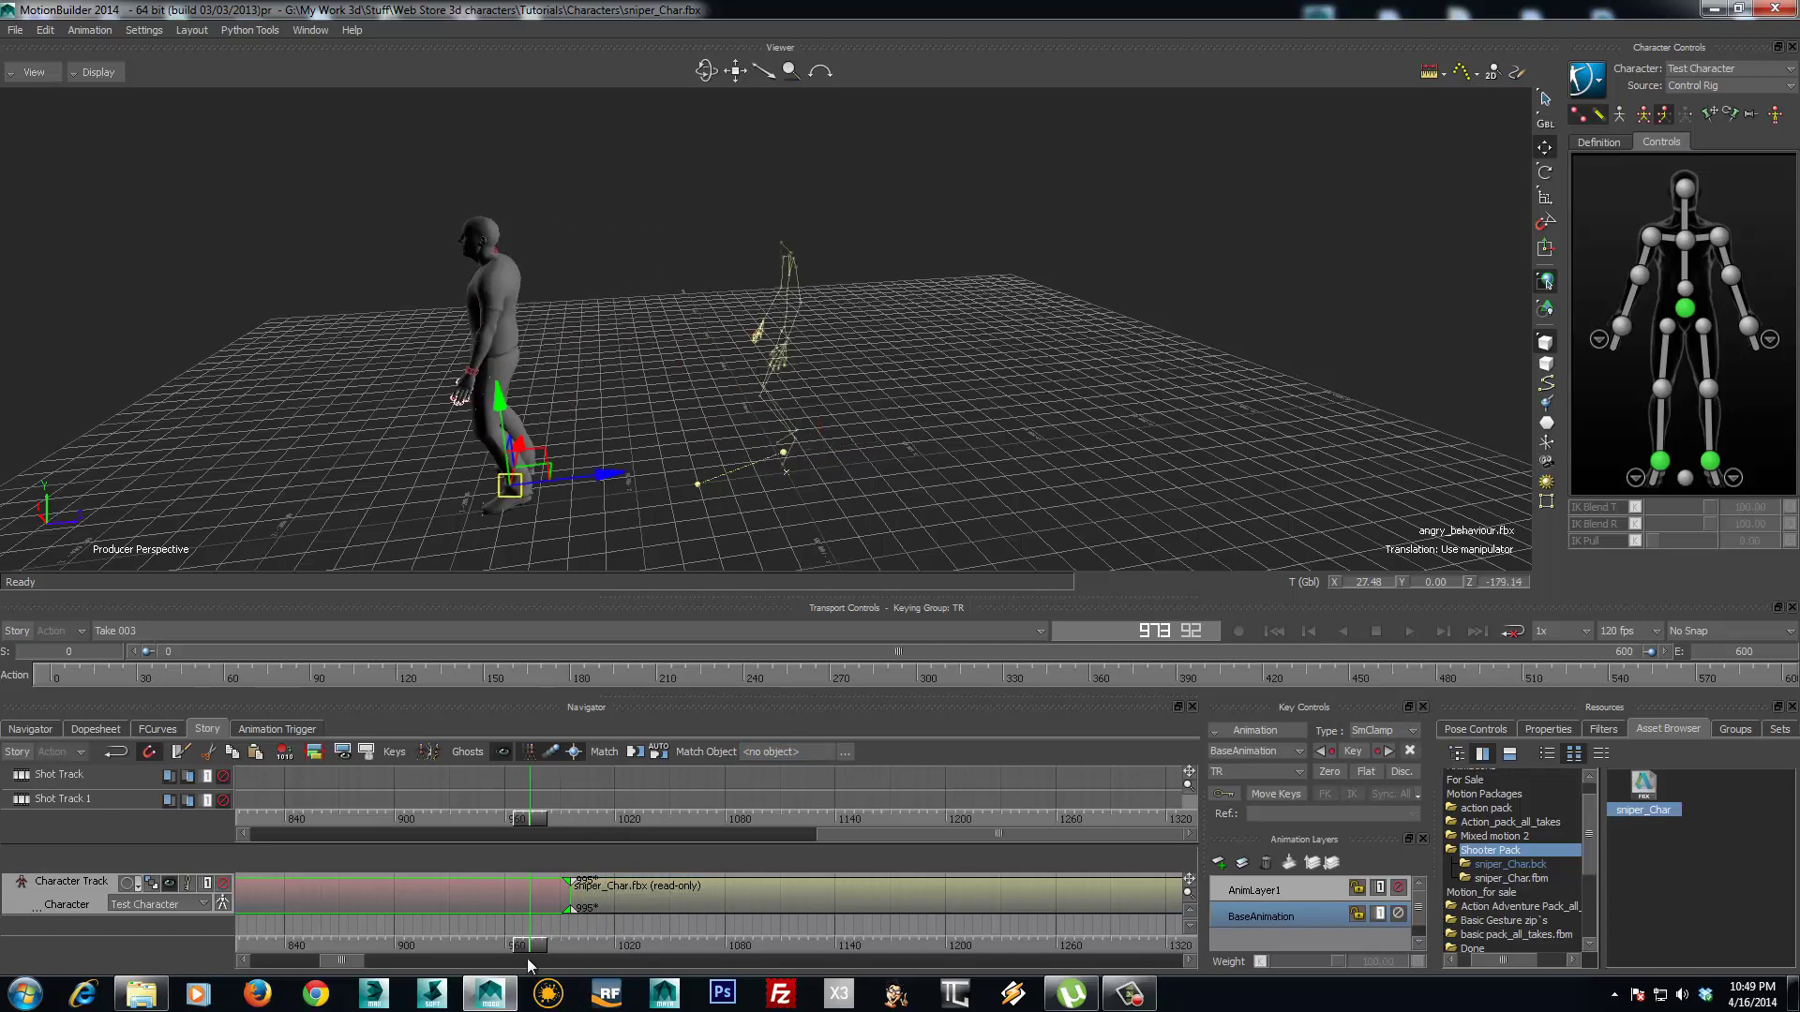
mouse_move(523, 952)
left_mouse_down()
mouse_move(613, 956)
mouse_move(514, 949)
left_mouse_up()
left_click_drag(699, 510, 727, 467, "ctrl+shift")
- Match the sniper_Char clip to the relocated angry_behaviour clip at the start of the selected clip and scrub the transition
left_click_drag(518, 949, 603, 948)
left_click(643, 752)
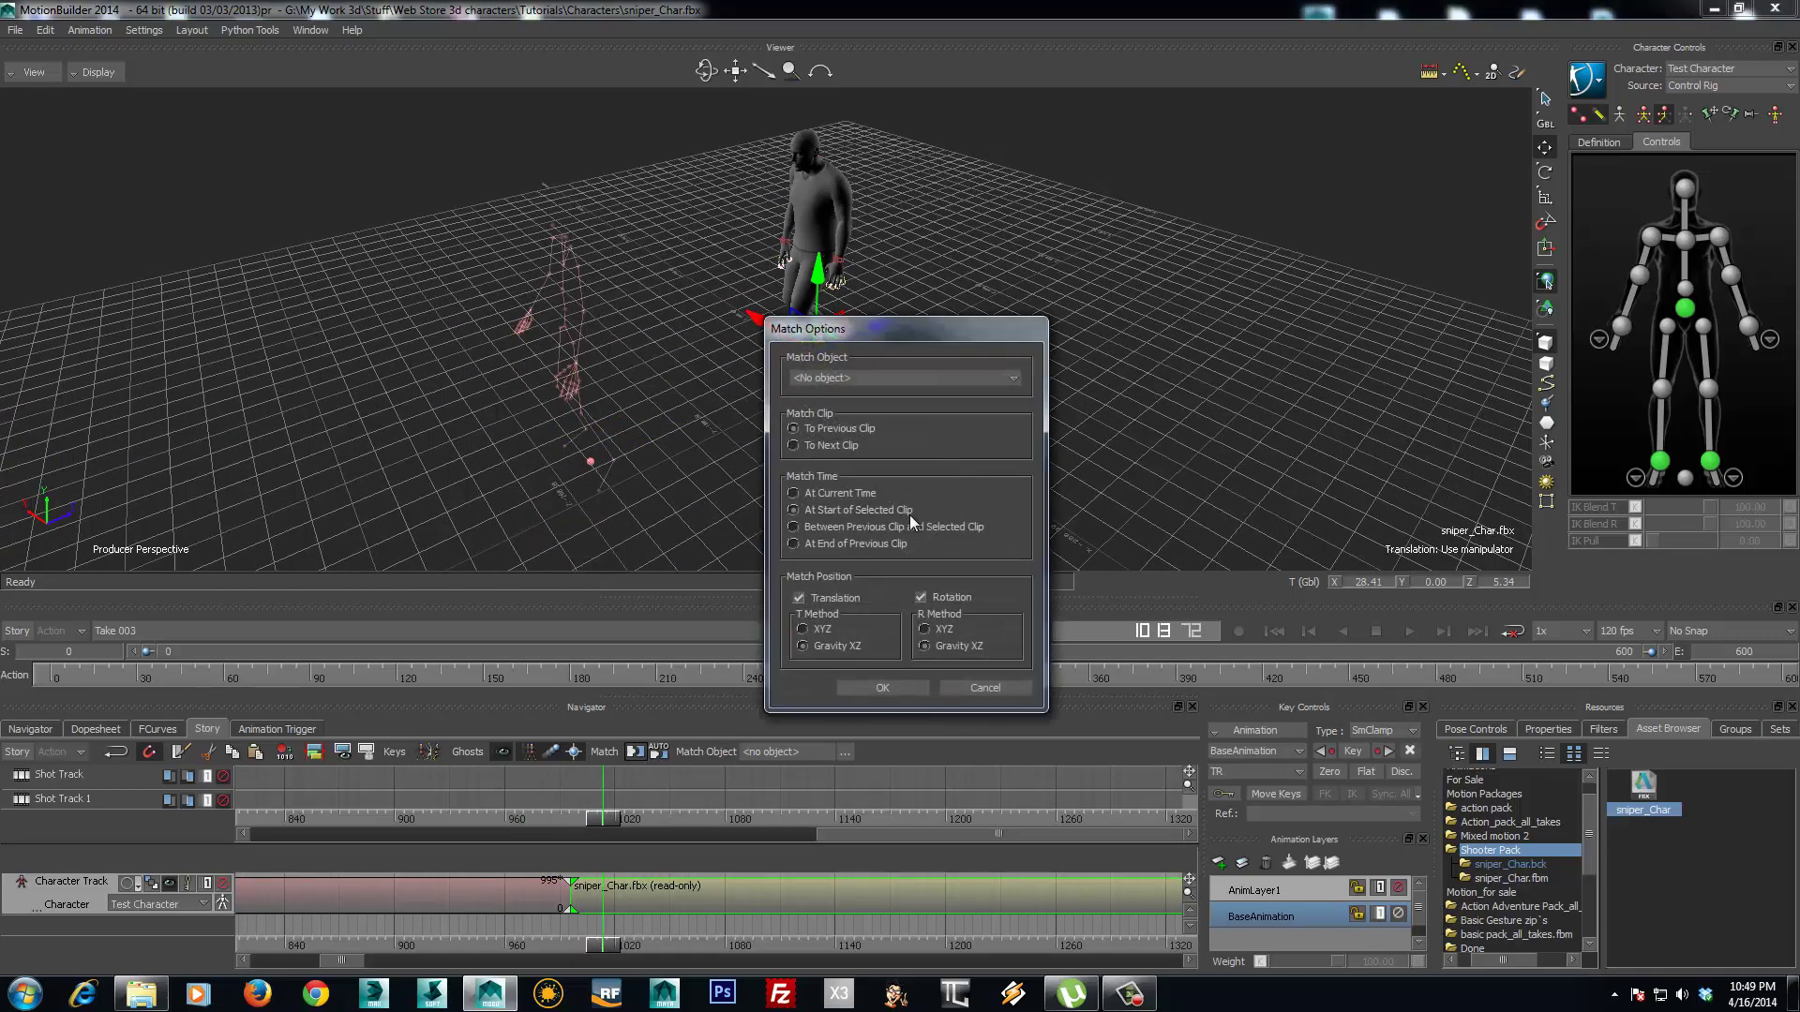
left_click(884, 688)
left_click_drag(715, 516, 762, 489, "ctrl+shift")
left_click_drag(604, 956, 547, 940)
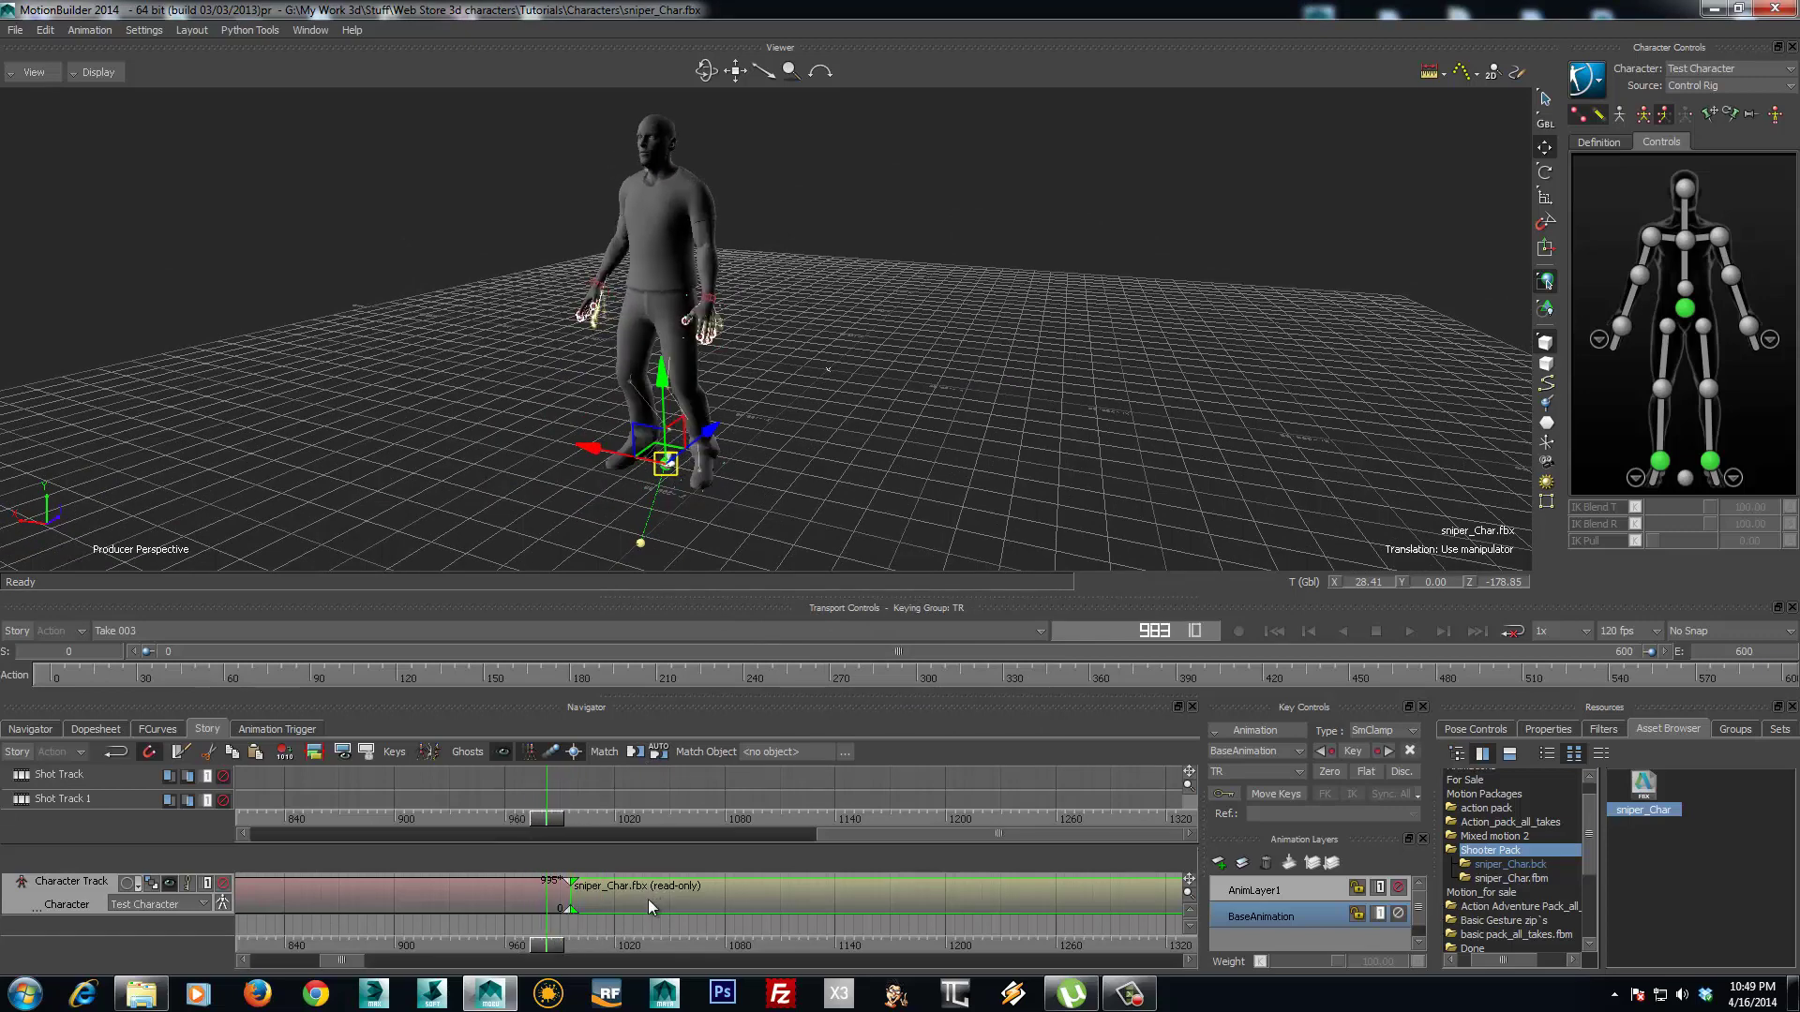
- Shift the sniper_Char clip to start at frame 983, overlapping the angry_behaviour clip, and scrub through the blended motion
left_click_drag(647, 898, 625, 894)
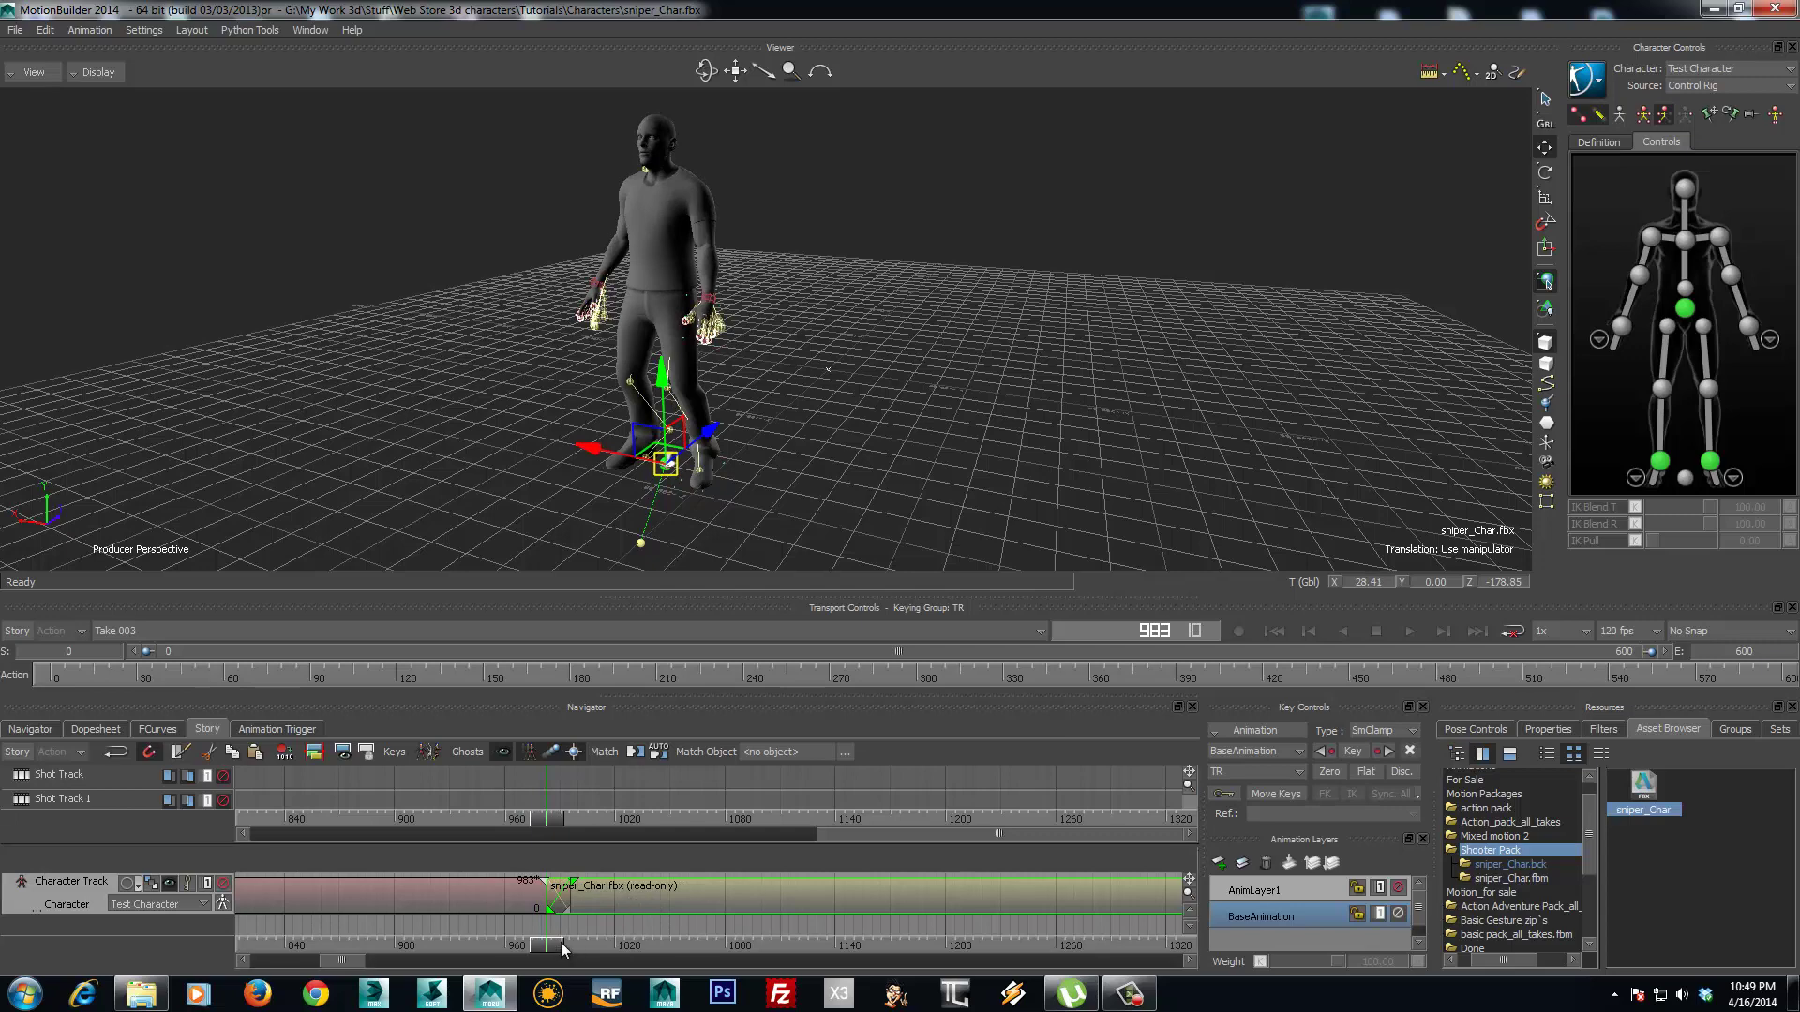
left_click_drag(550, 947, 1017, 922)
left_click_drag(349, 965, 374, 964)
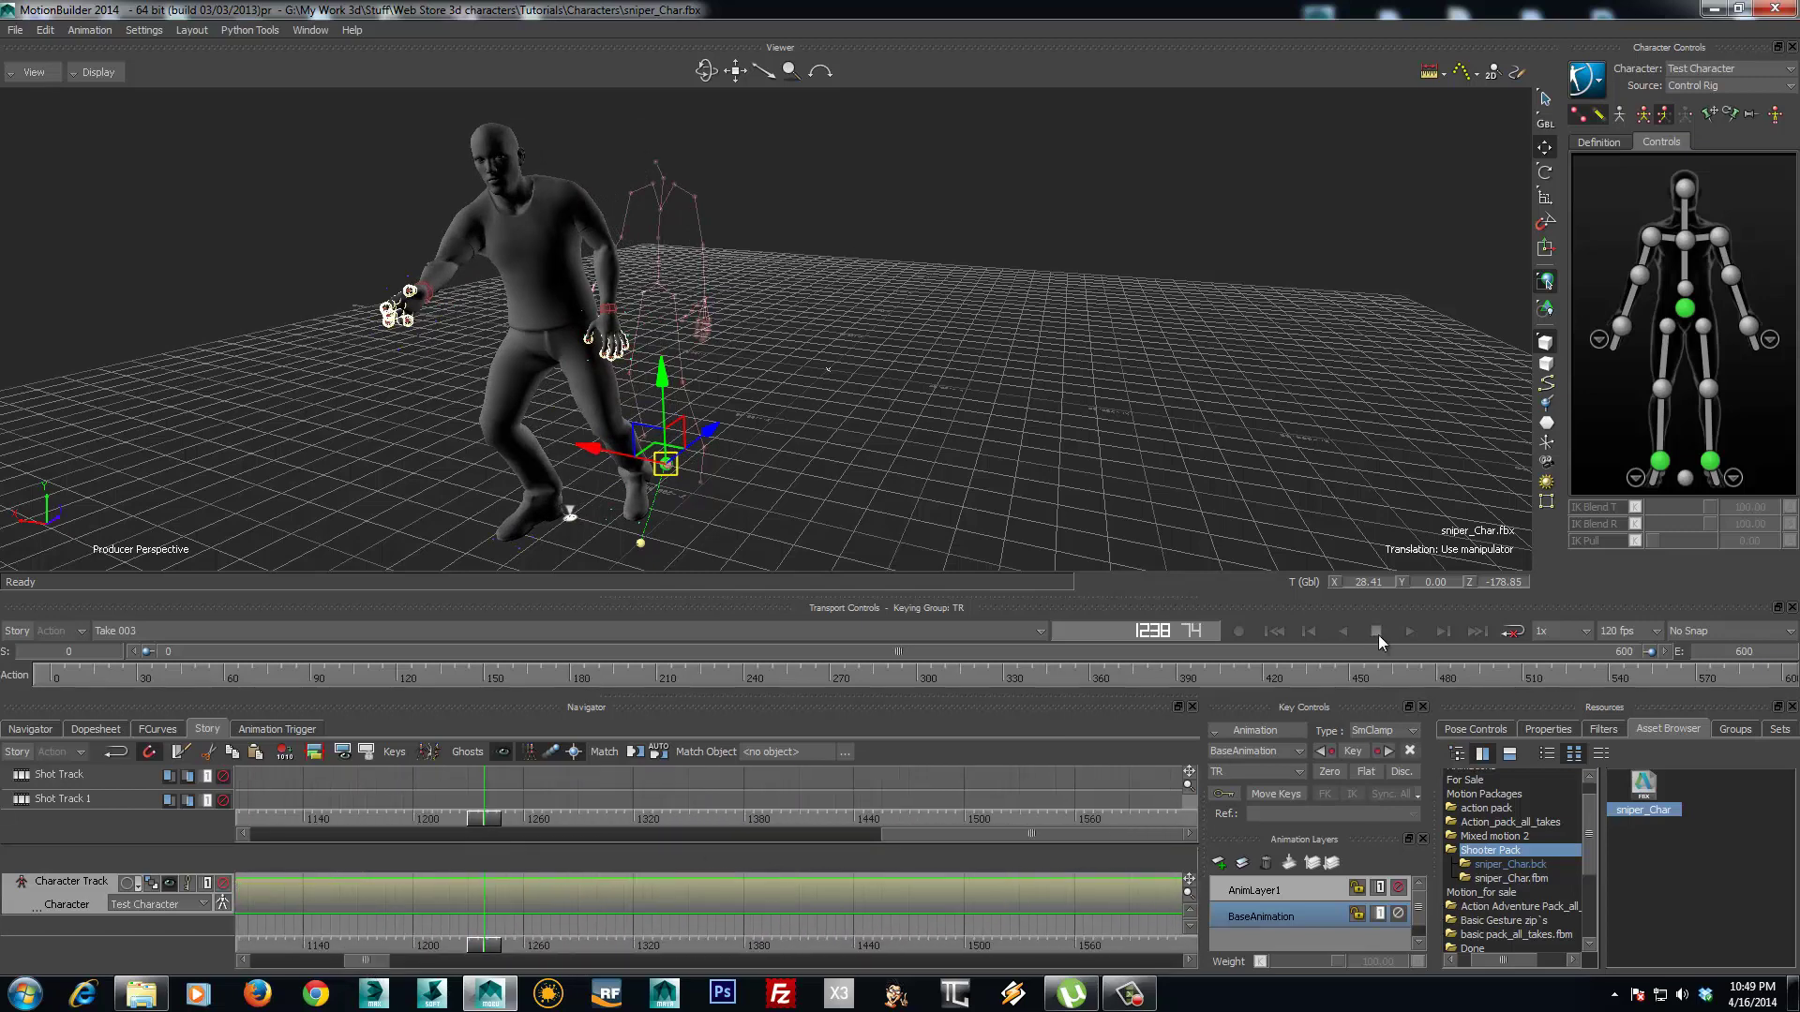
- Play back the blended motion and examine the character from the front
left_click(1403, 633)
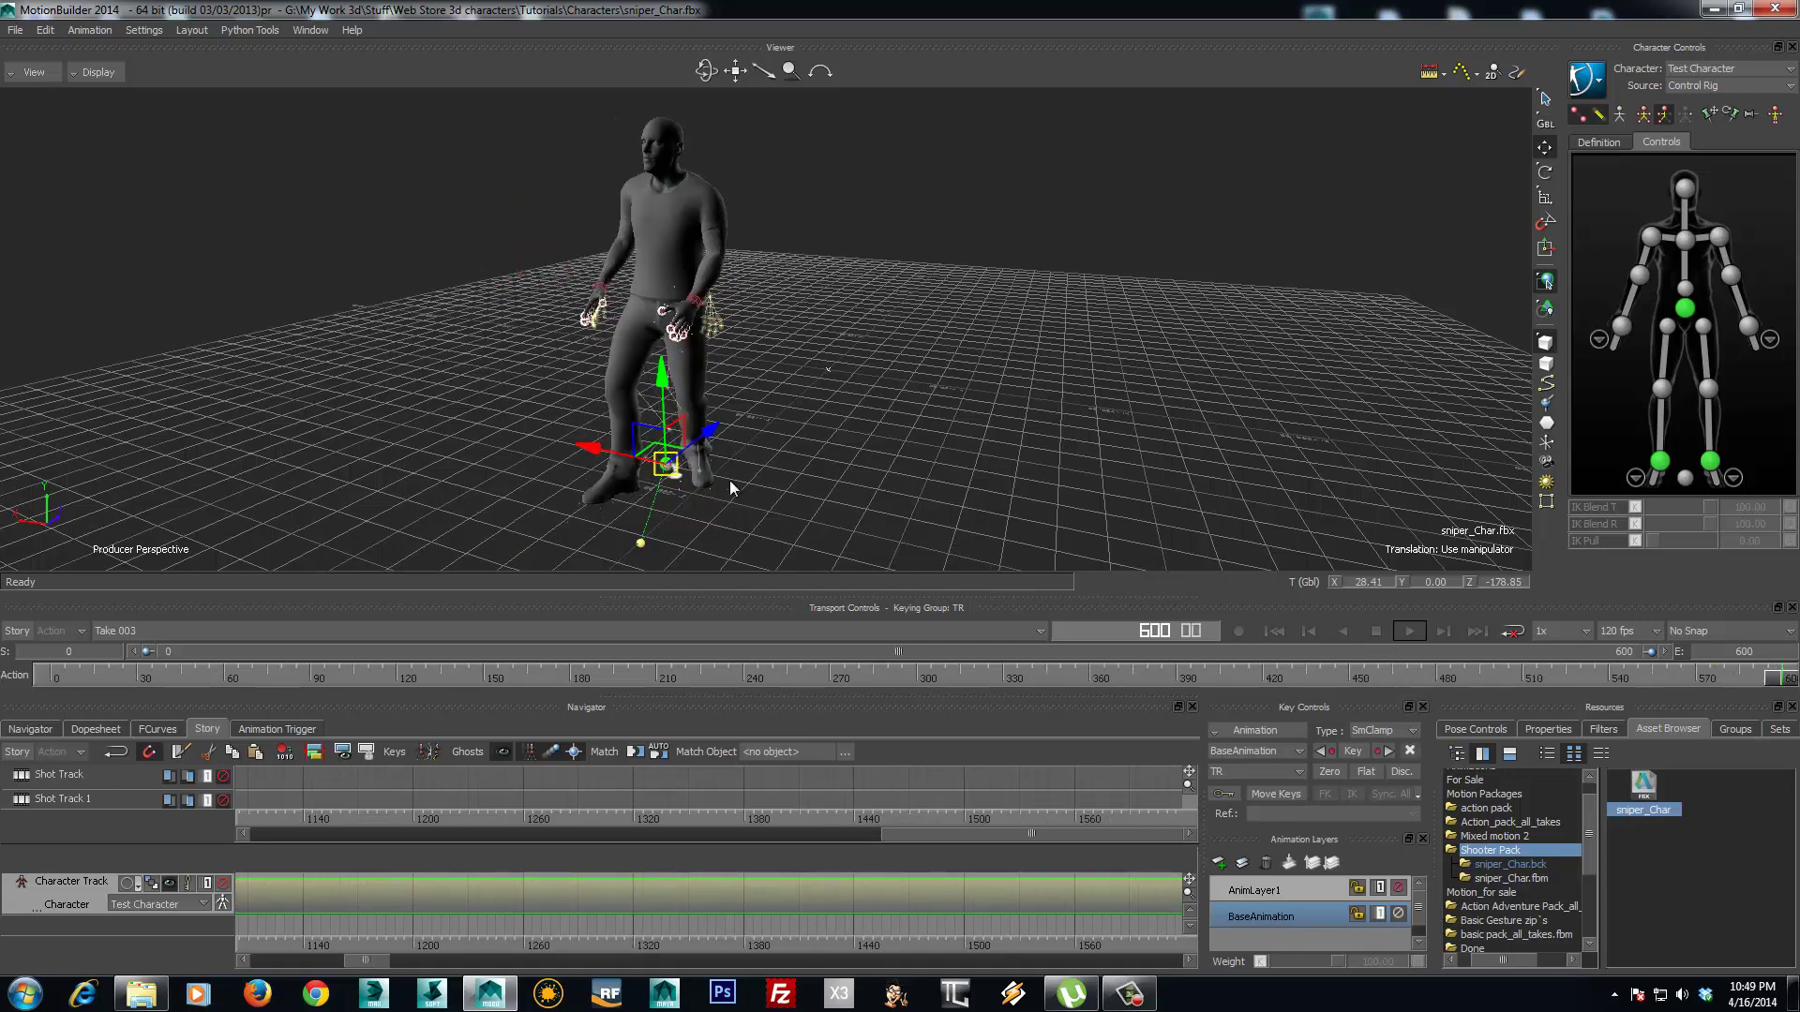
left_click_drag(684, 481, 812, 458, "ctrl+shift")
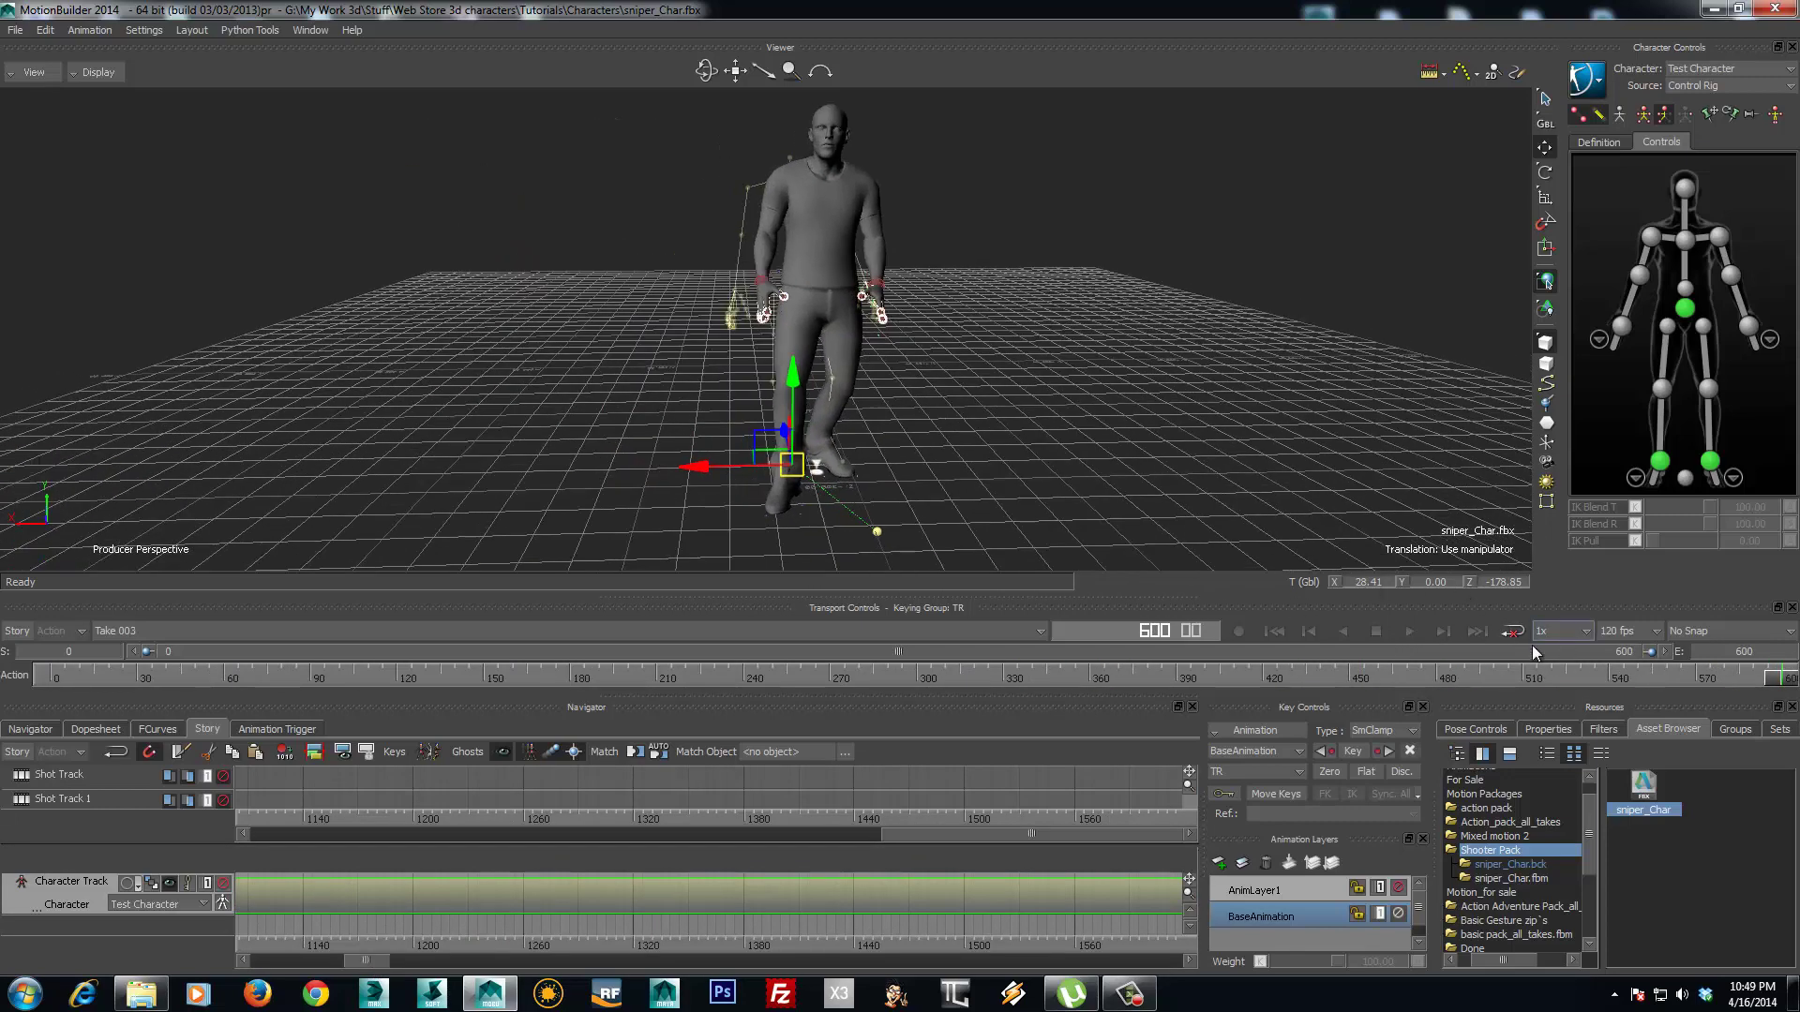
left_click(1408, 634)
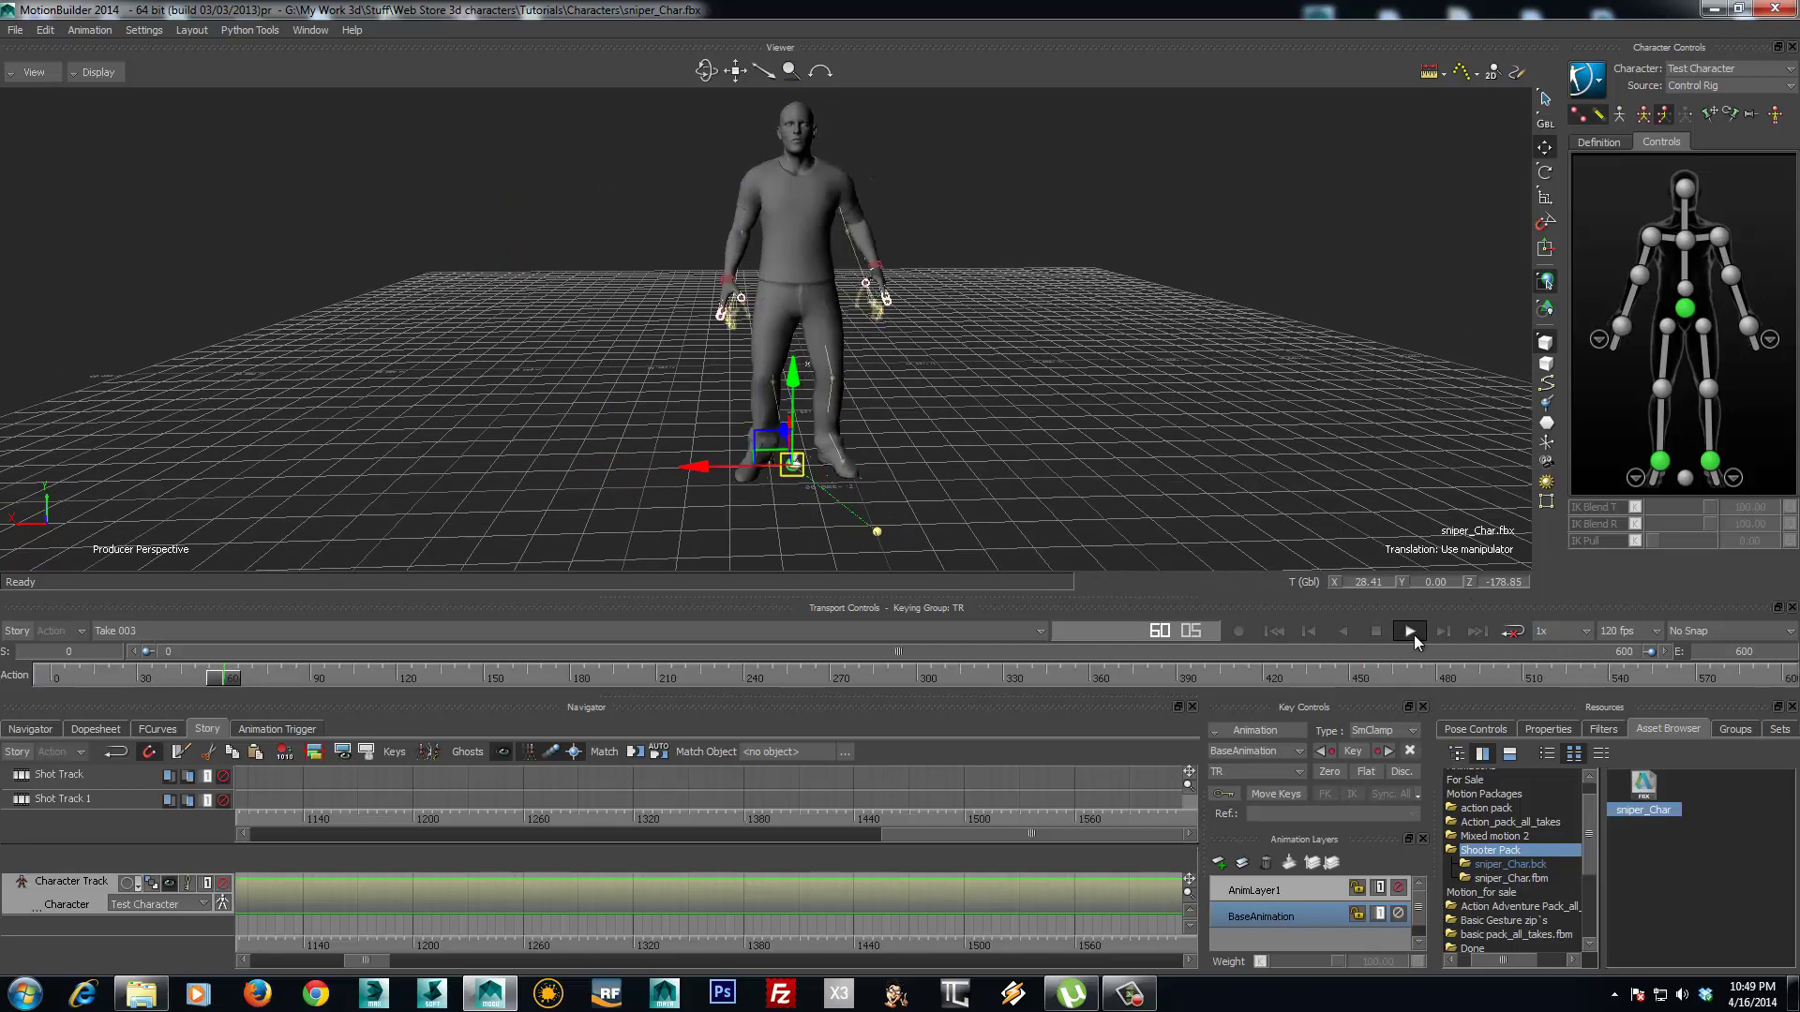
- Frame the timeline range to the sniper_Char clip's start and end, scrub through it and return to the first frame
right_click(475, 900)
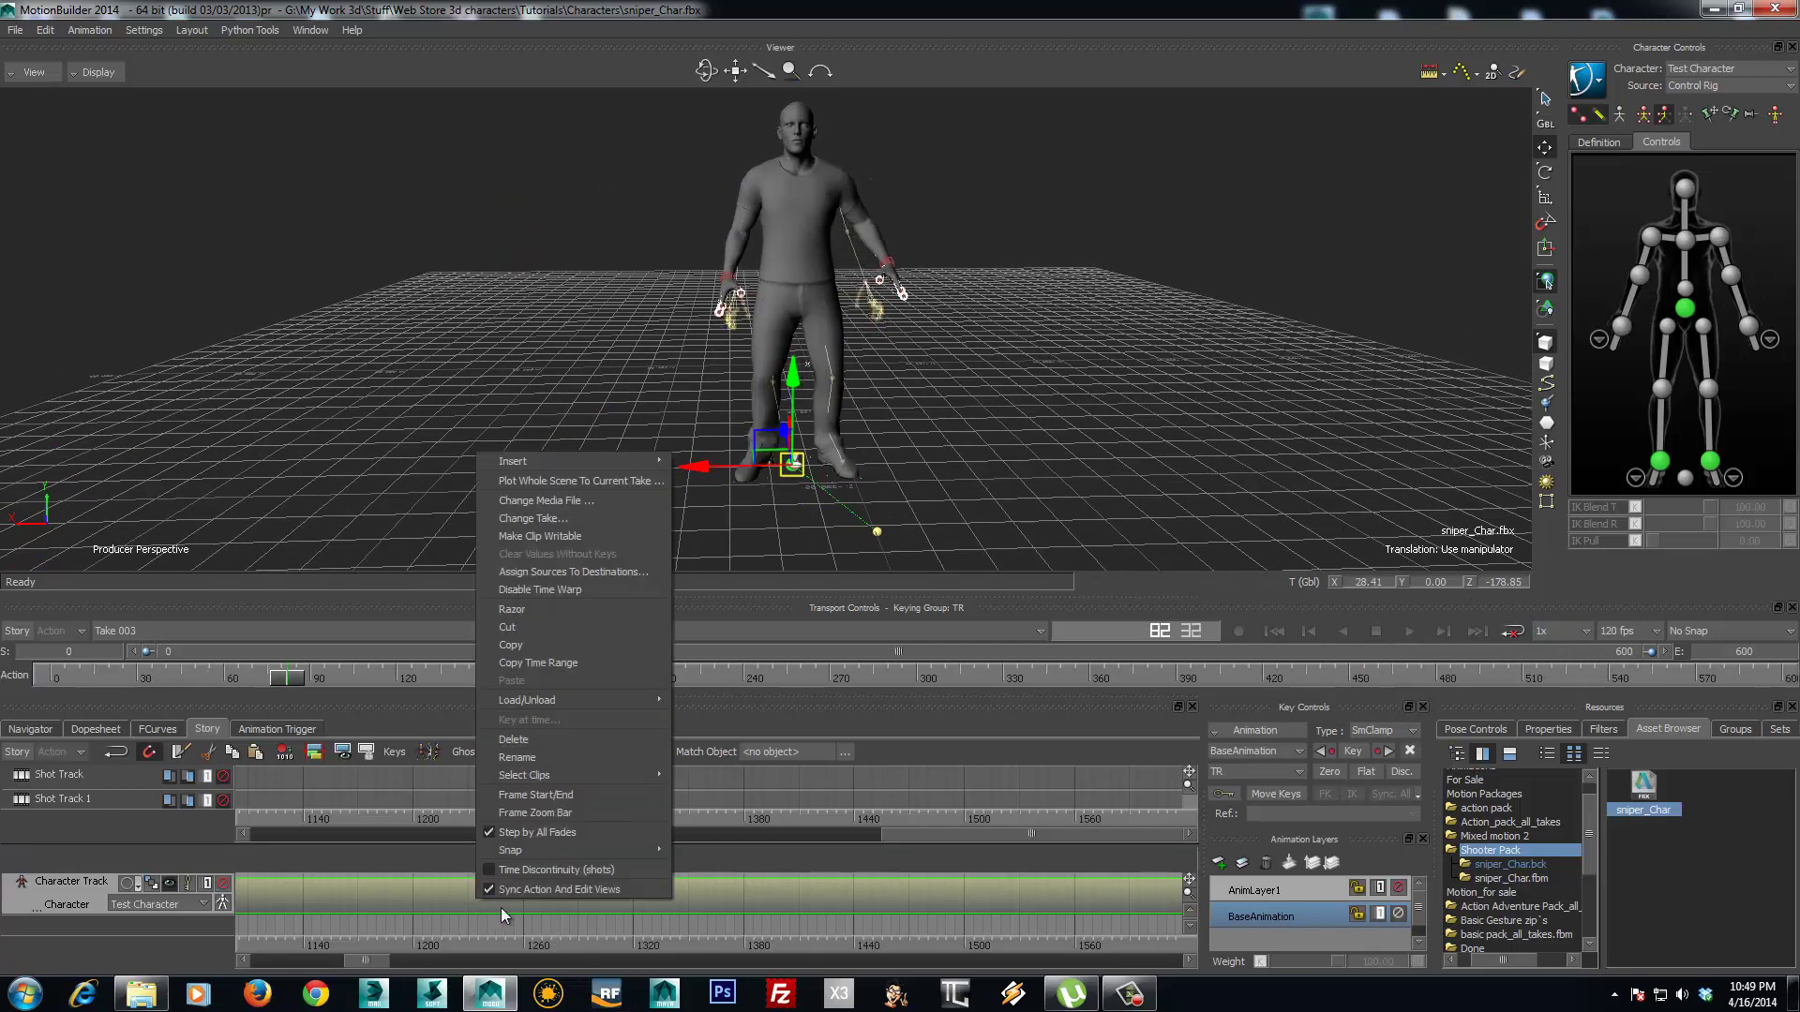
left_click(430, 960)
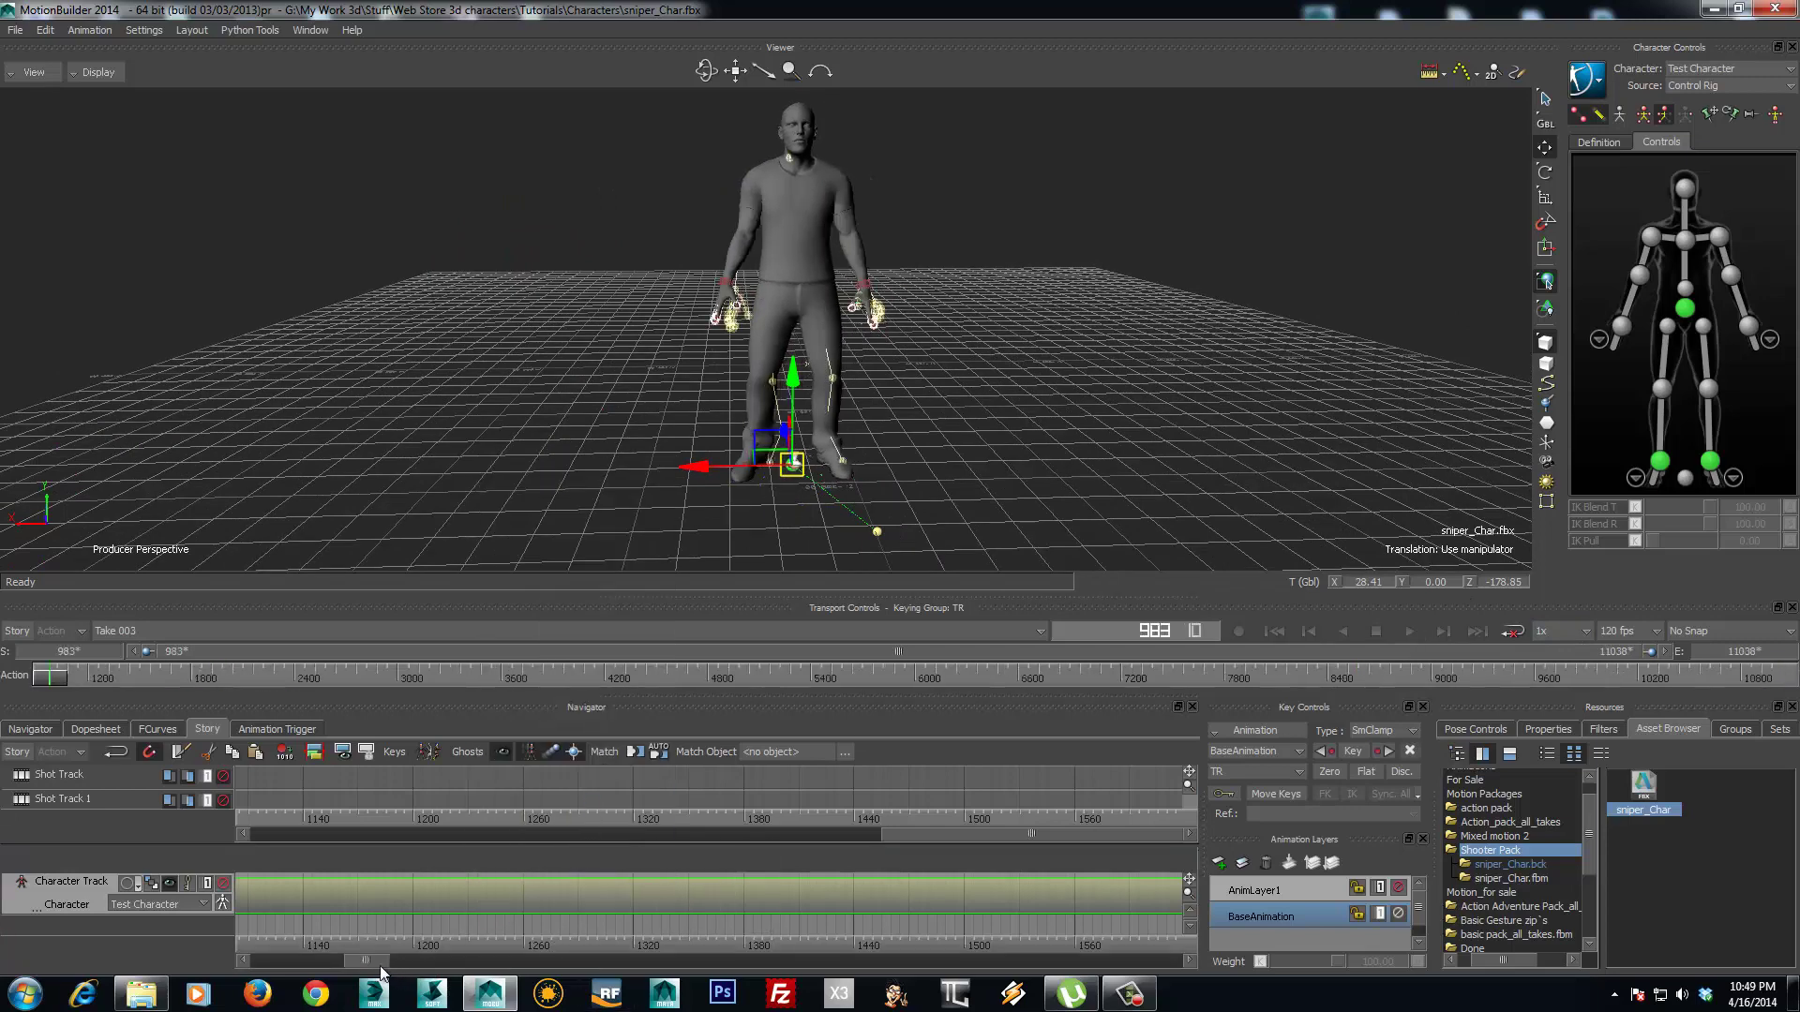
left_click_drag(53, 680, 1048, 629)
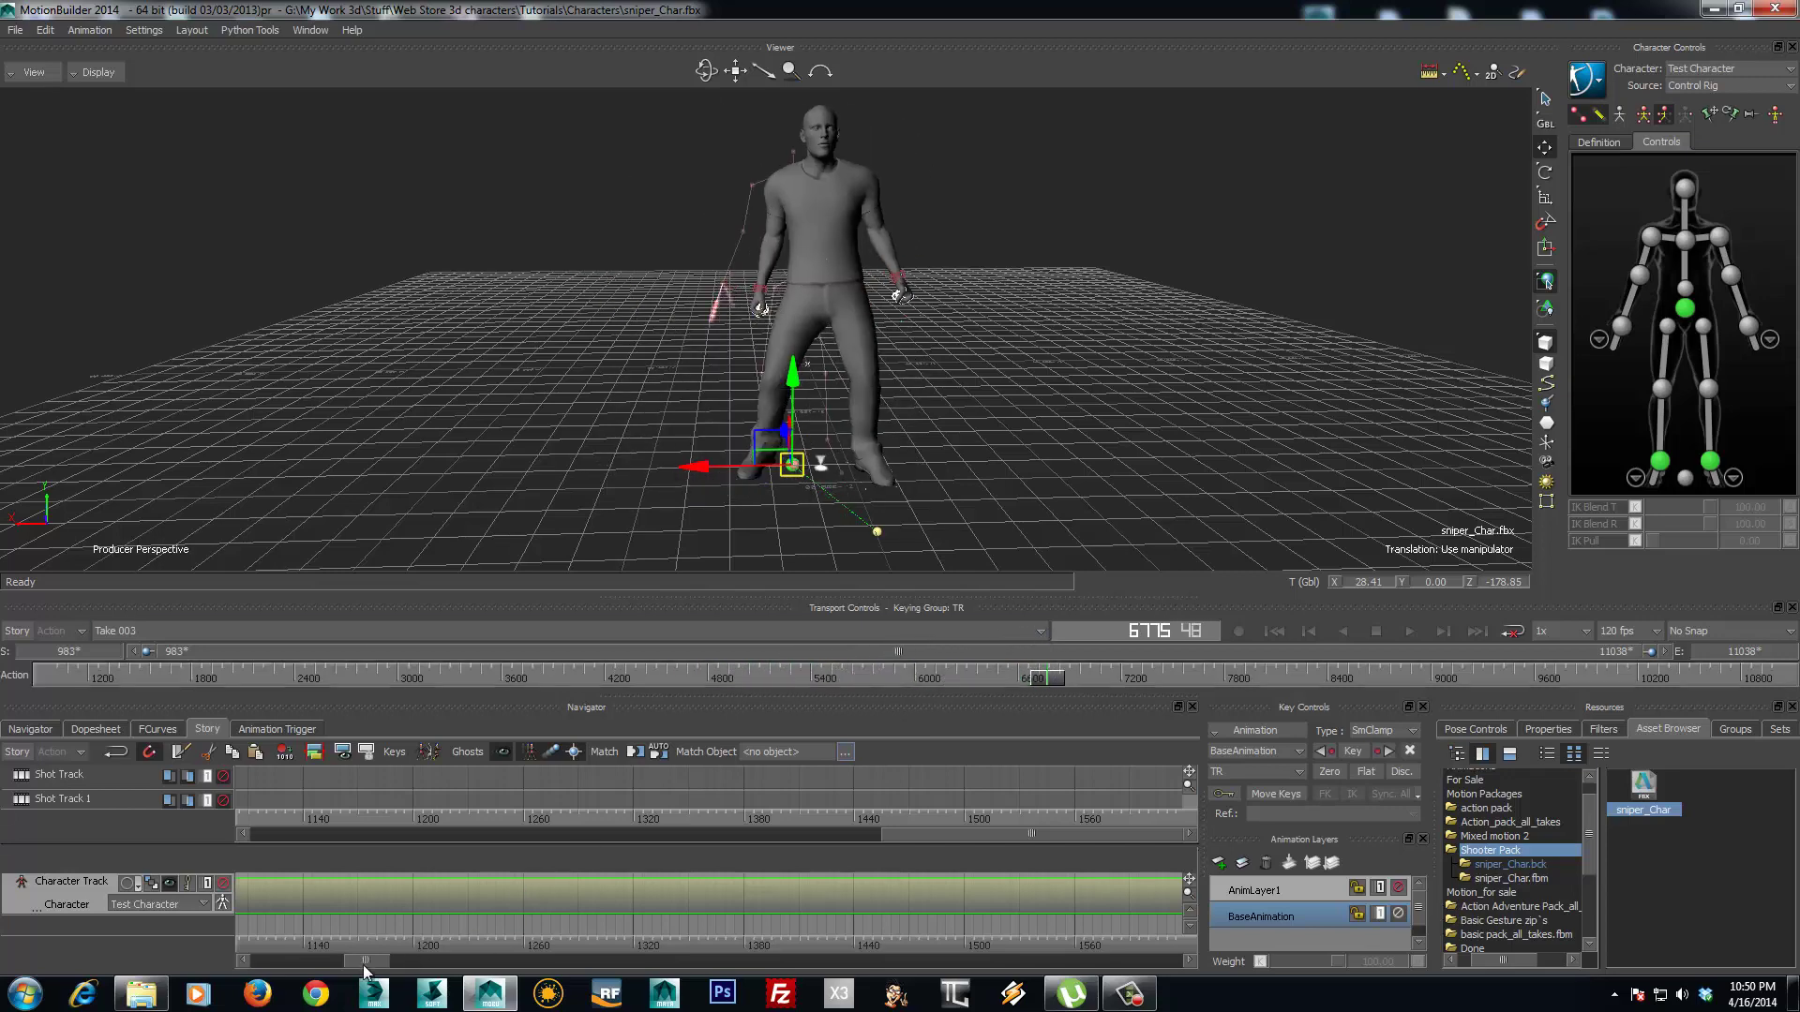
left_click_drag(365, 970, 258, 975)
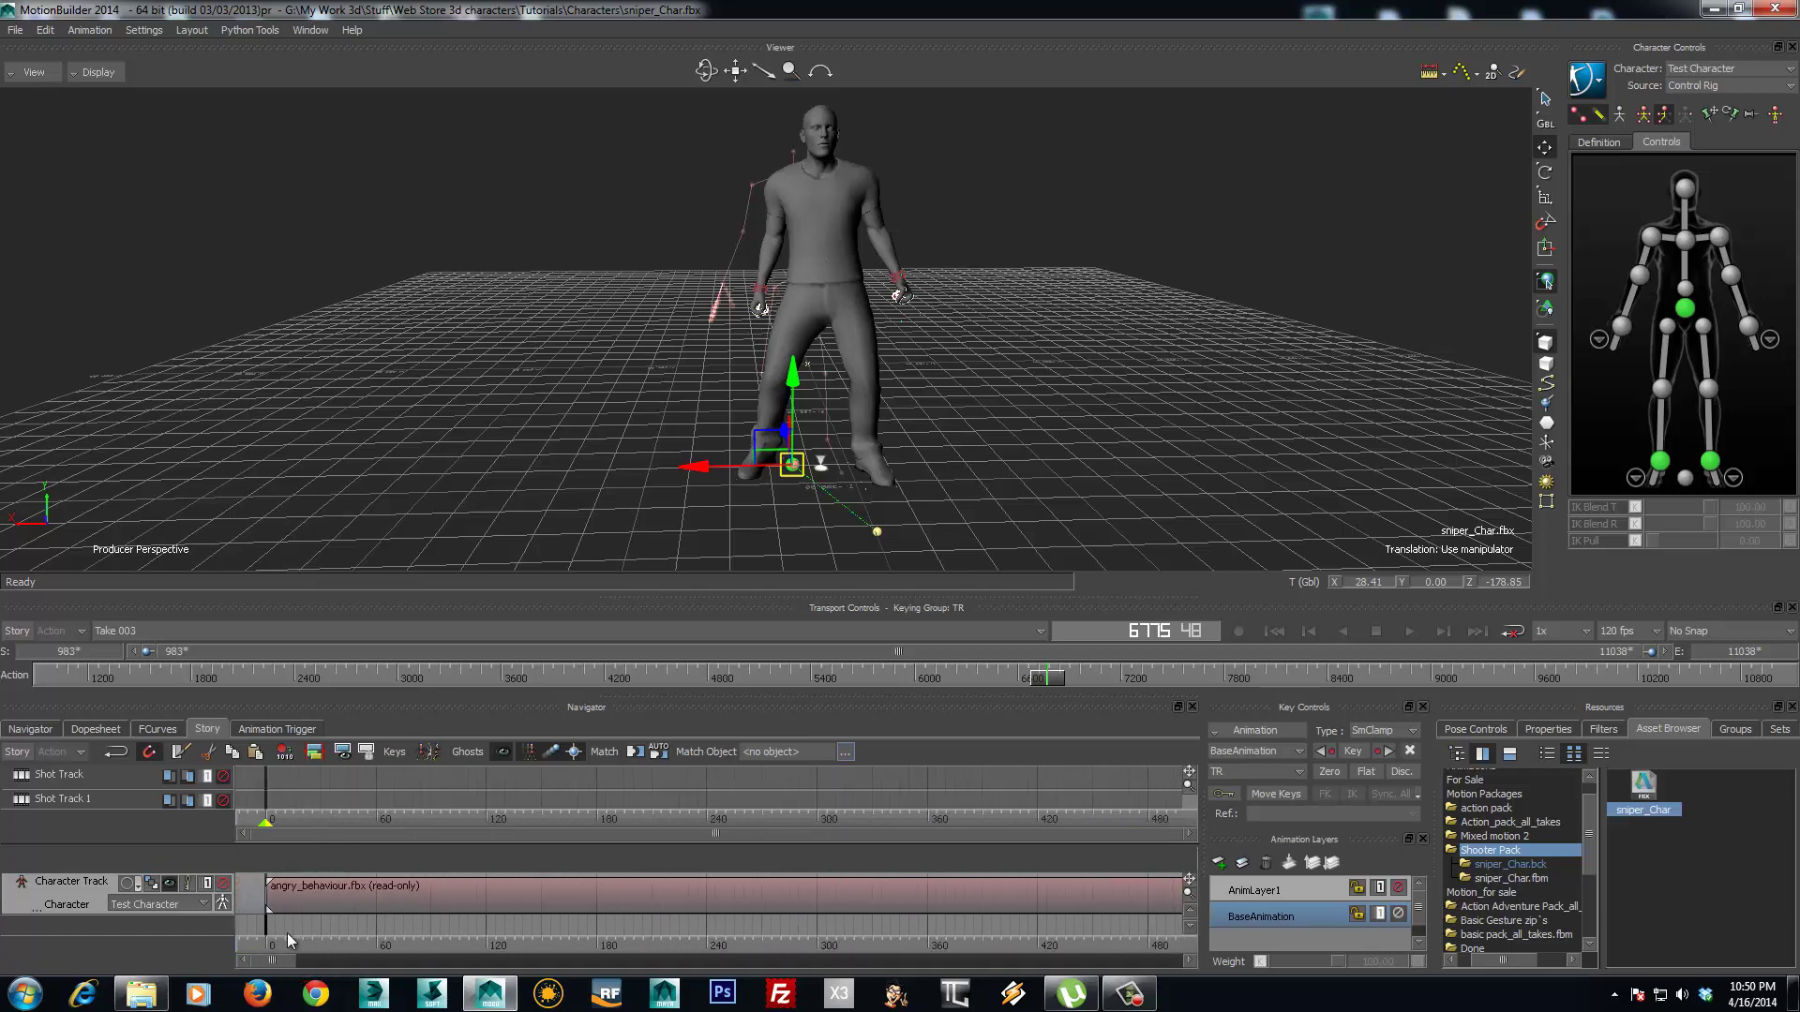
left_click(287, 932)
left_click(1277, 633)
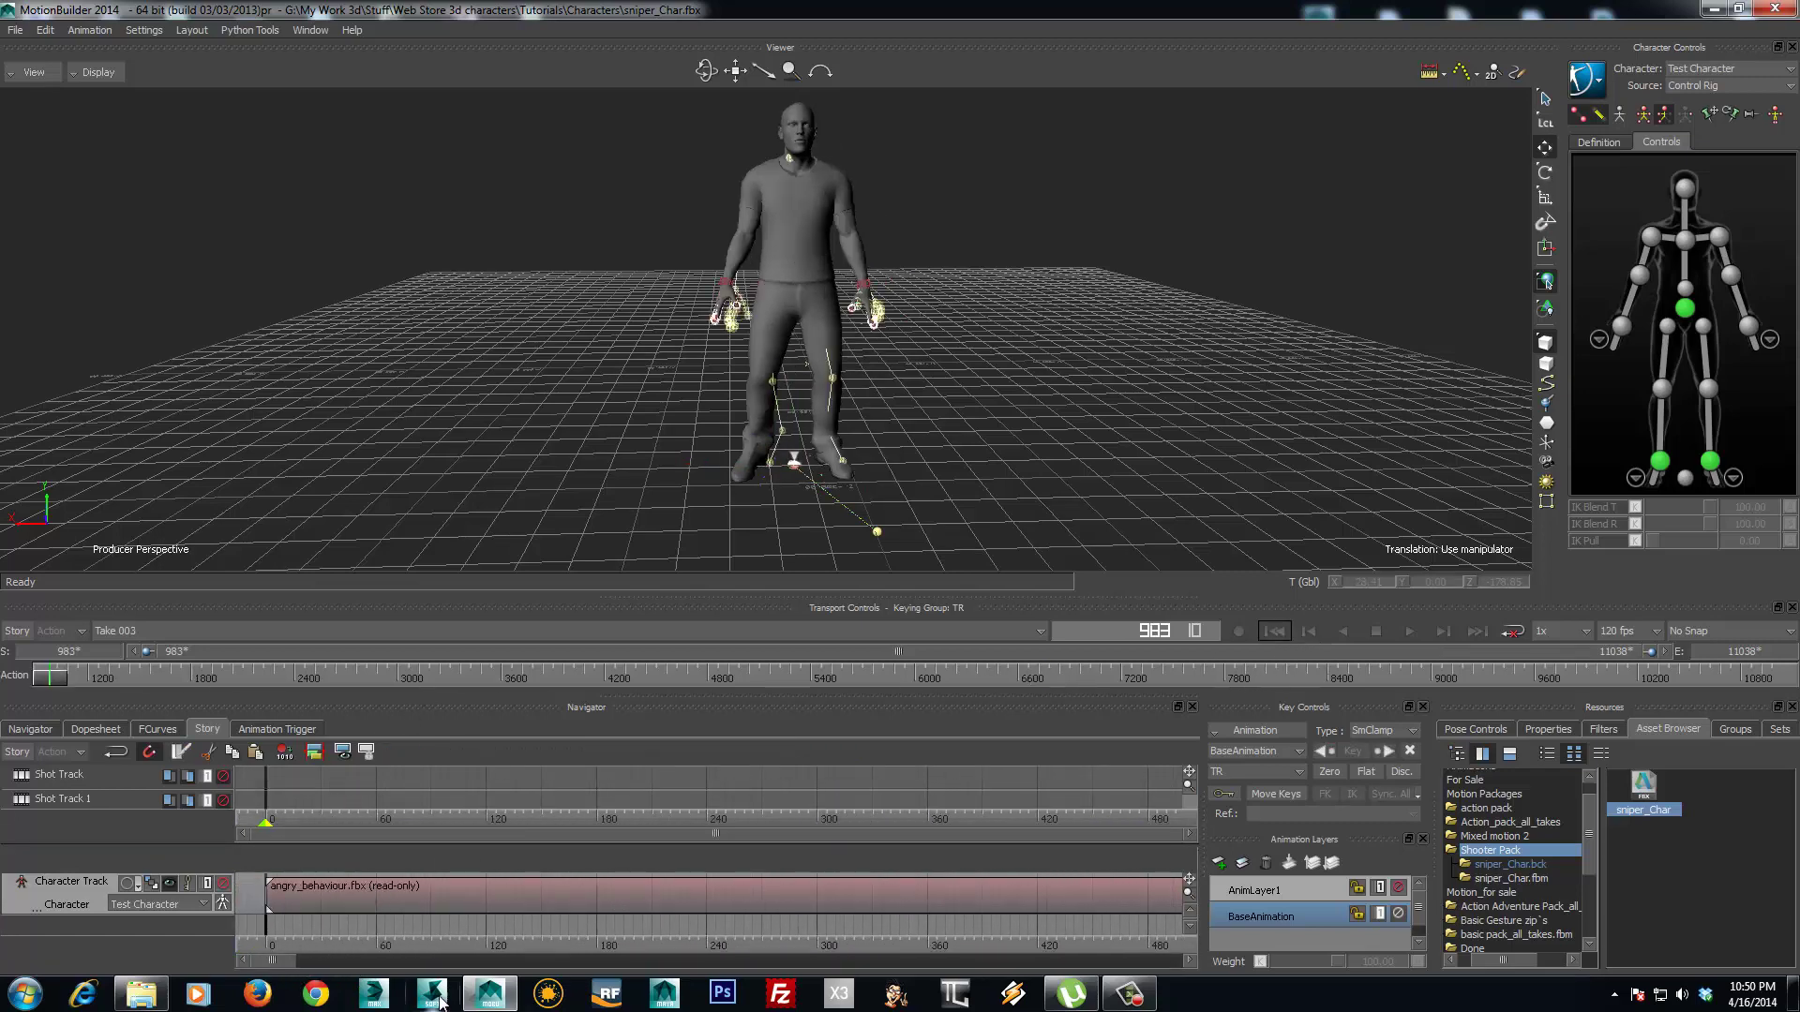
- Select the angry_behaviour and sniper_Char clips together and frame the timeline to their combined start and end
left_click_drag(285, 960, 339, 965)
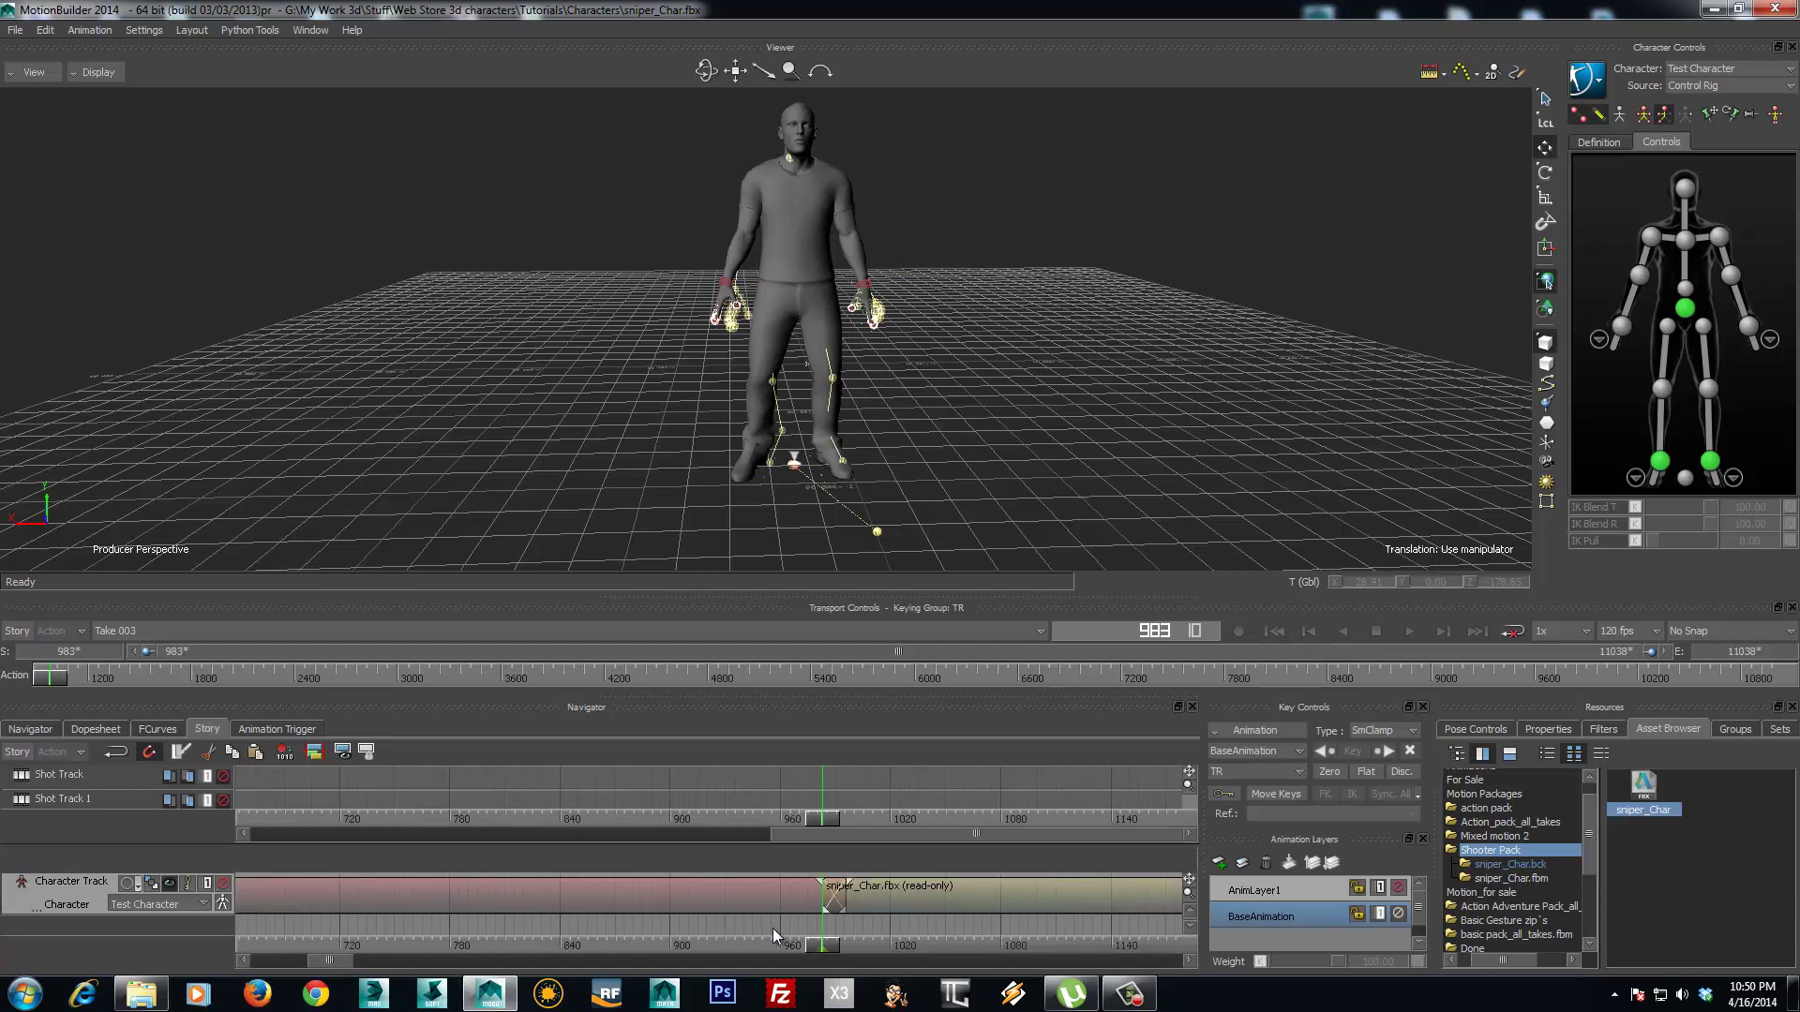
left_click(783, 903)
left_click(869, 898)
left_click(836, 903)
right_click(881, 892)
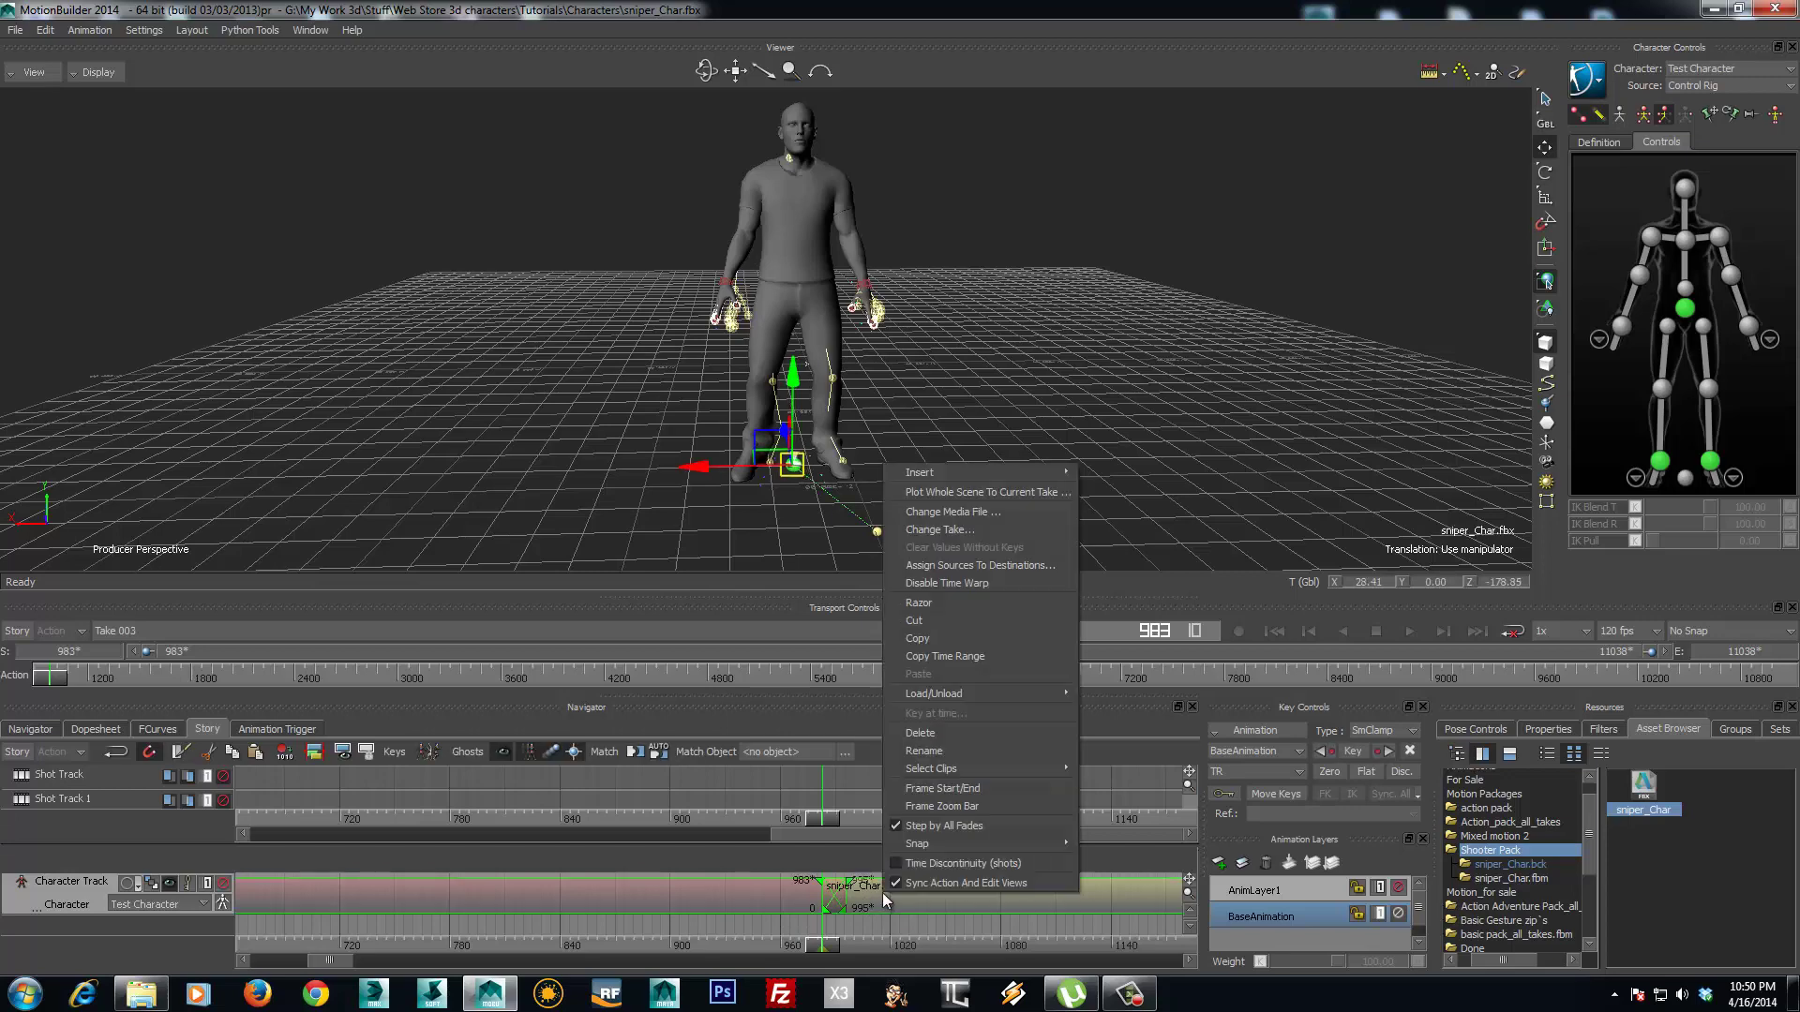
left_click(969, 795)
- Split the angry_behaviour clip at frame 748 with the Razor
left_click(827, 943)
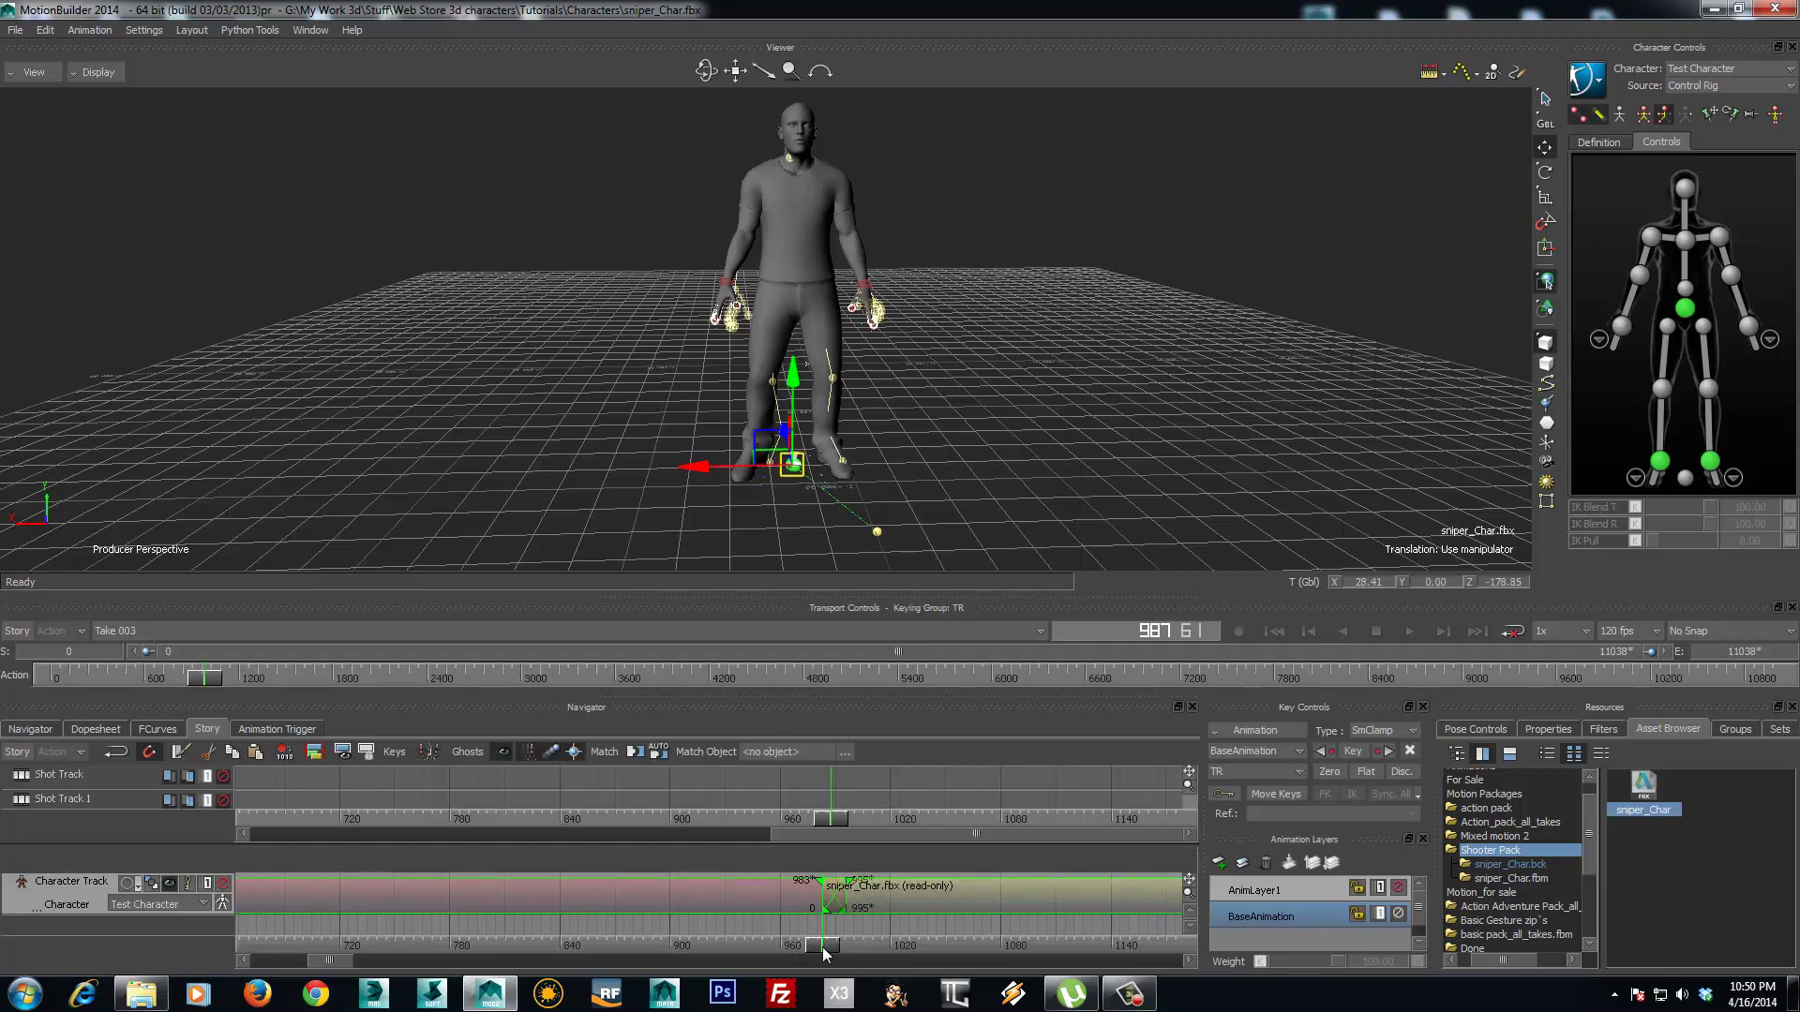
mouse_move(819, 947)
left_mouse_down()
mouse_move(347, 942)
mouse_move(391, 941)
left_mouse_up()
left_click(425, 891)
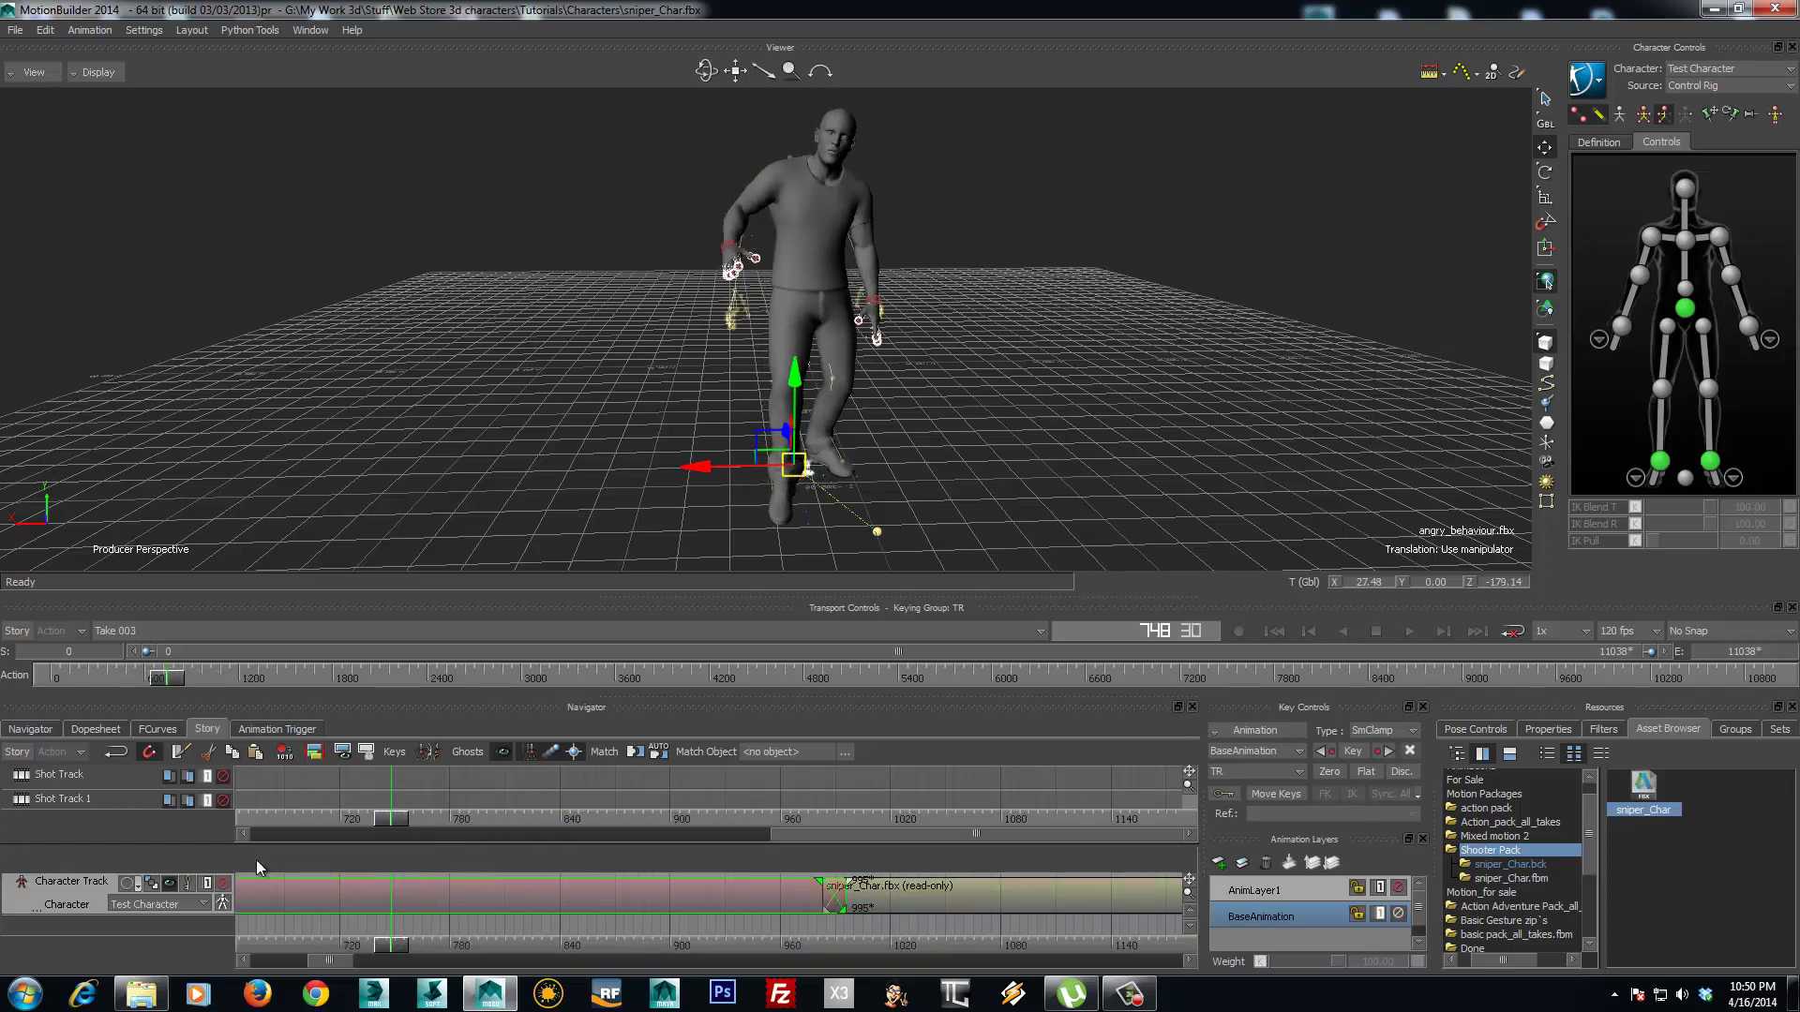
left_click(180, 756)
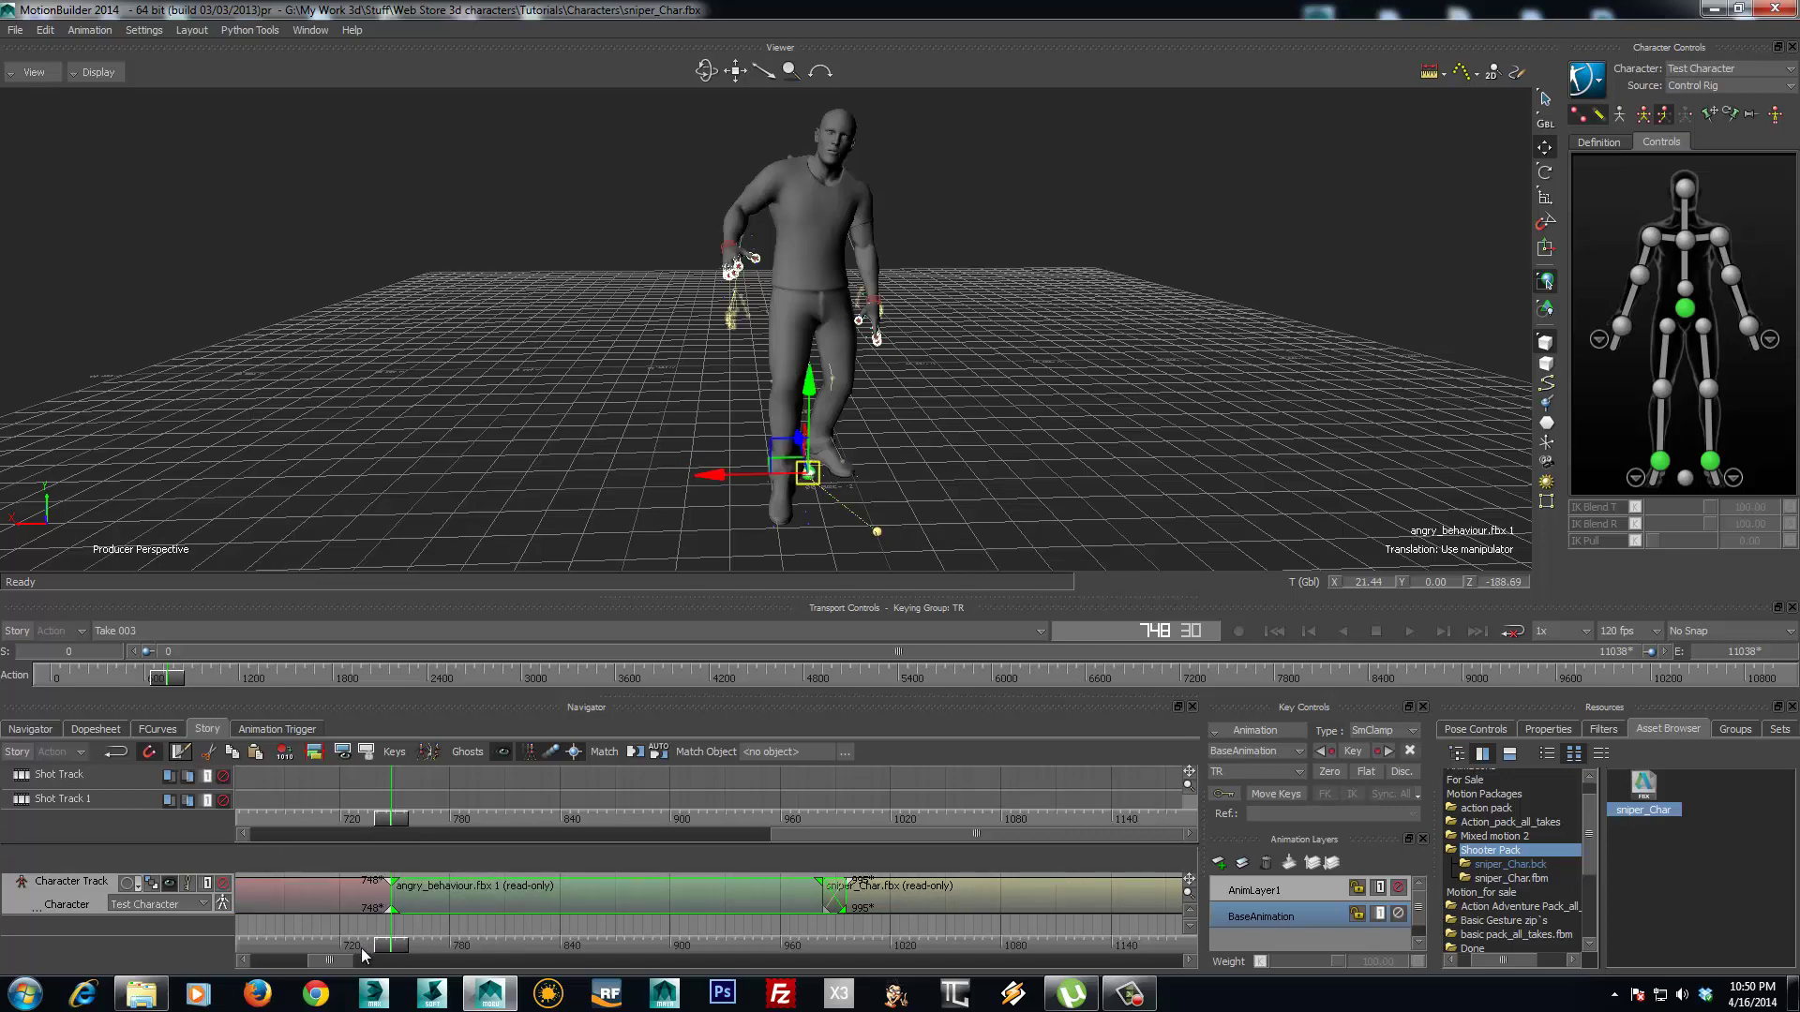
- Move the cut-off angry_behaviour piece along X to about 194 and delete that piece from the track
left_click_drag(391, 945, 519, 958)
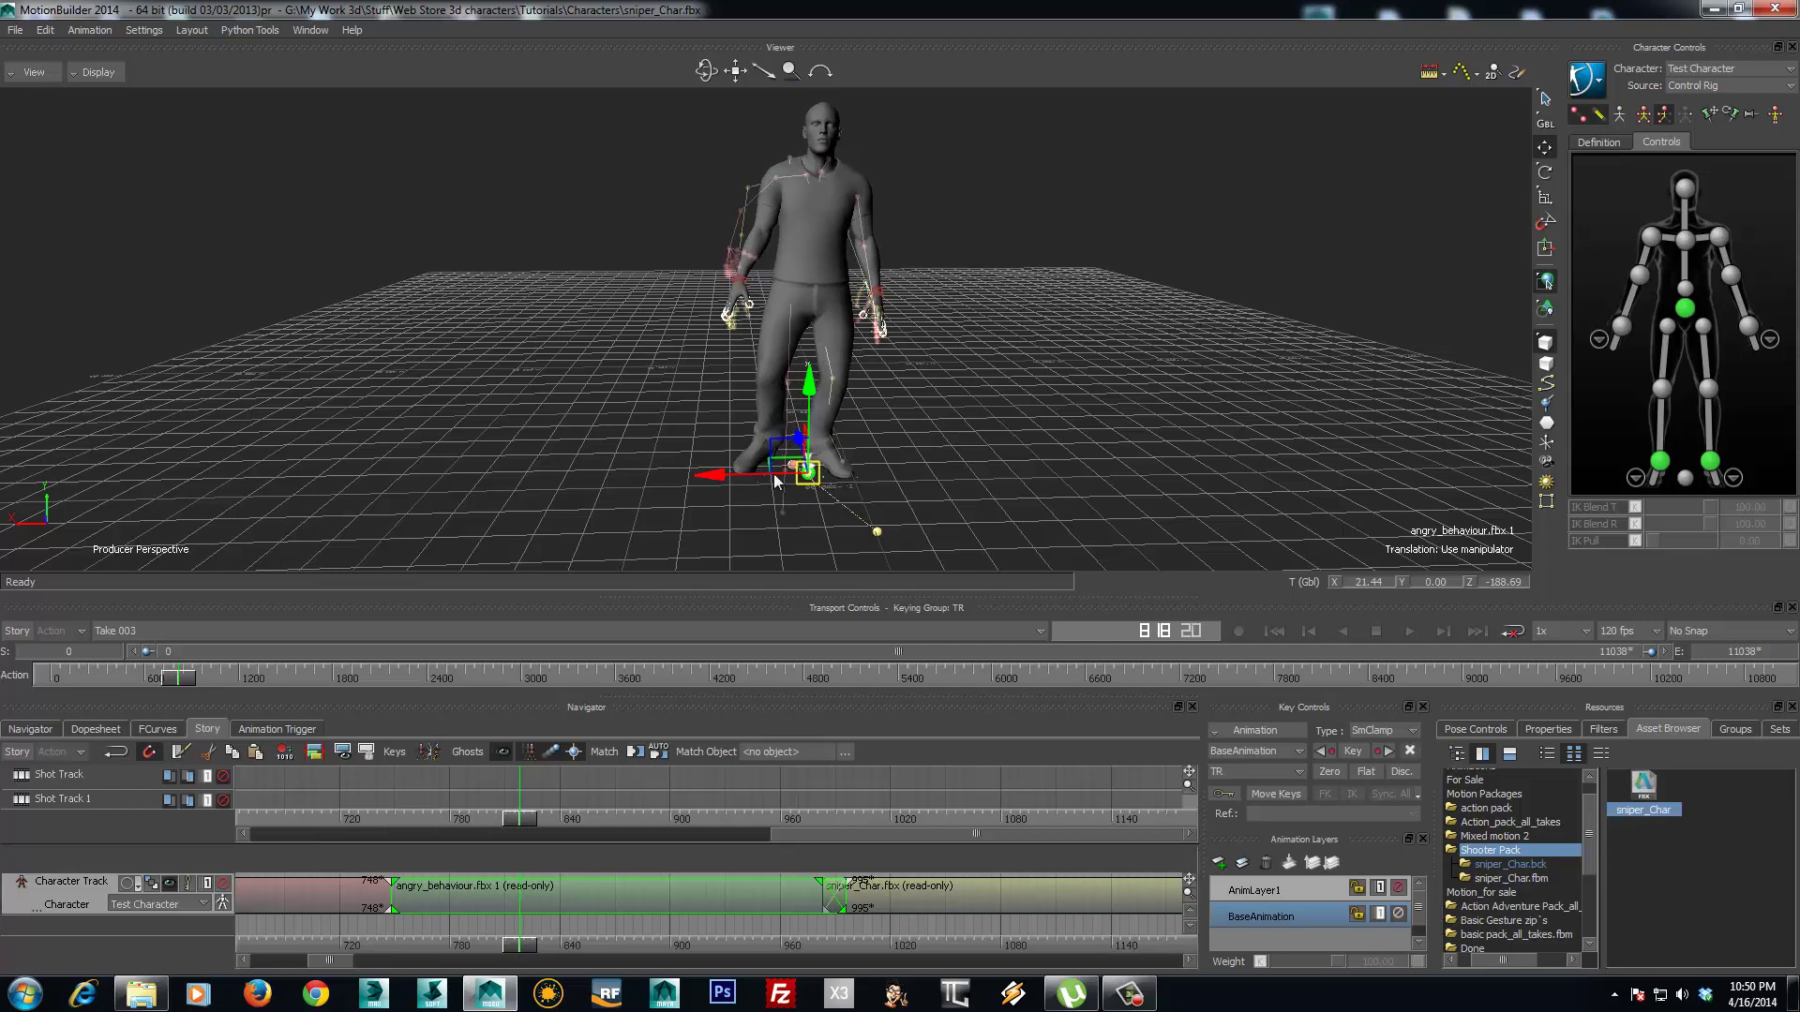
left_click_drag(723, 481, 368, 484)
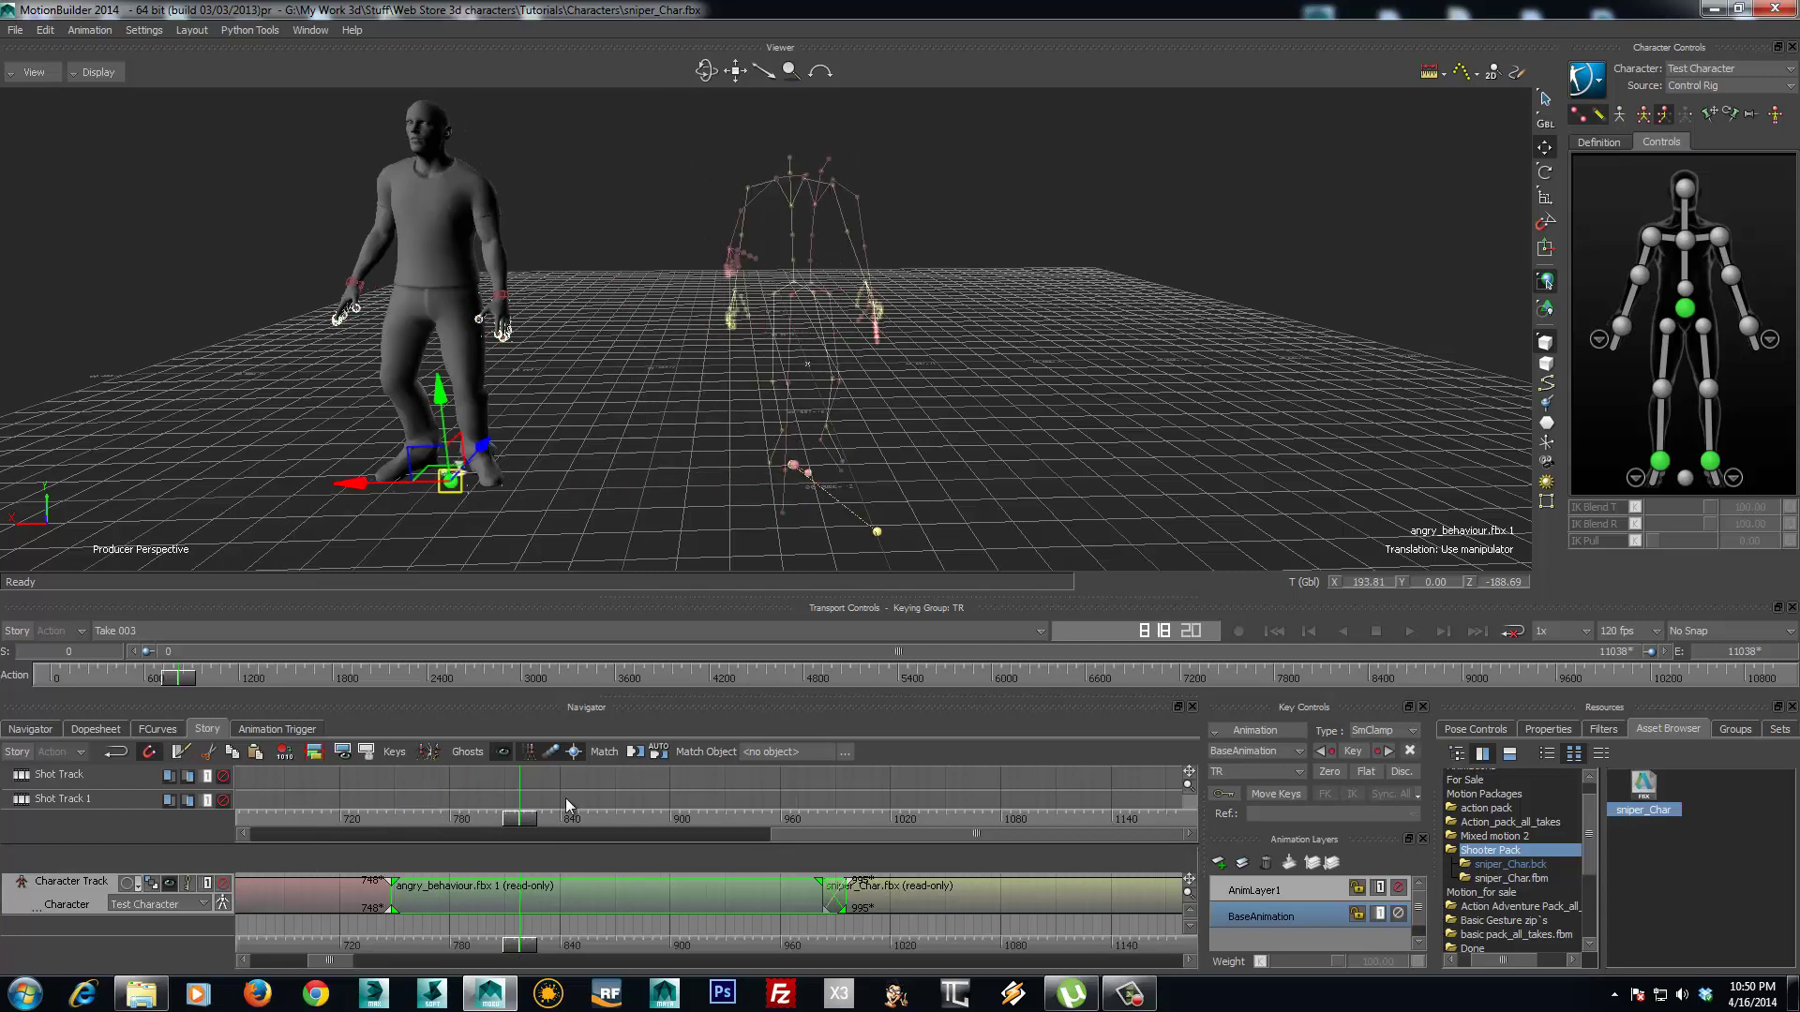
key("Delete")
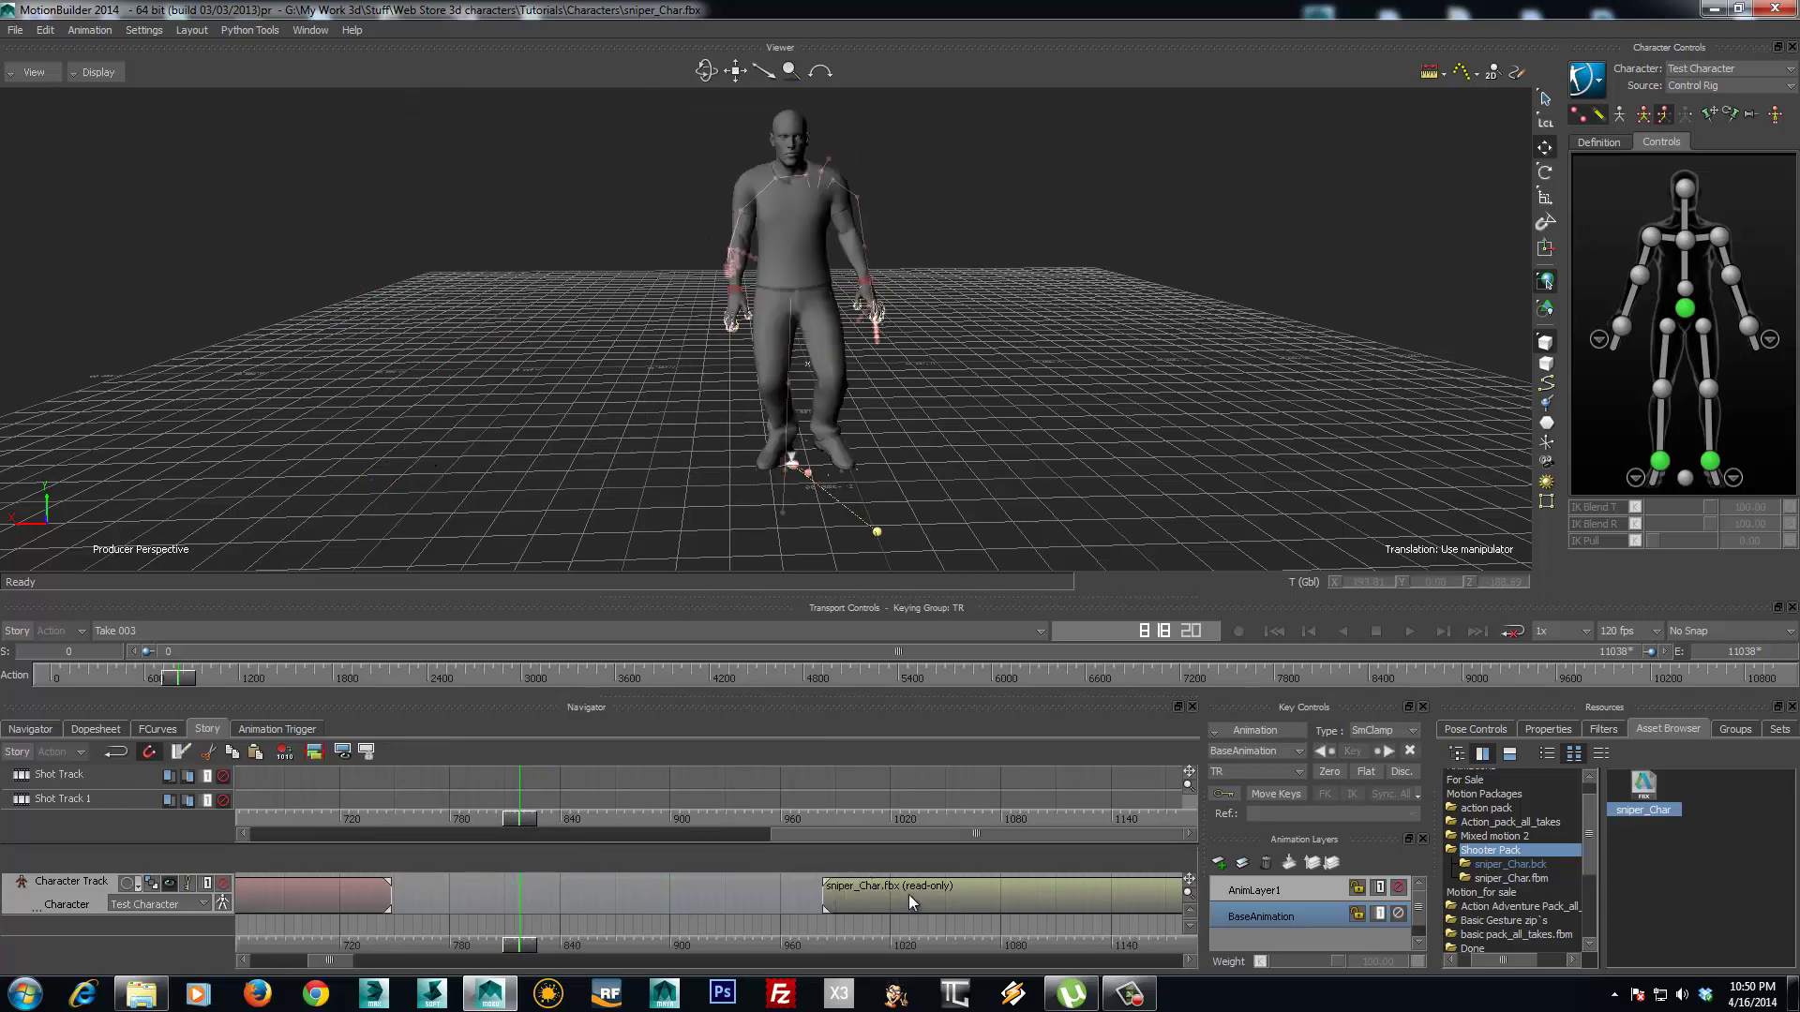
- Shift the sniper_Char clip to start at frame 739, overlapping the trimmed angry_behaviour clip, and scrub through the motion
left_click_drag(909, 894, 452, 896)
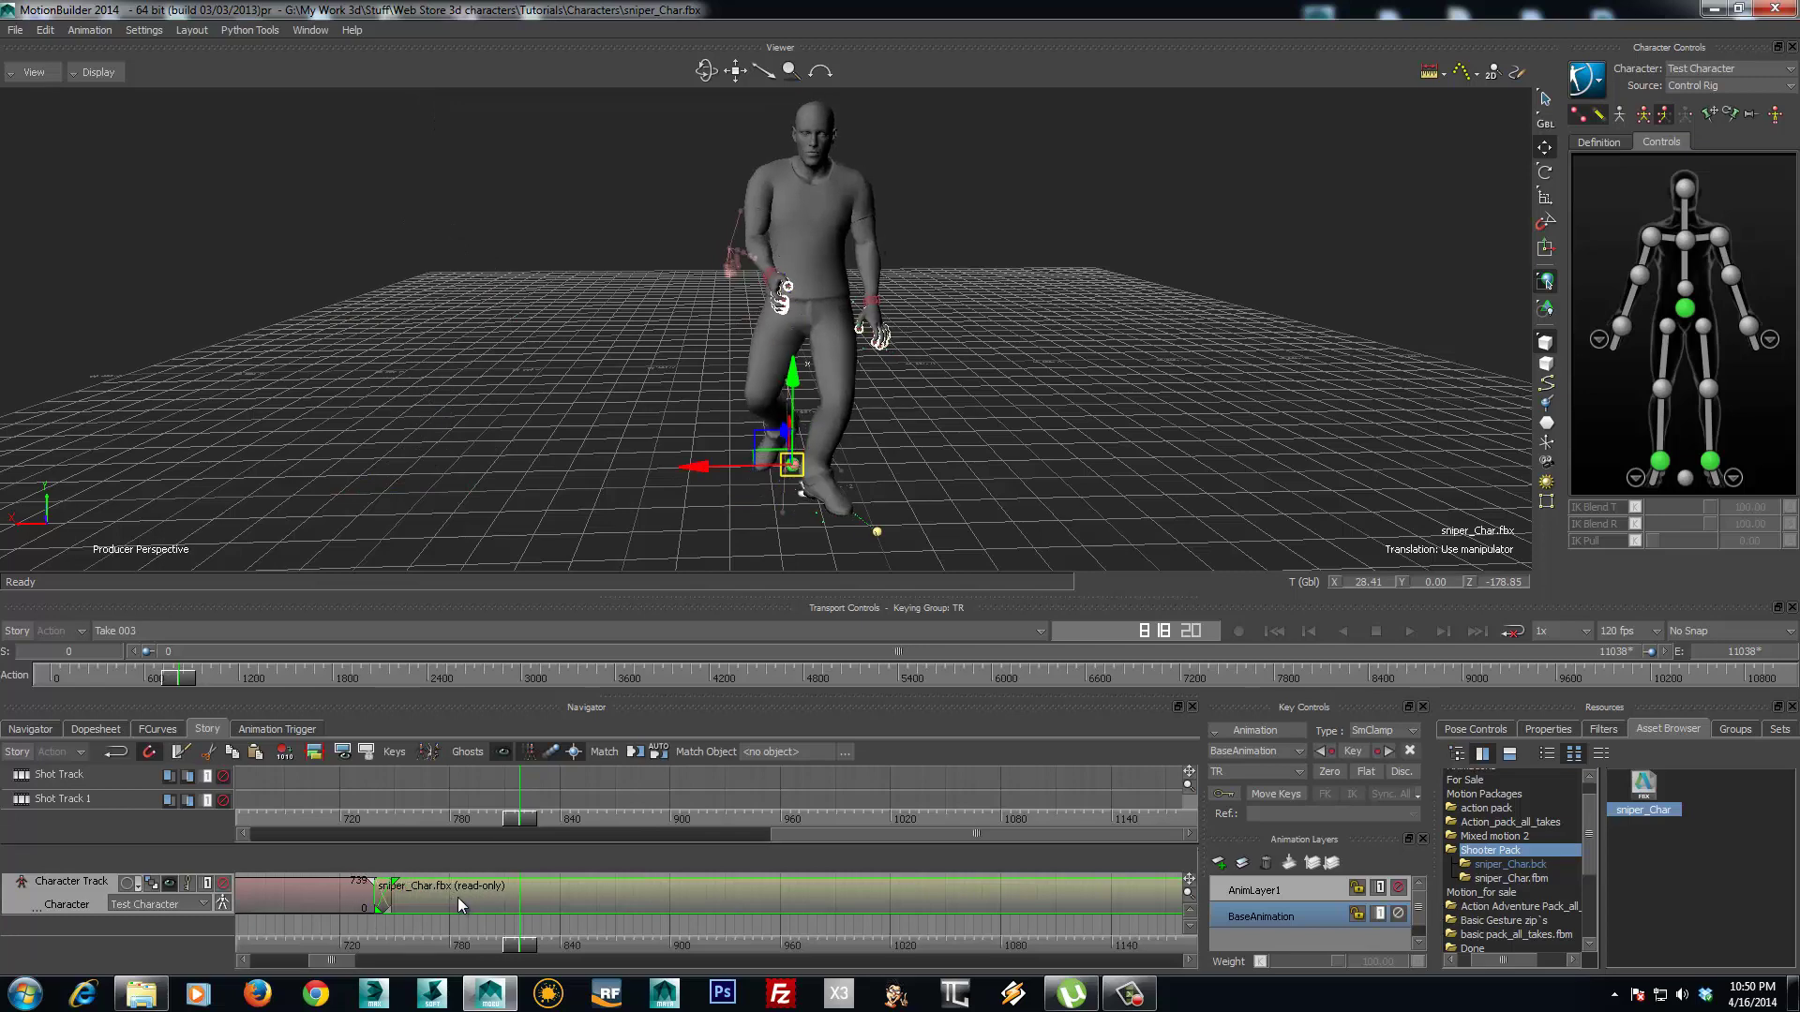
left_click_drag(540, 949, 630, 941)
left_click_drag(334, 960, 351, 959)
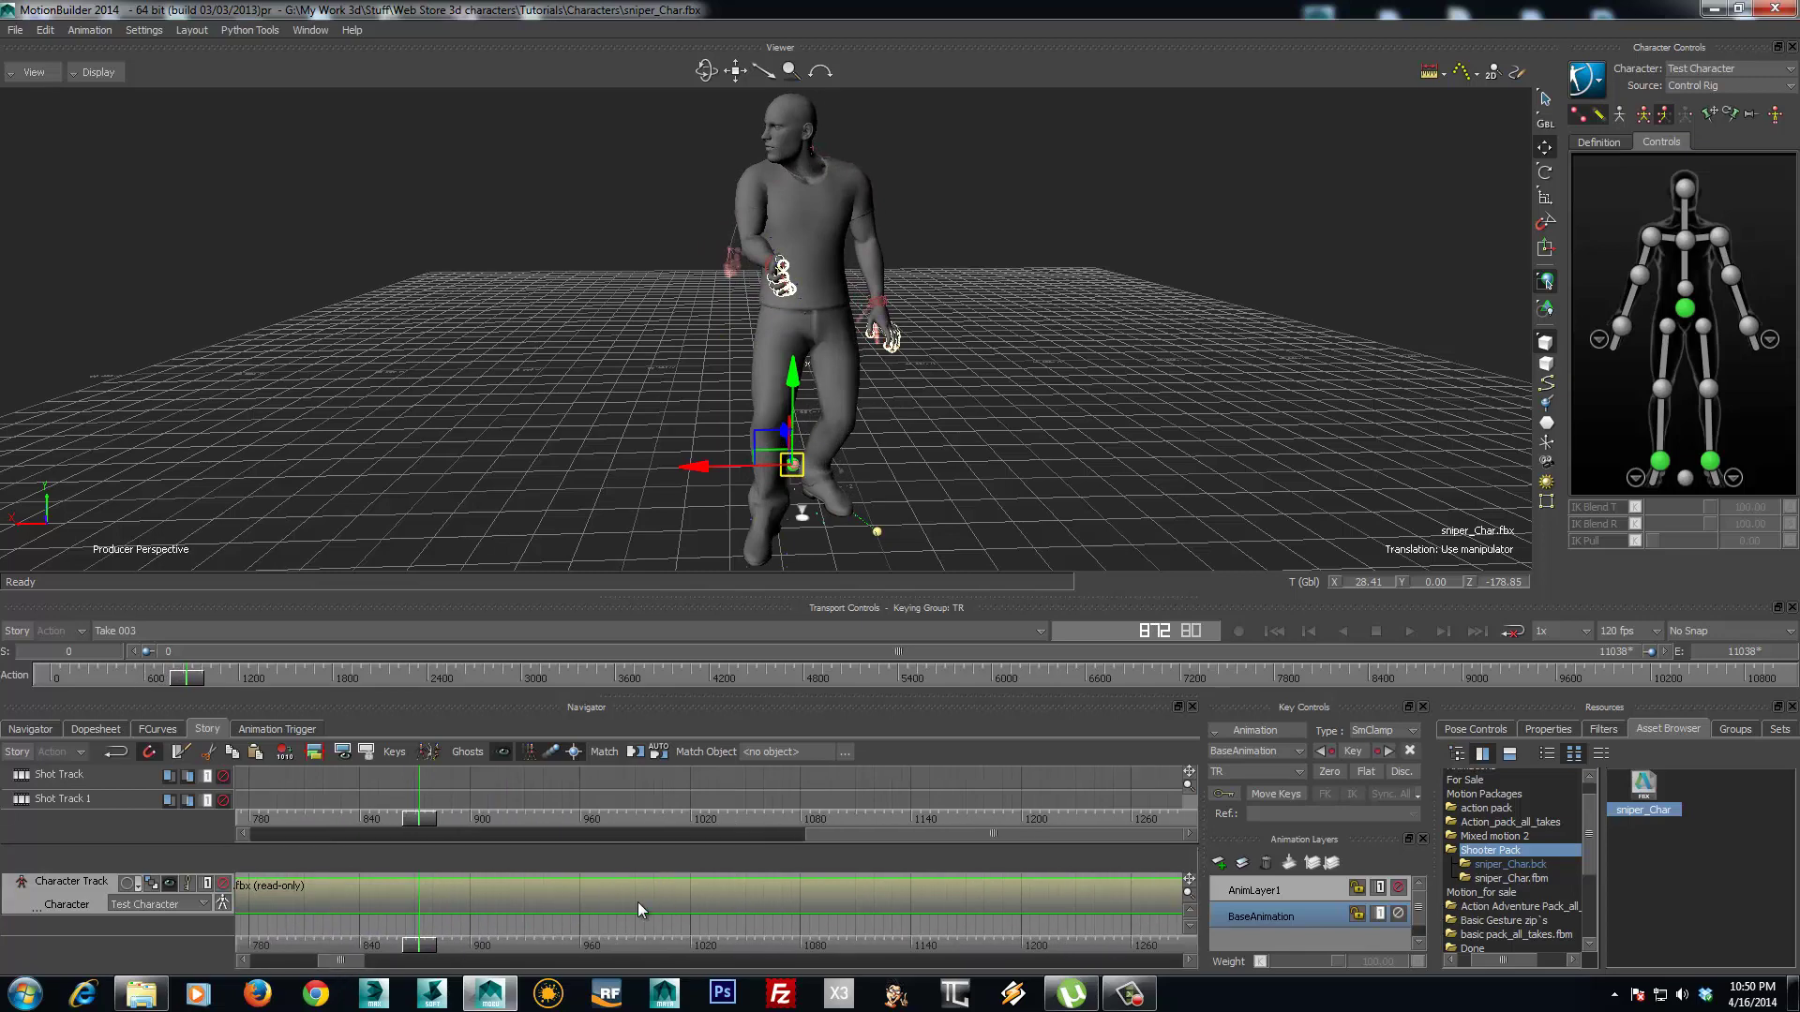
left_click_drag(421, 950, 418, 951)
- Set the playback frame rate to 30 fps
left_click(1656, 631)
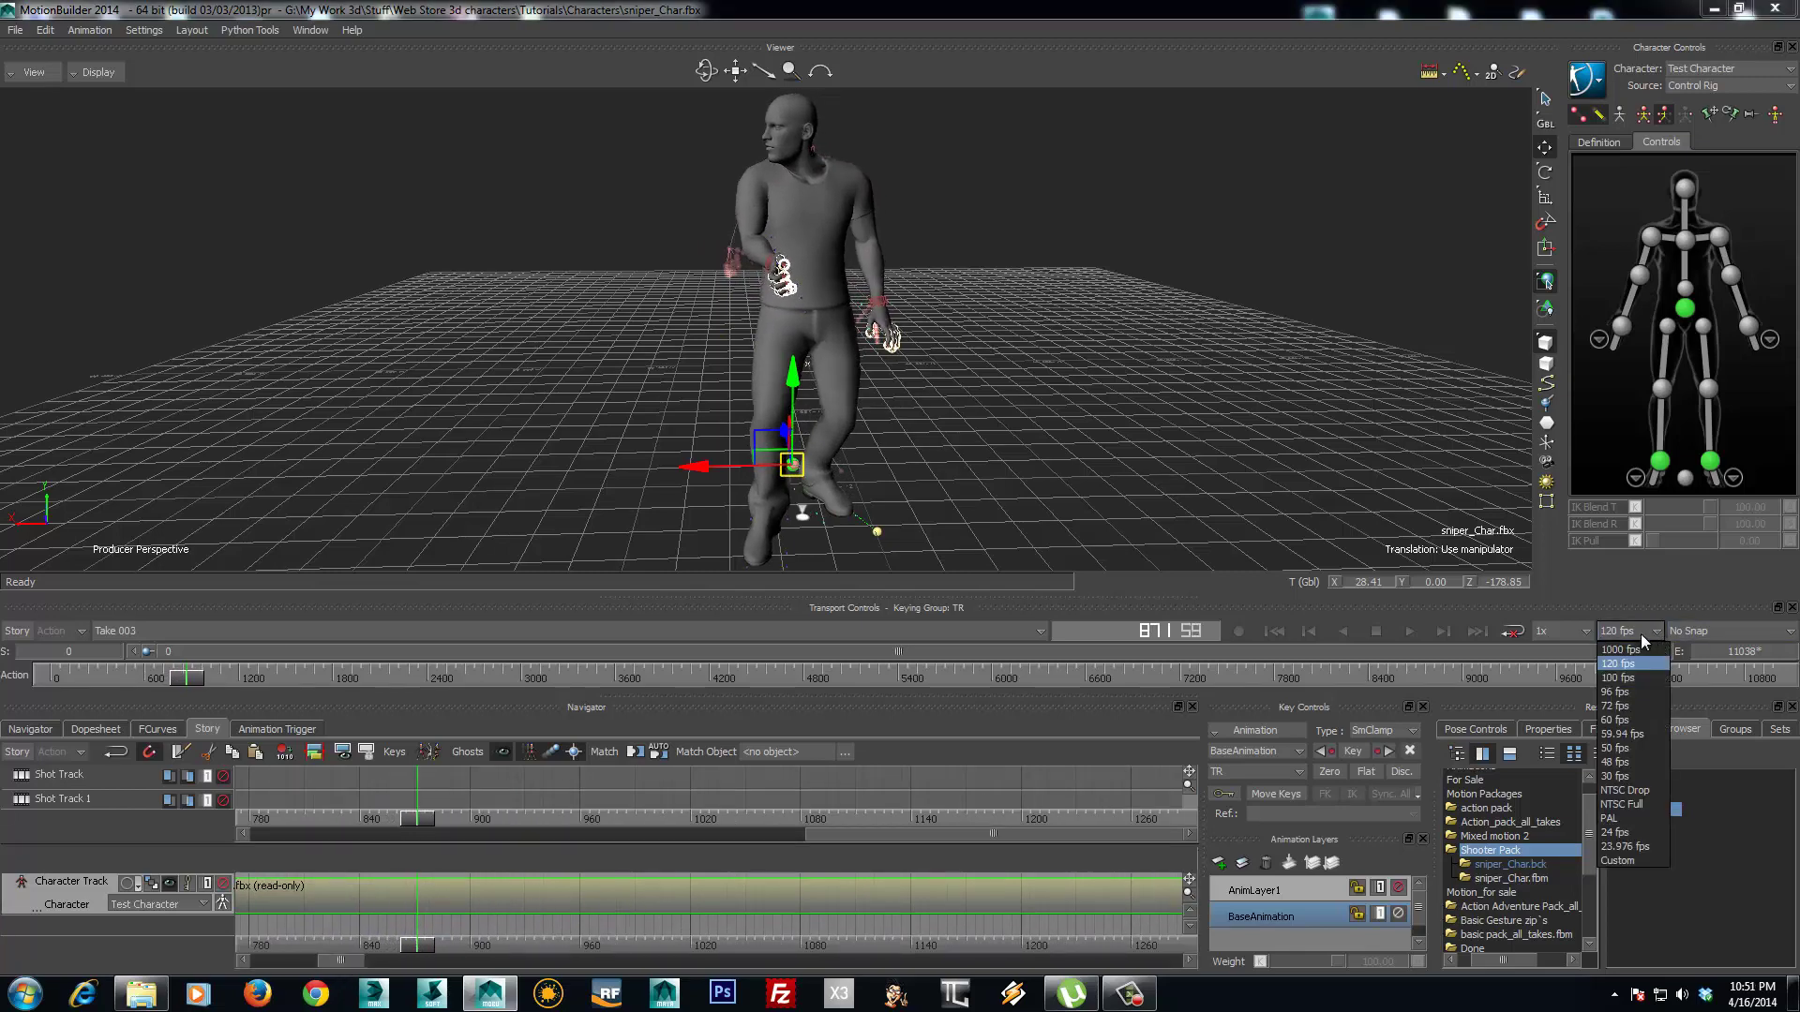
left_click(1615, 776)
left_click_drag(197, 685, 278, 729)
- Examine the transition between the angry_behaviour and sniper_Char clips by scrubbing around their overlap
left_click_drag(794, 920, 1078, 916, "ctrl")
left_click_drag(497, 915, 816, 917, "ctrl")
left_click_drag(323, 919, 924, 916, "shift")
left_click_drag(445, 955, 823, 958)
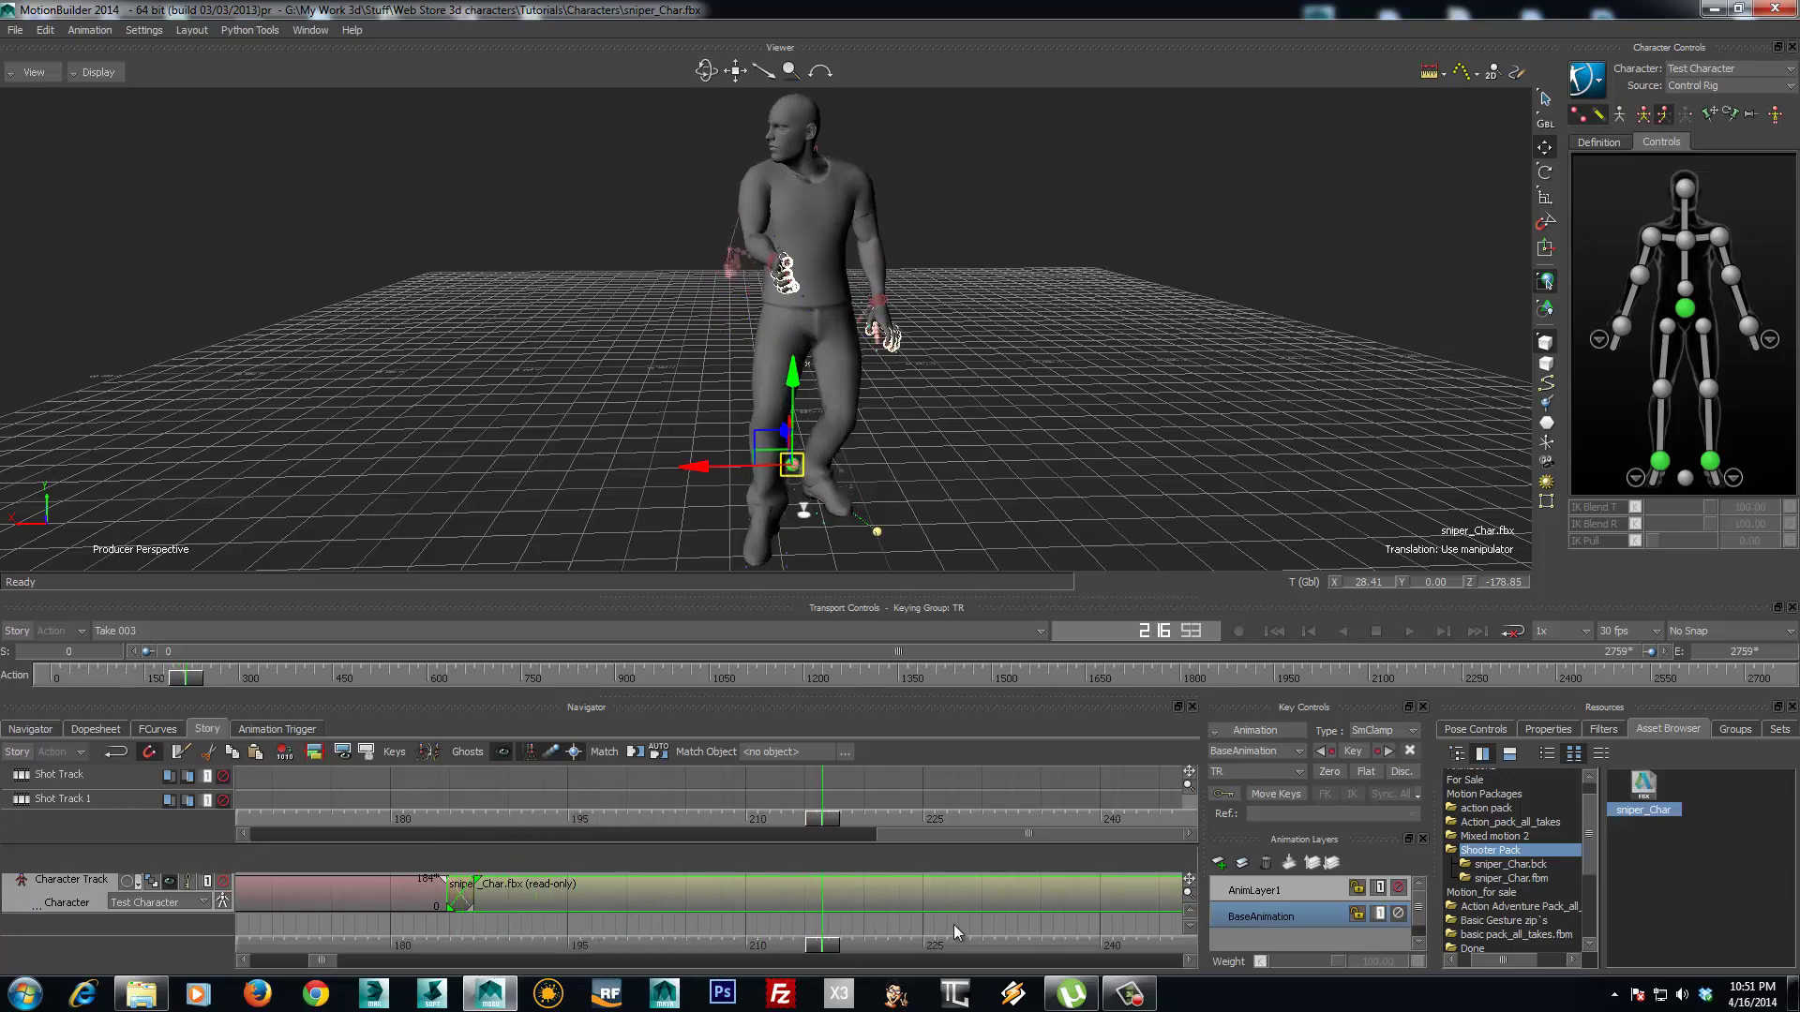
mouse_move(953, 925)
left_mouse_down("ctrl")
mouse_move(310, 913)
mouse_move(459, 907)
left_mouse_up("ctrl")
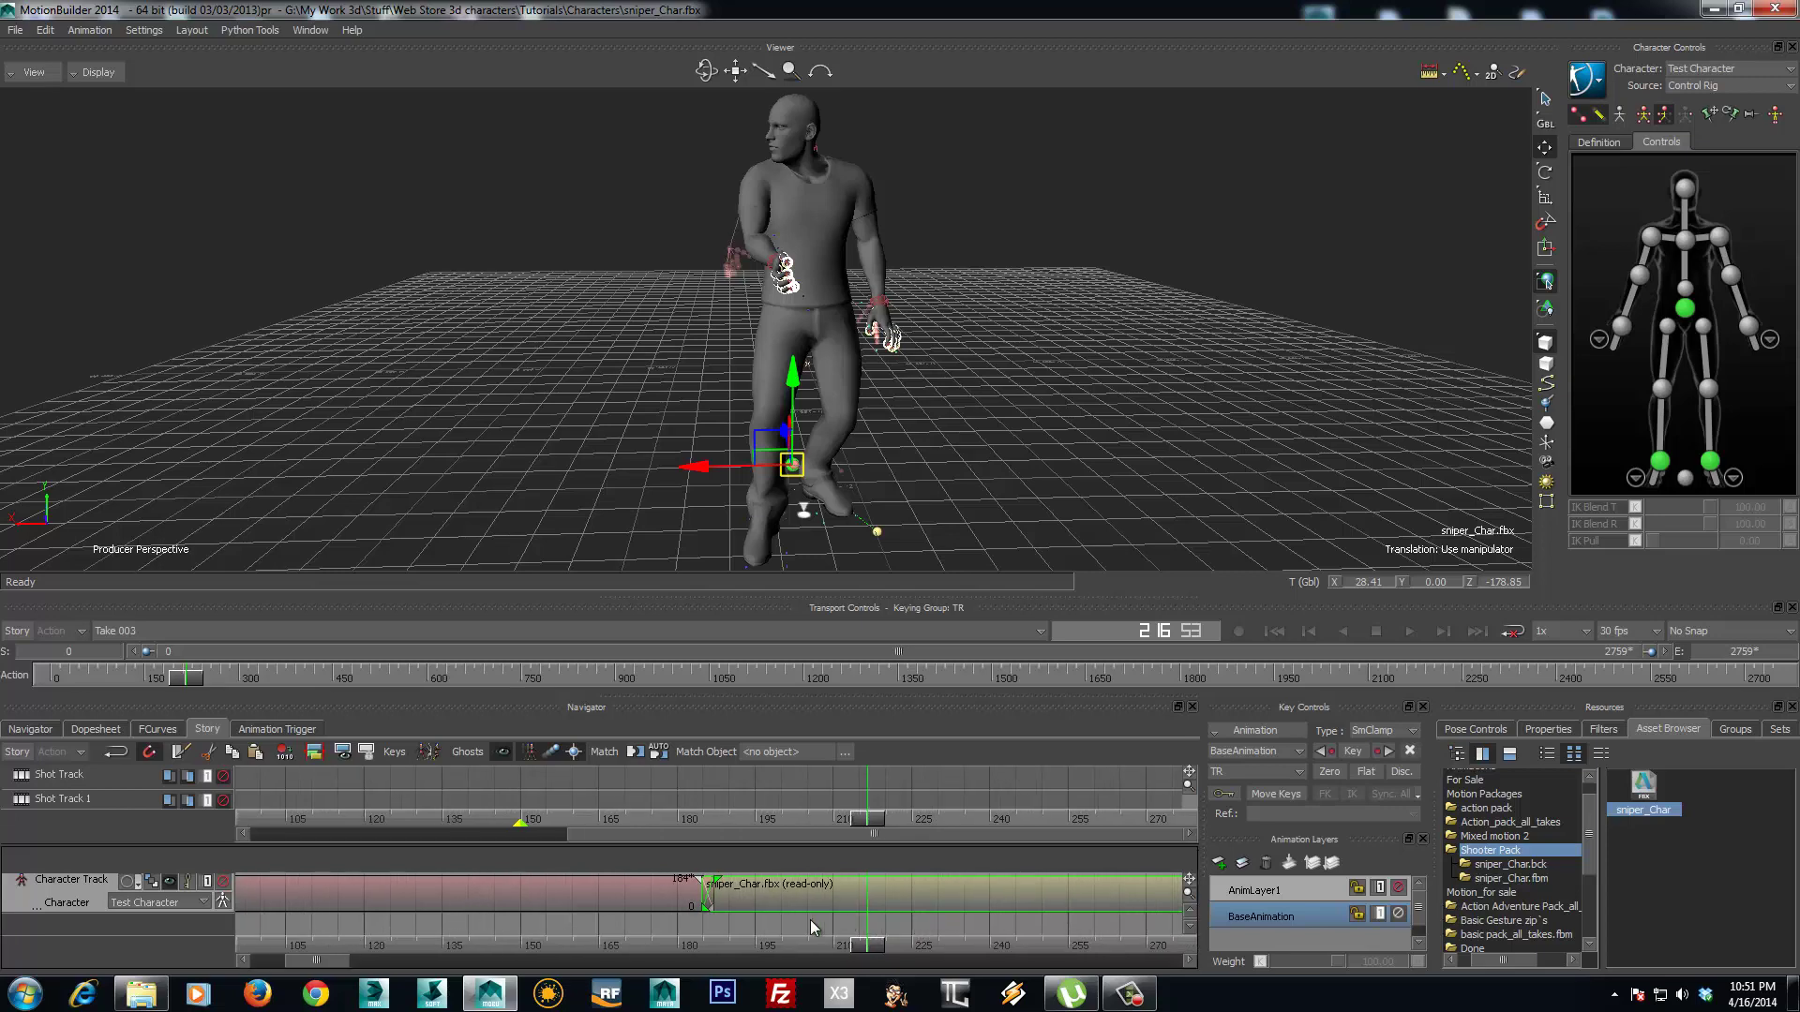
left_click_drag(763, 919, 602, 928)
mouse_move(339, 959)
left_mouse_down()
mouse_move(521, 960)
mouse_move(366, 960)
left_mouse_up()
left_click_drag(536, 947, 767, 940)
mouse_move(388, 956)
left_mouse_down()
mouse_move(1166, 964)
mouse_move(370, 942)
mouse_move(409, 941)
left_mouse_up()
left_click_drag(616, 943, 428, 945)
- Bake the Test Character's Story animation to its skeleton and scrub through the clips
left_click(1604, 87)
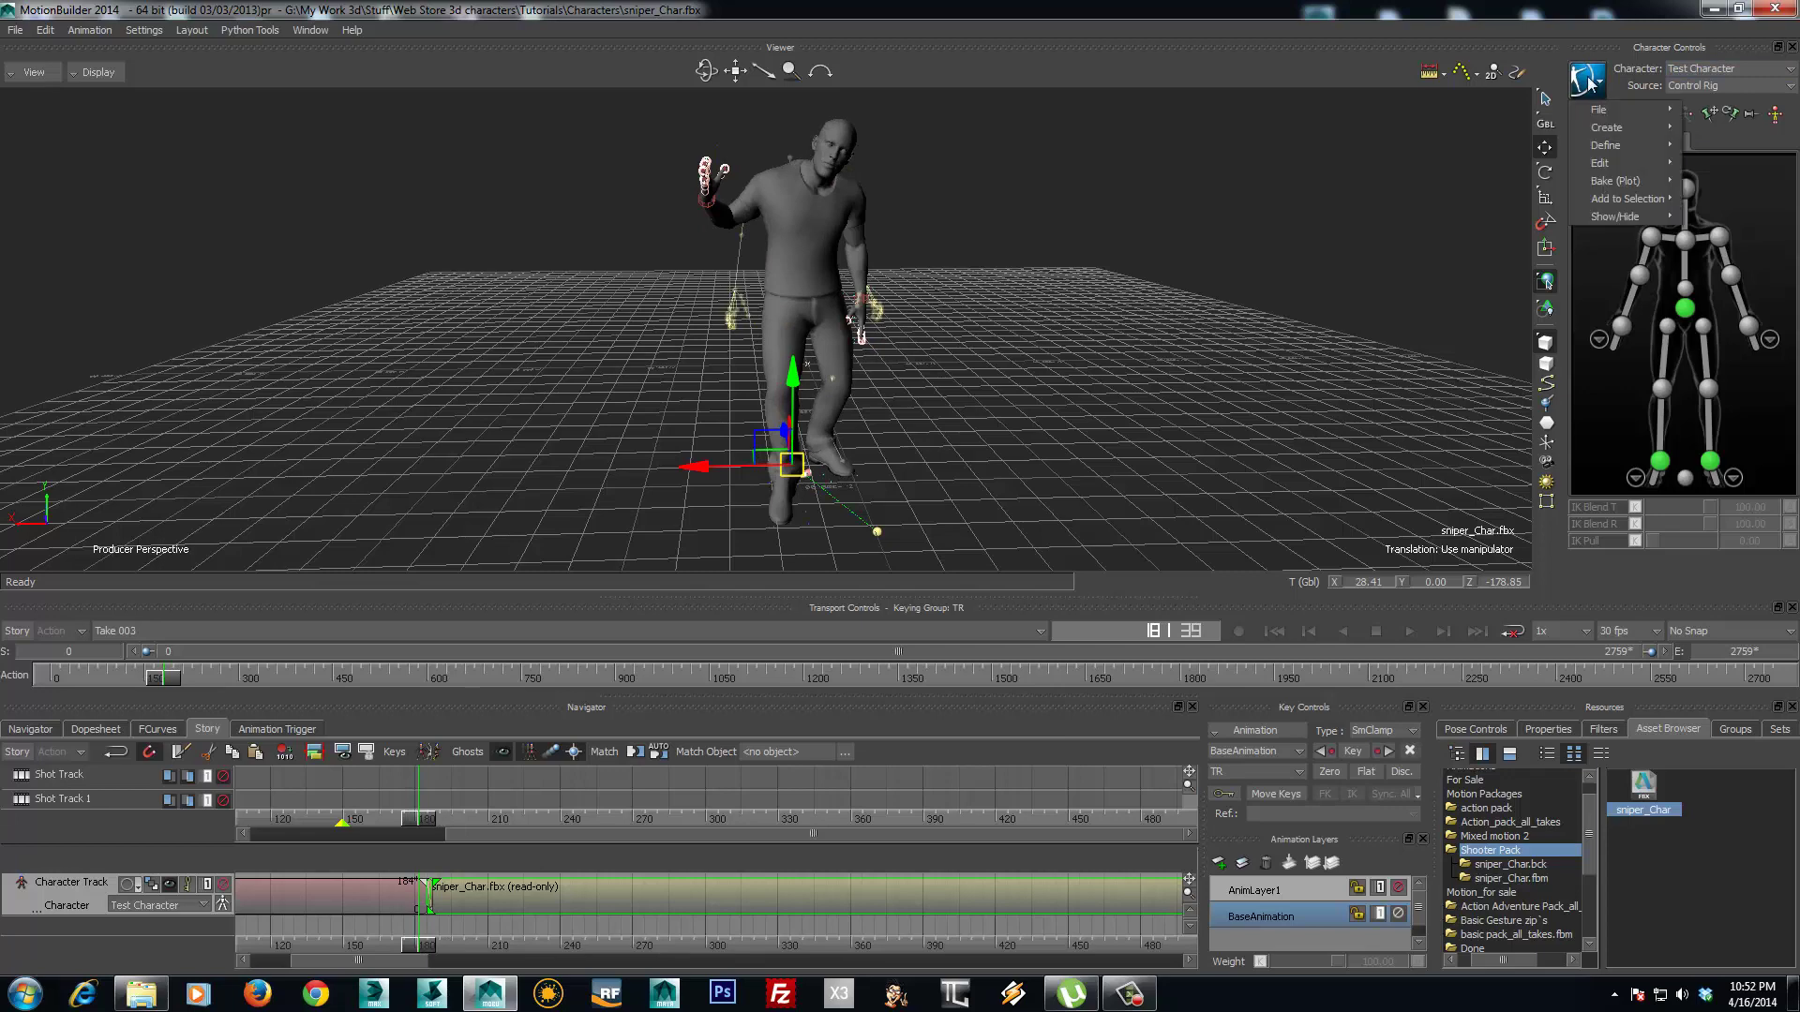
mouse_move(1615, 181)
left_click(1491, 183)
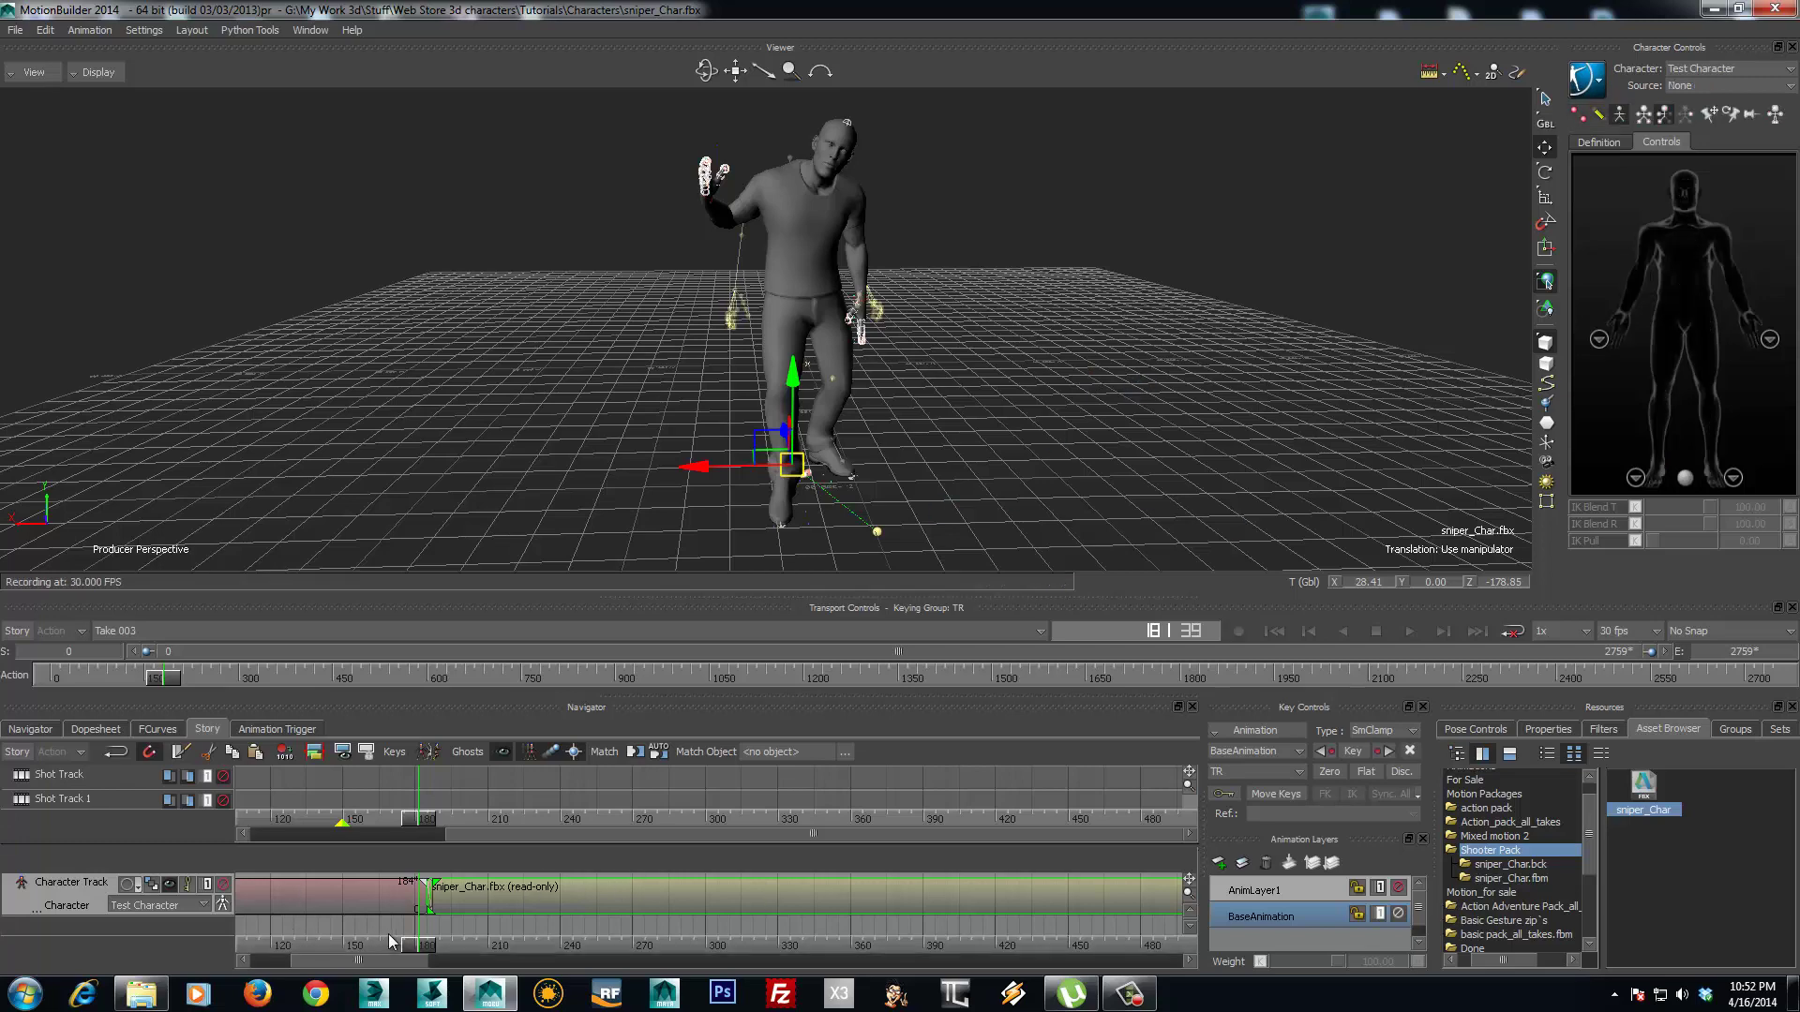
left_click_drag(386, 947, 262, 966)
left_click_drag(645, 948, 347, 914)
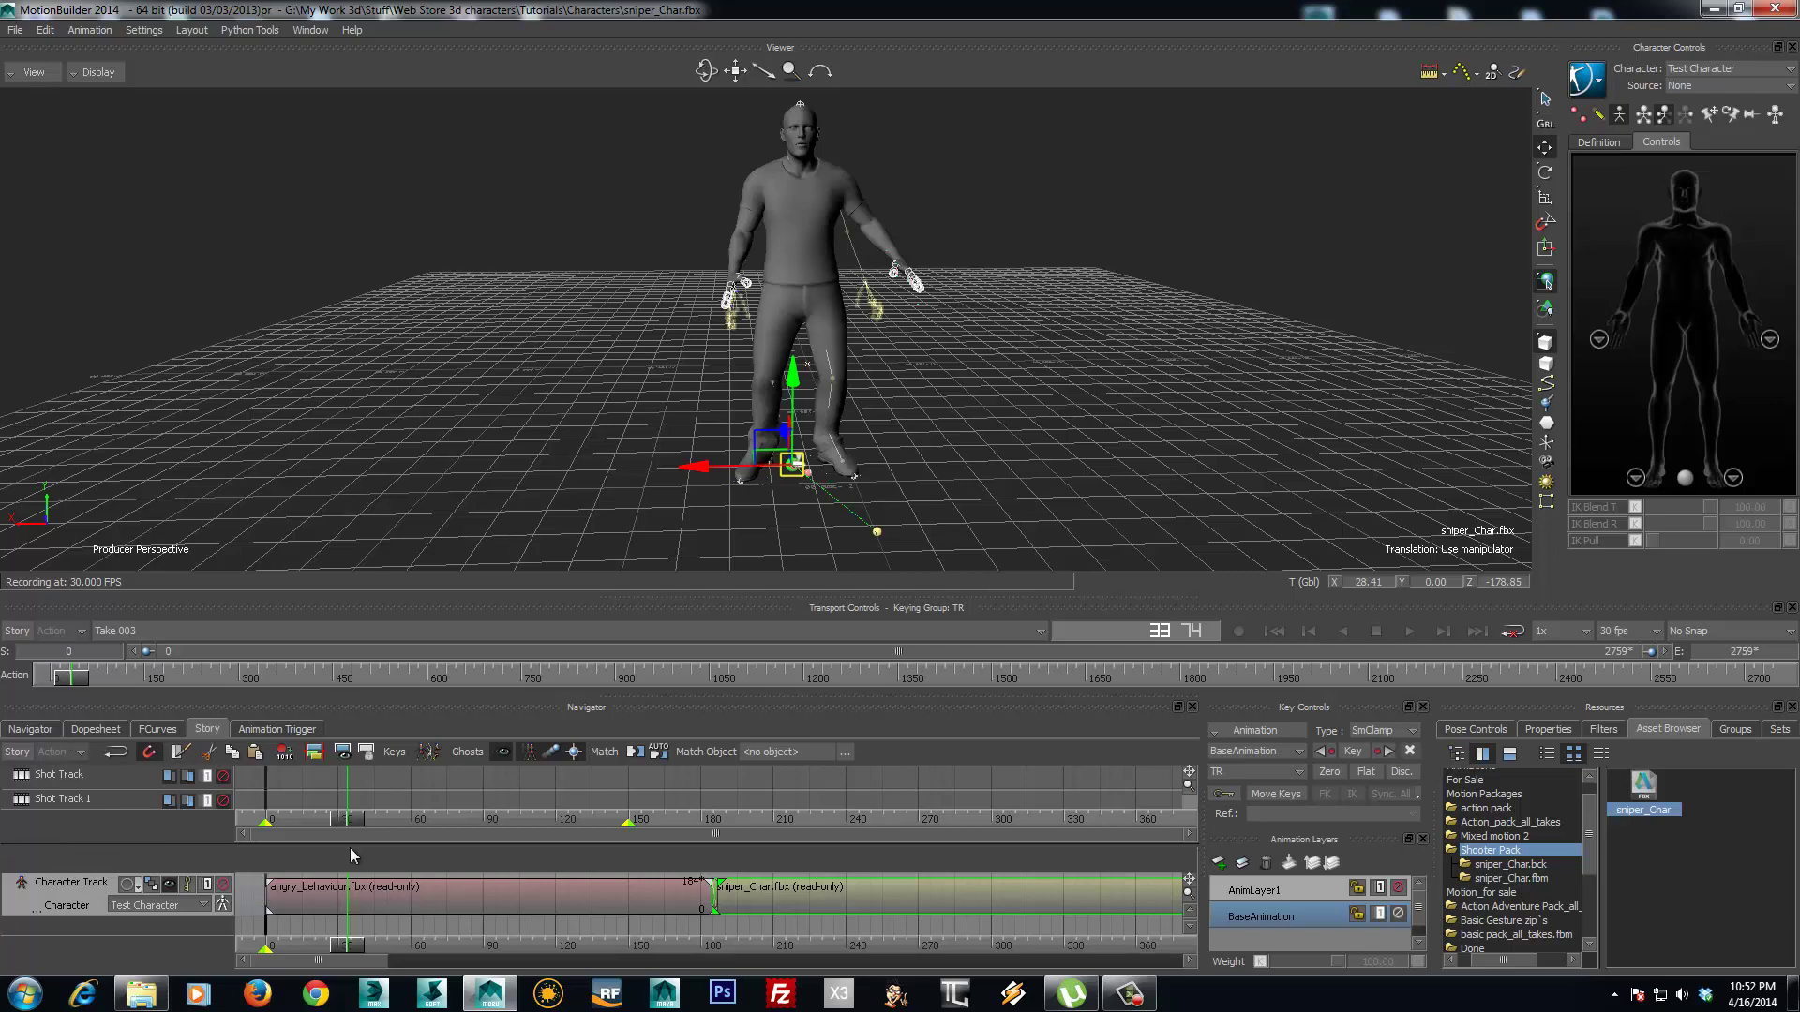
- Switch Story mode off, check the baked pose at frame 0, and switch Story mode back on
left_click(20, 757)
left_click(11, 756)
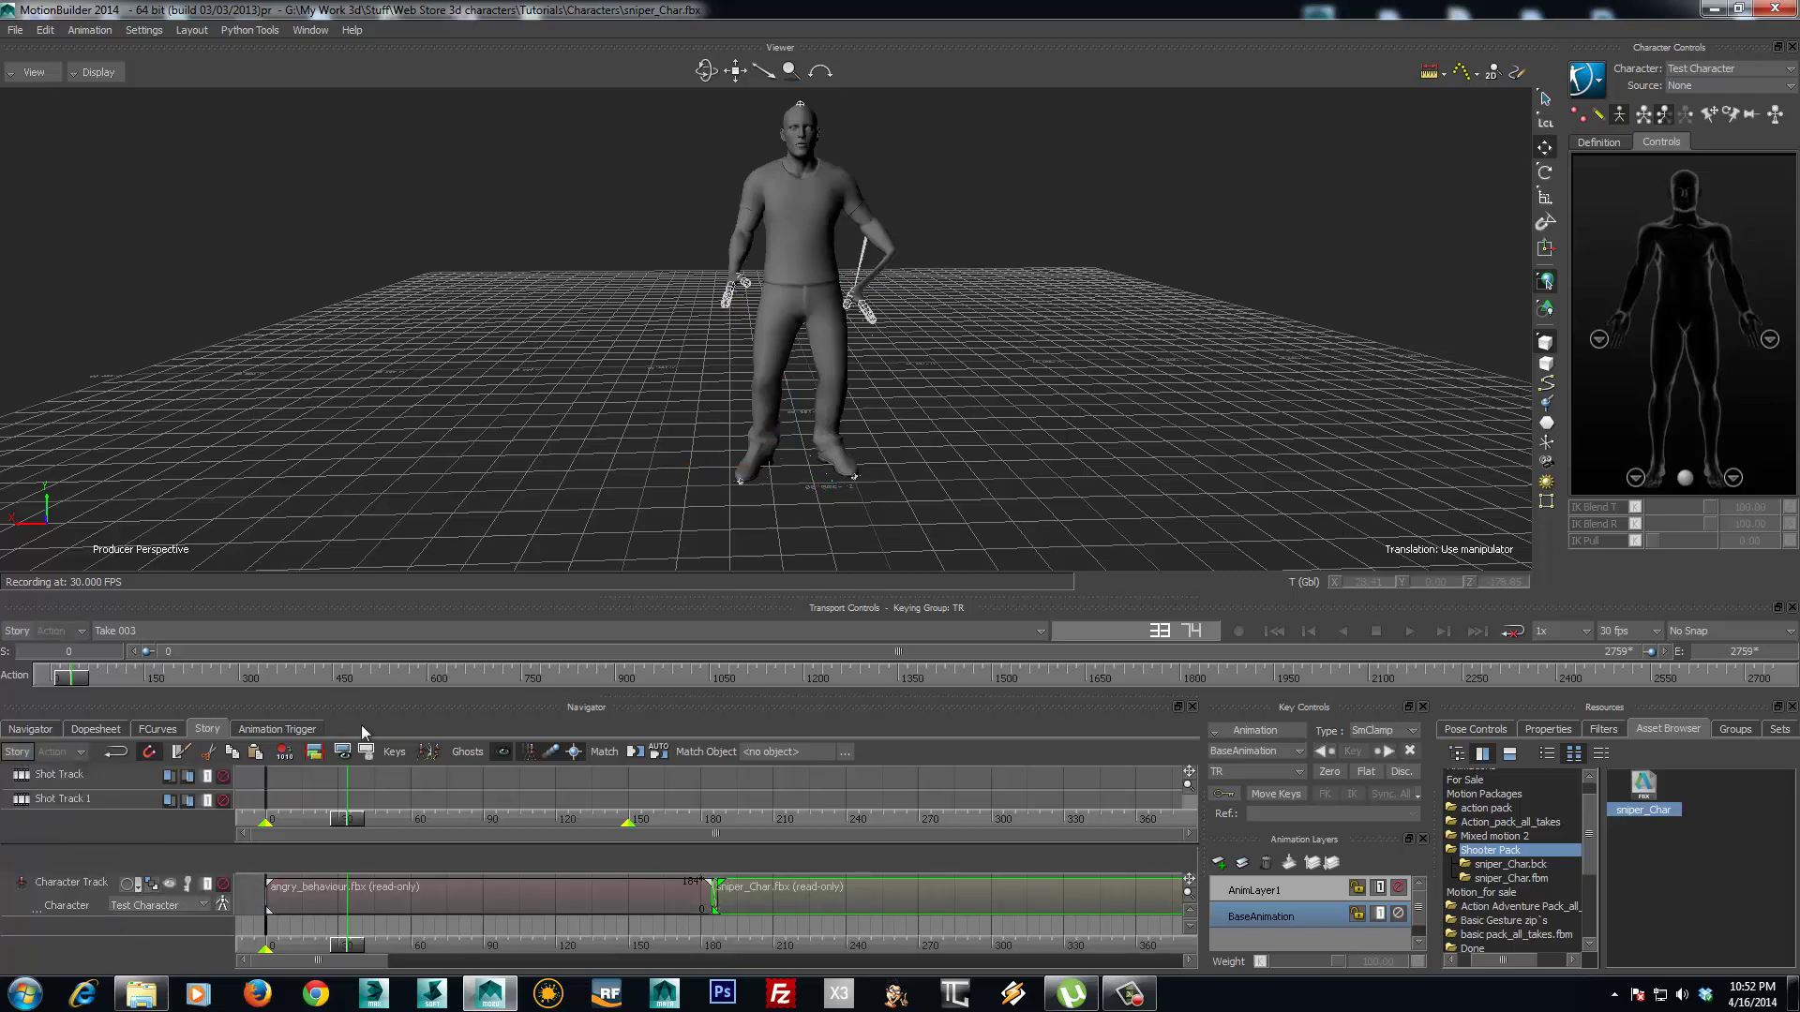
left_click_drag(80, 685, 15, 693)
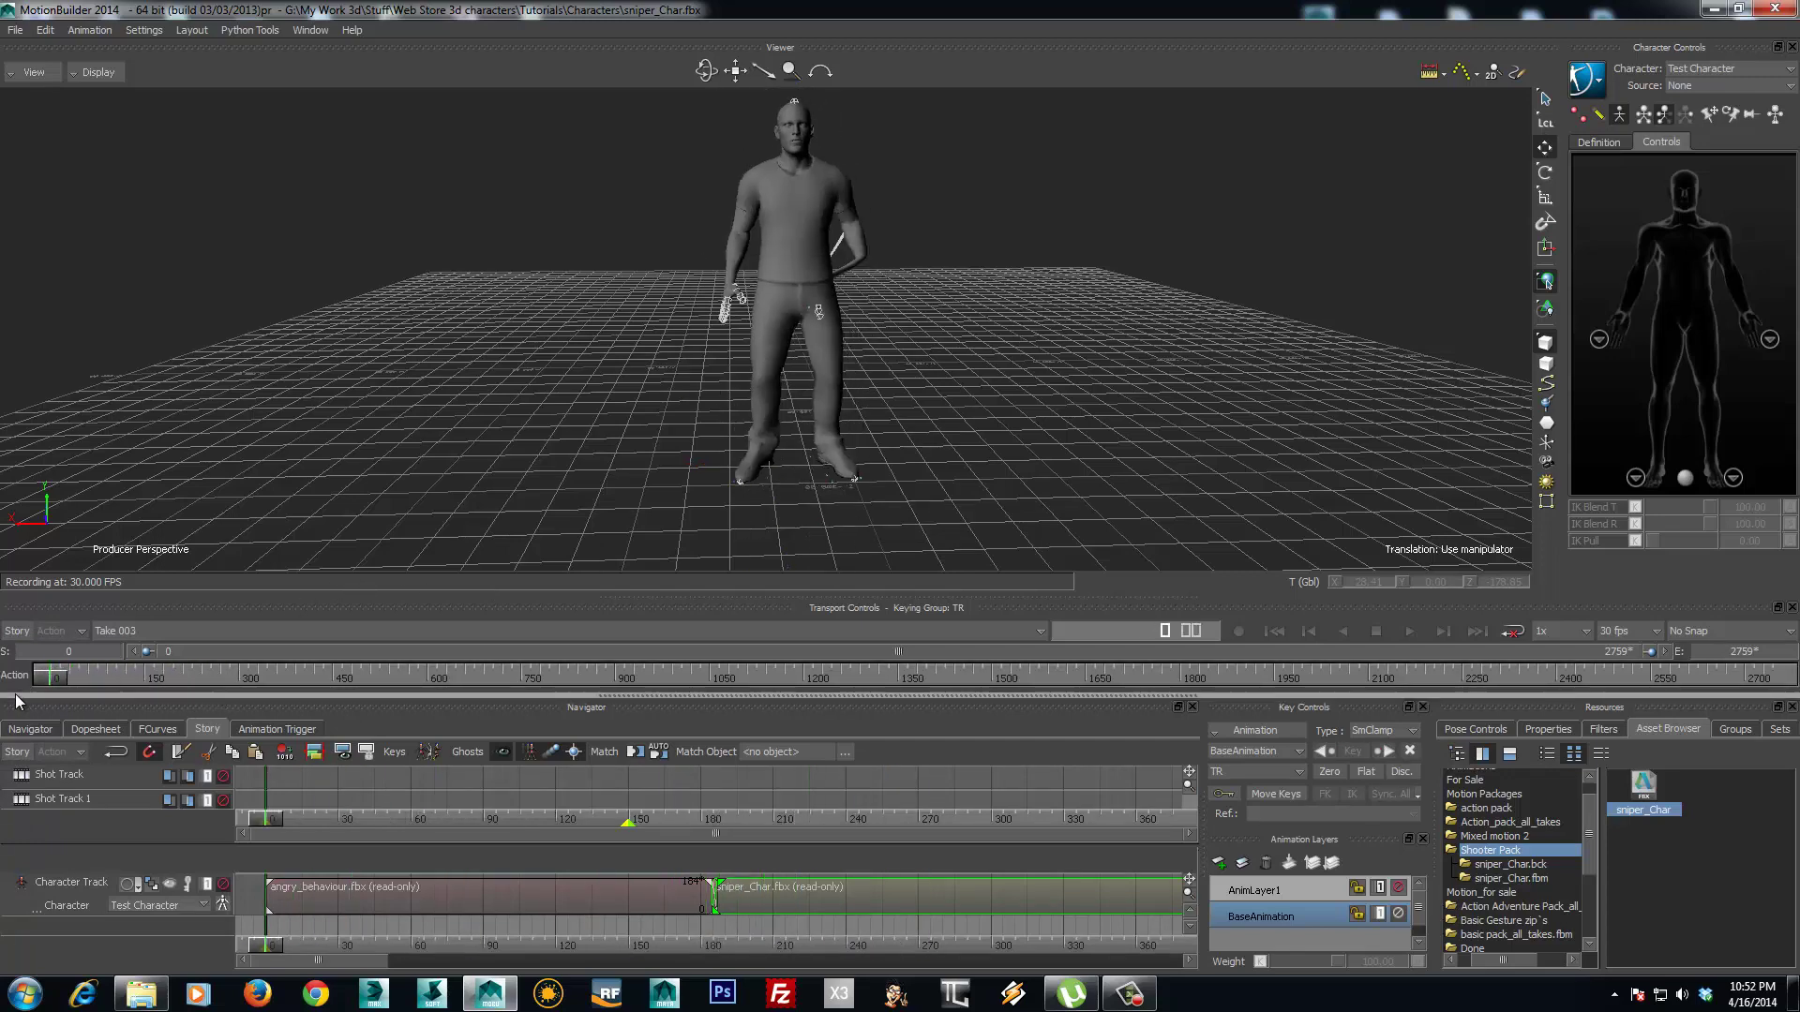
left_click(18, 752)
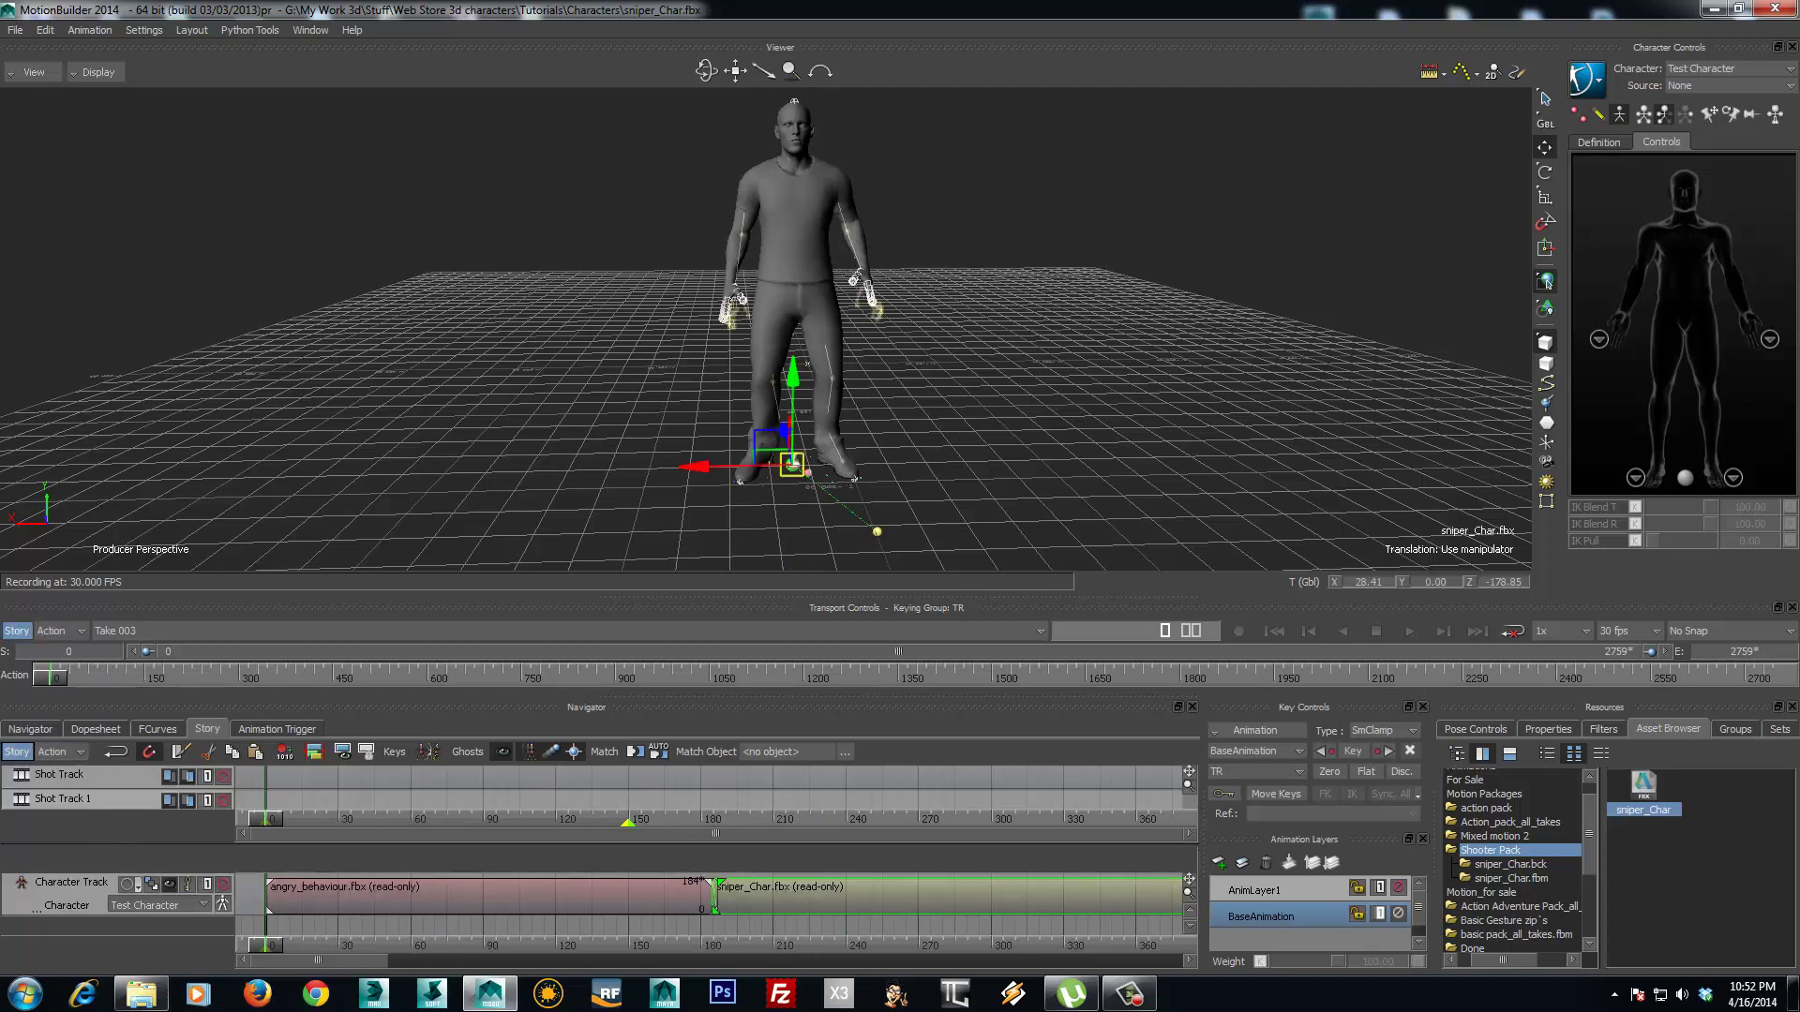
- Select the character's skeleton joints, disable Story mode at frame 0 and play back the baked animation
left_click(793, 462)
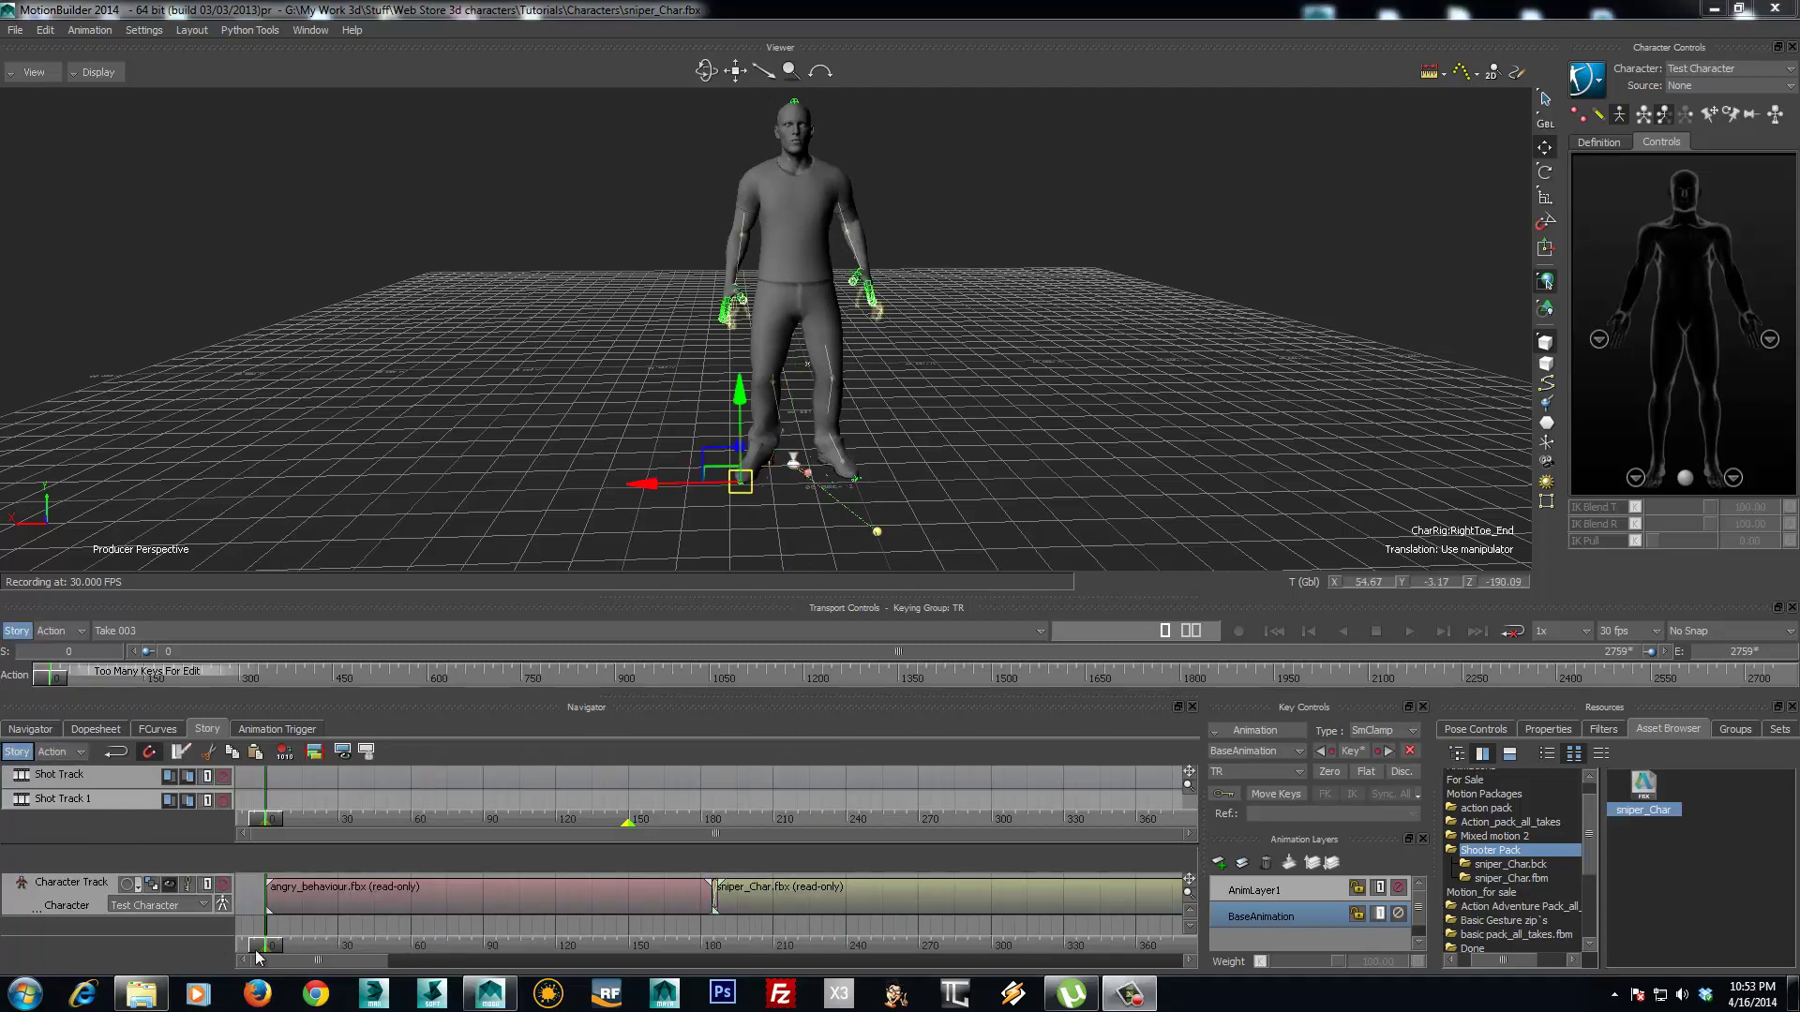
mouse_move(256, 952)
left_mouse_down()
mouse_move(279, 953)
mouse_move(261, 950)
left_mouse_up()
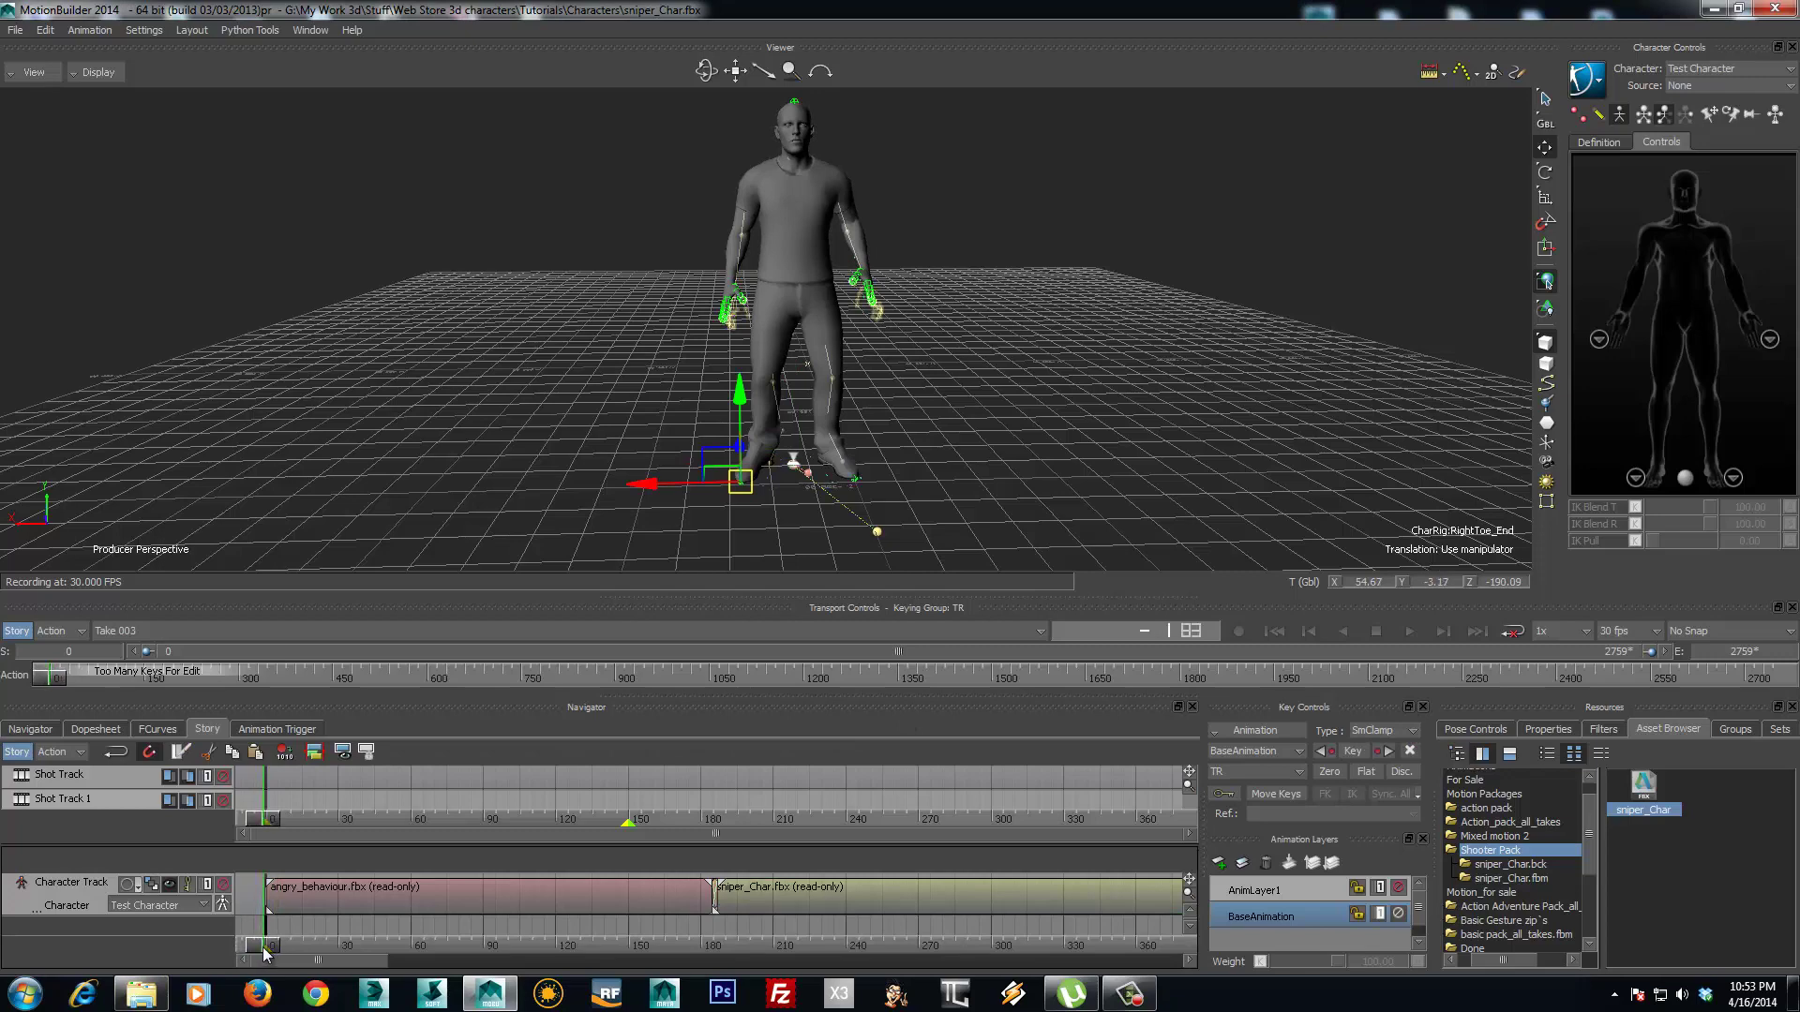
mouse_move(58, 676)
left_mouse_down()
mouse_move(119, 685)
mouse_move(34, 688)
left_mouse_up()
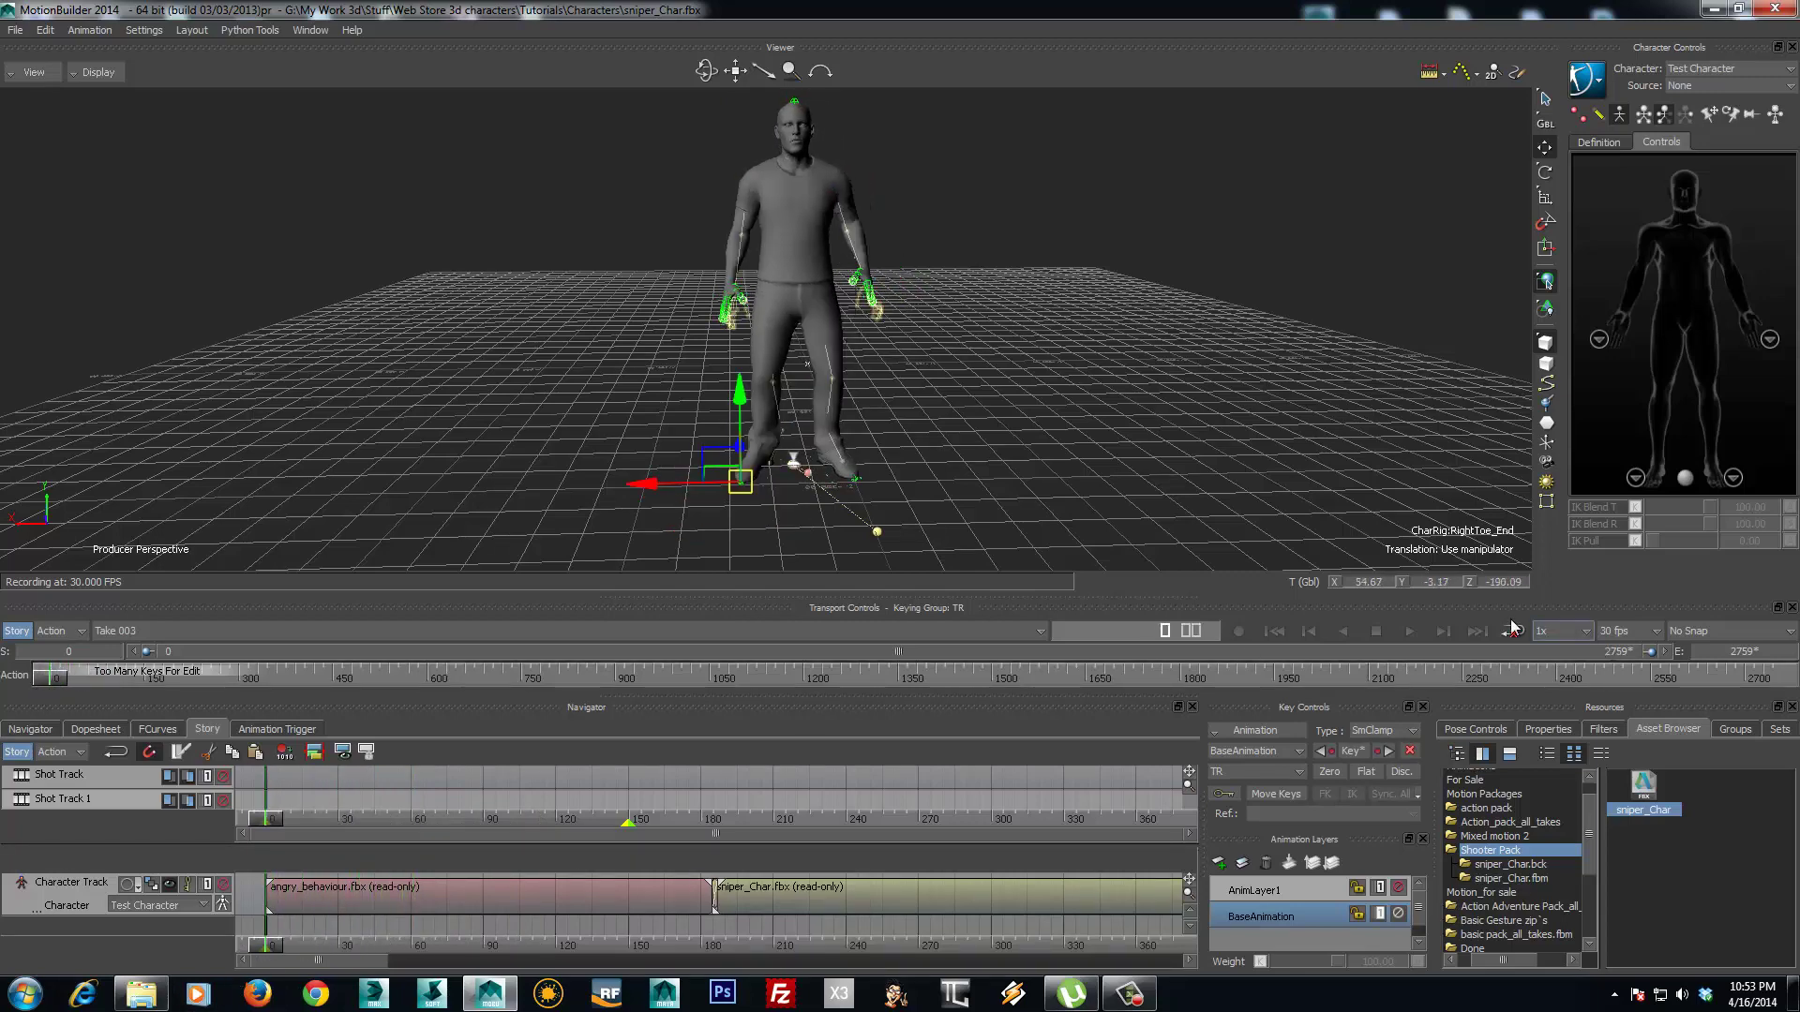
left_click(21, 751)
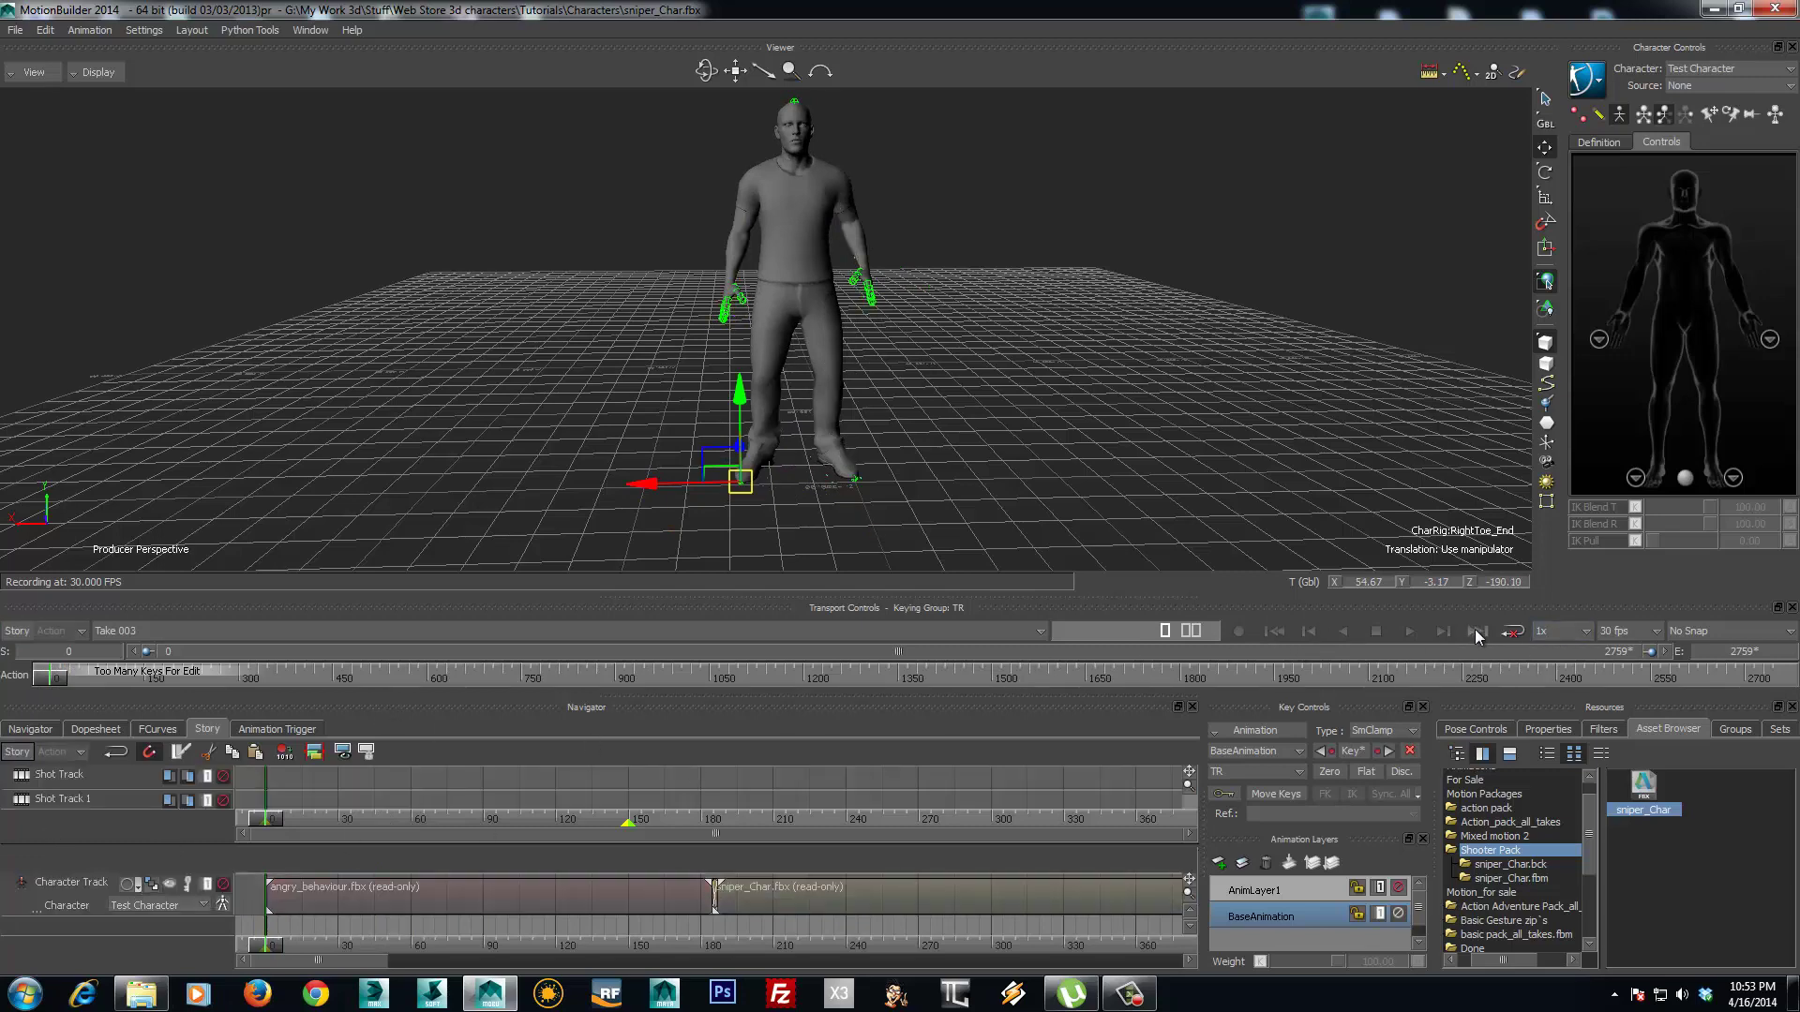
left_click(1409, 632)
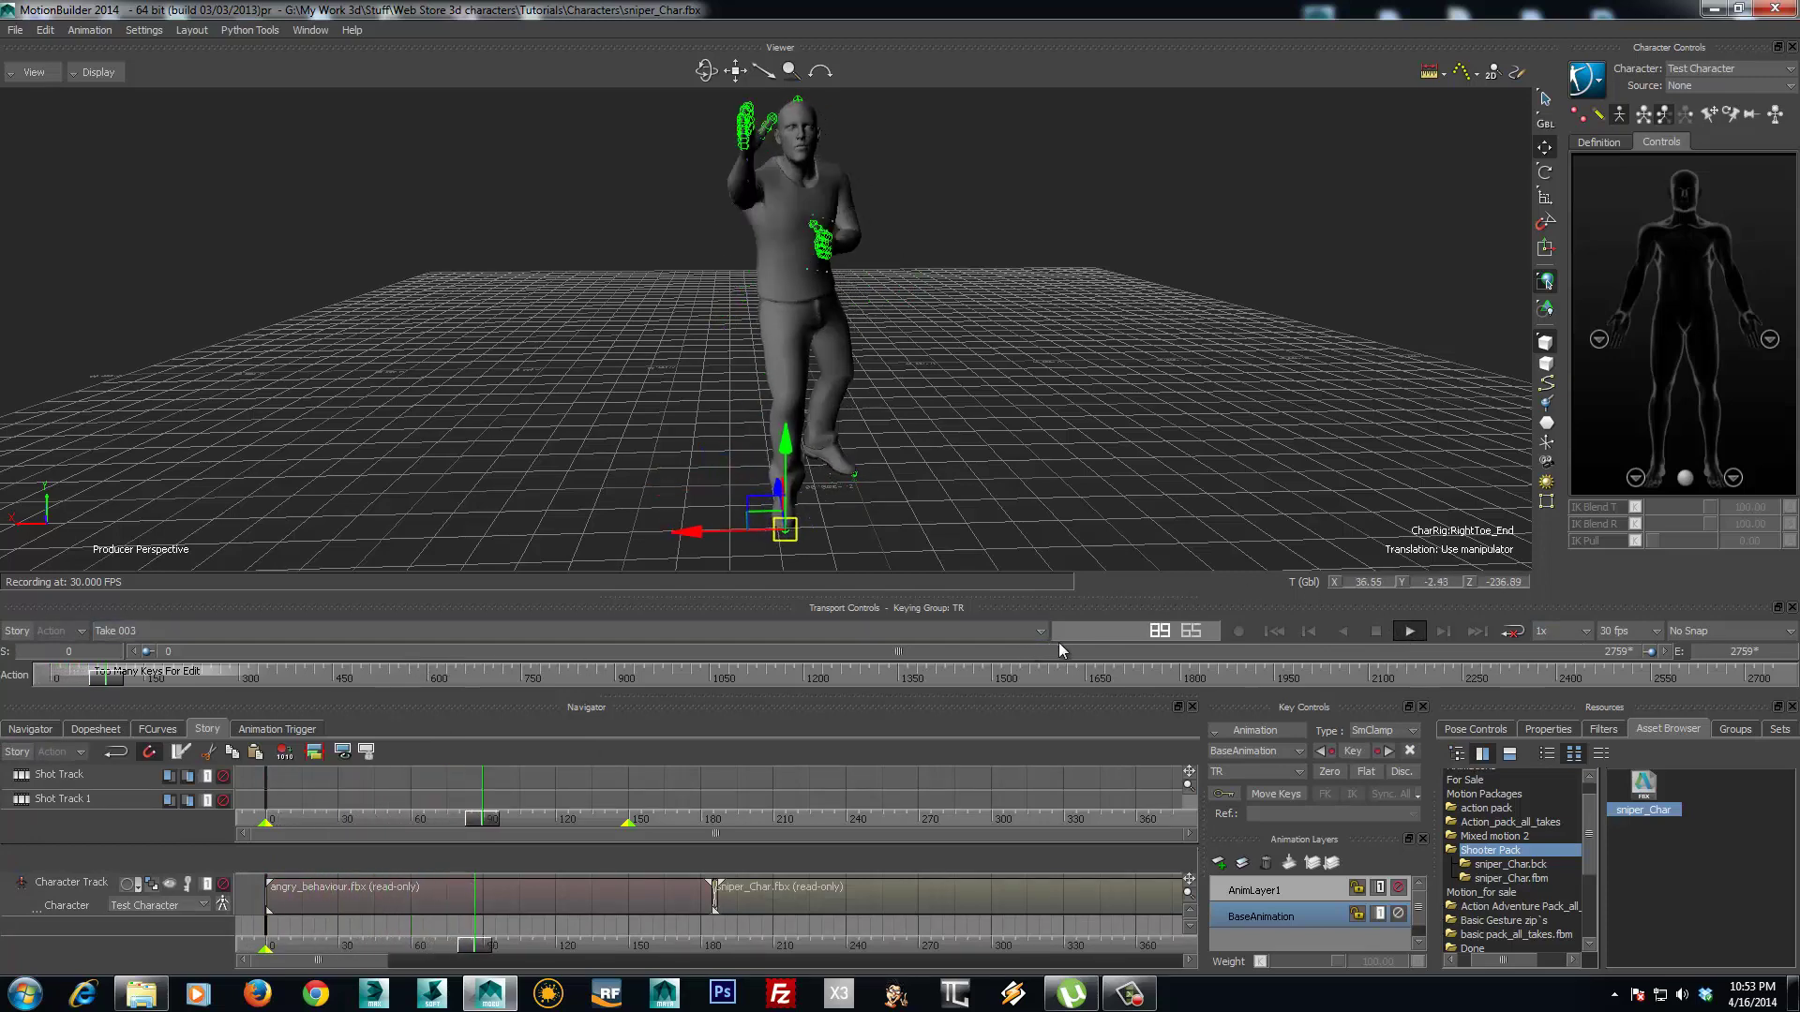
left_click(1414, 633)
- Narrow the visible time range to frames 203 to 301 and restore the full range starting at frame 0
left_click_drag(147, 651, 268, 650)
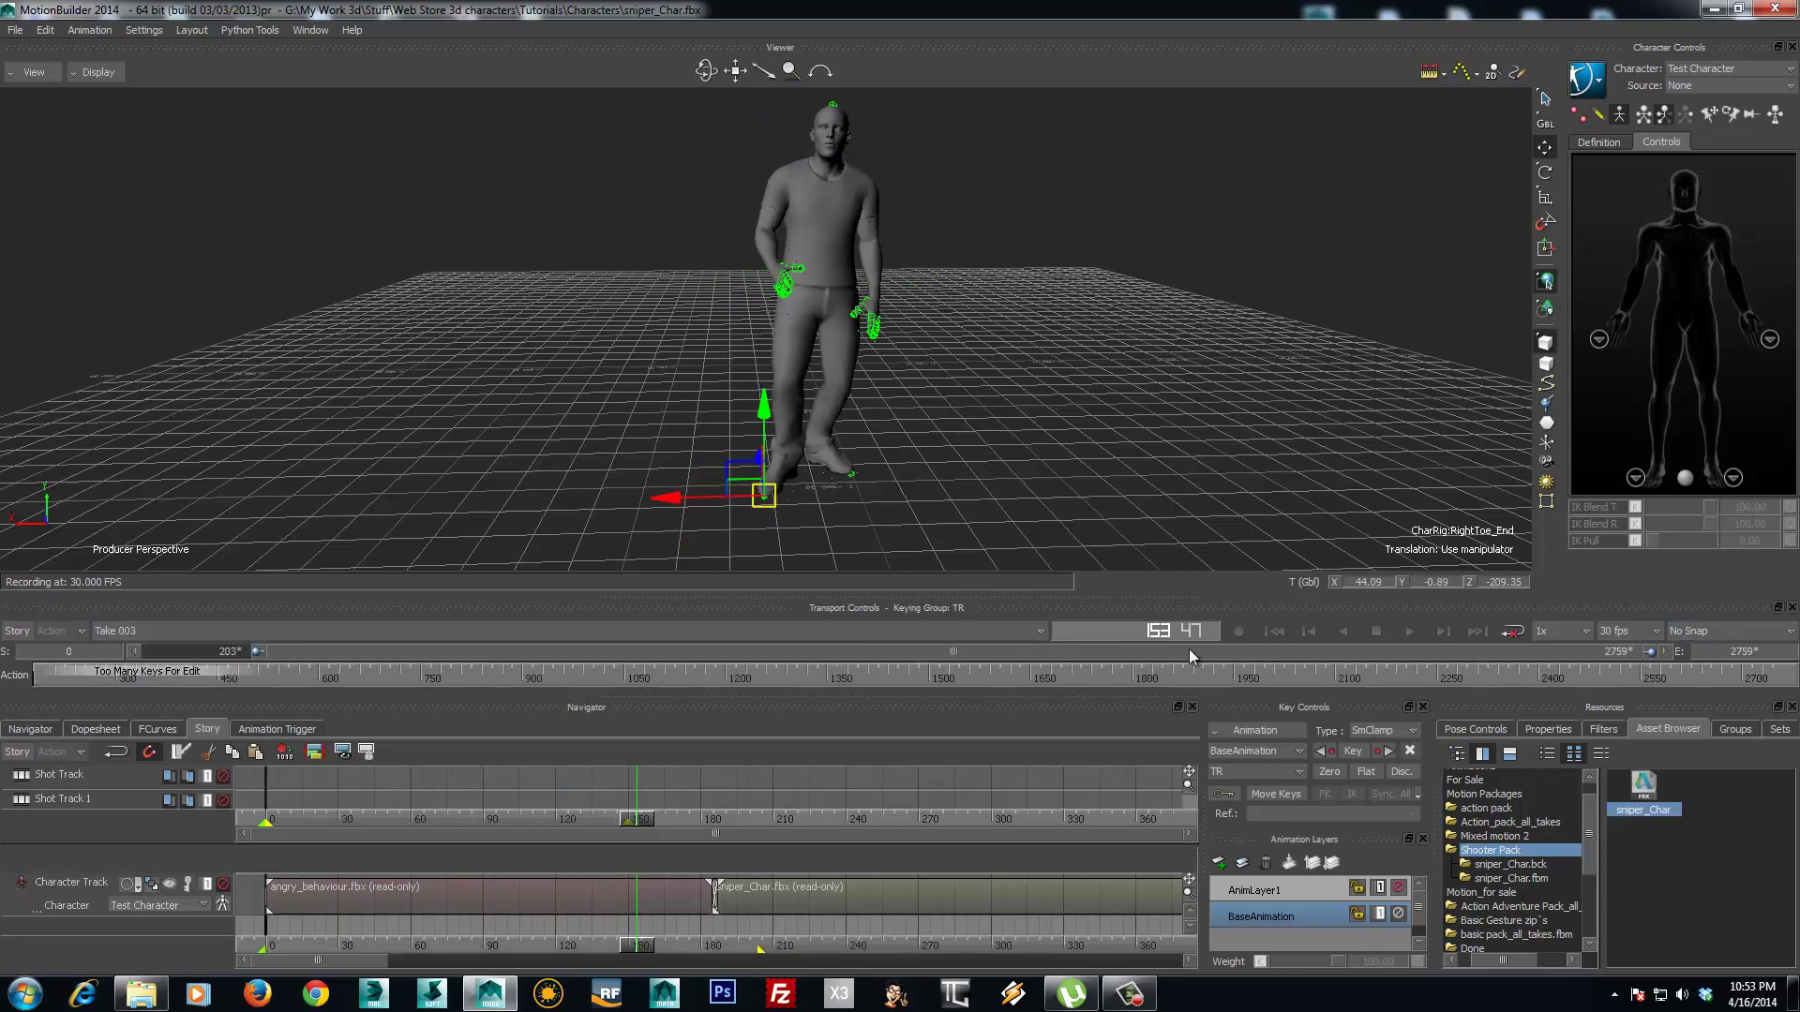
left_click_drag(1093, 649, 505, 649)
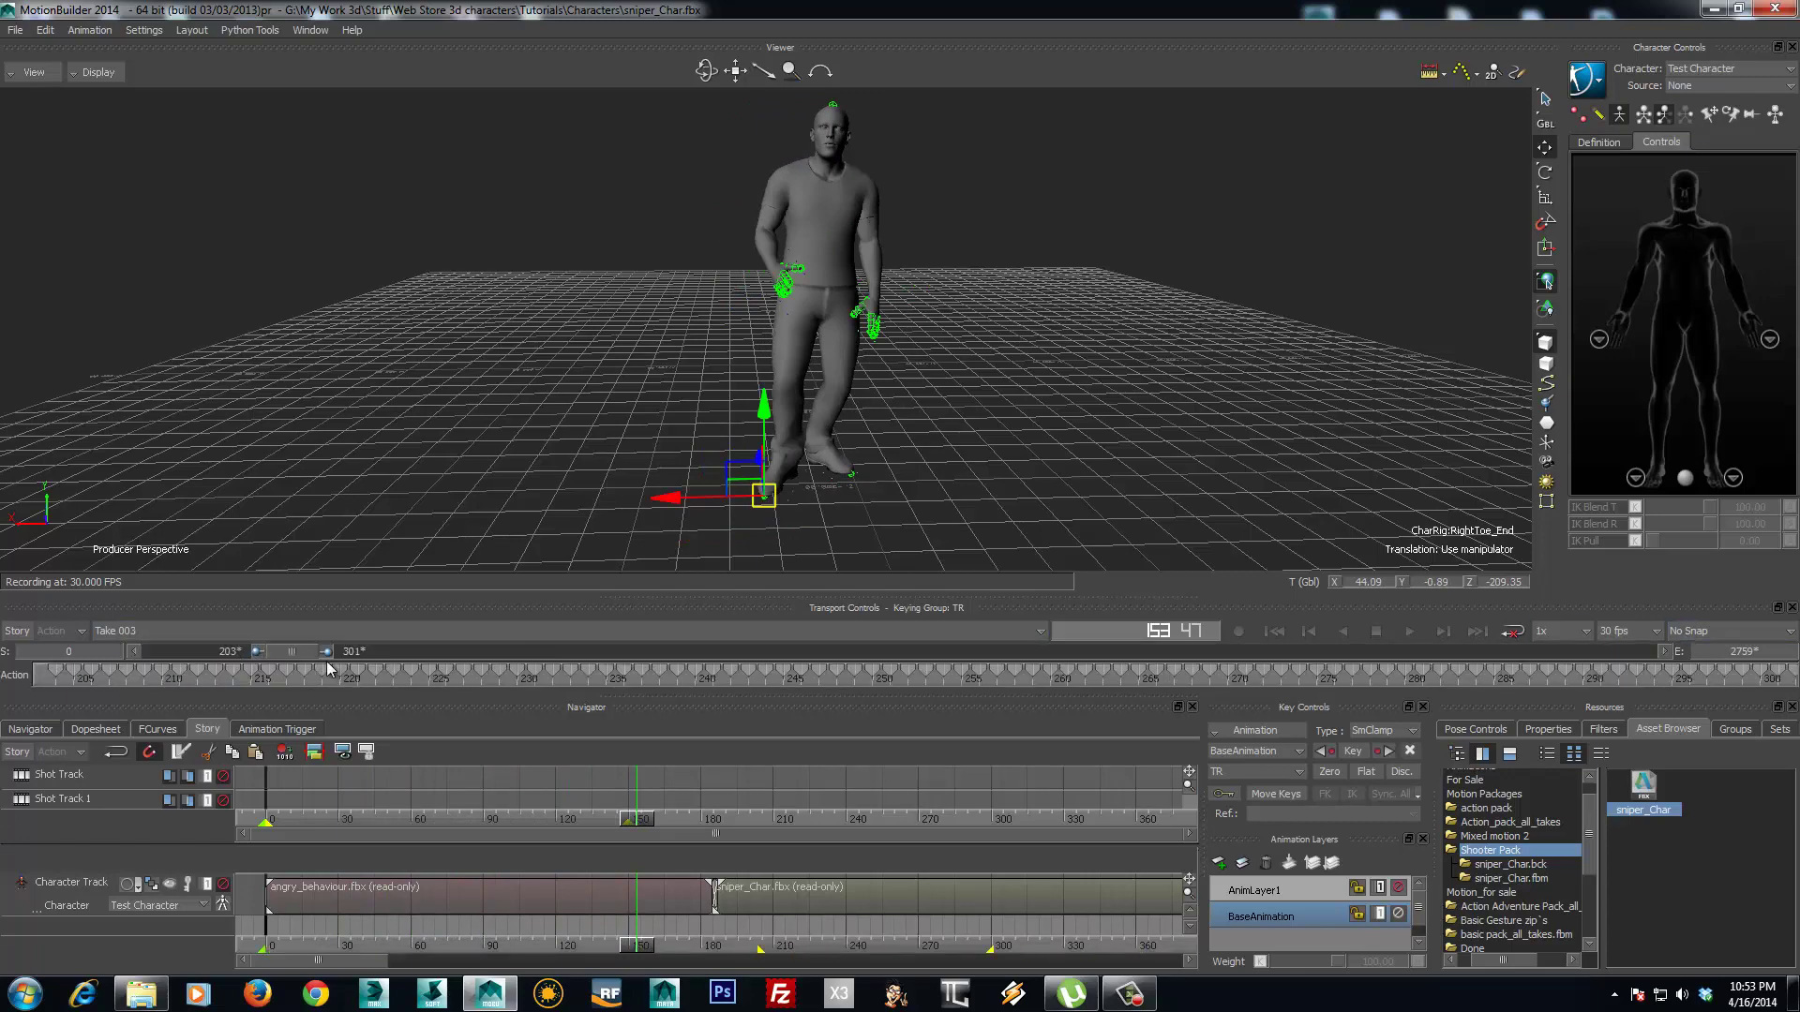
left_click_drag(343, 667, 408, 663)
double_click(405, 652)
left_click_drag(257, 651, 52, 686)
- Bake the Test Character's animation to its control rig and display the rig over the mesh in X-ray mode
left_click(1588, 80)
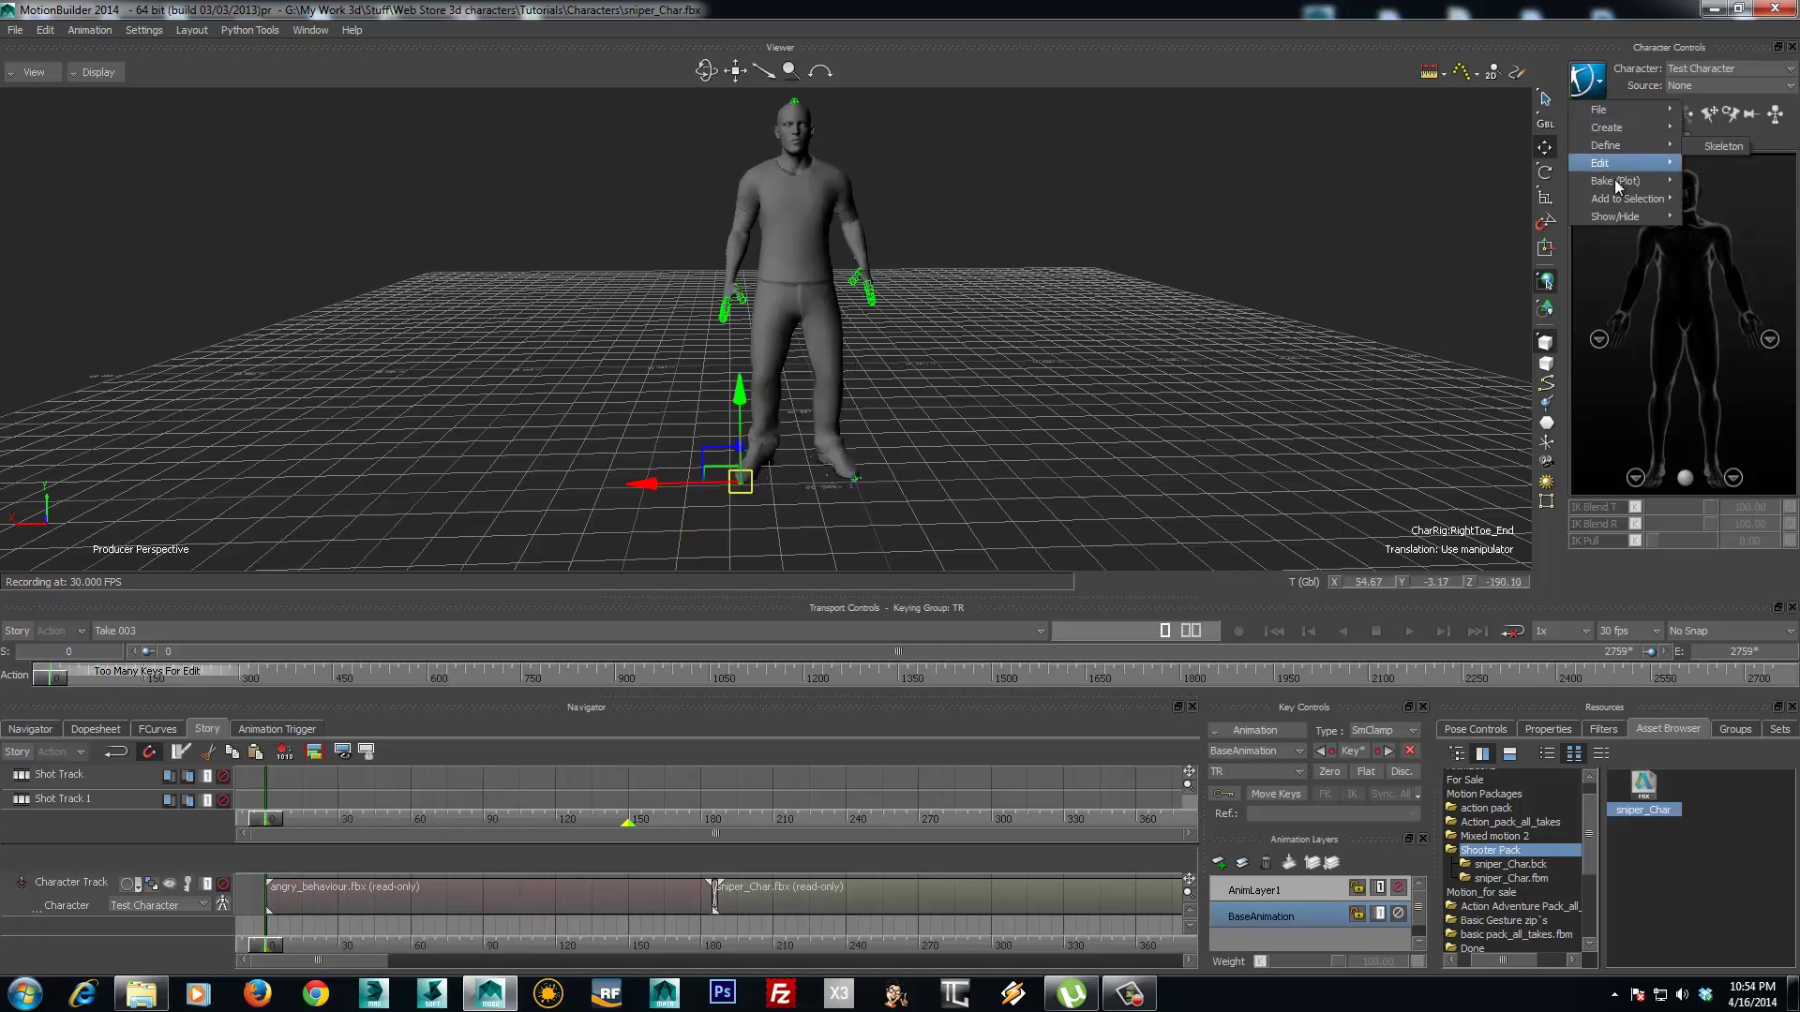
mouse_move(1617, 184)
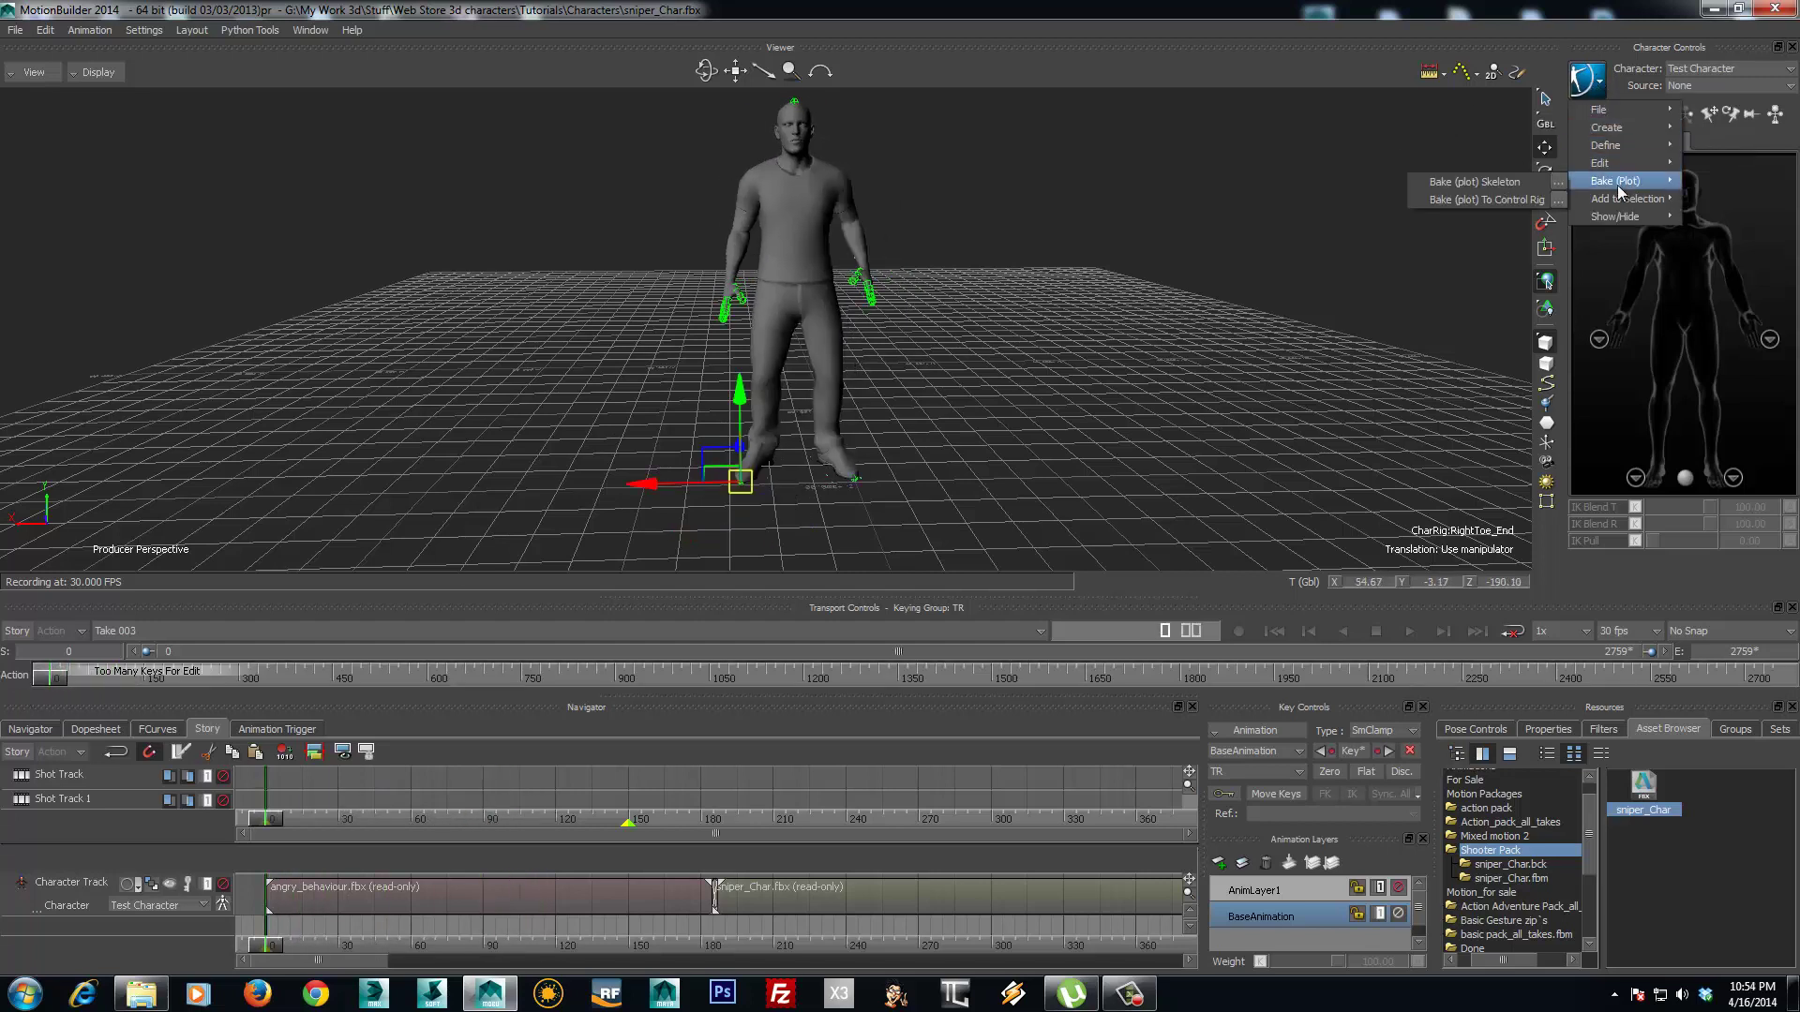
left_click(1498, 200)
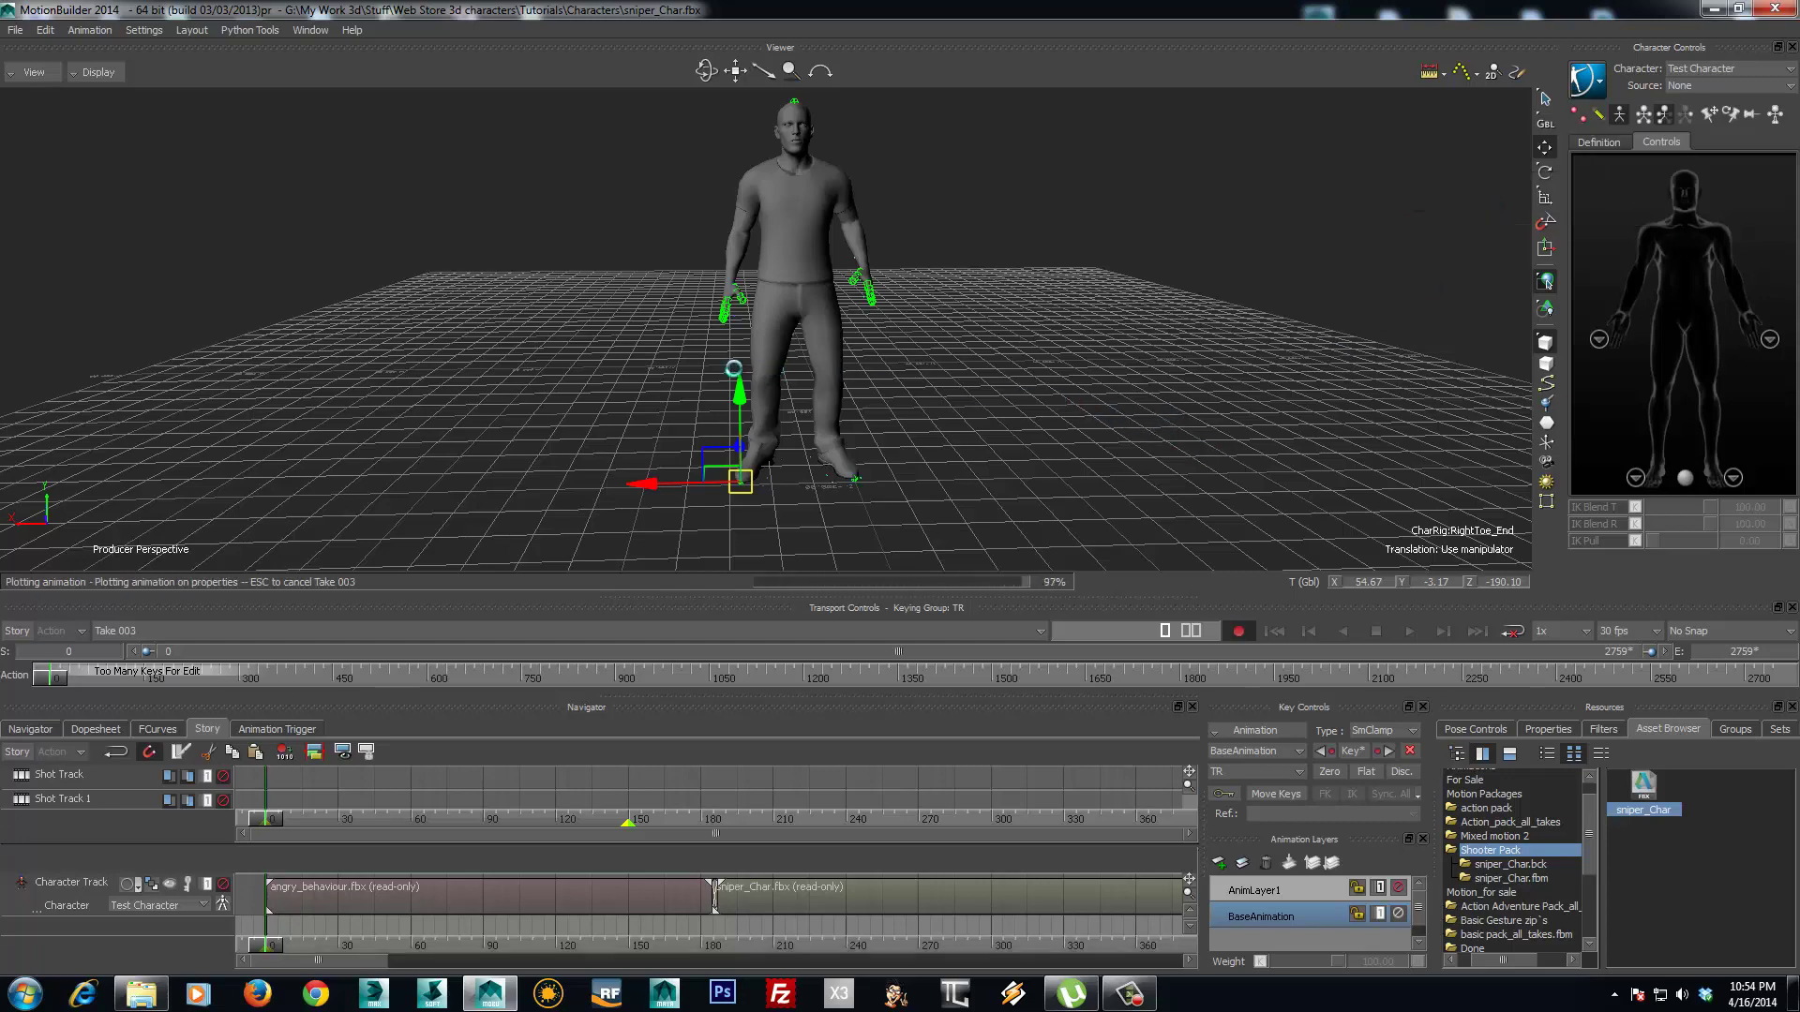
left_click_drag(628, 350, 898, 287, "ctrl+shift")
key("ctrl+a")
key("ctrl+a")
key("ctrl+a")
left_click_drag(47, 681, 8, 694)
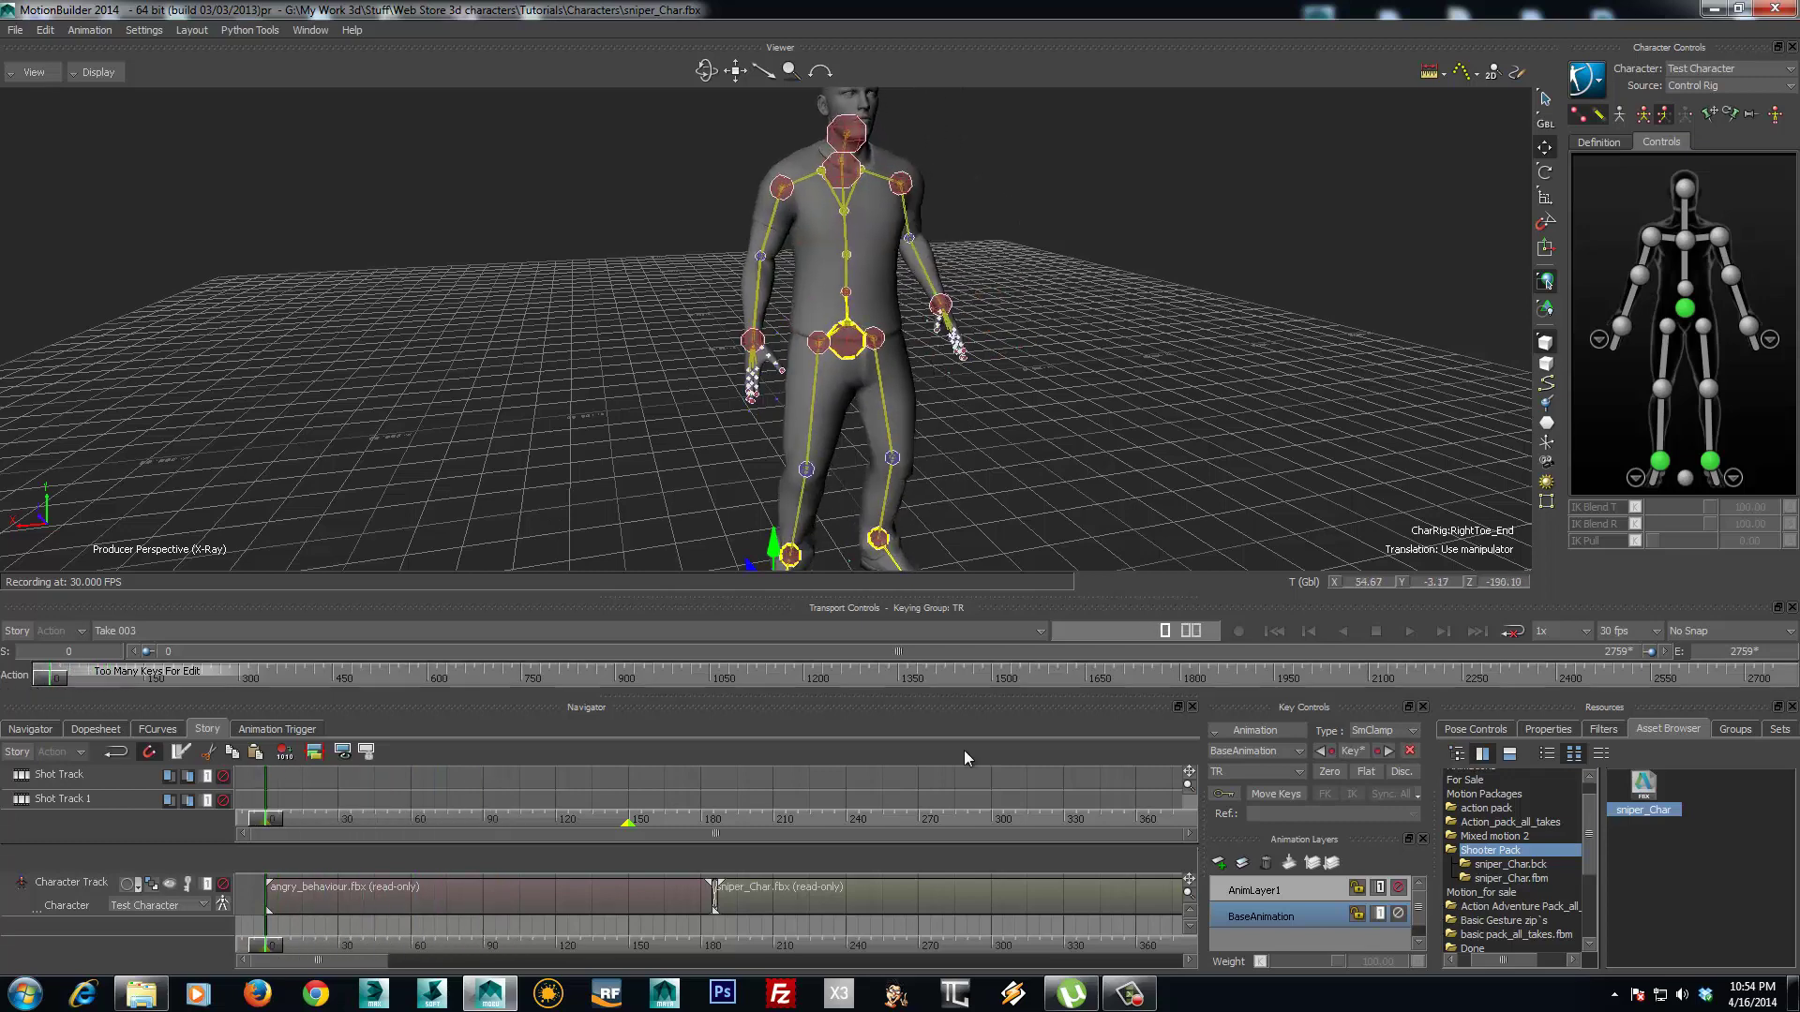
- Make AnimLayer1 the active animation layer and select the character's right wrist effector
left_click(1254, 890)
left_click(1286, 914)
left_click(1256, 891)
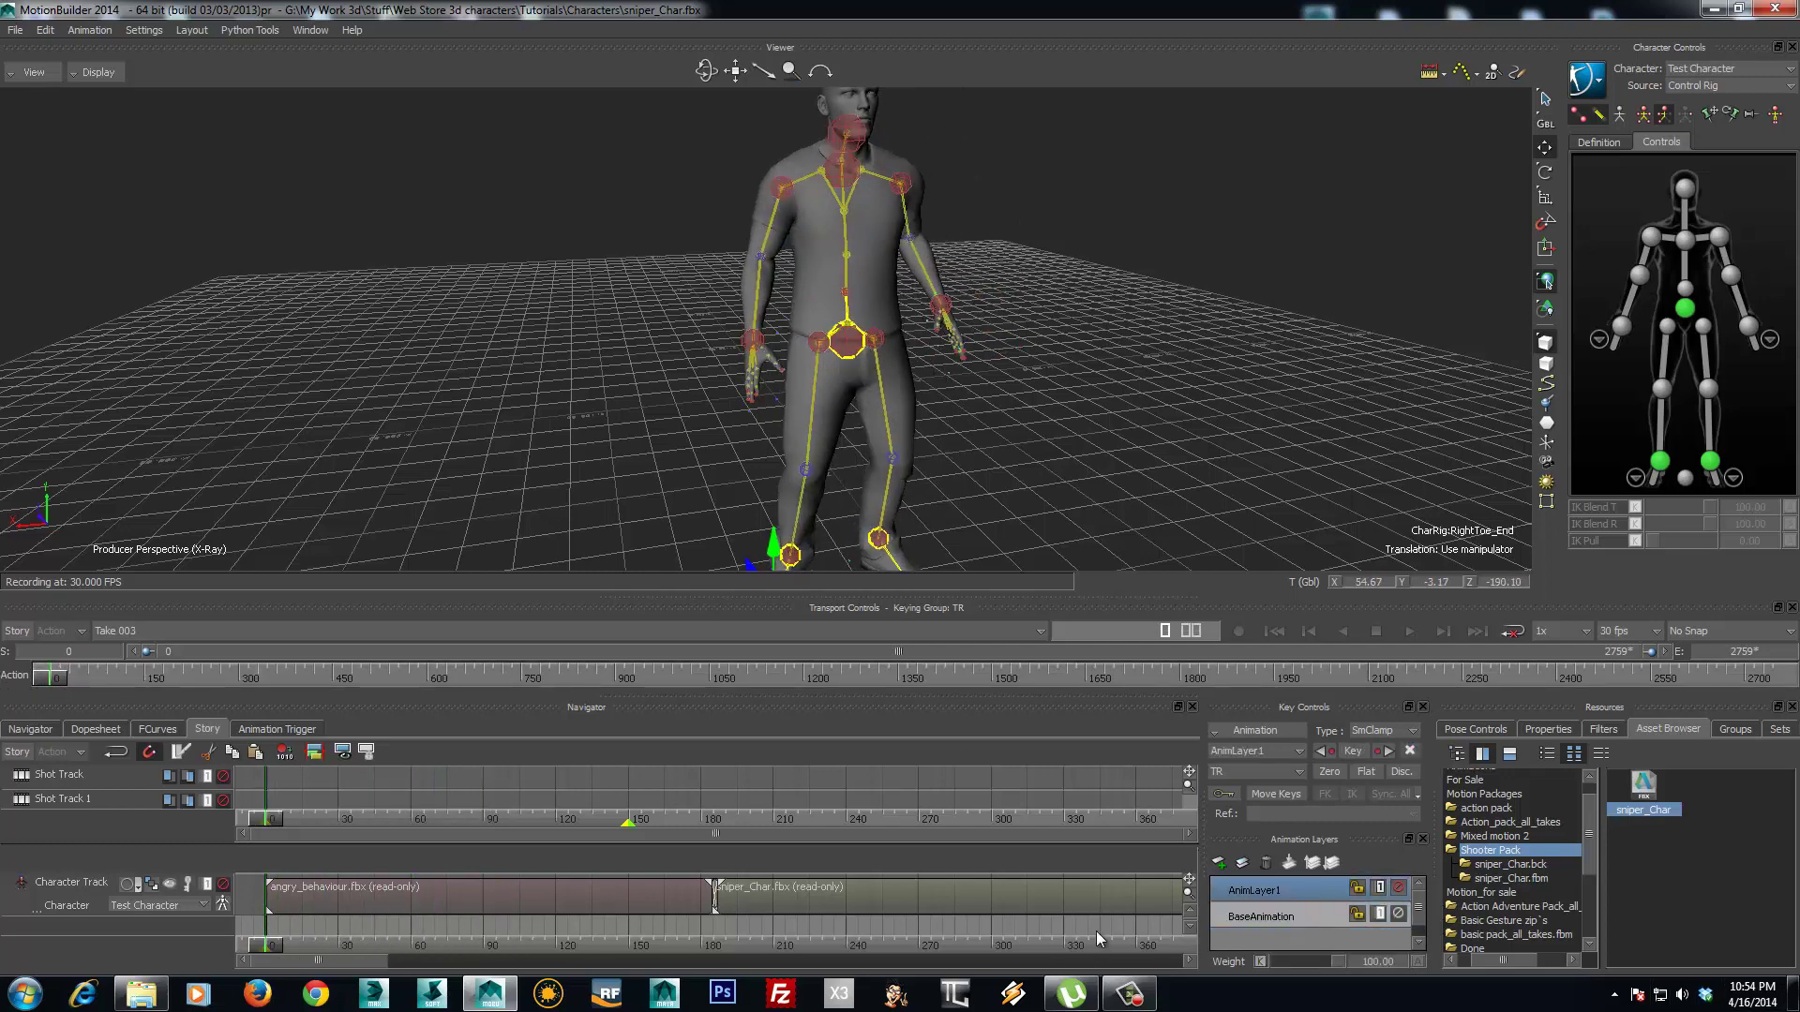
left_click(1282, 923)
left_click(1292, 896)
left_click_drag(799, 402, 844, 352, "ctrl+shift")
left_click(860, 328)
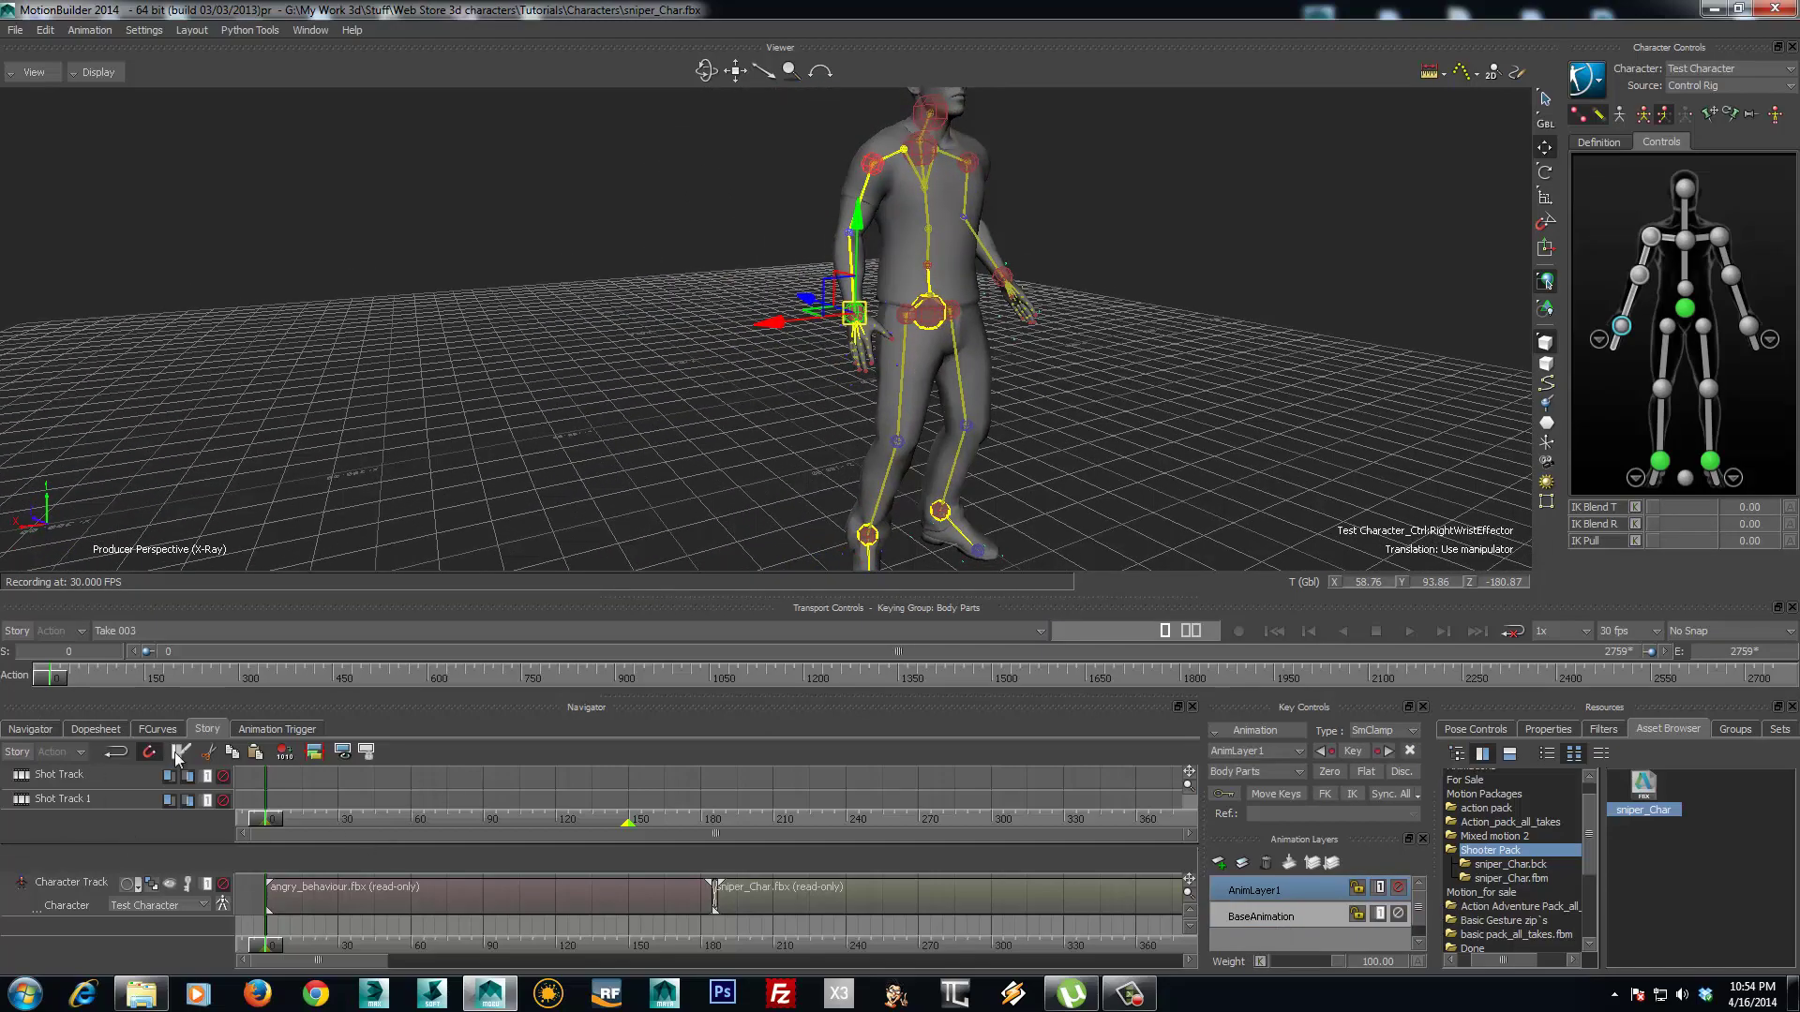
- Key the right wrist effector at frame 29 and raise it to about Y 157 at frame 50 on AnimLayer1
left_click(40, 734)
left_click_drag(987, 433, 675, 417, "ctrl+shift")
mouse_move(59, 686)
left_mouse_down()
mouse_move(159, 678)
mouse_move(11, 667)
mouse_move(81, 660)
mouse_move(68, 677)
left_mouse_up()
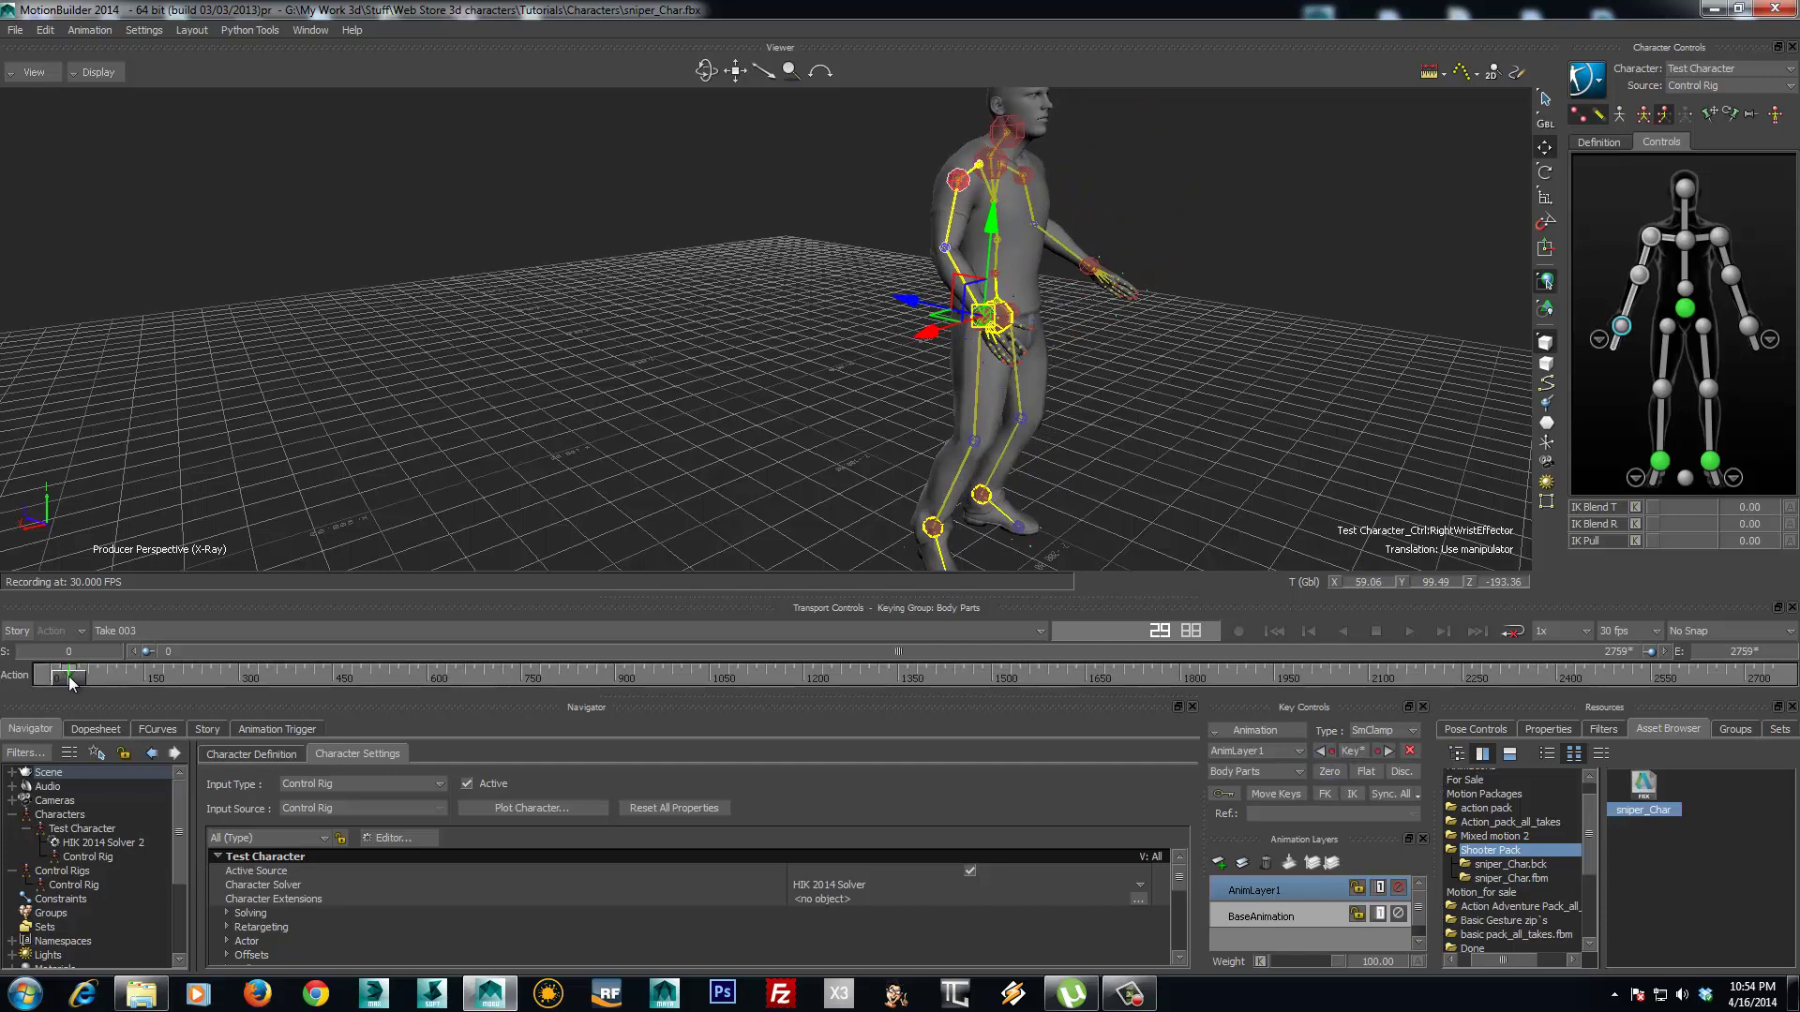
left_click_drag(69, 677, 86, 670)
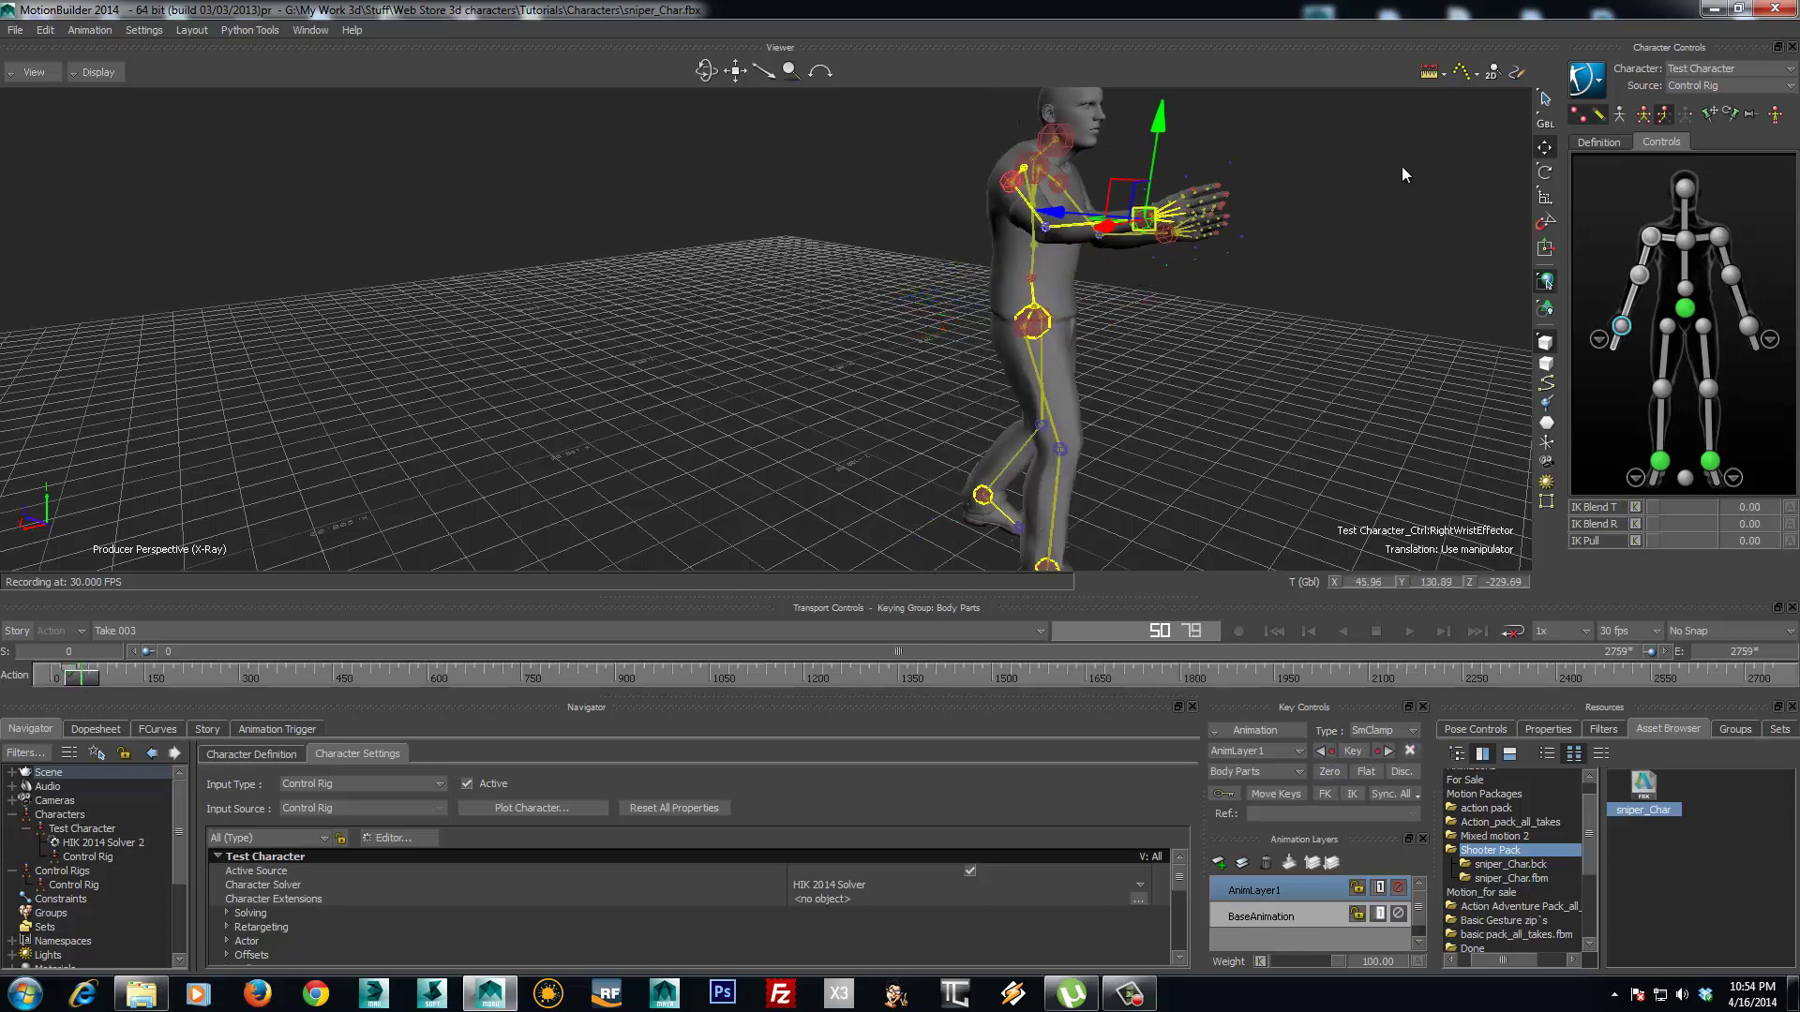
left_click_drag(1095, 176, 1099, 81)
left_click_drag(1104, 216, 1062, 267, "shift")
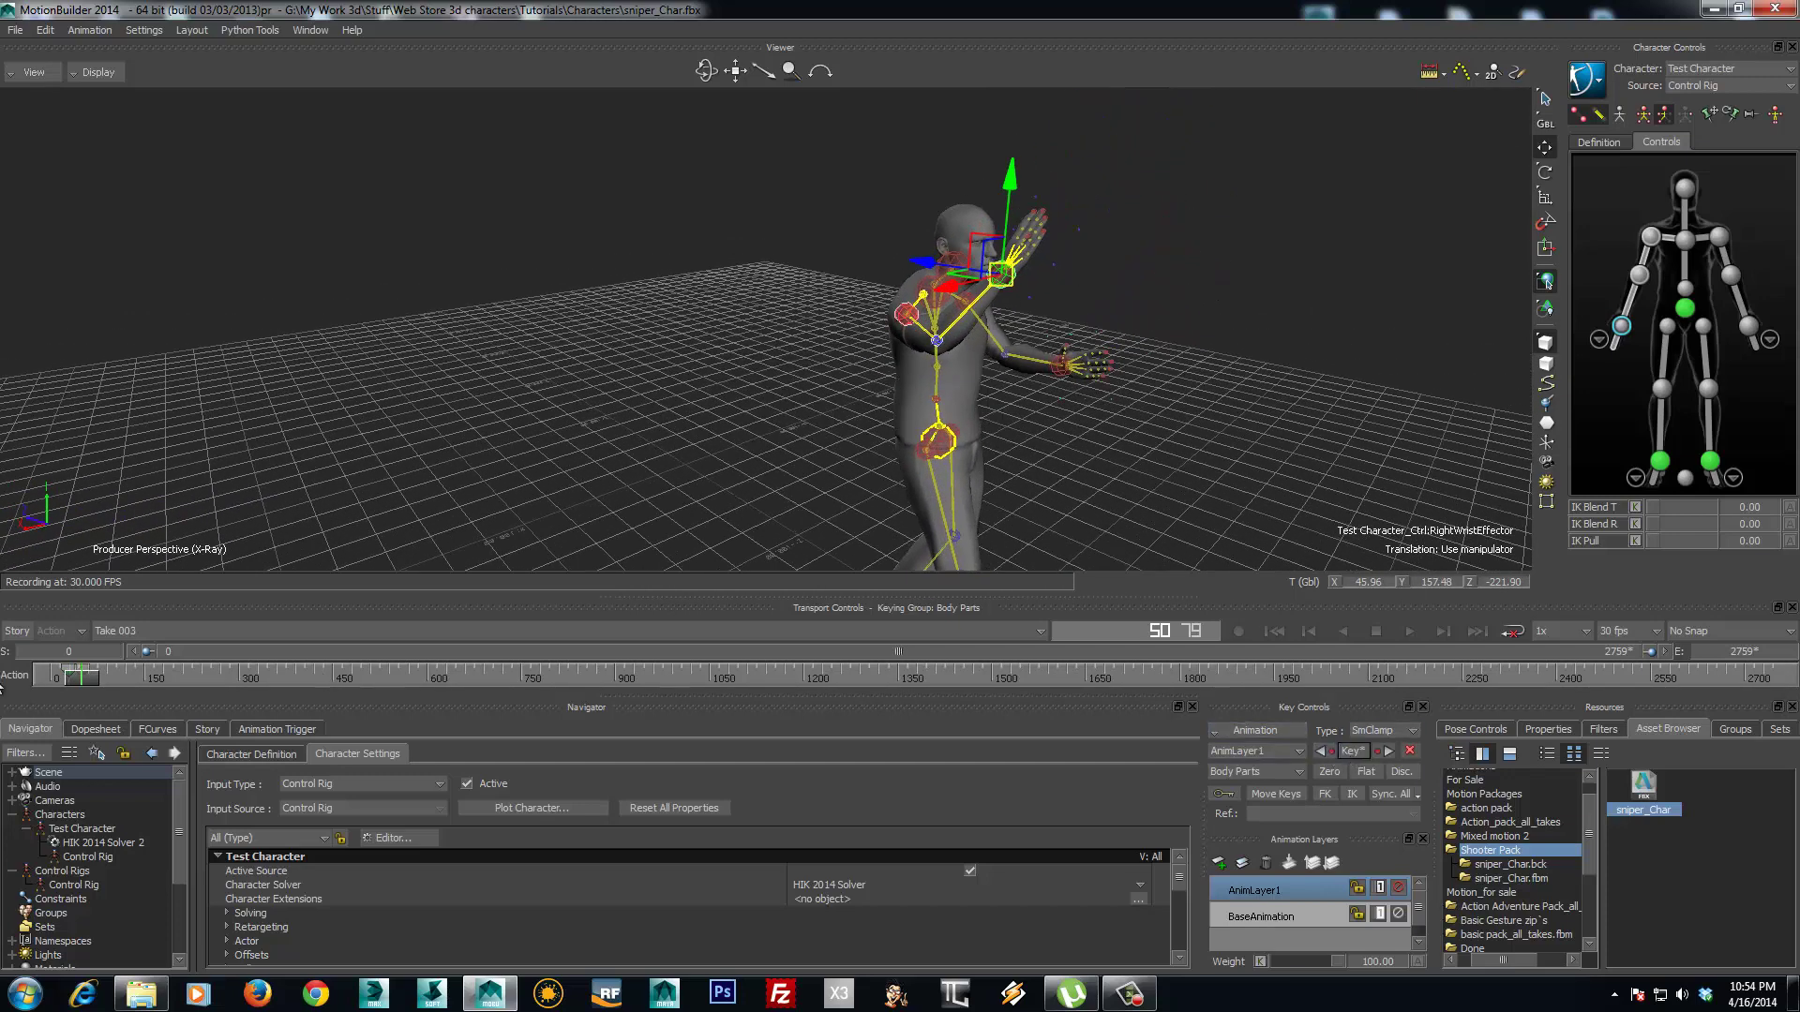
- Key the raised right wrist at frame 77 and set a zero key at frame 98 to return it to the base motion
left_click_drag(81, 673, 100, 673)
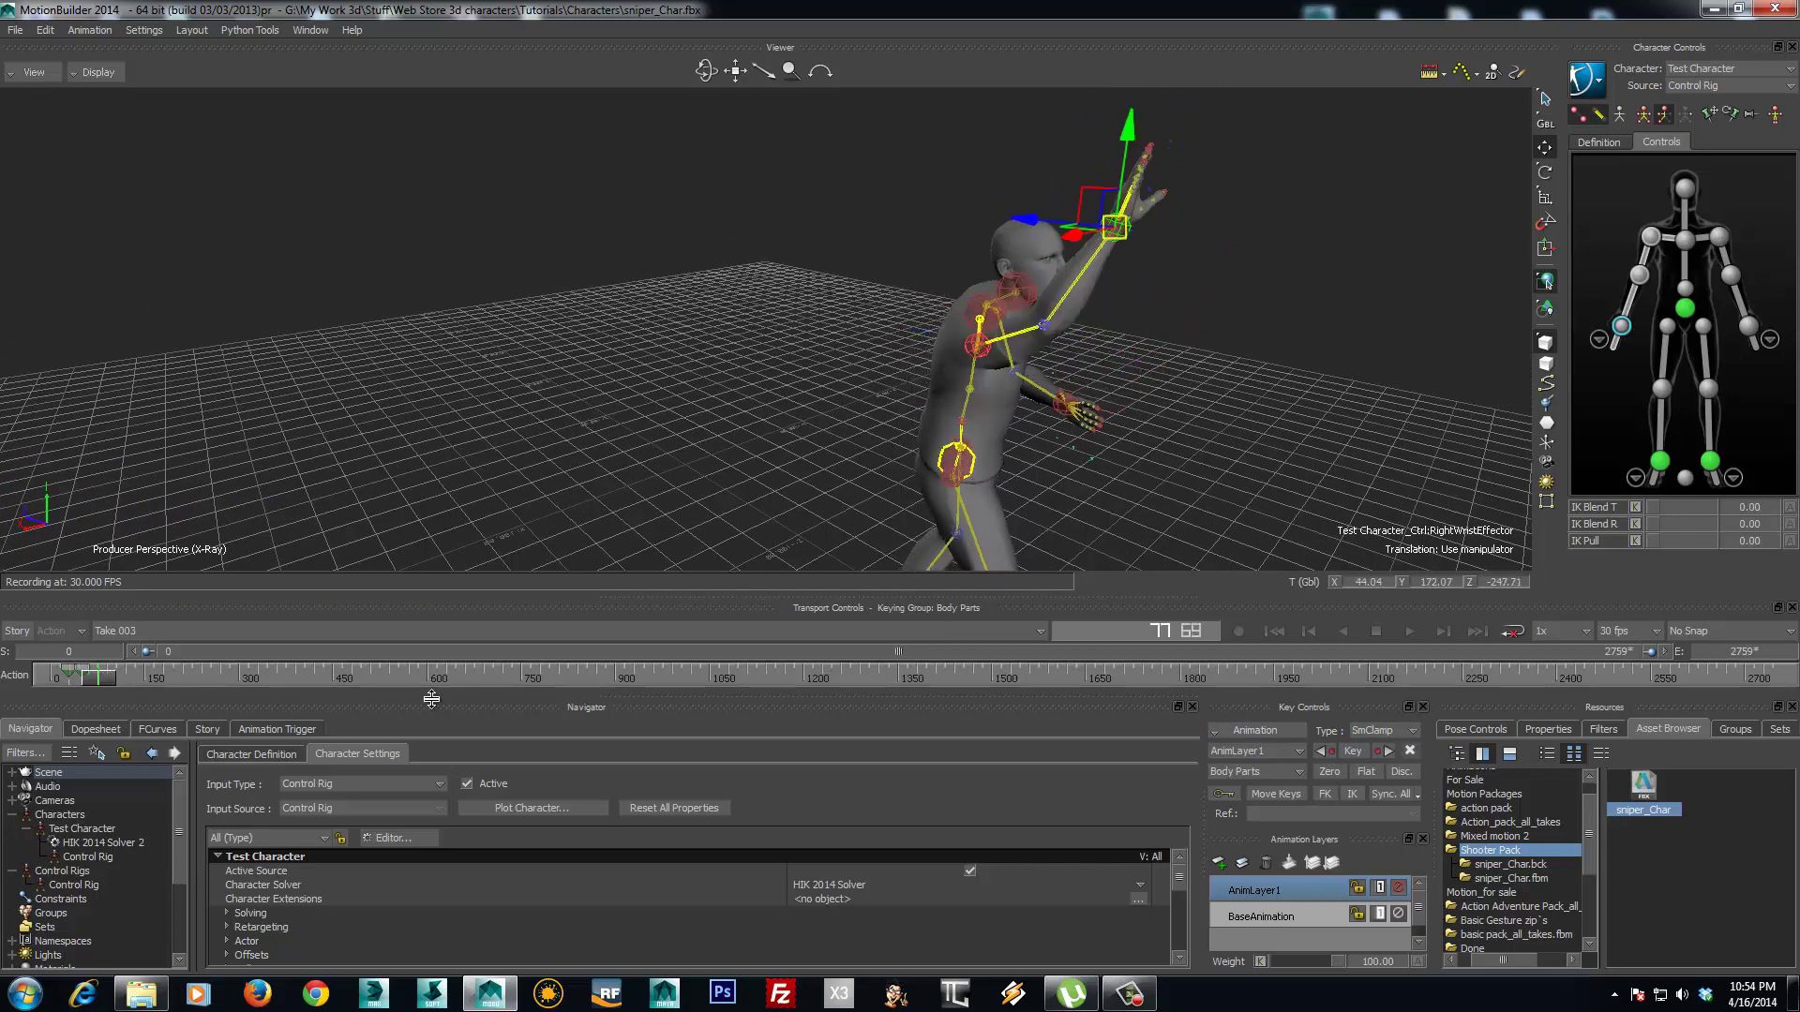
left_click(1352, 752)
left_click_drag(105, 678, 113, 678)
left_click(1334, 772)
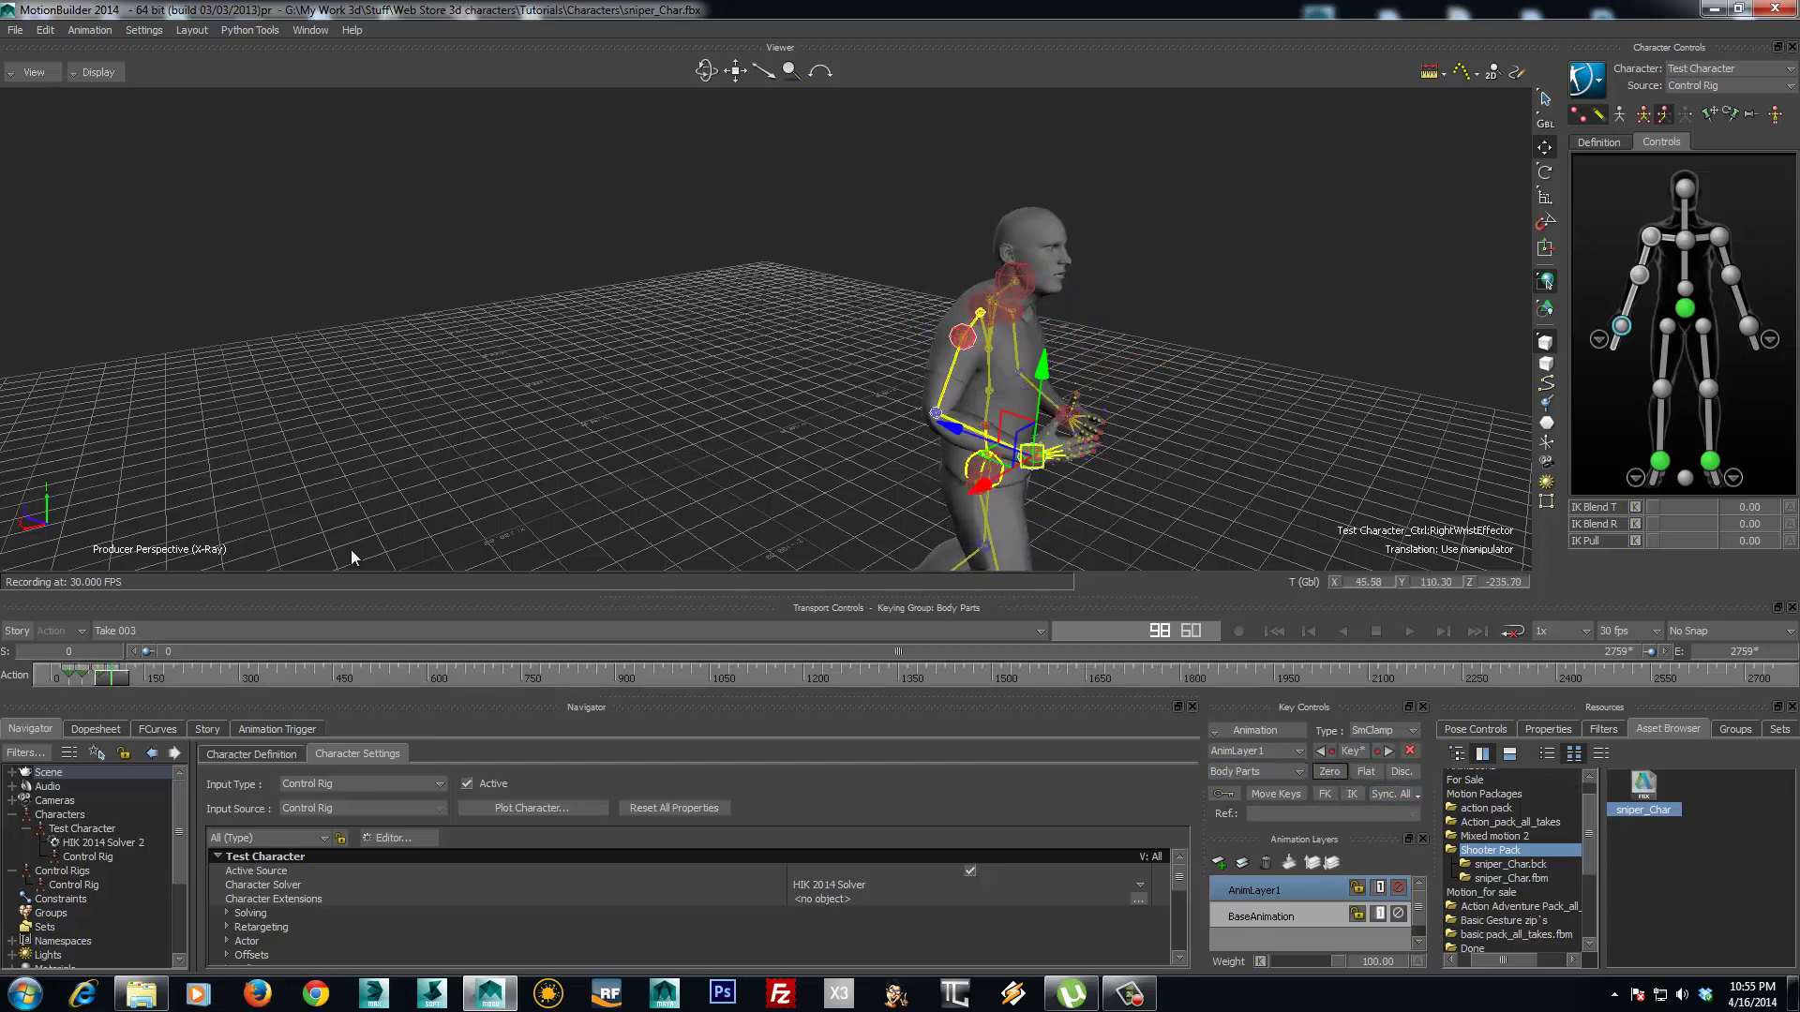
left_click_drag(114, 678, 161, 677)
- Select the head effector, tilt the head near the start of the take and key the rotation on AnimLayer1
left_click_drag(1045, 313, 999, 296, "ctrl+shift")
left_click_drag(538, 360, 701, 251, "ctrl+shift")
left_click_drag(754, 321, 942, 358, "ctrl")
left_click_drag(921, 289, 957, 248, "ctrl+shift")
left_click(956, 249)
left_click_drag(1082, 309, 1012, 310, "ctrl+shift")
left_click_drag(150, 675, 78, 697)
key("e")
left_click_drag(848, 157, 850, 192)
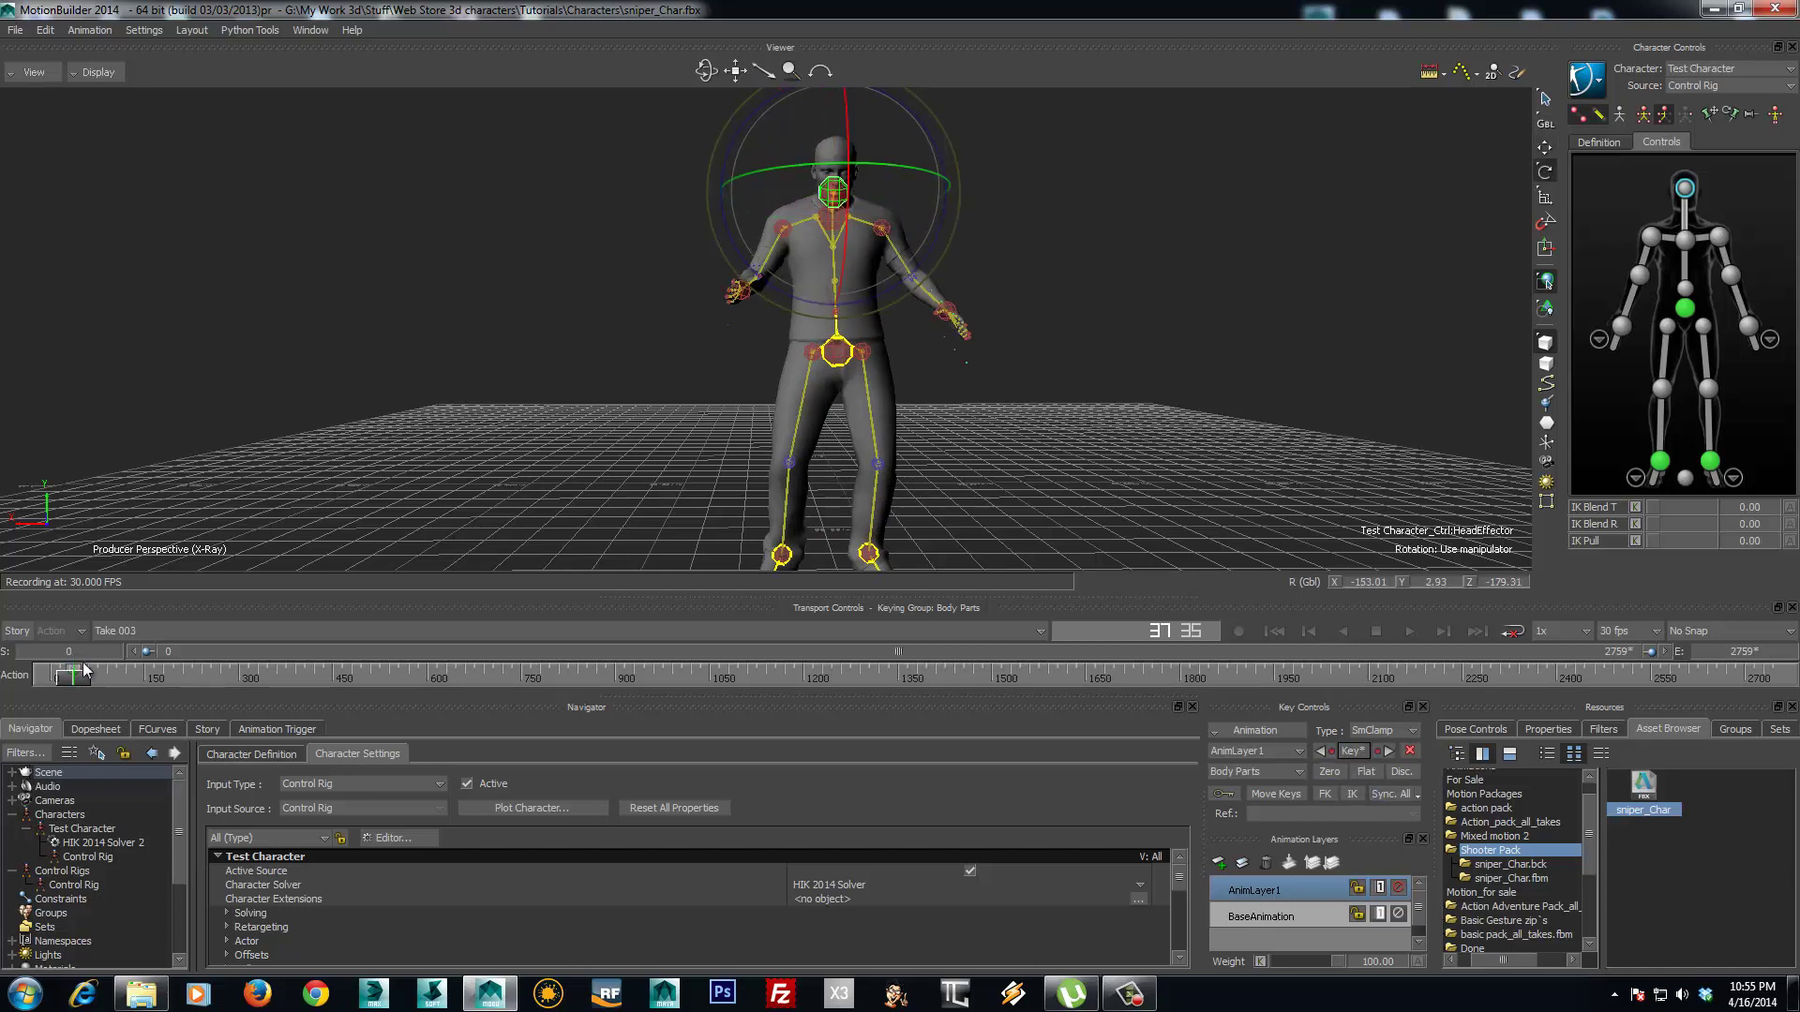
key("k")
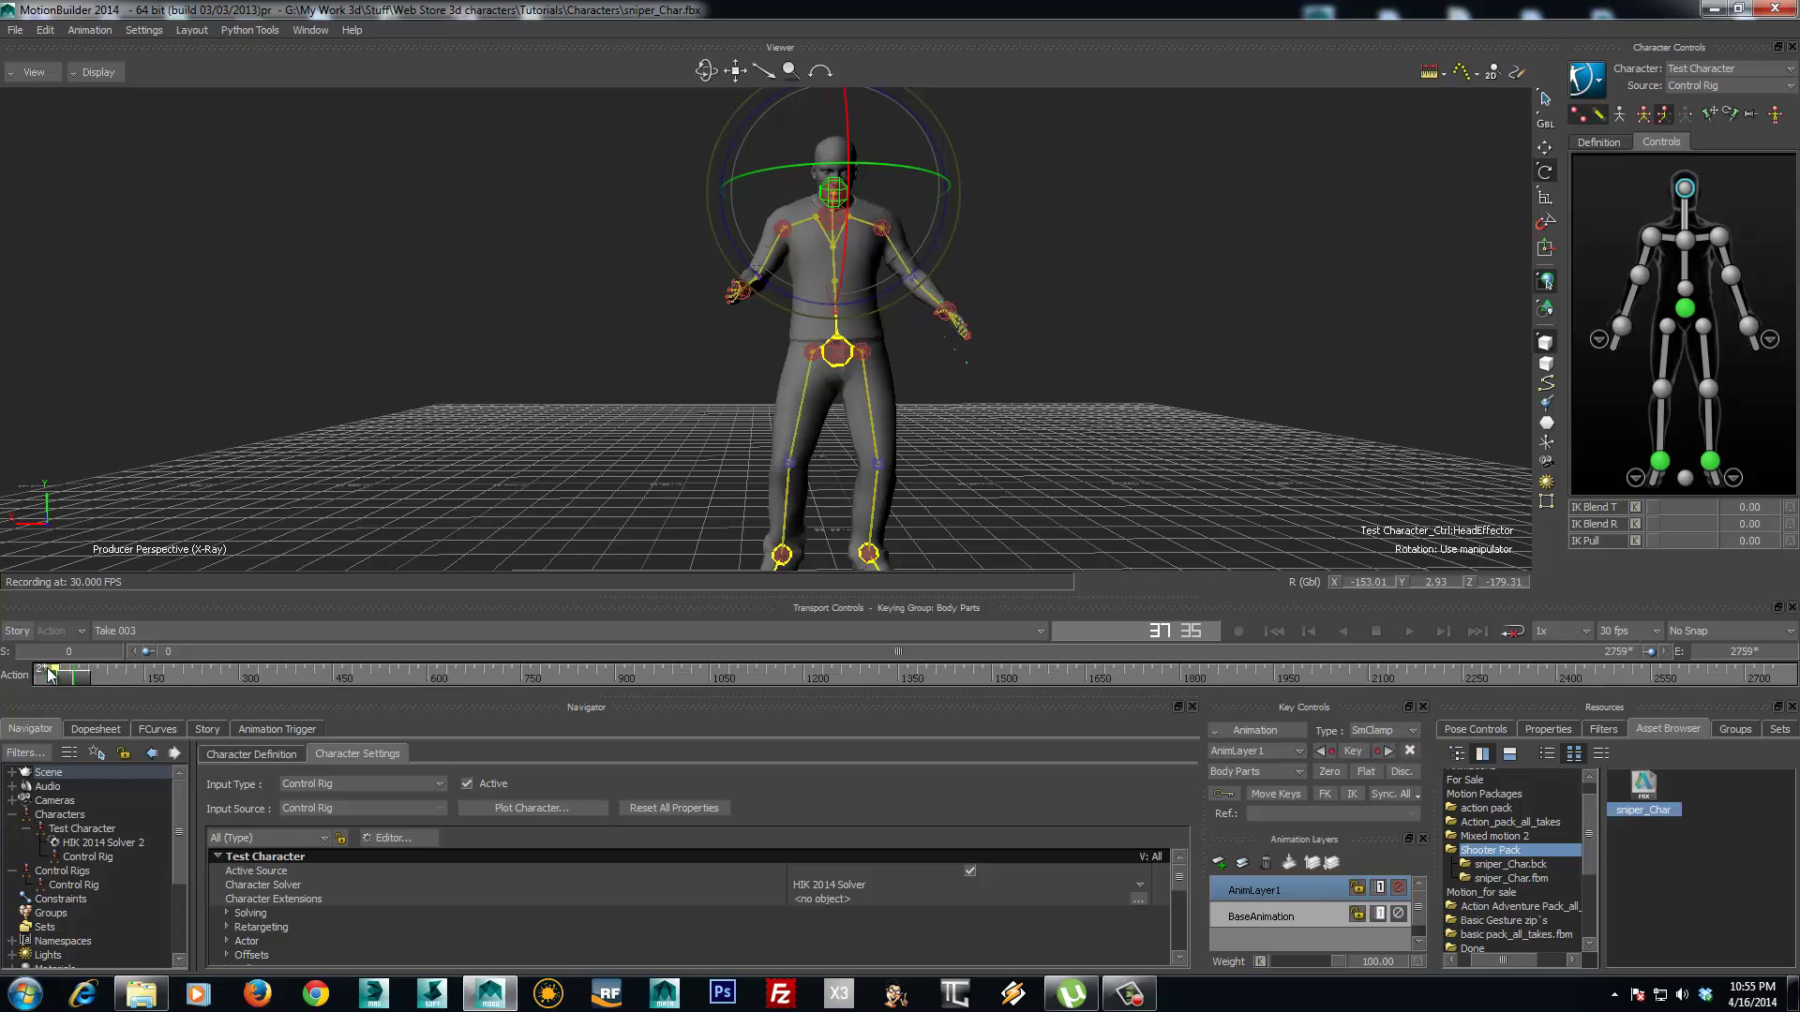
- Set a zero key for the head effector at frame 304 on AnimLayer1
left_click(53, 683)
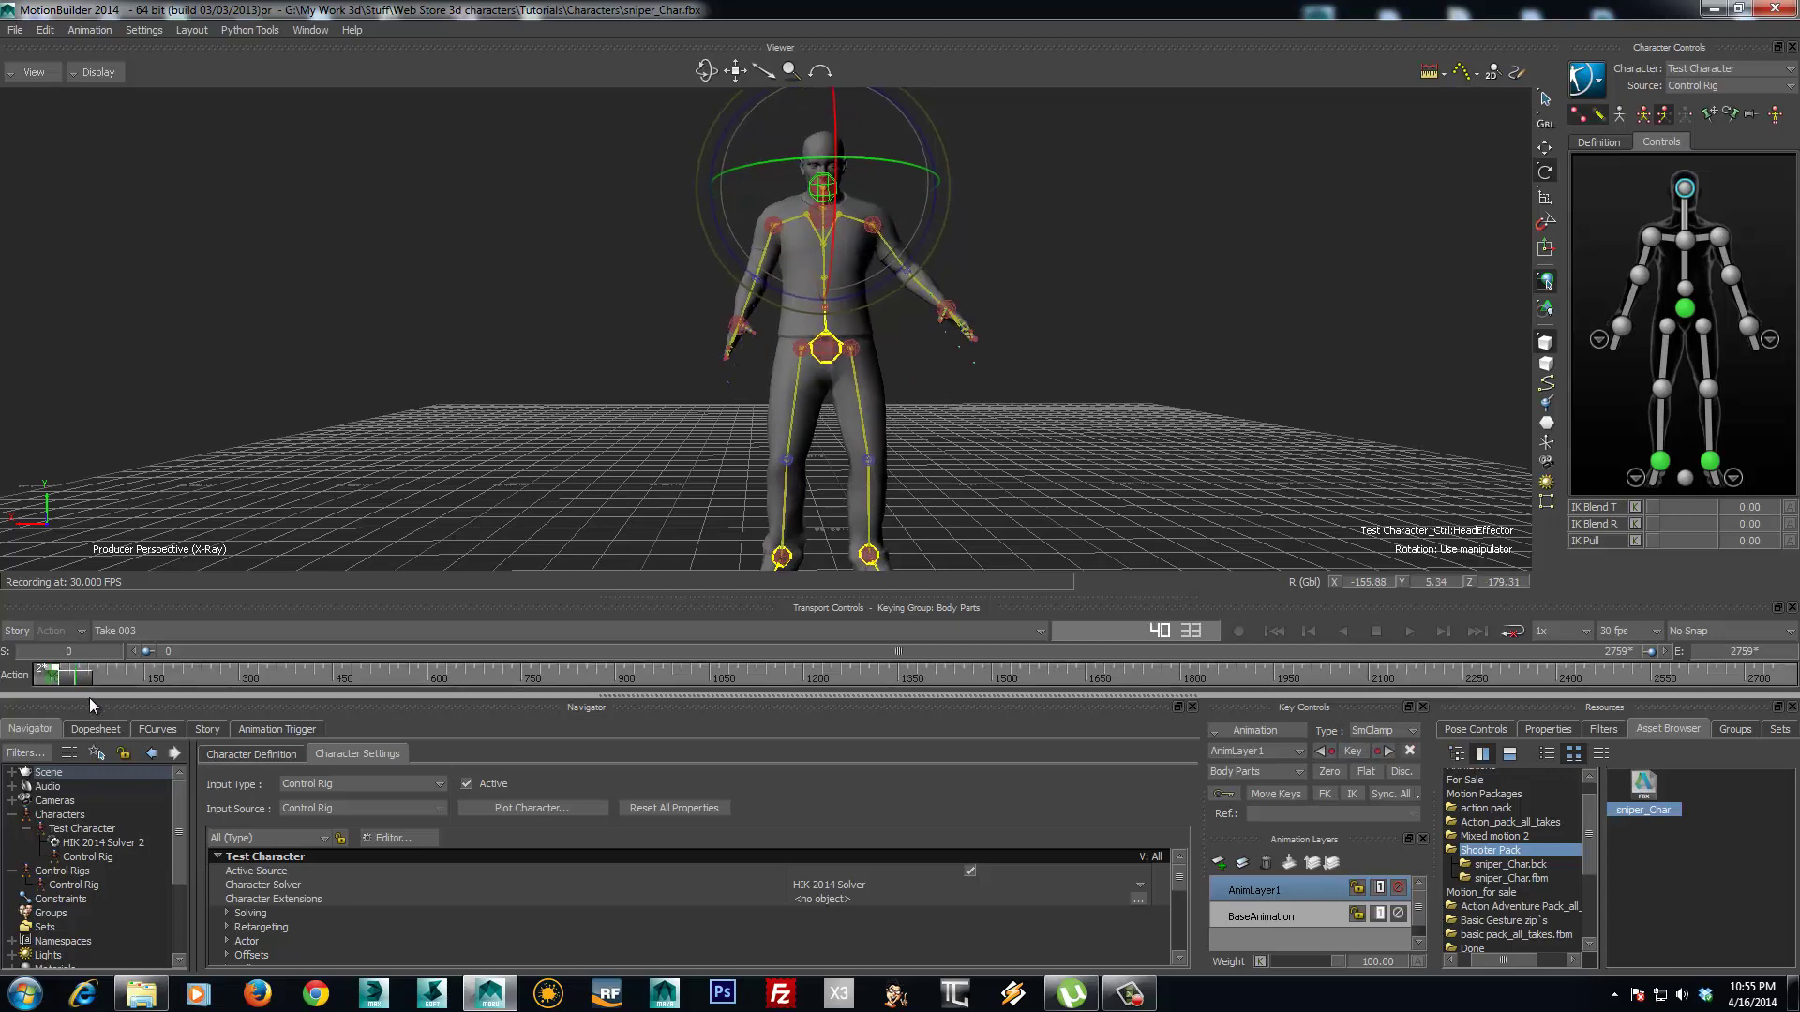
left_click_drag(96, 699, 240, 700)
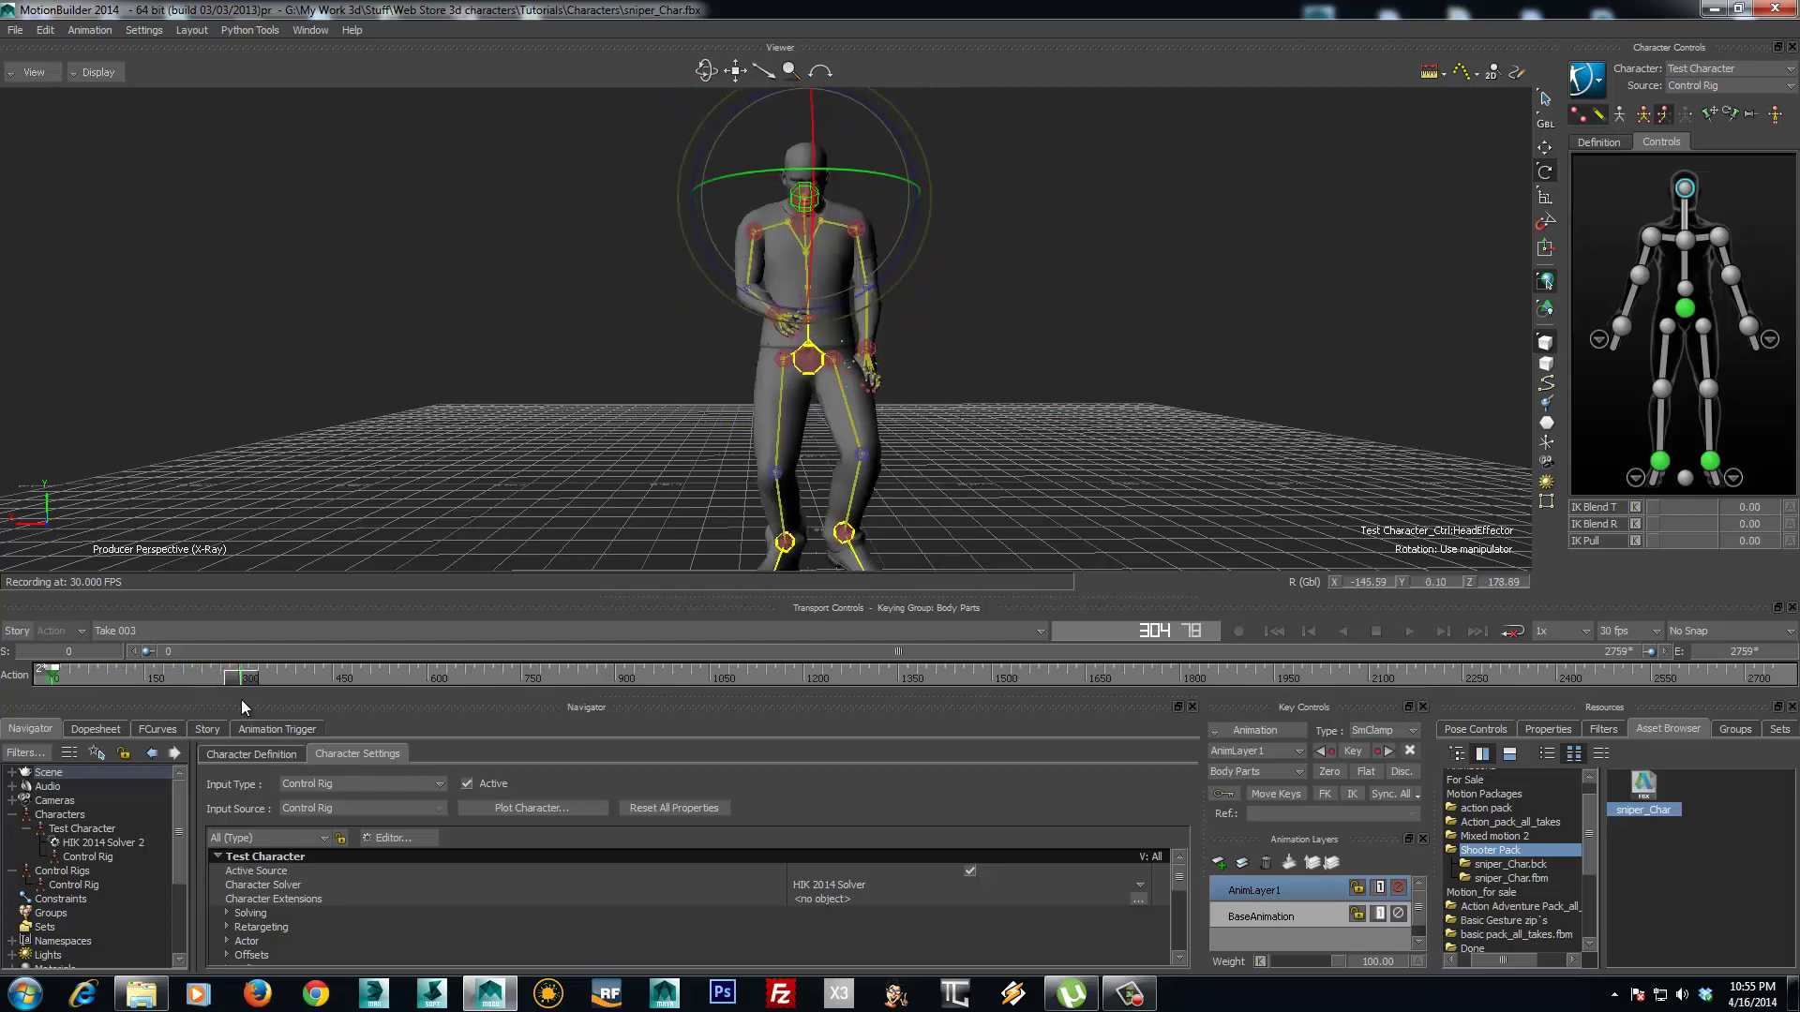
left_click(1336, 769)
left_click_drag(695, 425, 549, 405, "ctrl+shift")
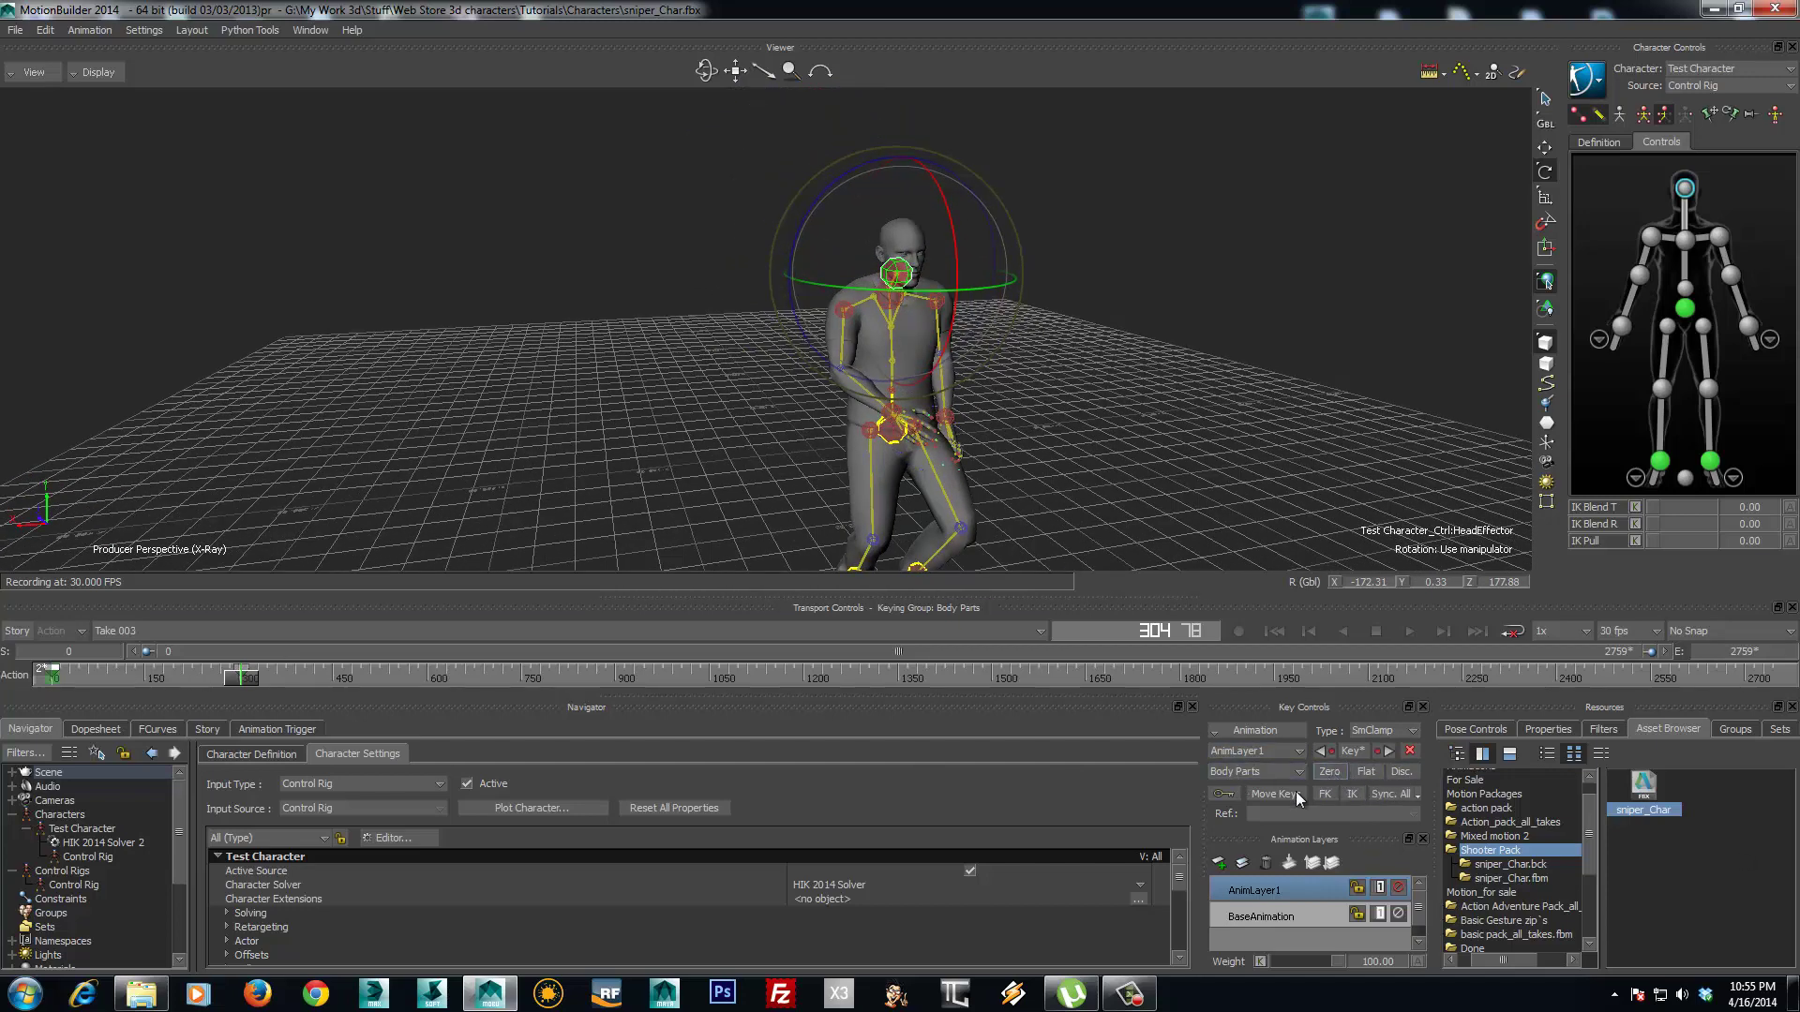
- Compare the keys of BaseAnimation and AnimLayer1, and review the layered motion up to frame 802
left_click(1256, 916)
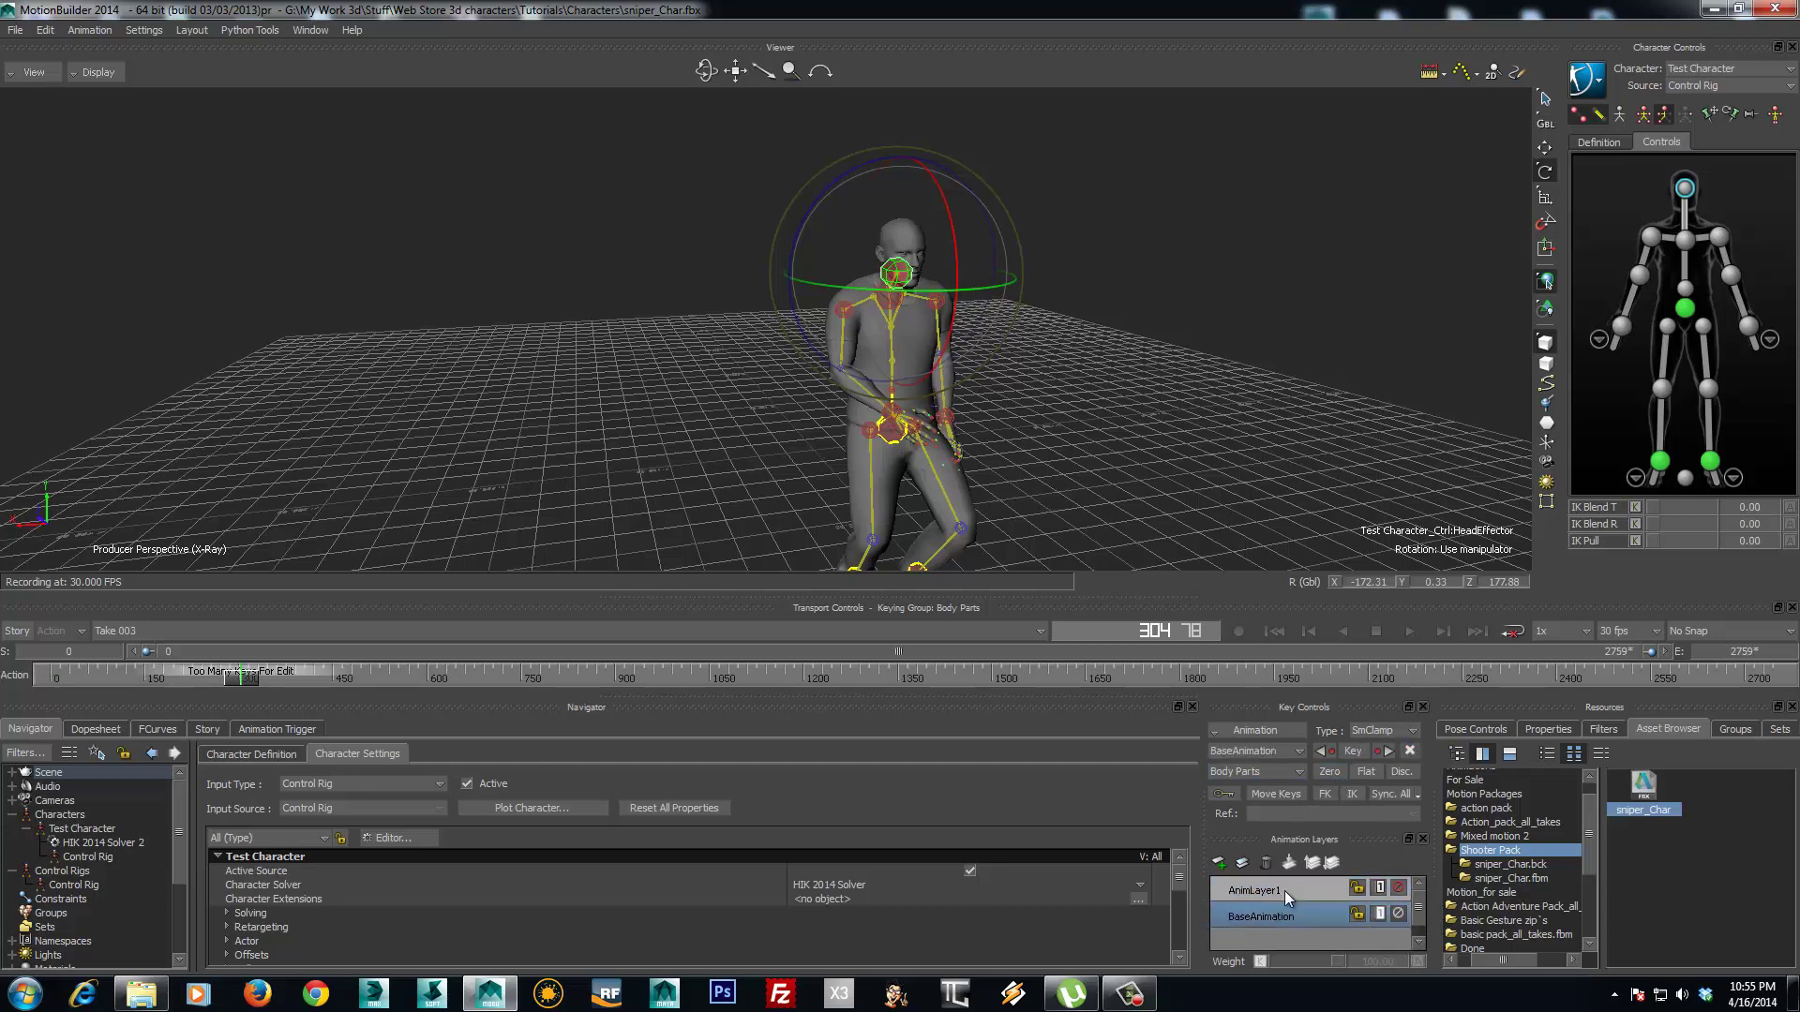
left_click(1284, 891)
left_click_drag(234, 685, 555, 634)
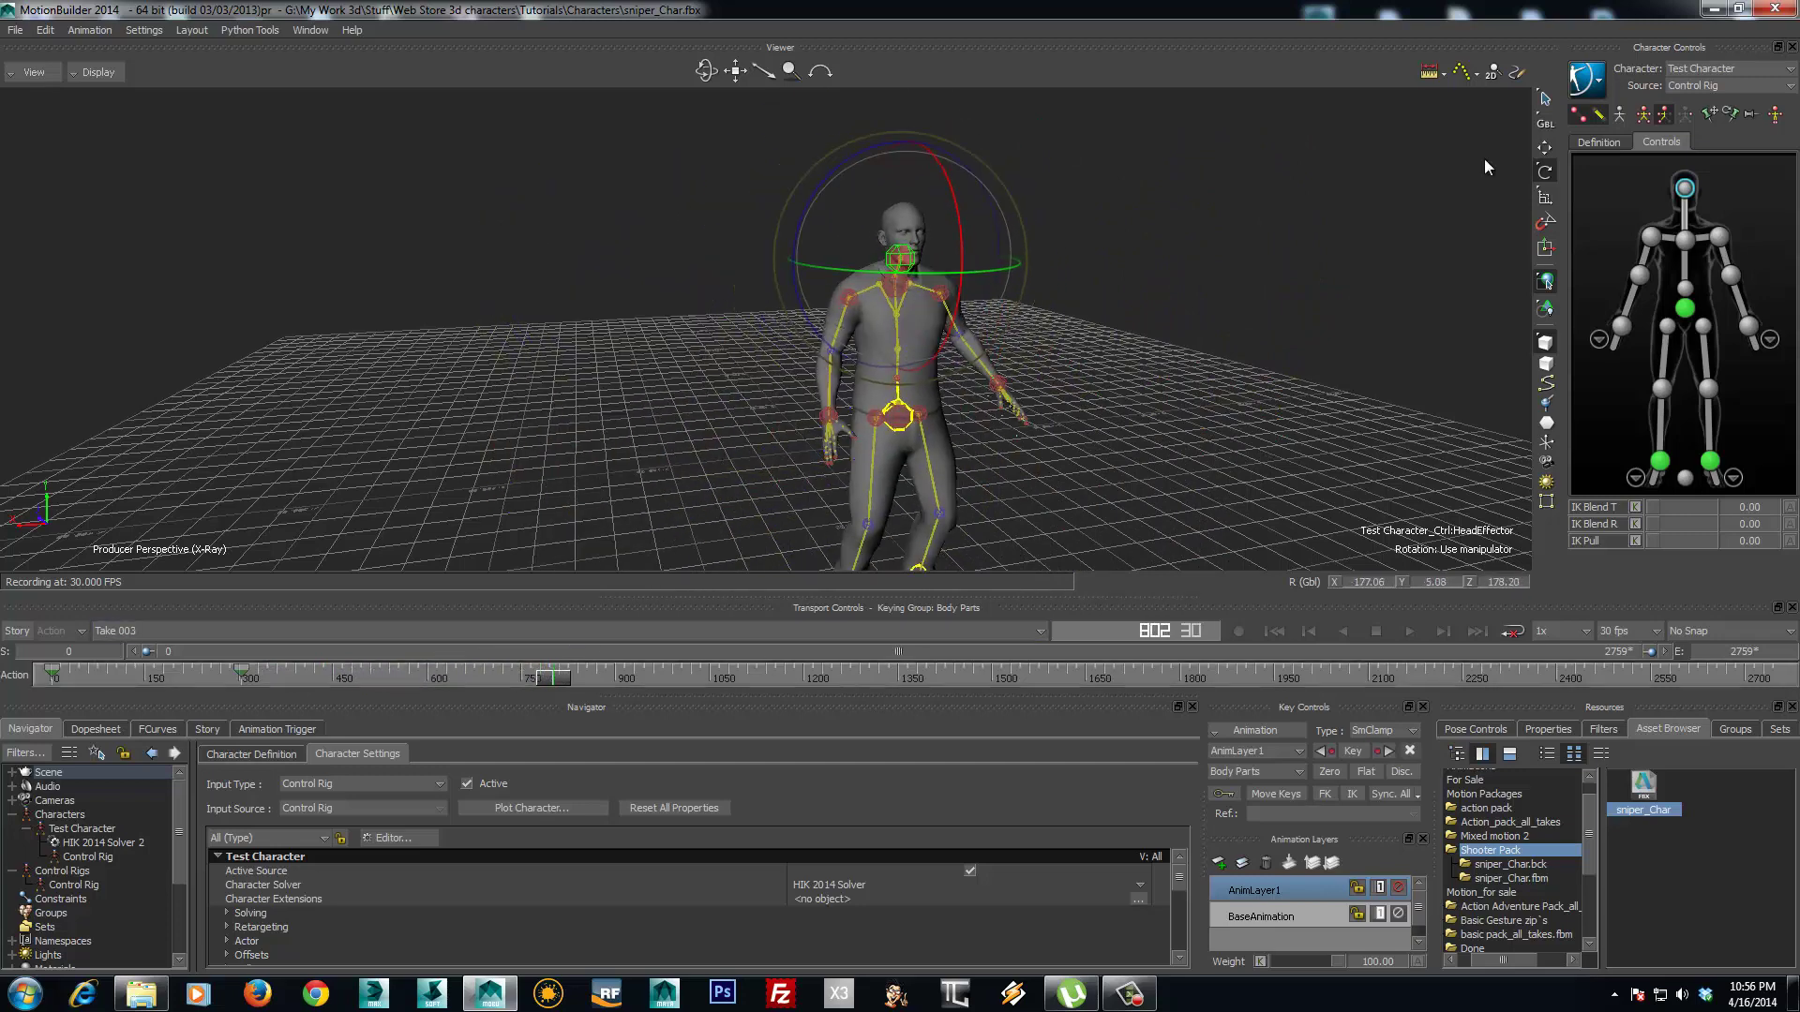